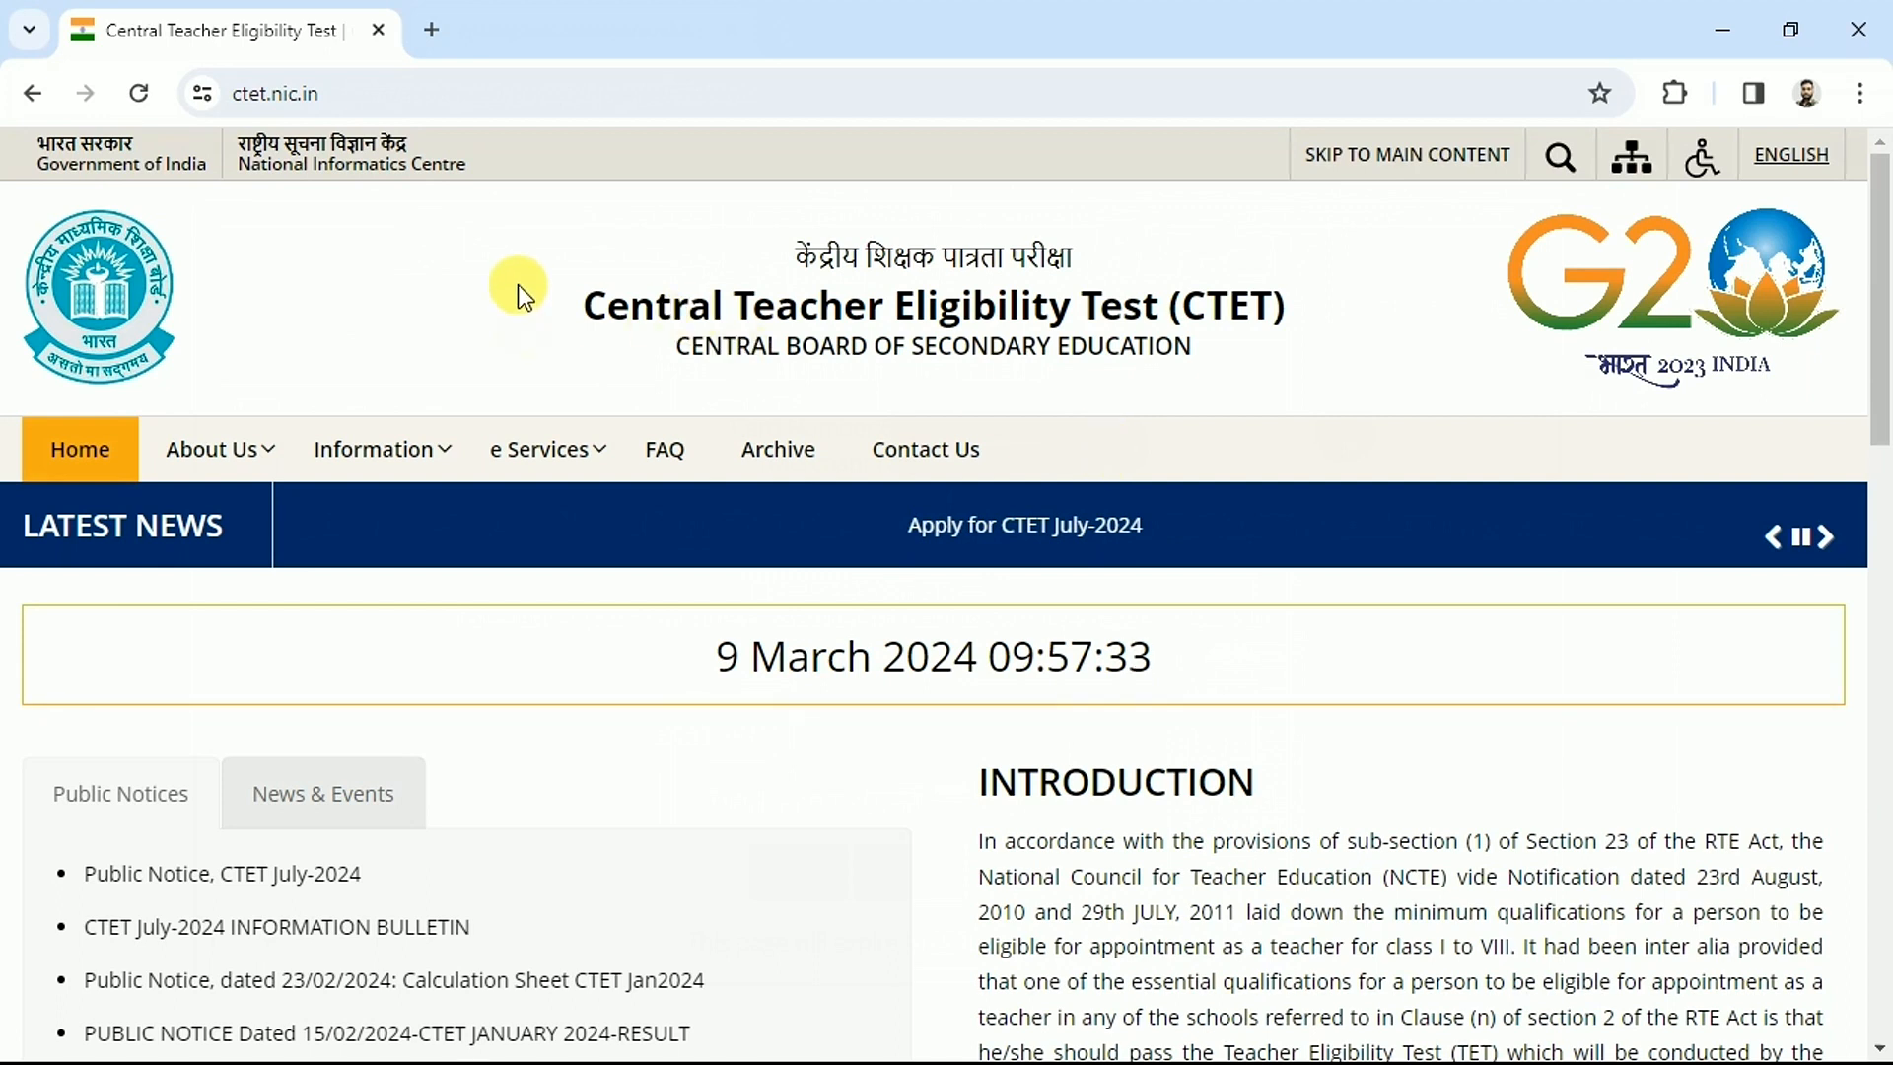
Open a new blank browser tab beside the CTET home page
left_click(430, 29)
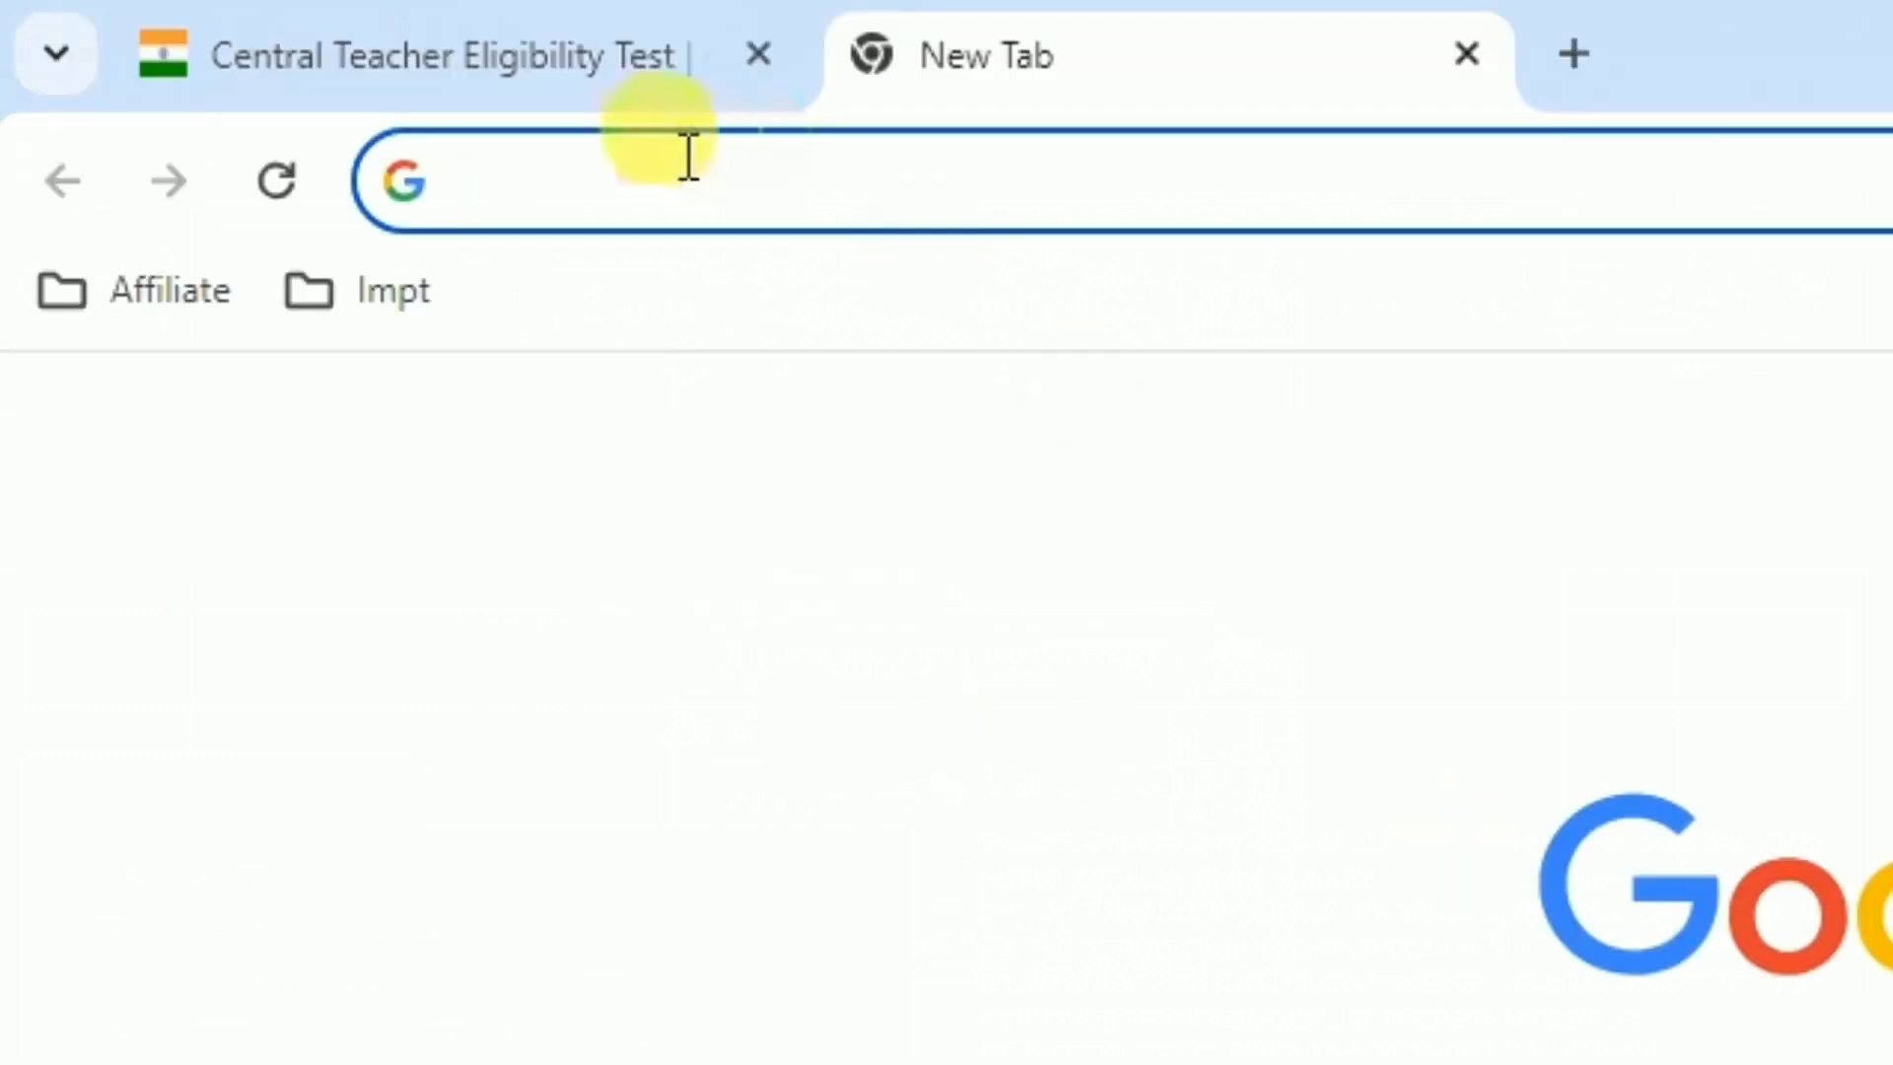
Search Google for 'ctet 2024' and open the official ctet.nic.in result
type("ctet ")
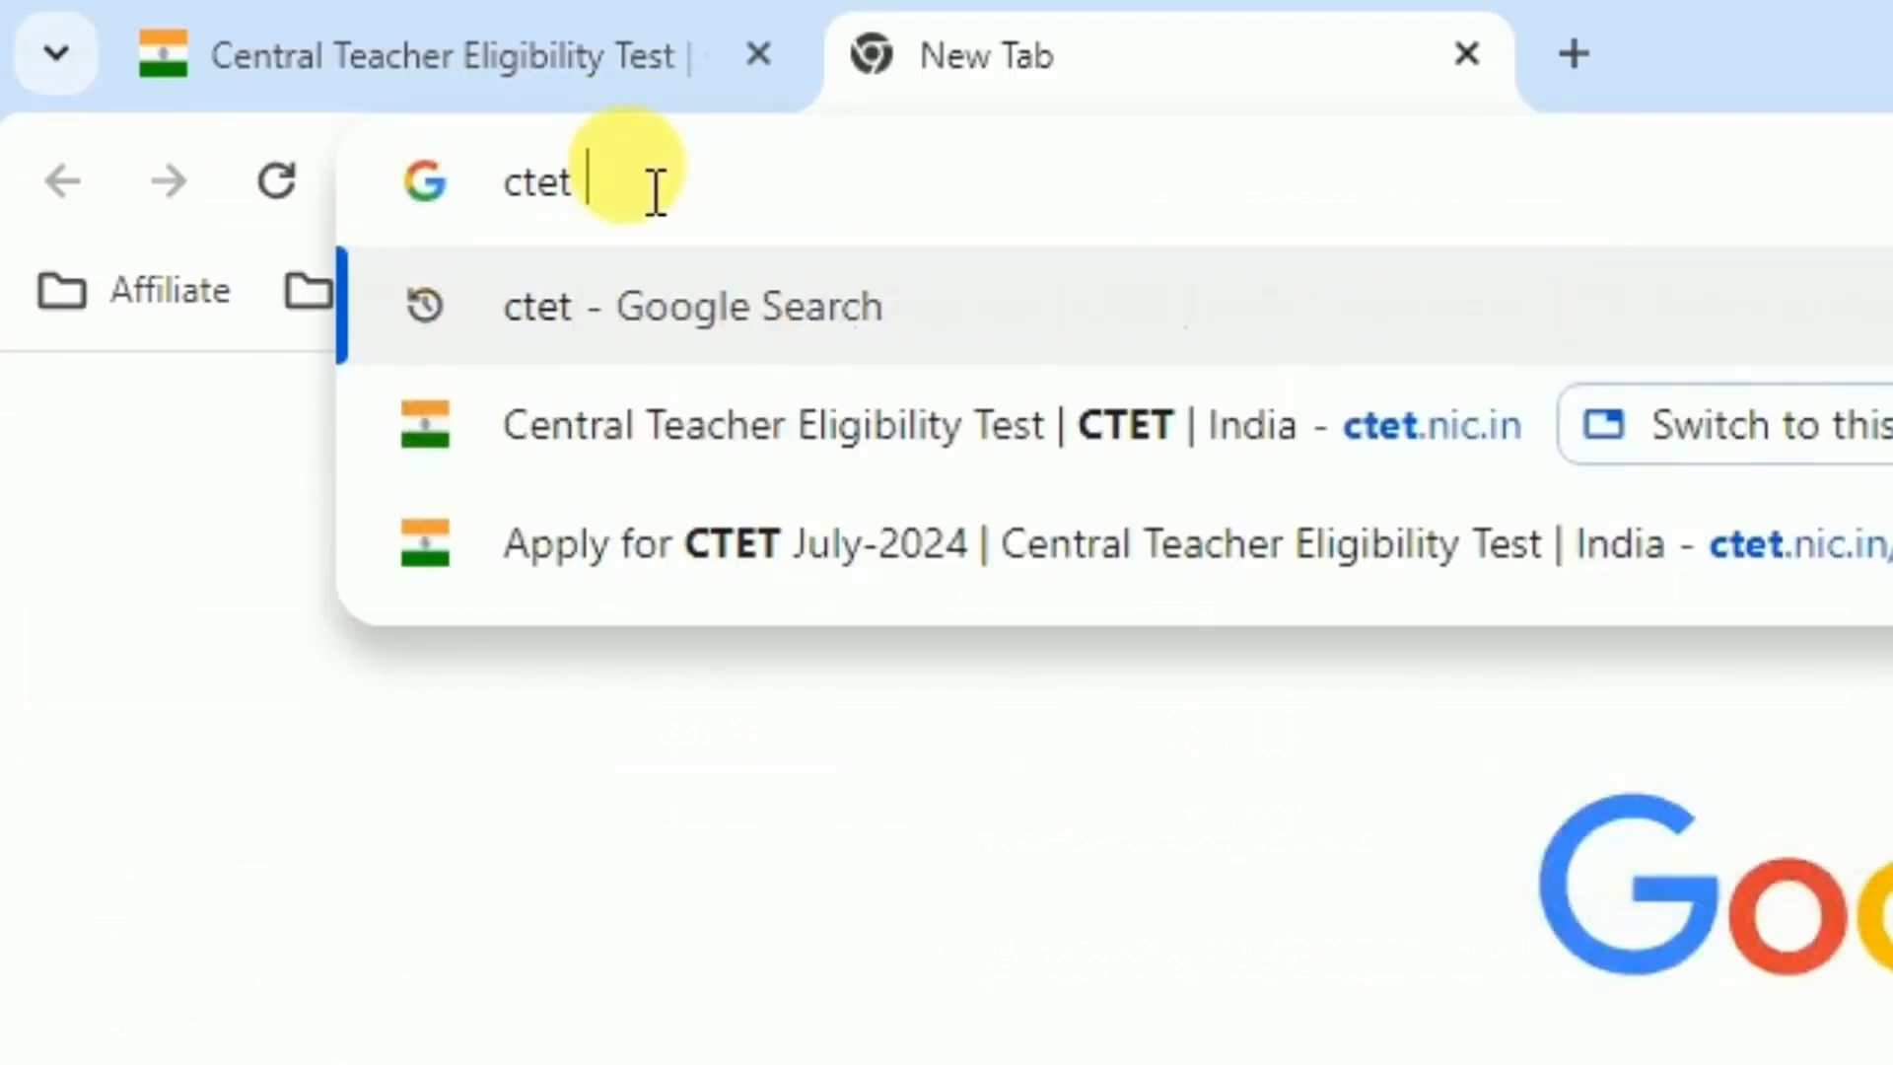
type("2024")
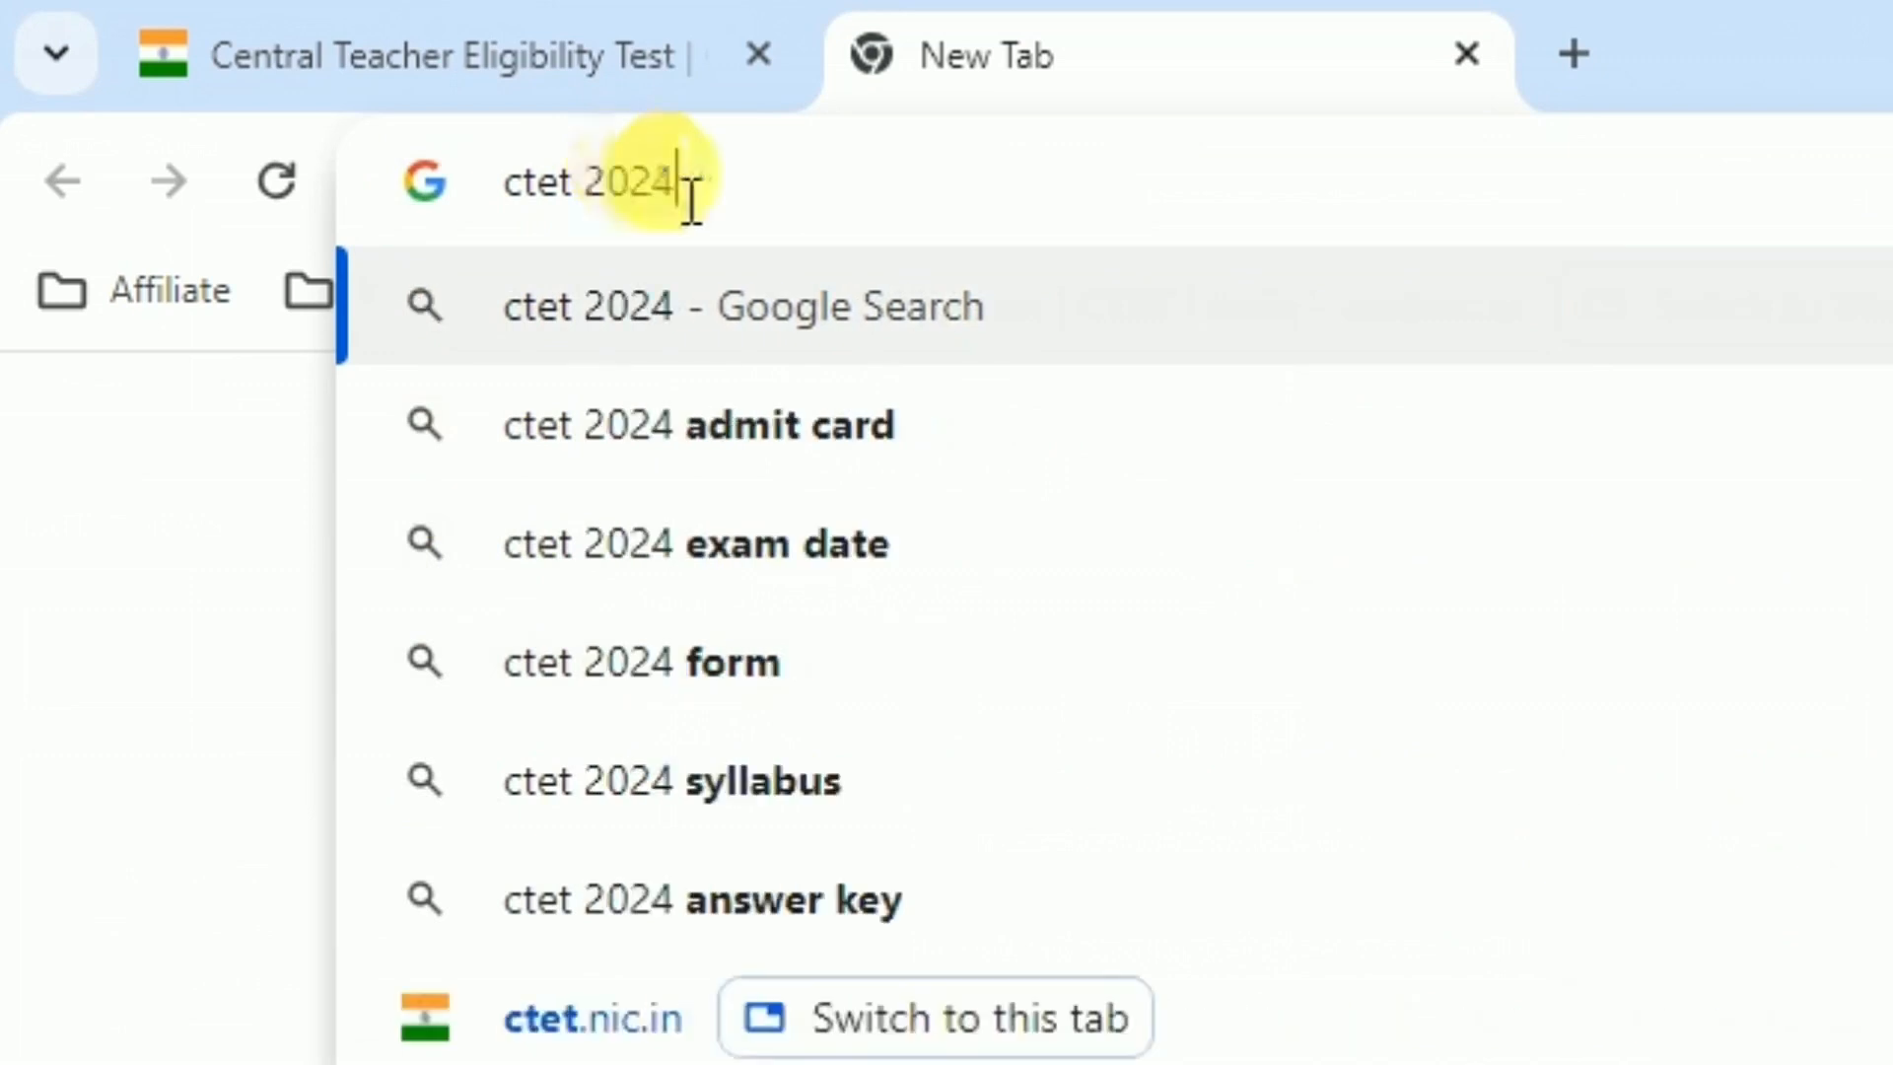
left_click(1163, 291)
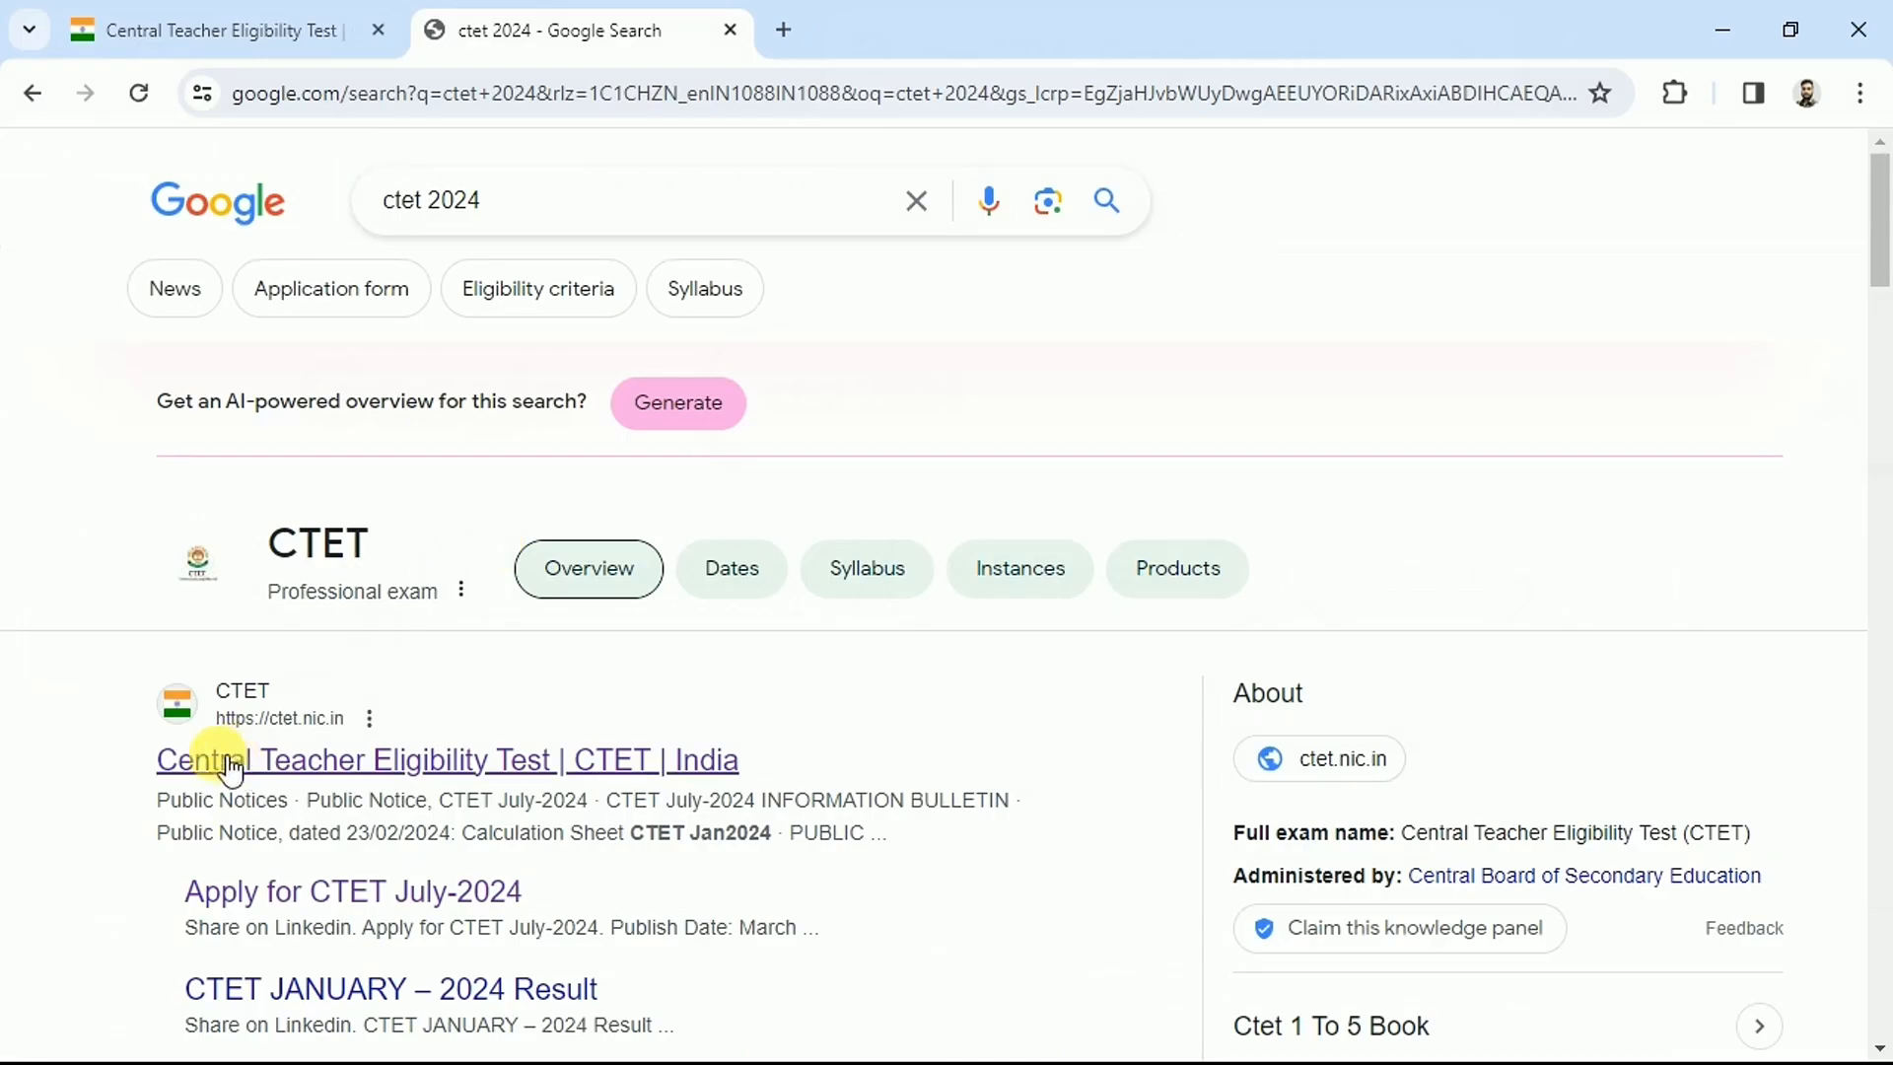
left_click(305, 765)
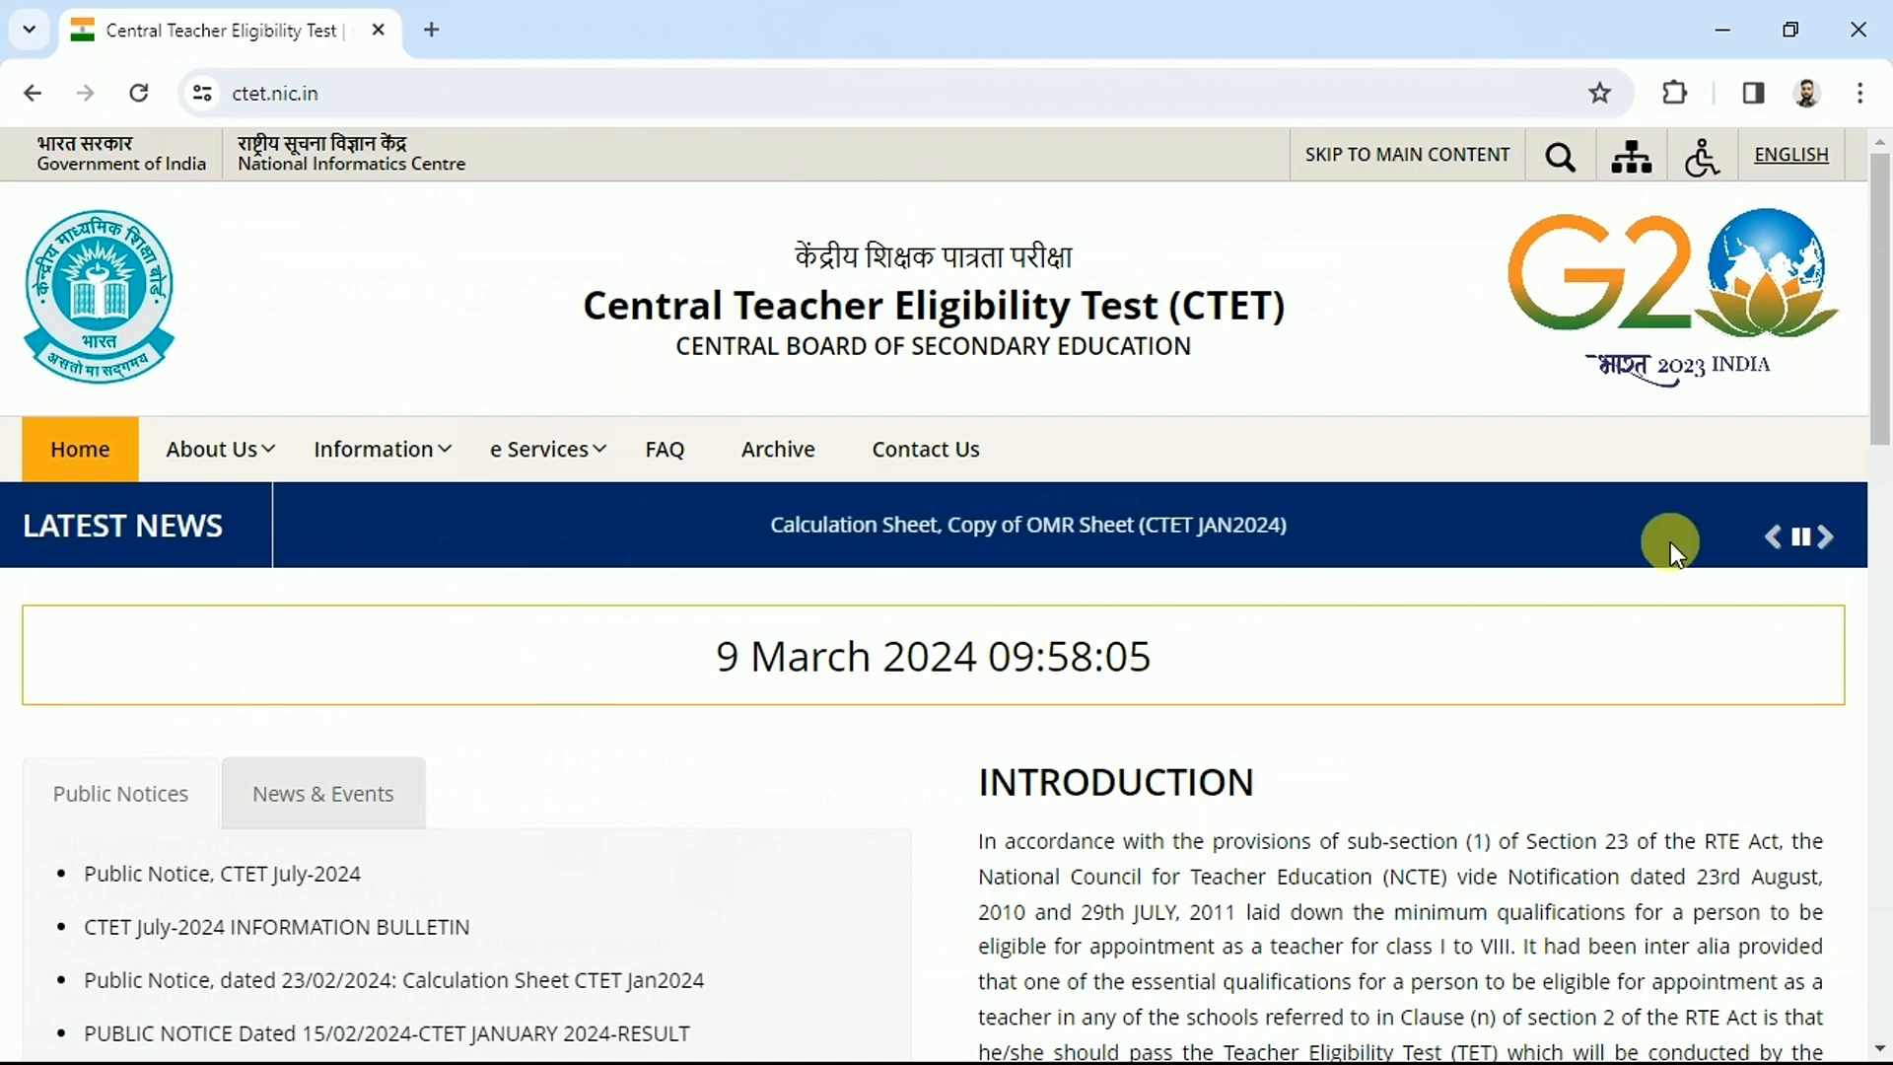
Pause the news ticker and follow 'Apply for CTET July-2024' to the application portal
left_click(1829, 542)
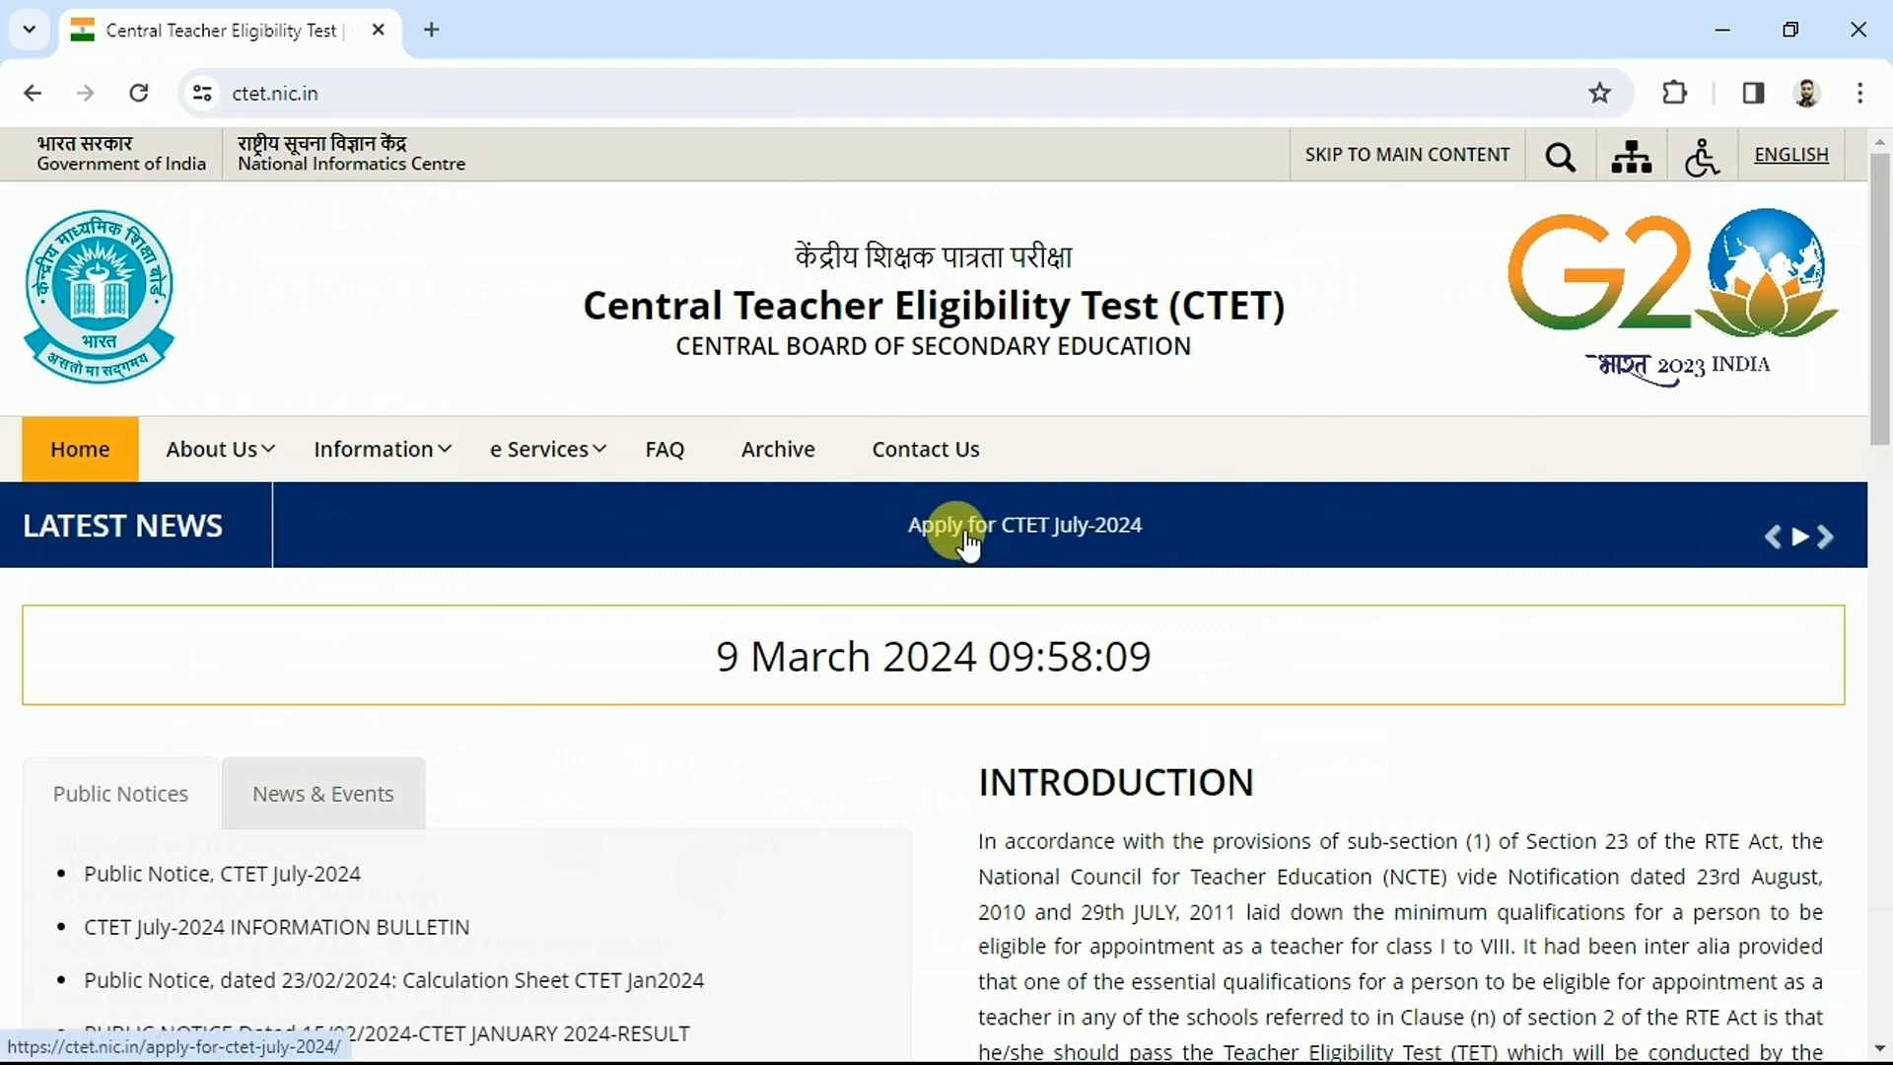
left_click(949, 543)
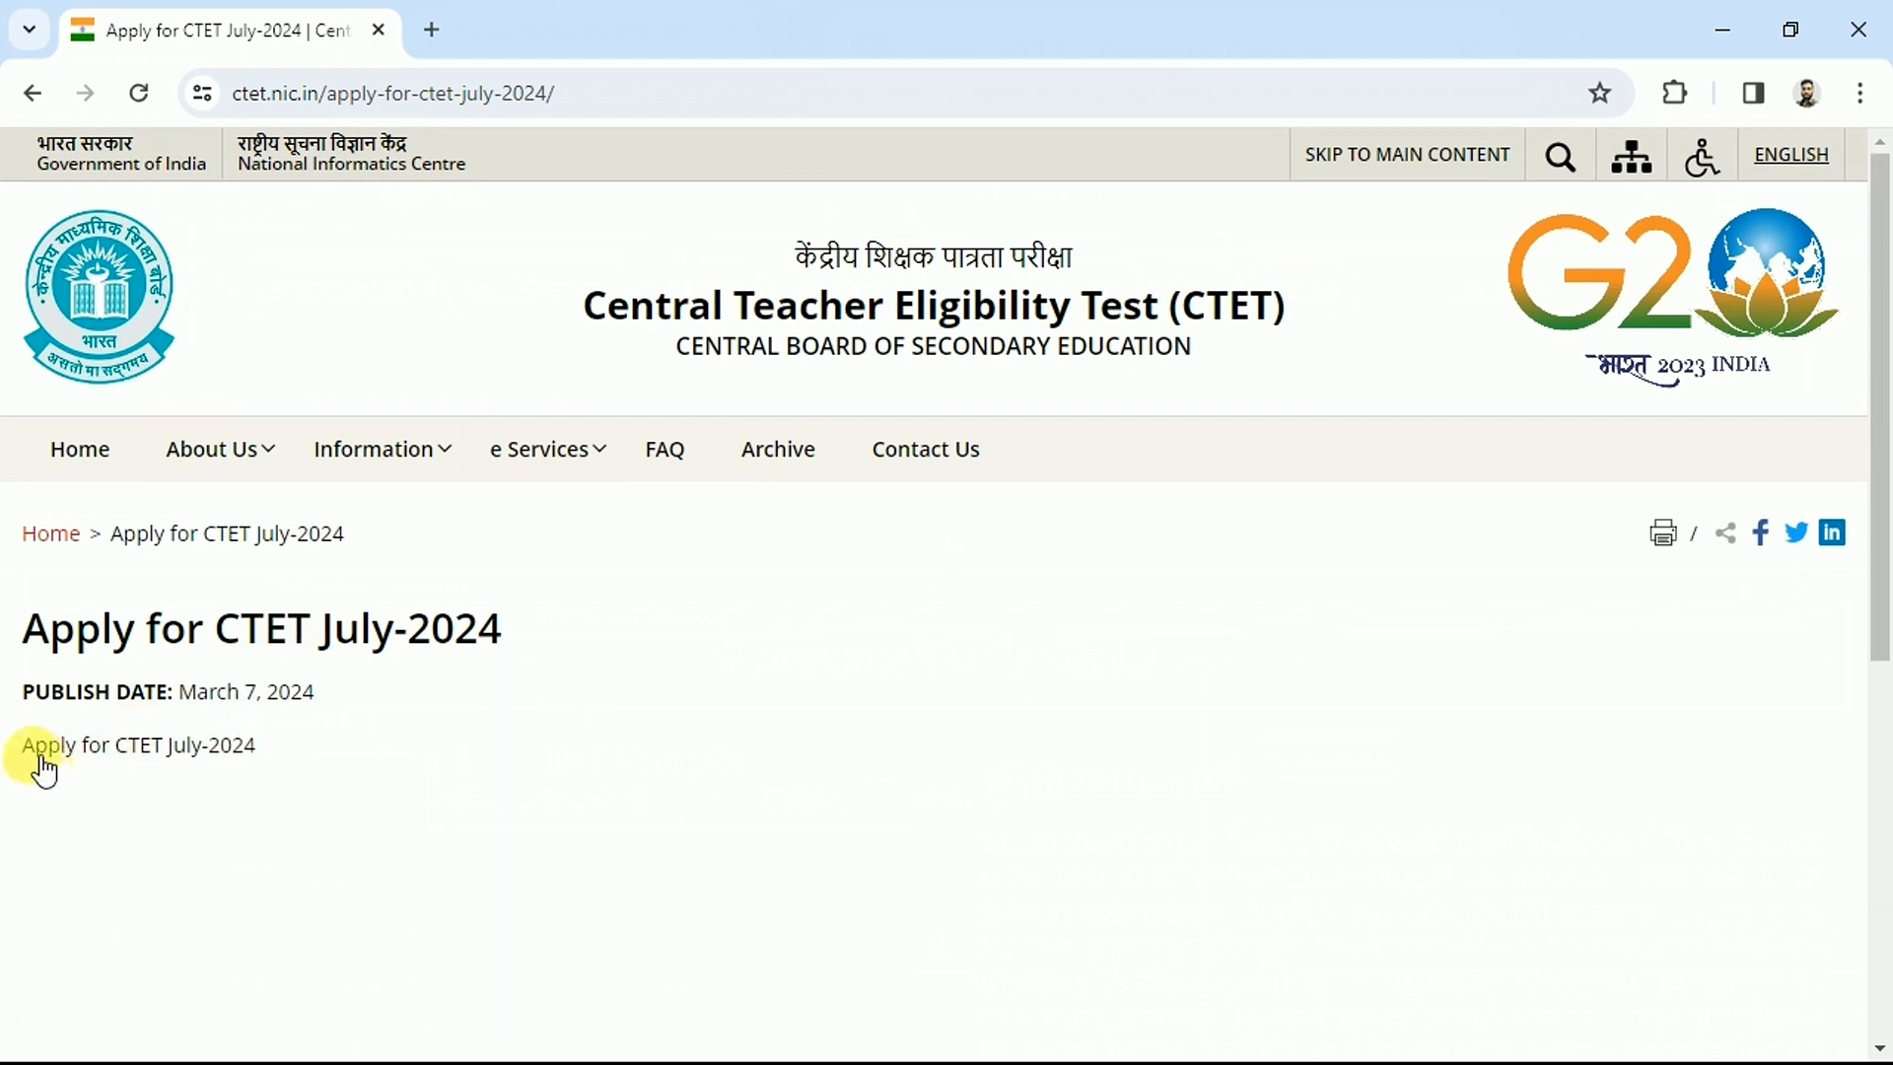
left_click(132, 750)
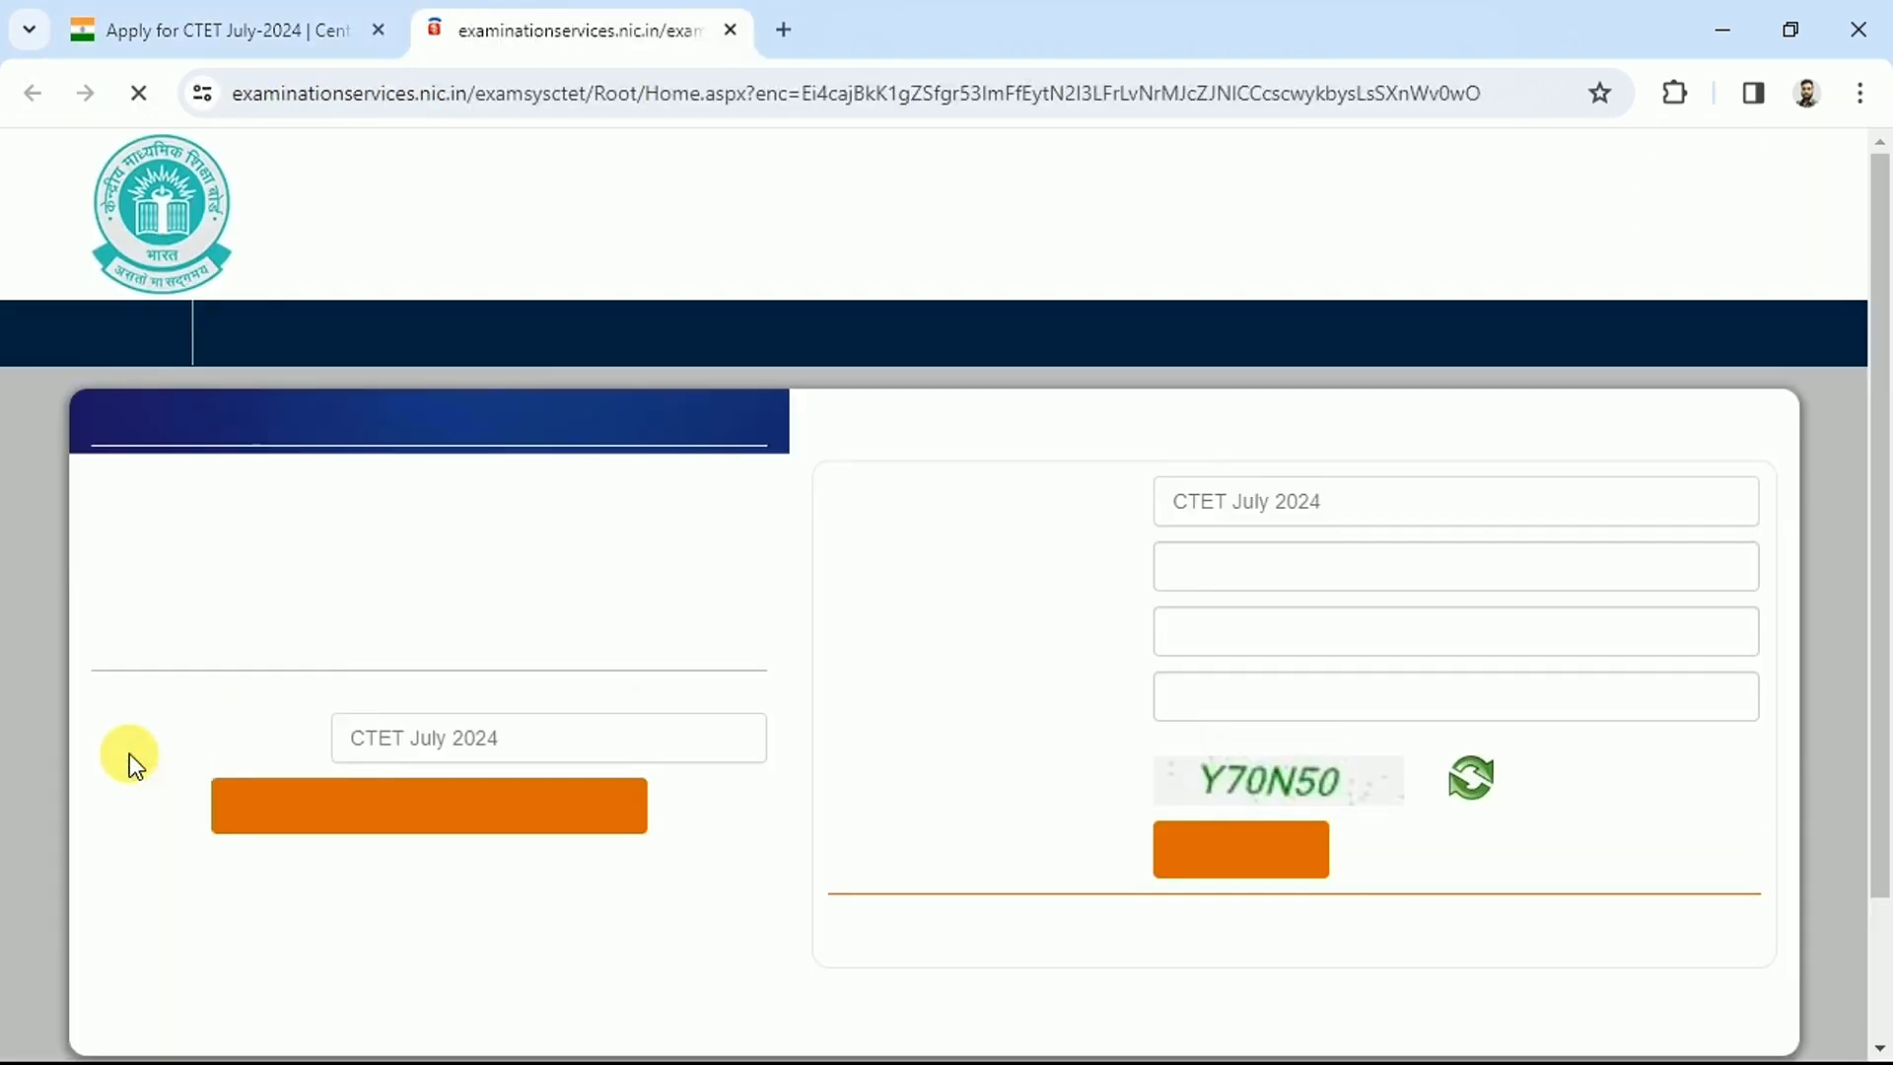
left_click_drag(1886, 380, 1886, 564)
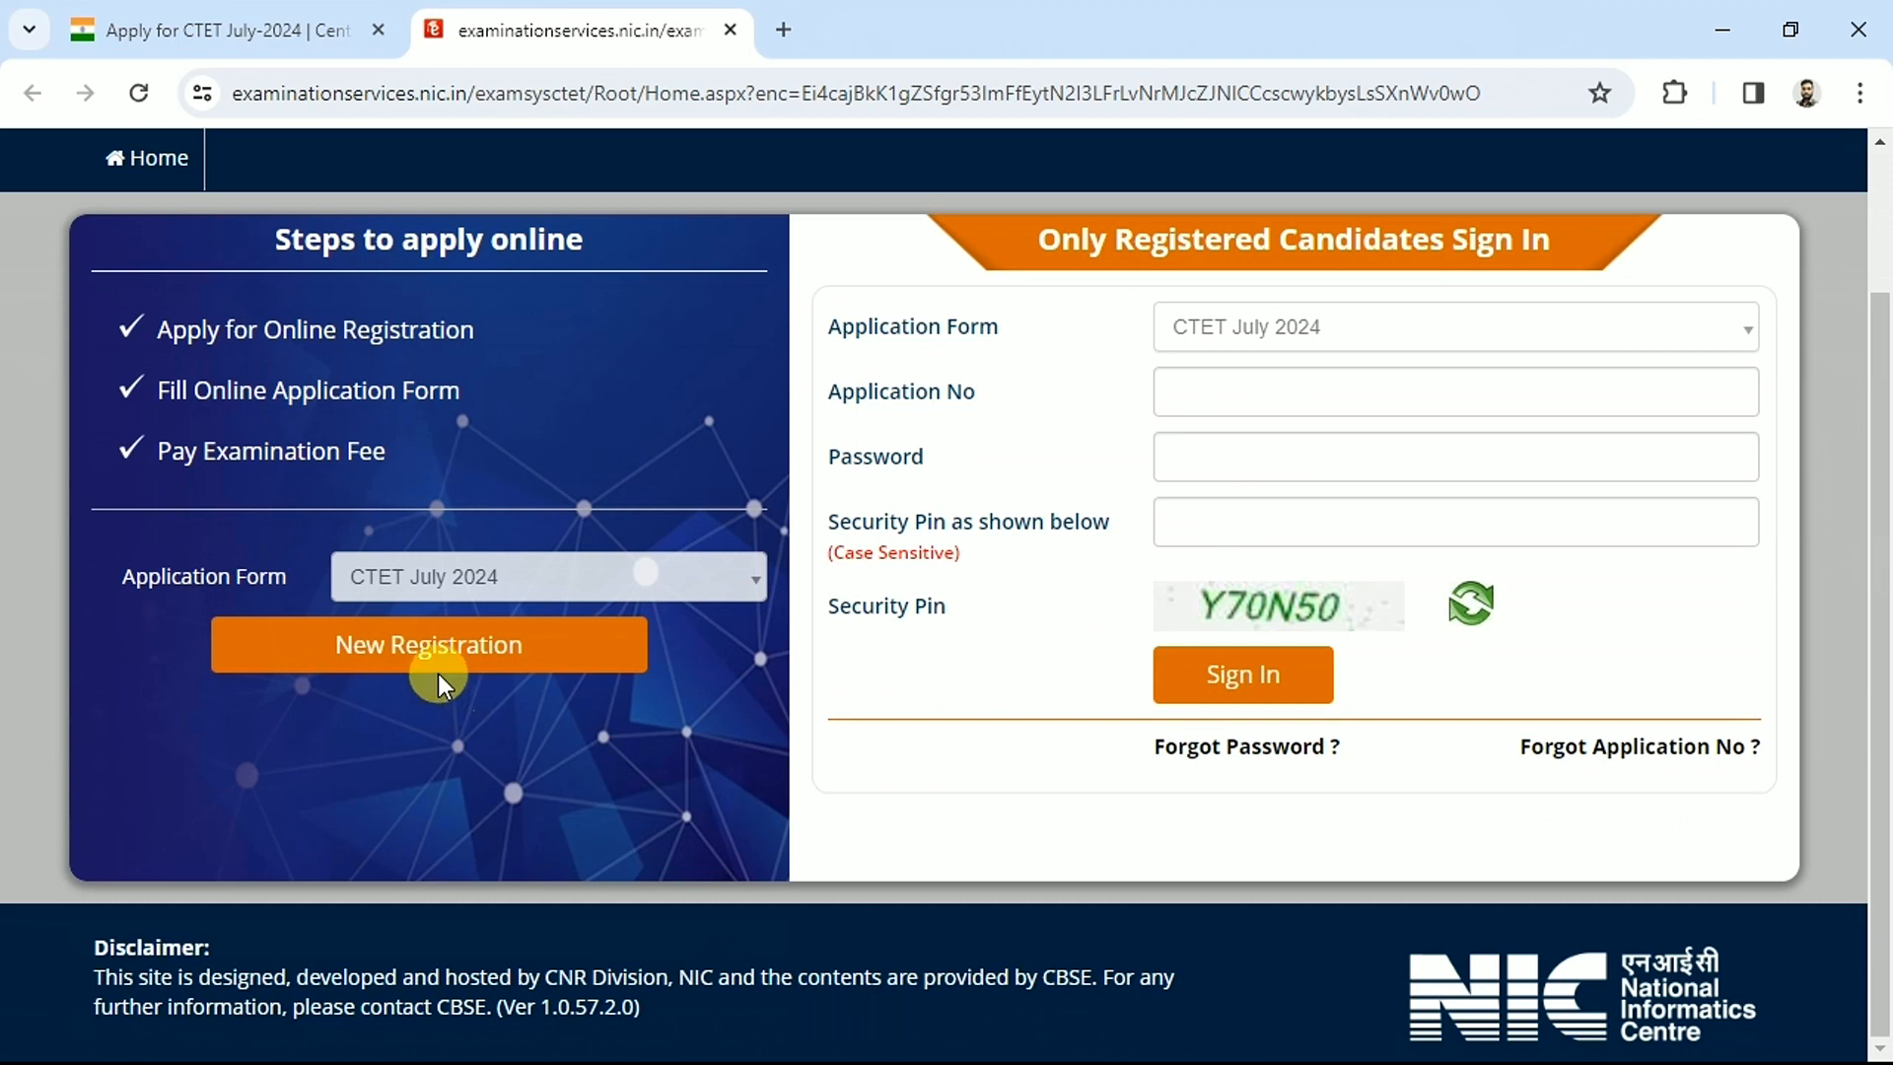
Start a new registration and review the single-paper fees (Rs. 1000, Rs. 500 for SC/ST)
left_click(393, 670)
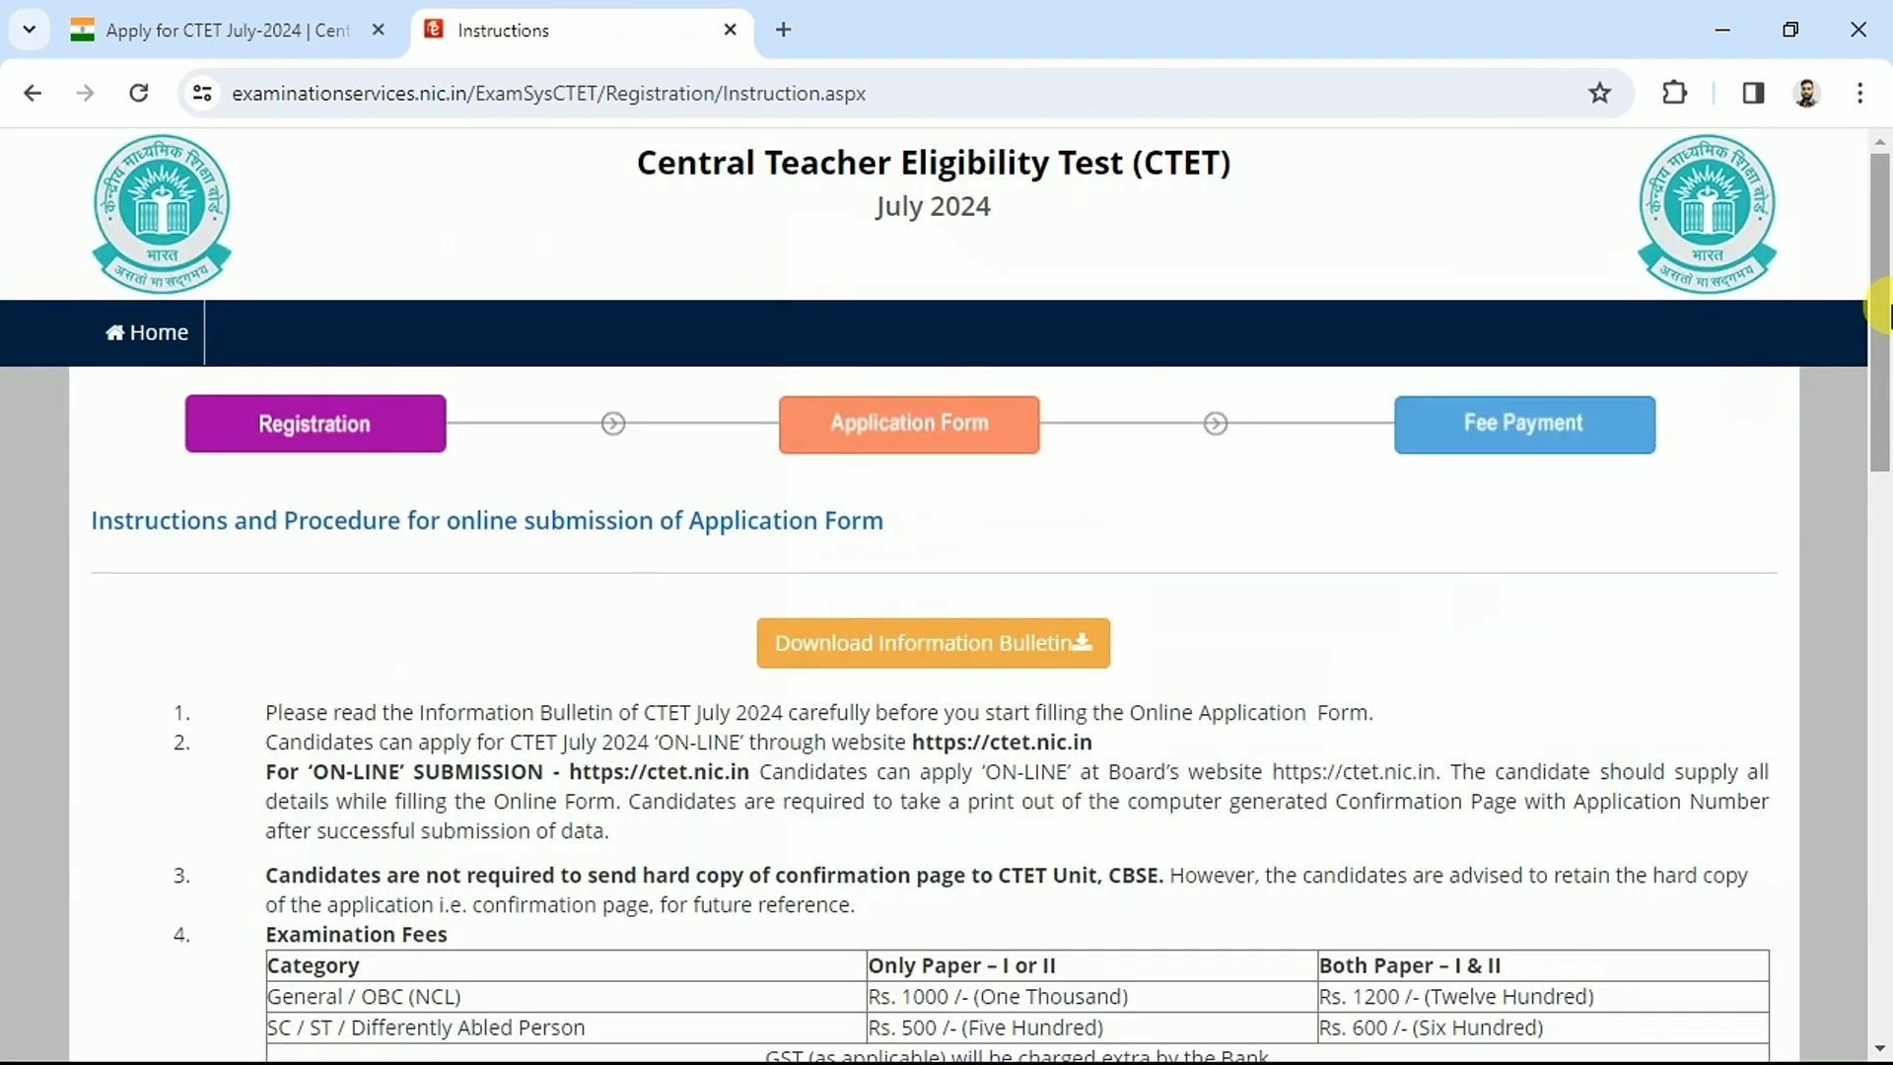
left_click_drag(278, 711, 1163, 552)
scroll(1134, 977, "down", 5)
left_click(1158, 547)
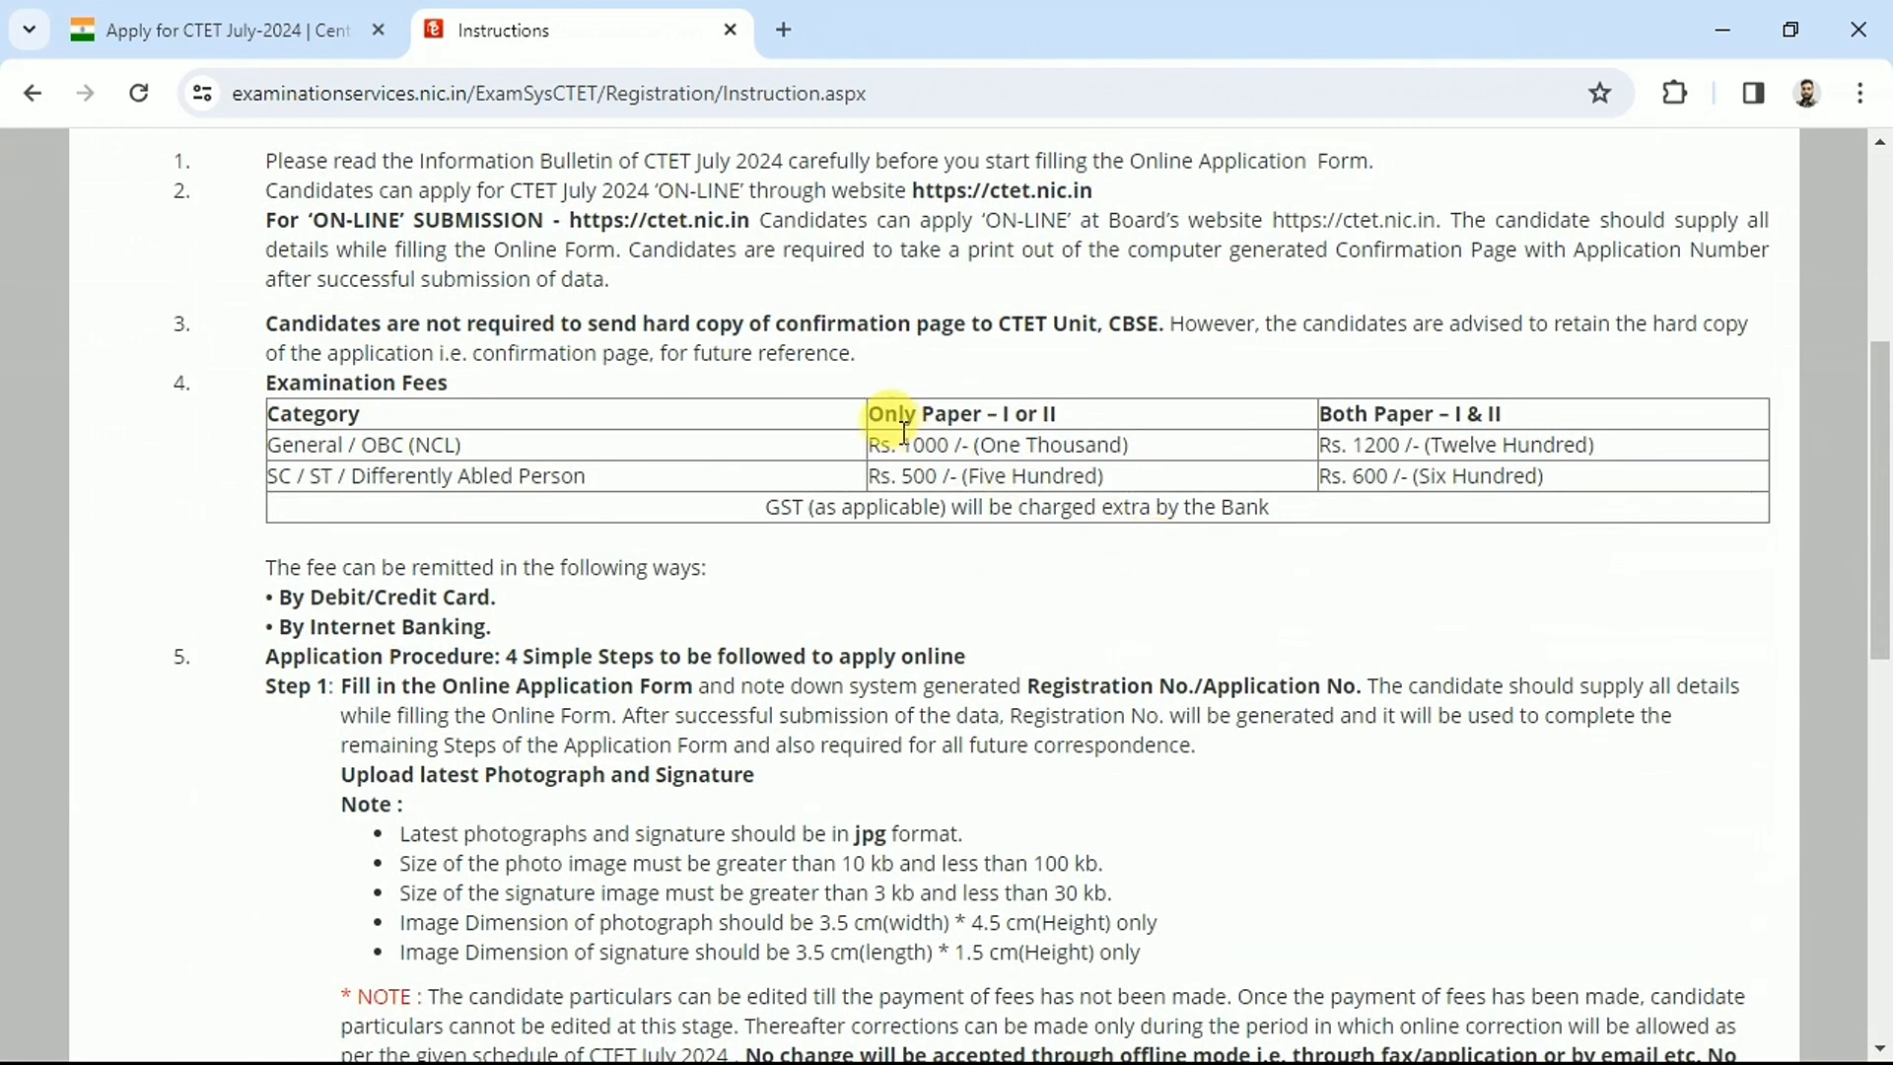
left_click_drag(893, 446, 1082, 456)
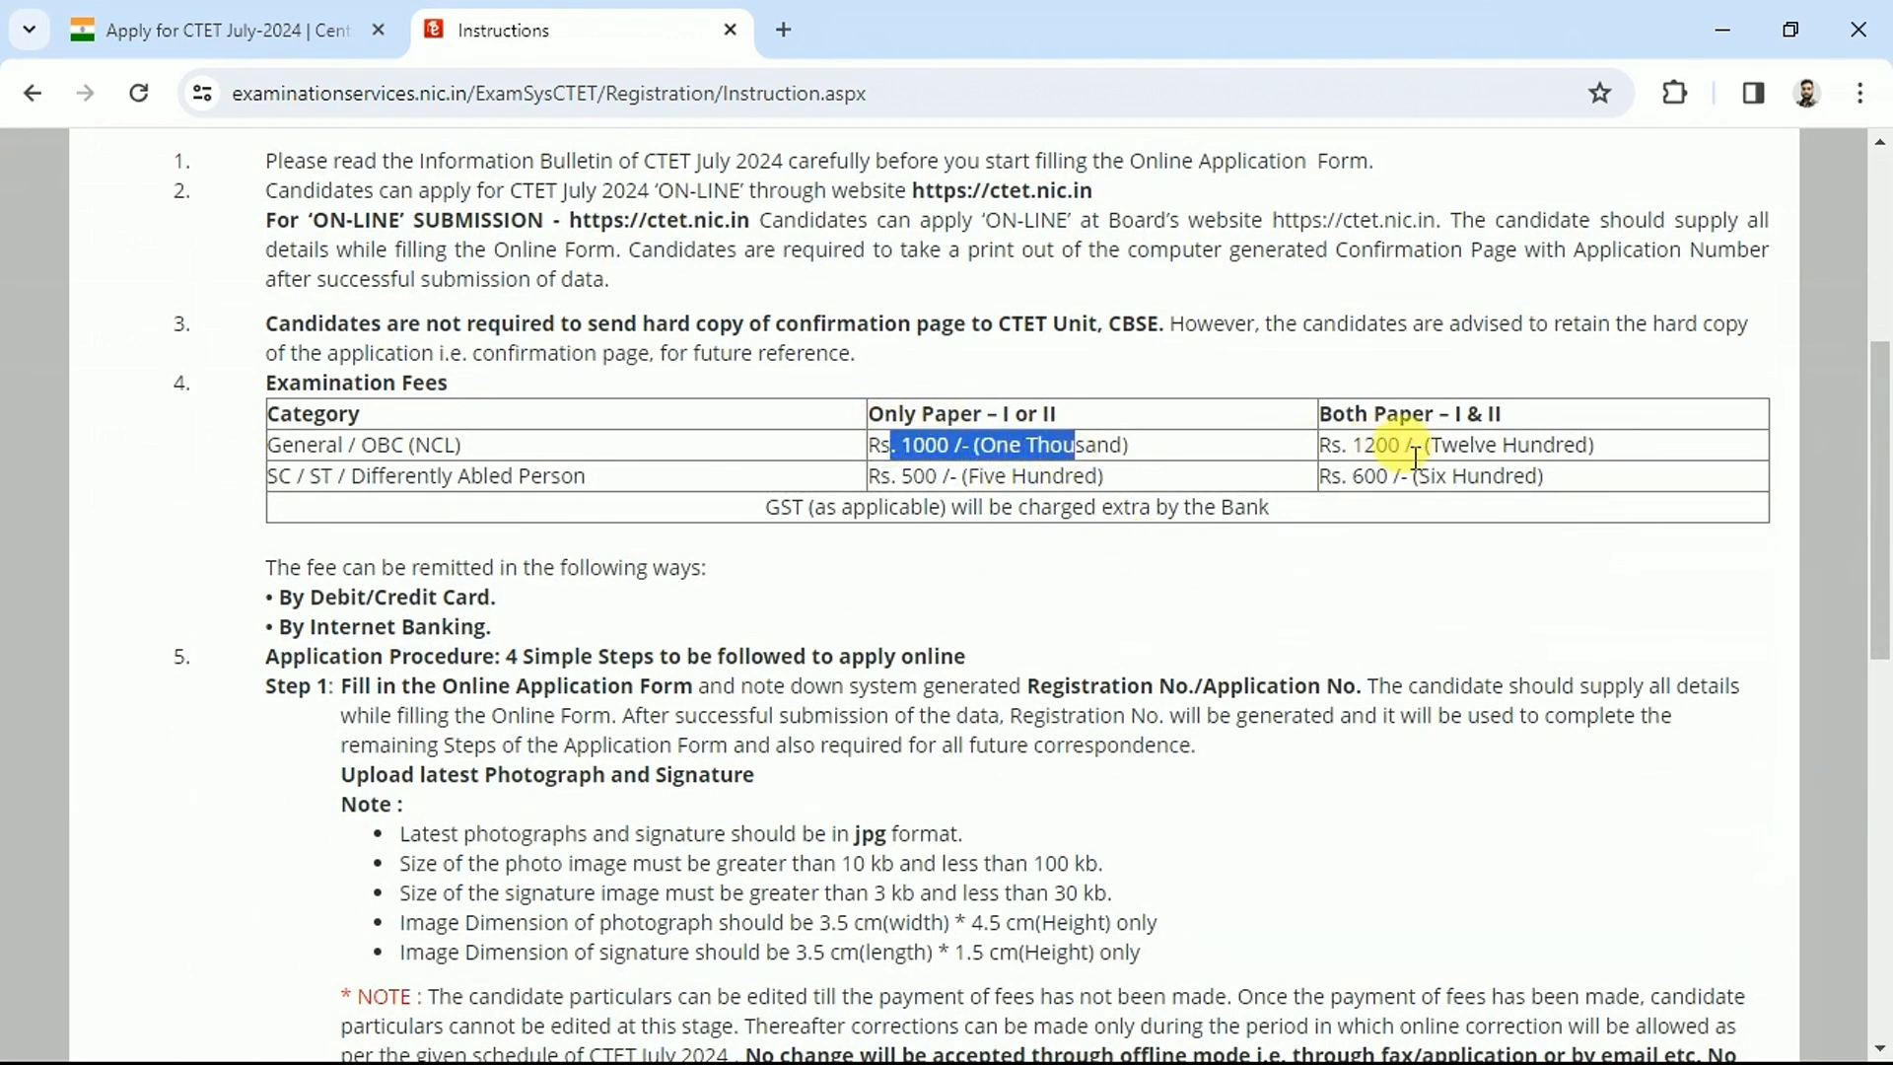
left_click(905, 480)
left_click_drag(905, 481, 1026, 482)
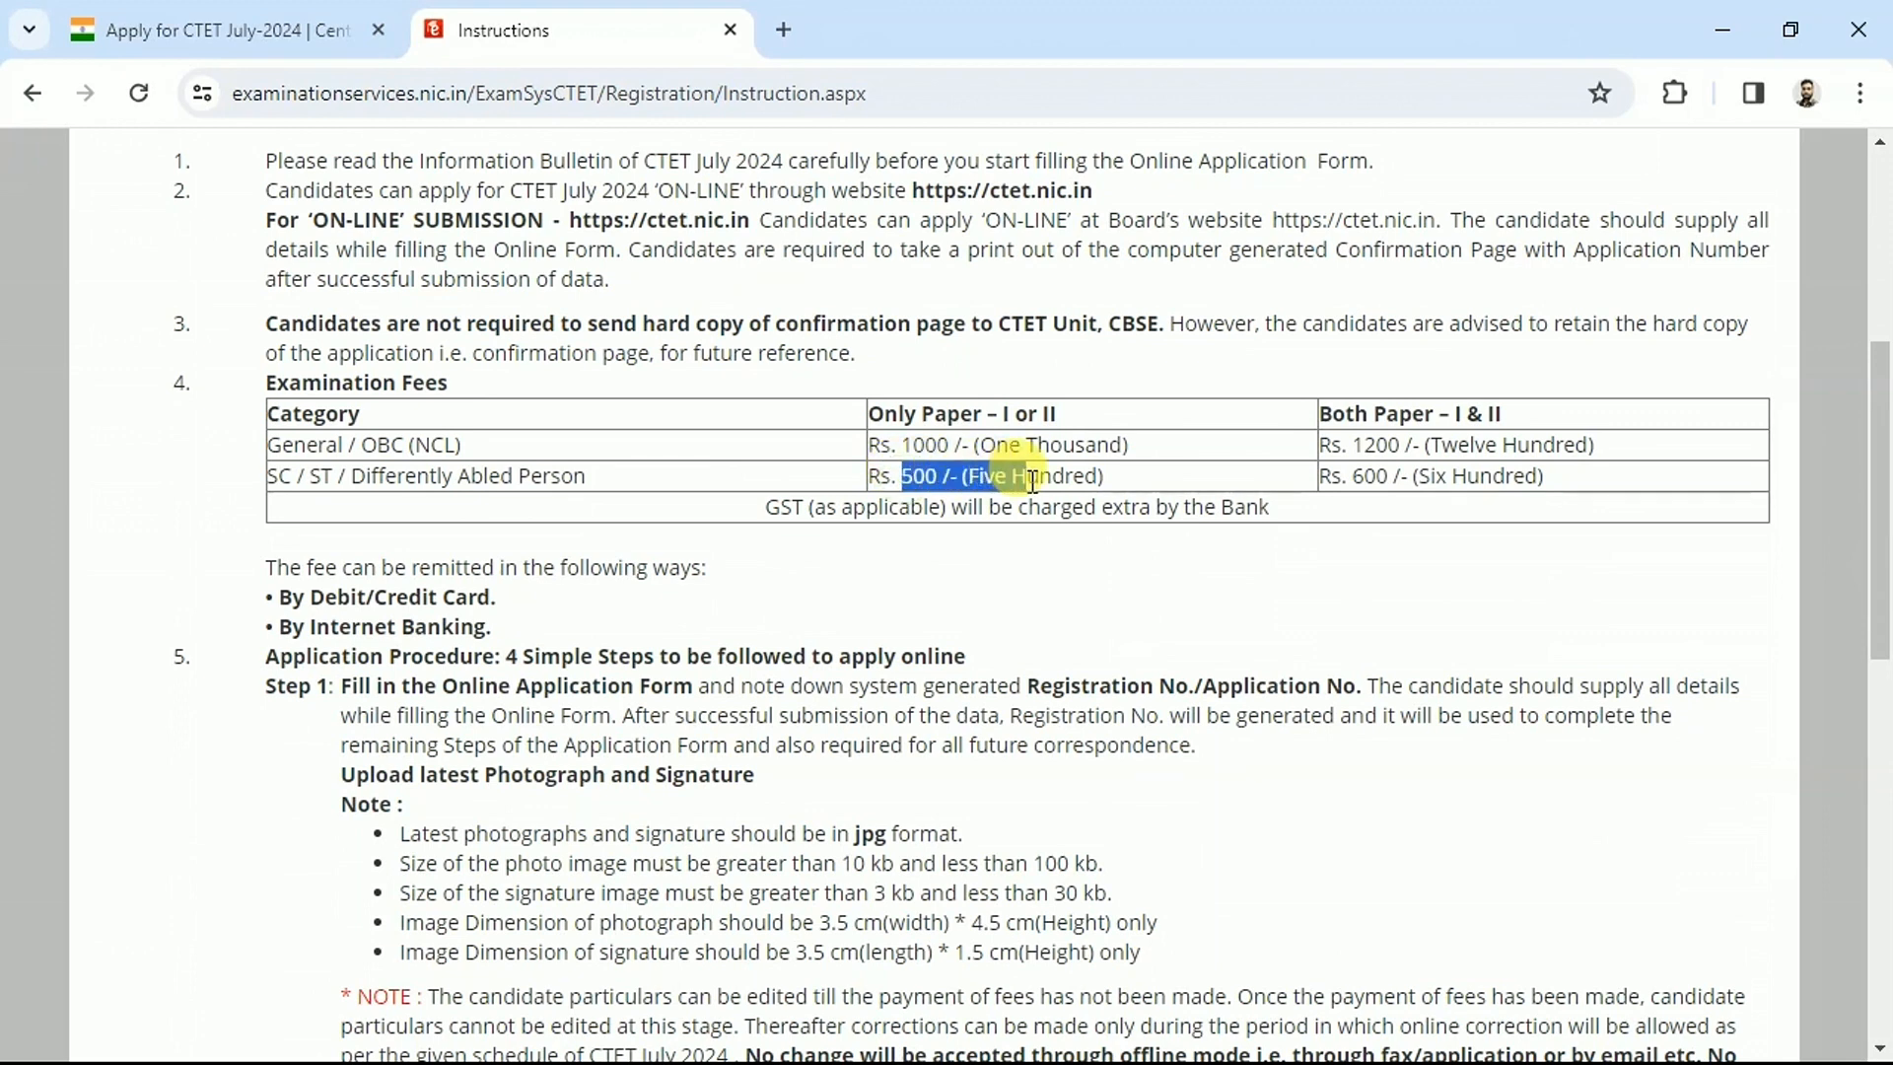
Check the Rs. 600 both-papers fee, accept the declaration and proceed to the form
left_click_drag(1363, 445, 1434, 448)
left_click_drag(1331, 481, 1401, 482)
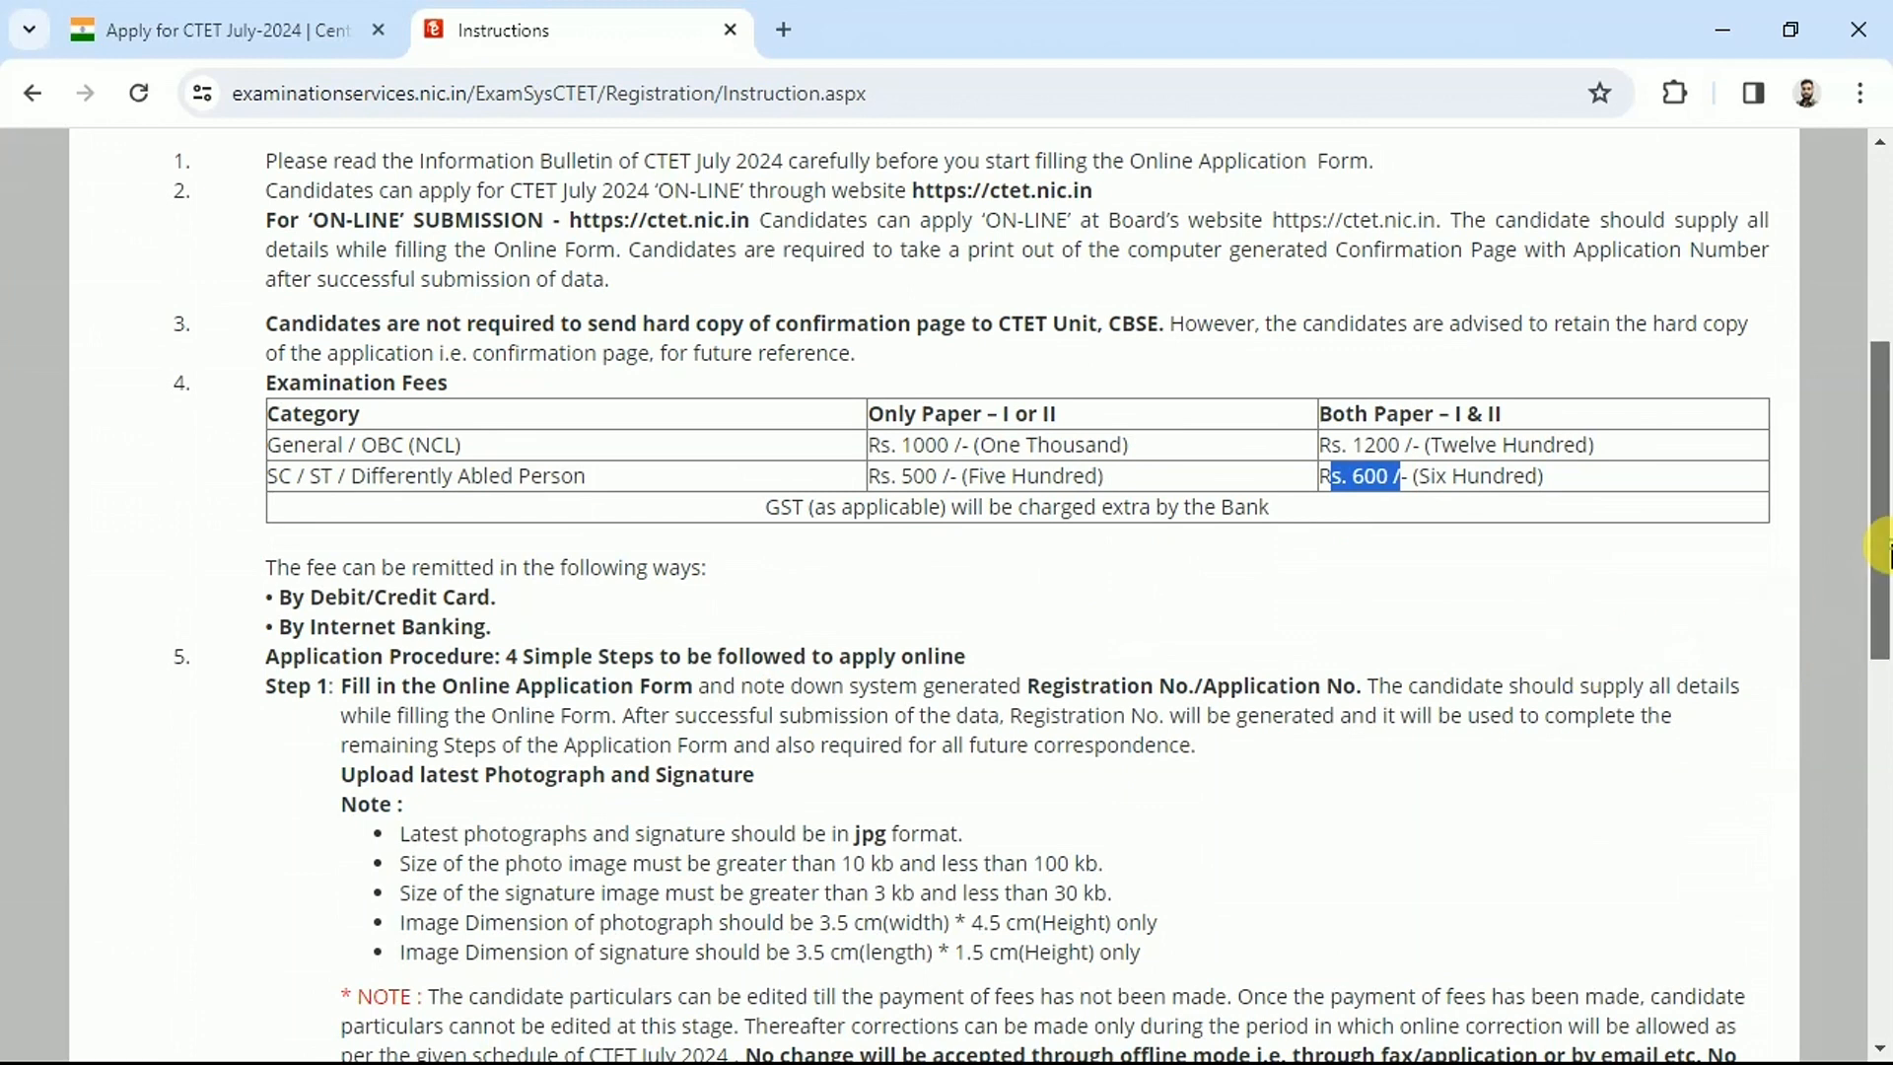
left_click_drag(1881, 567, 1885, 941)
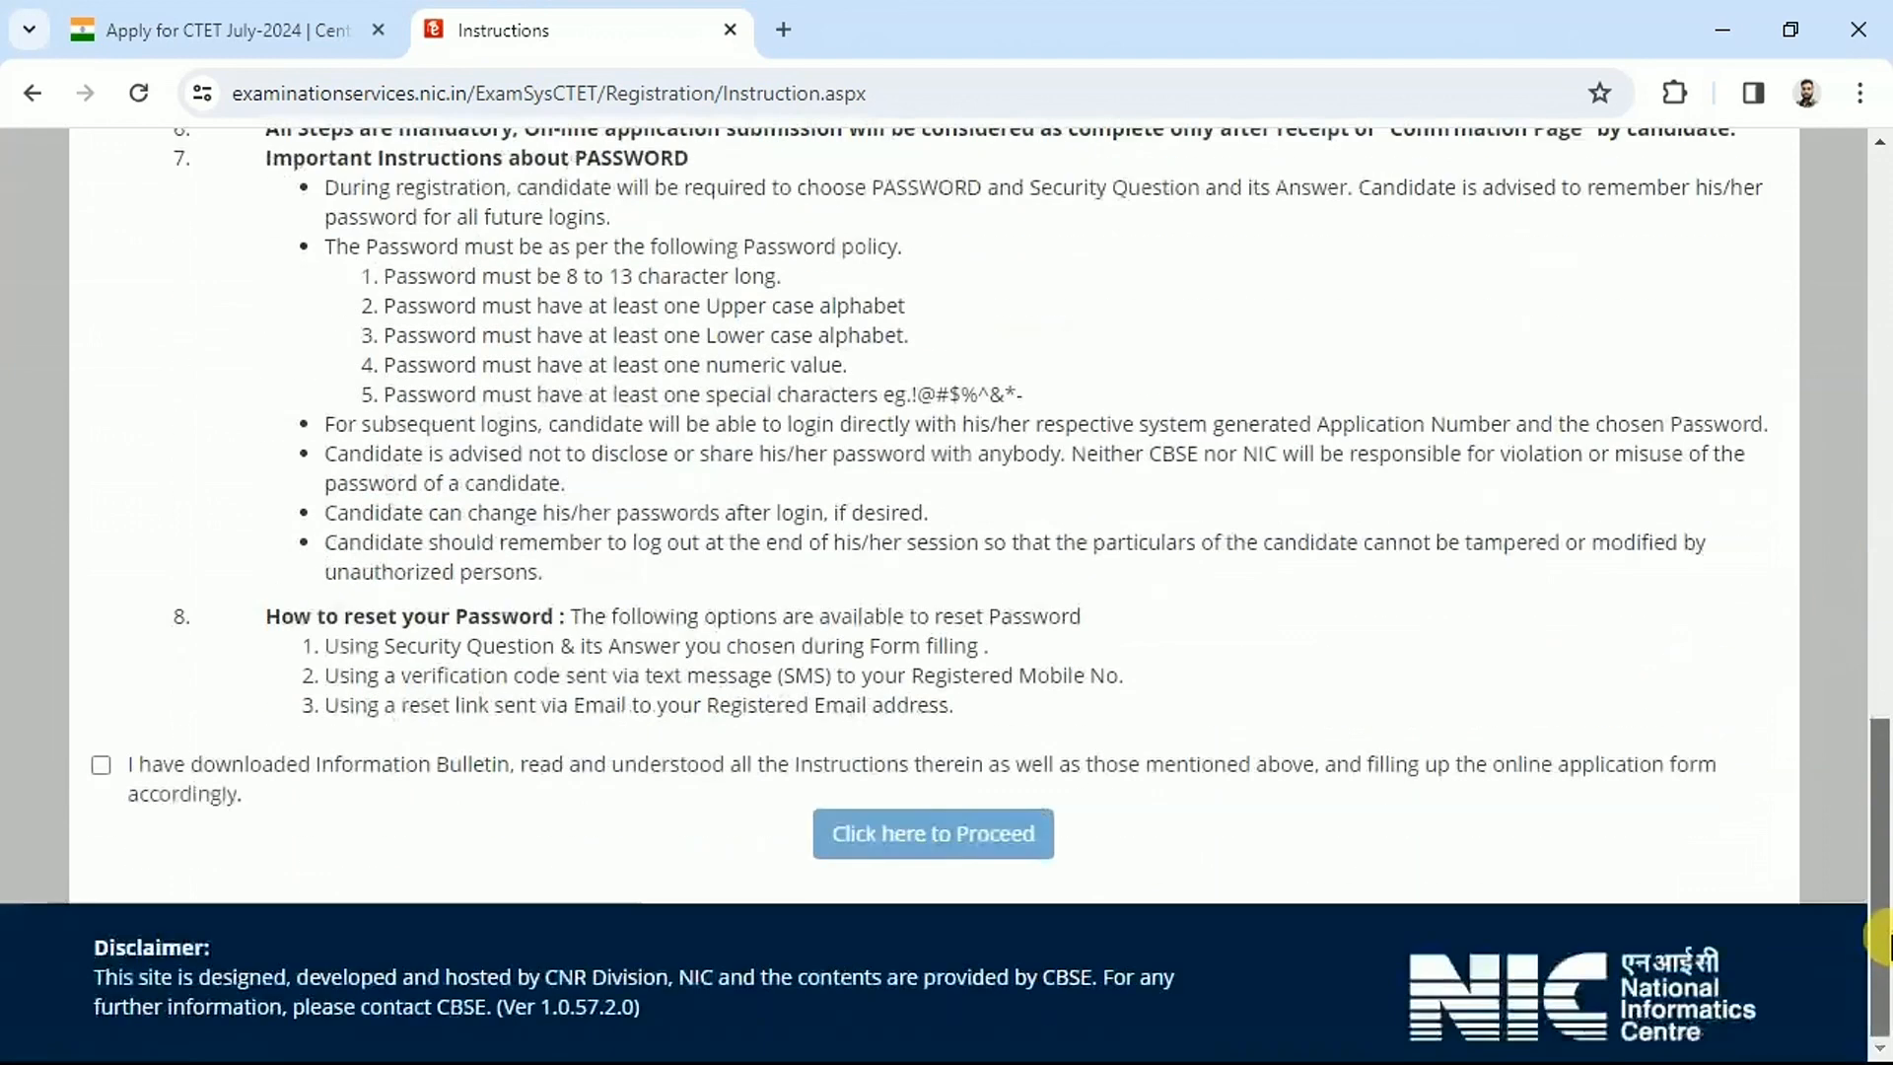
left_click(102, 767)
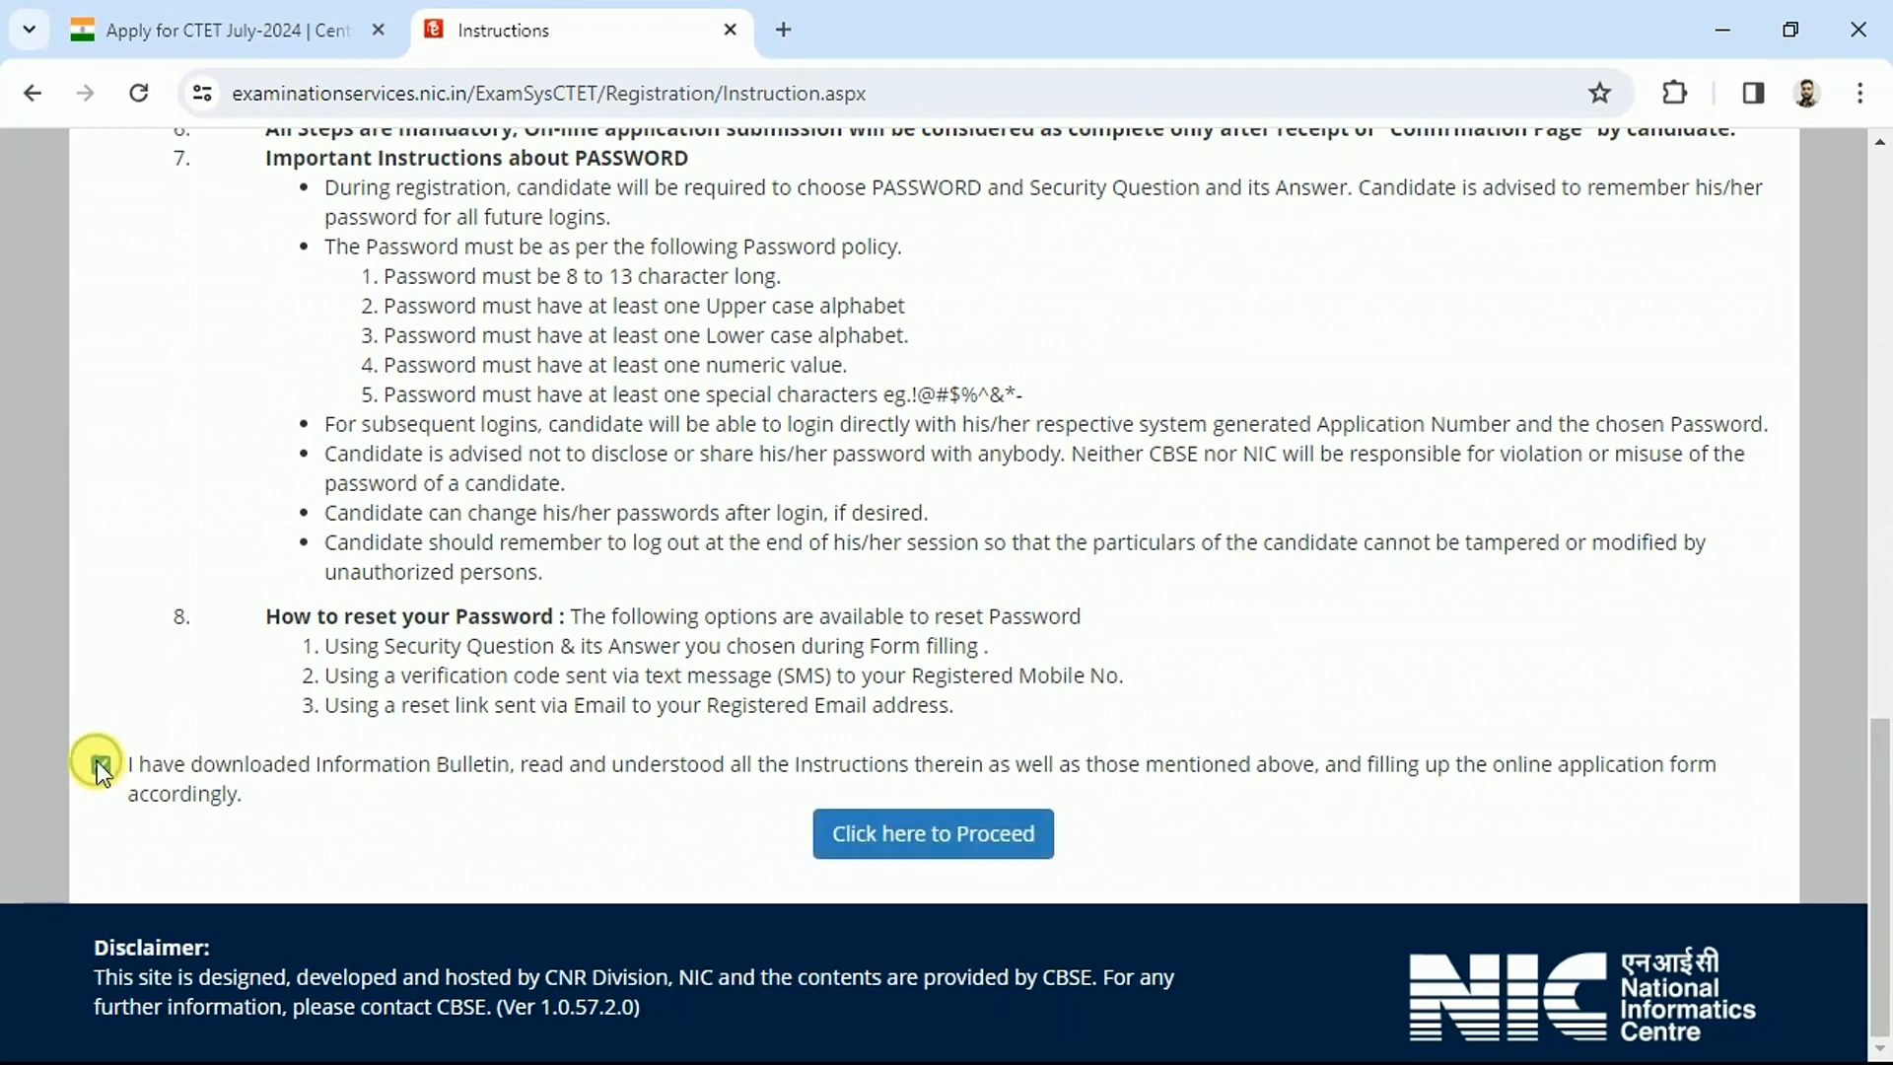
left_click(903, 856)
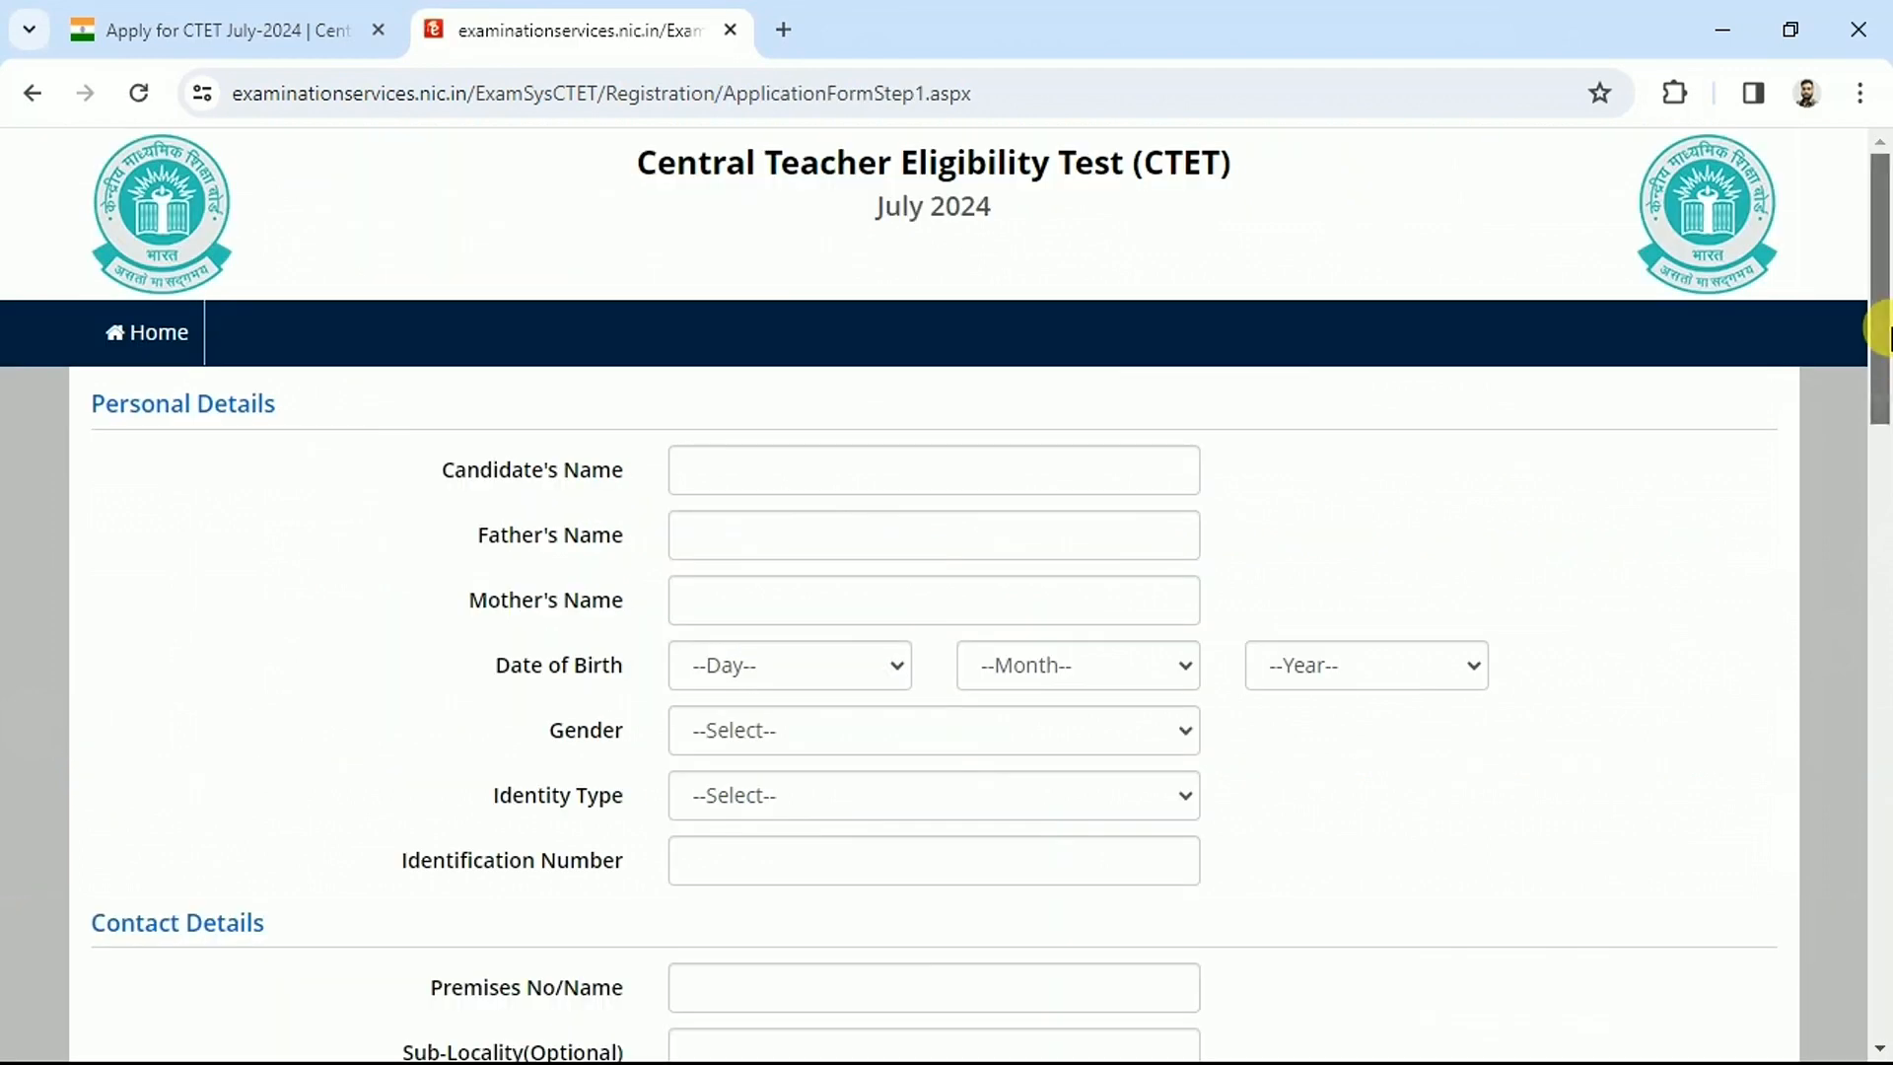
Review the Candidate's Name, Father's Name, Mother's Name and Date of Birth labels
left_click_drag(1885, 336, 1879, 393)
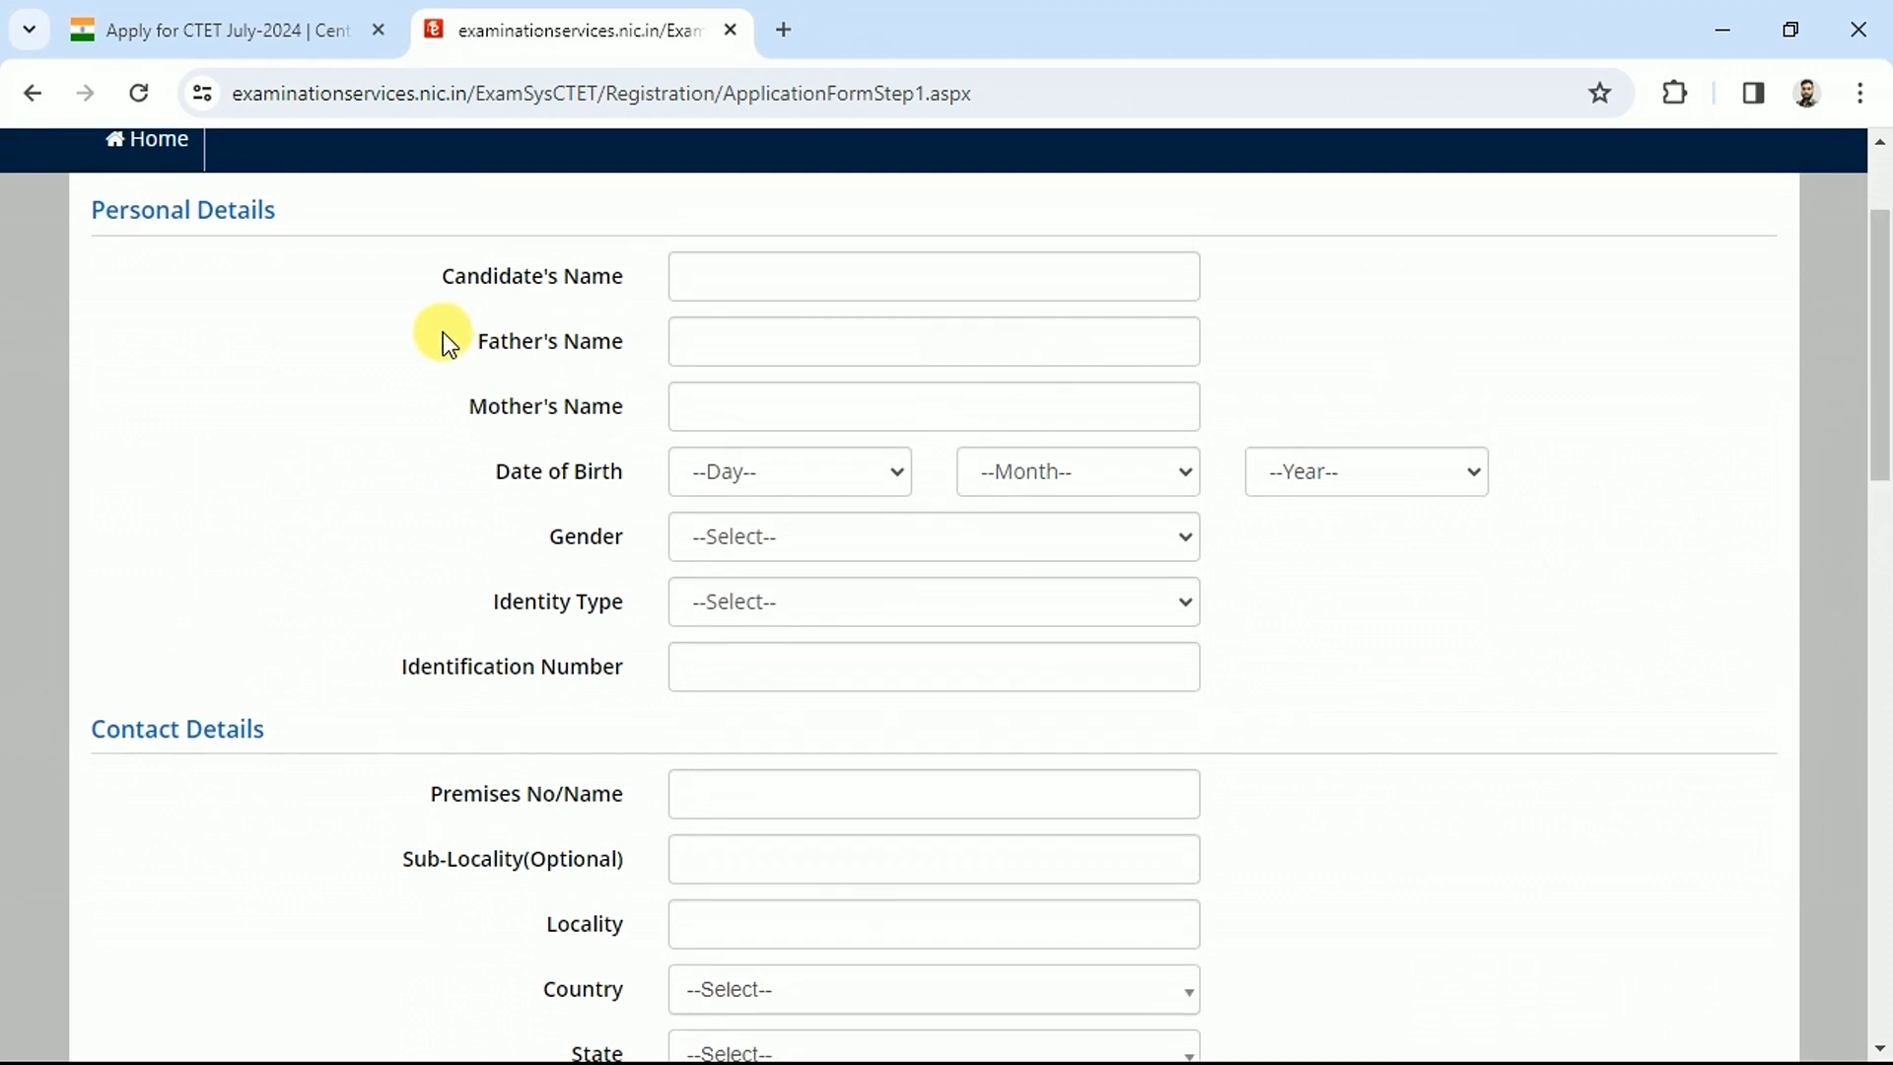
left_click_drag(446, 278, 623, 283)
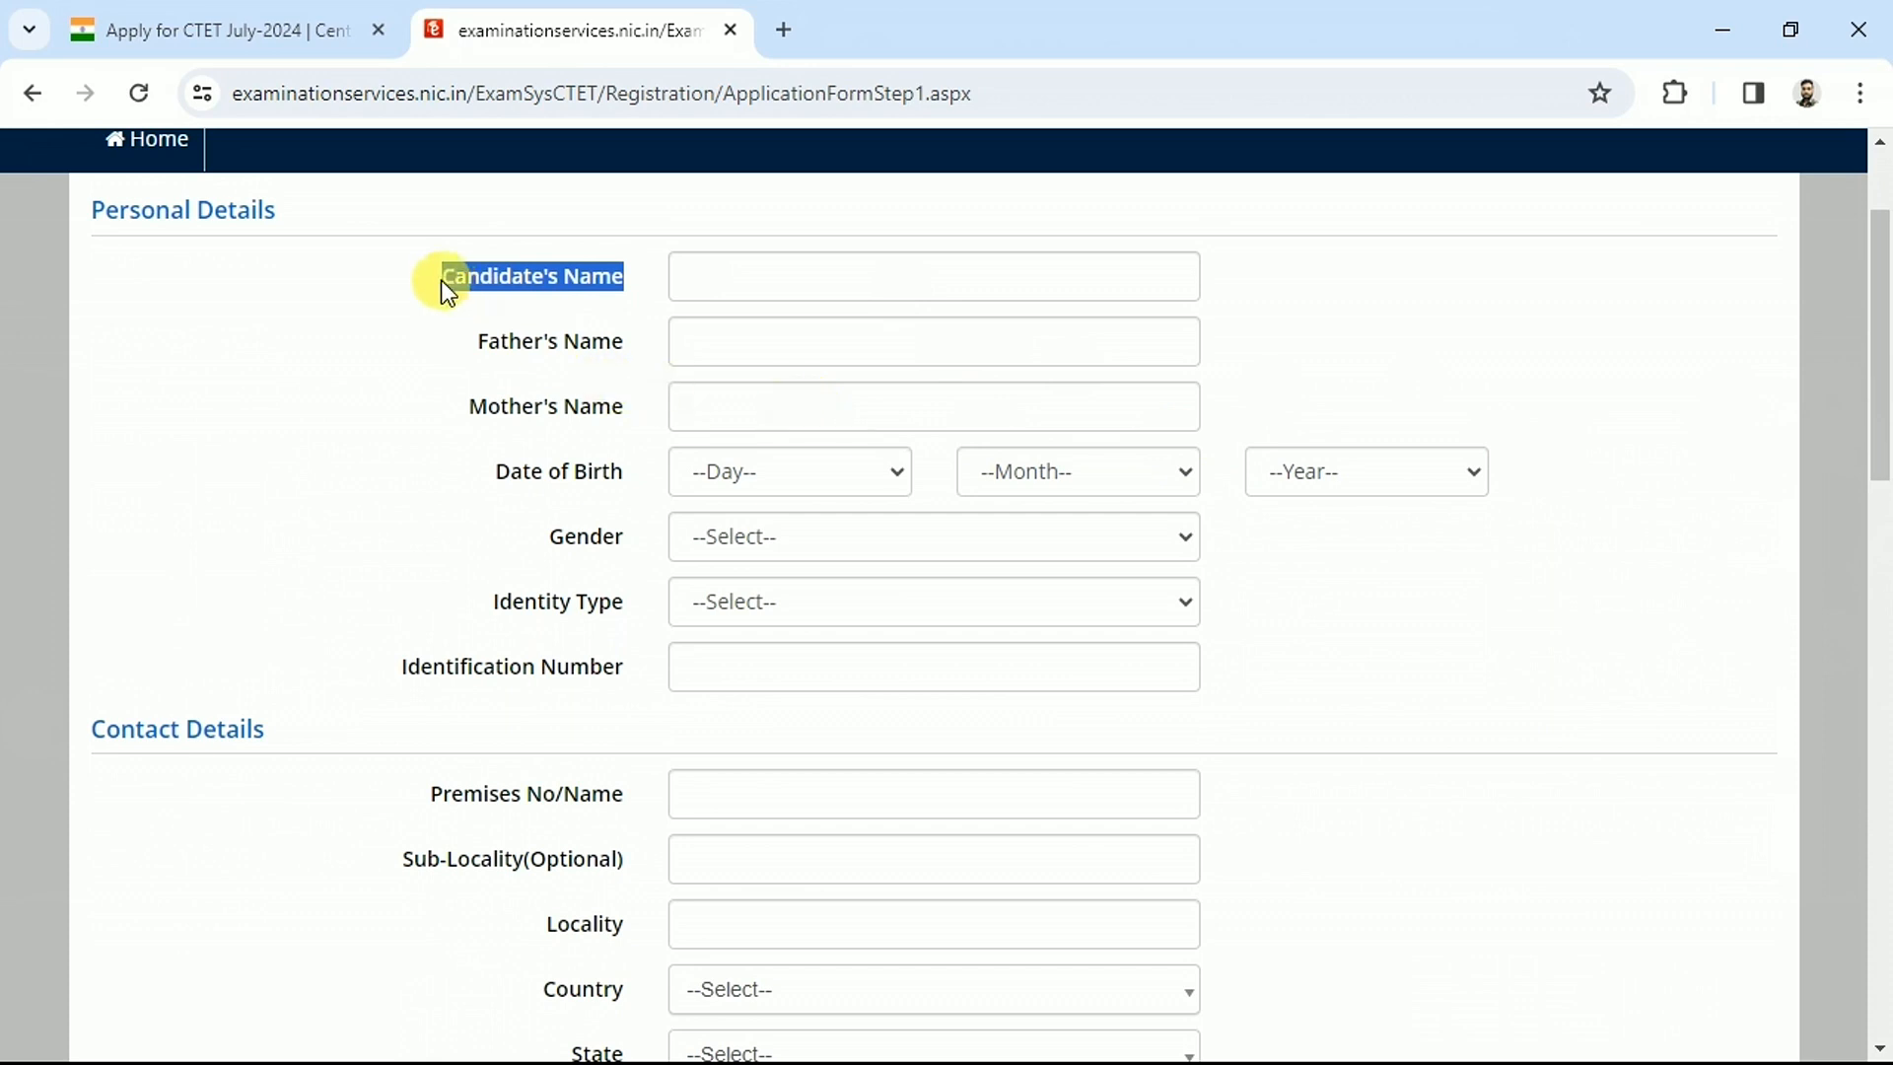
left_click(515, 449)
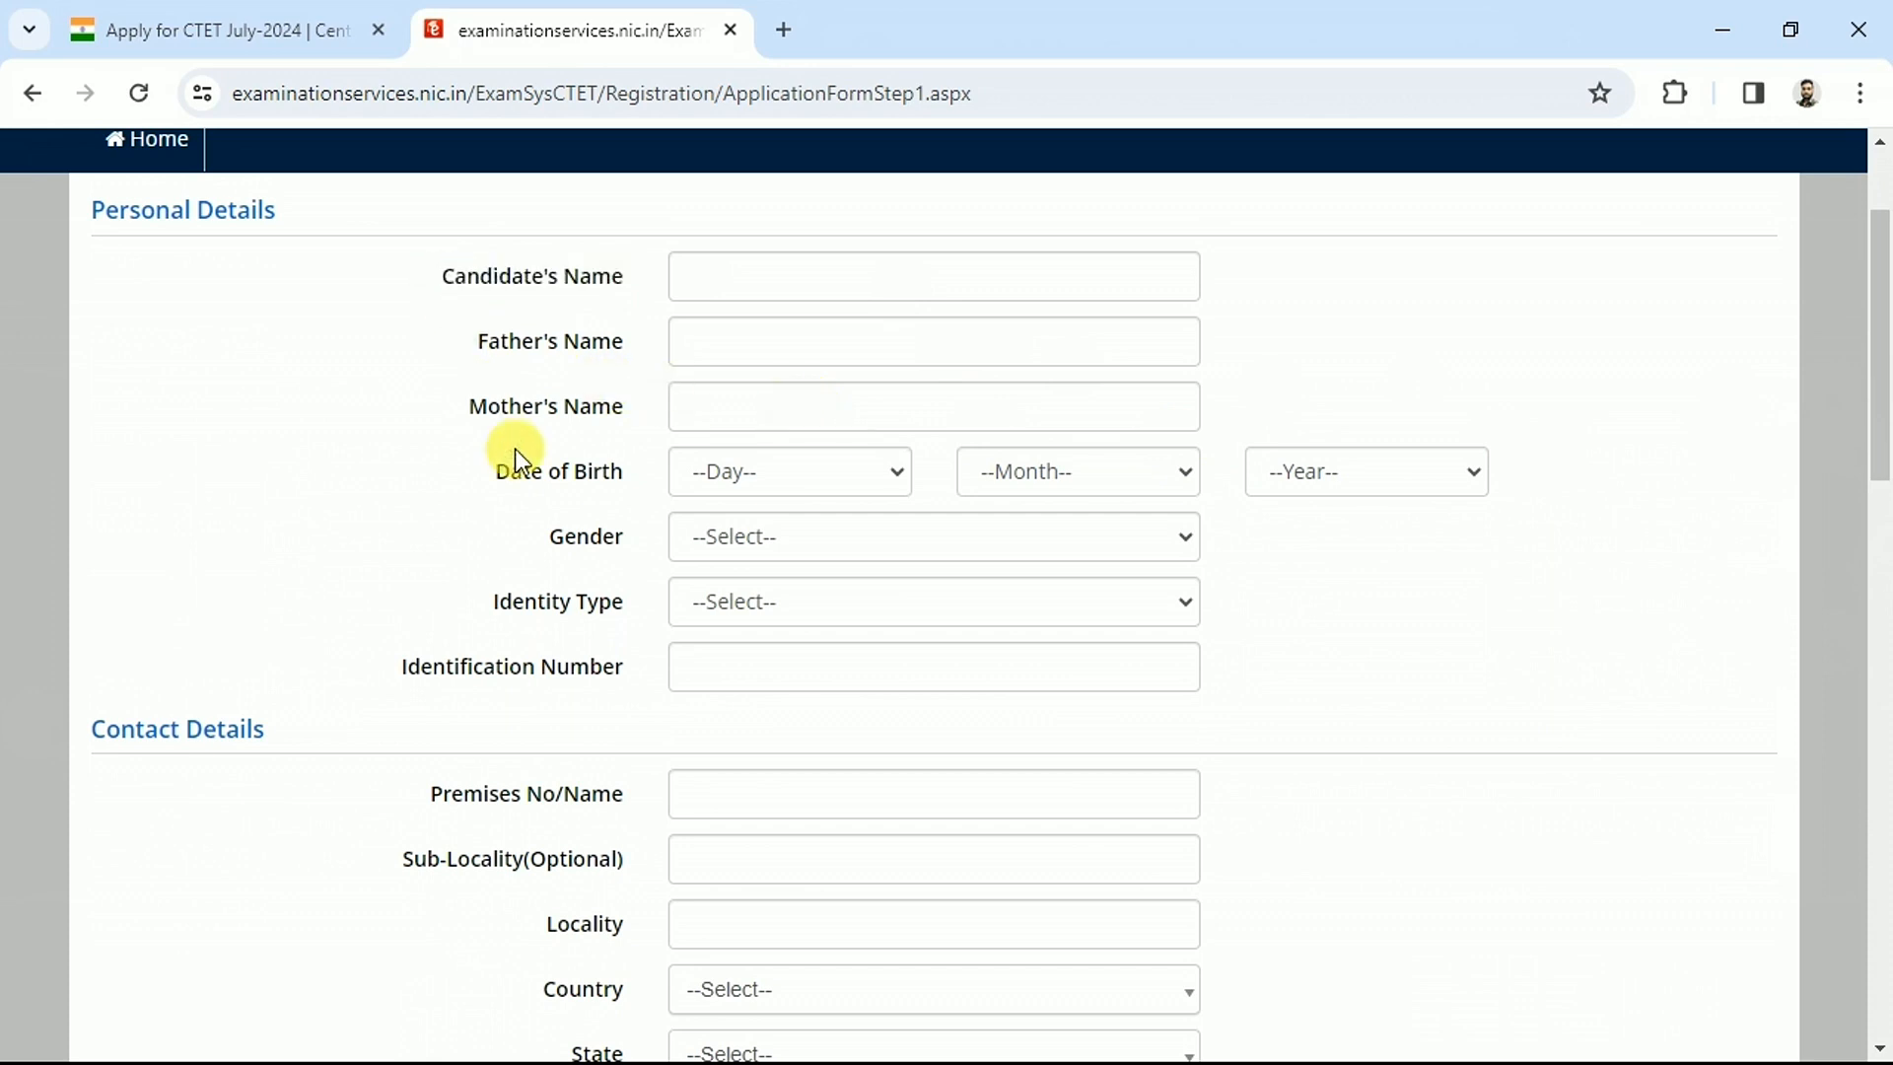
left_click_drag(482, 283, 589, 279)
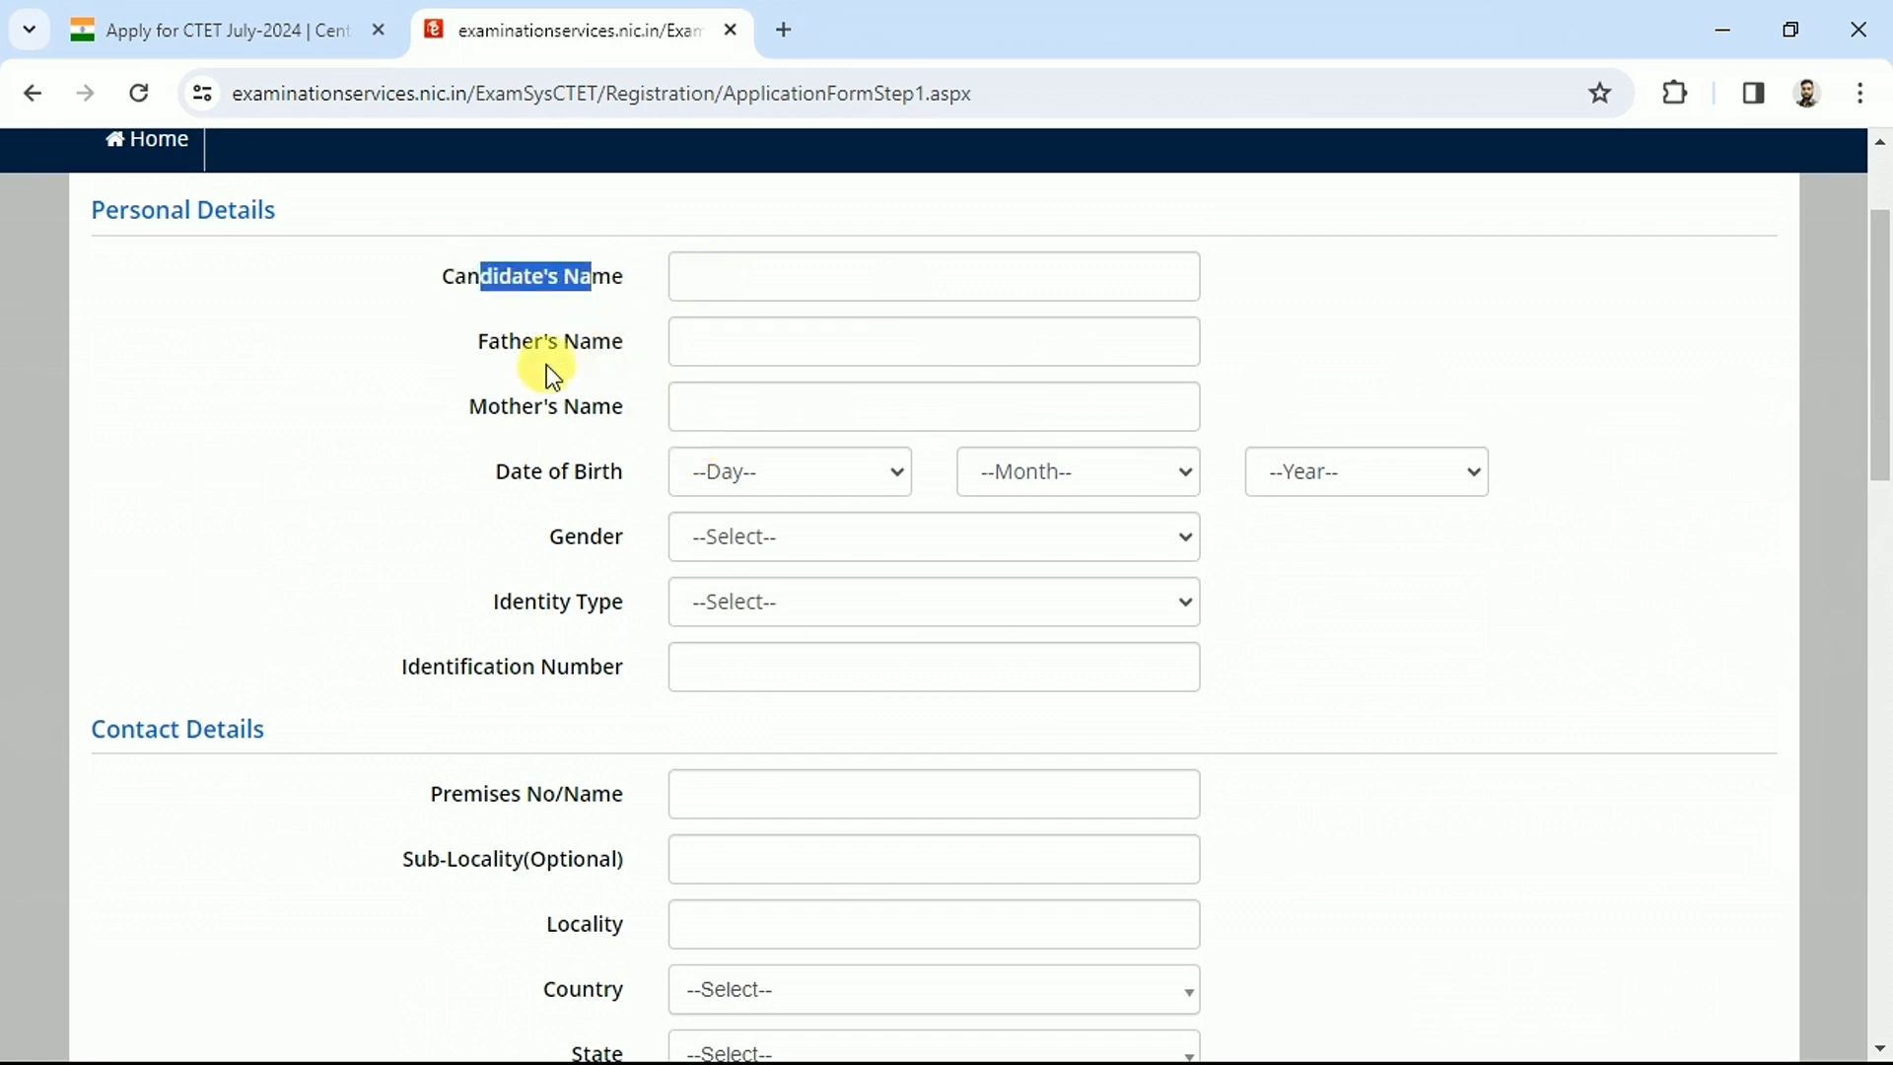
left_click_drag(505, 345, 627, 346)
left_click(516, 406)
left_click_drag(528, 402, 583, 405)
left_click_drag(510, 472, 612, 474)
Set the birth day to 02, birth month to May and gender to Female
left_click(835, 479)
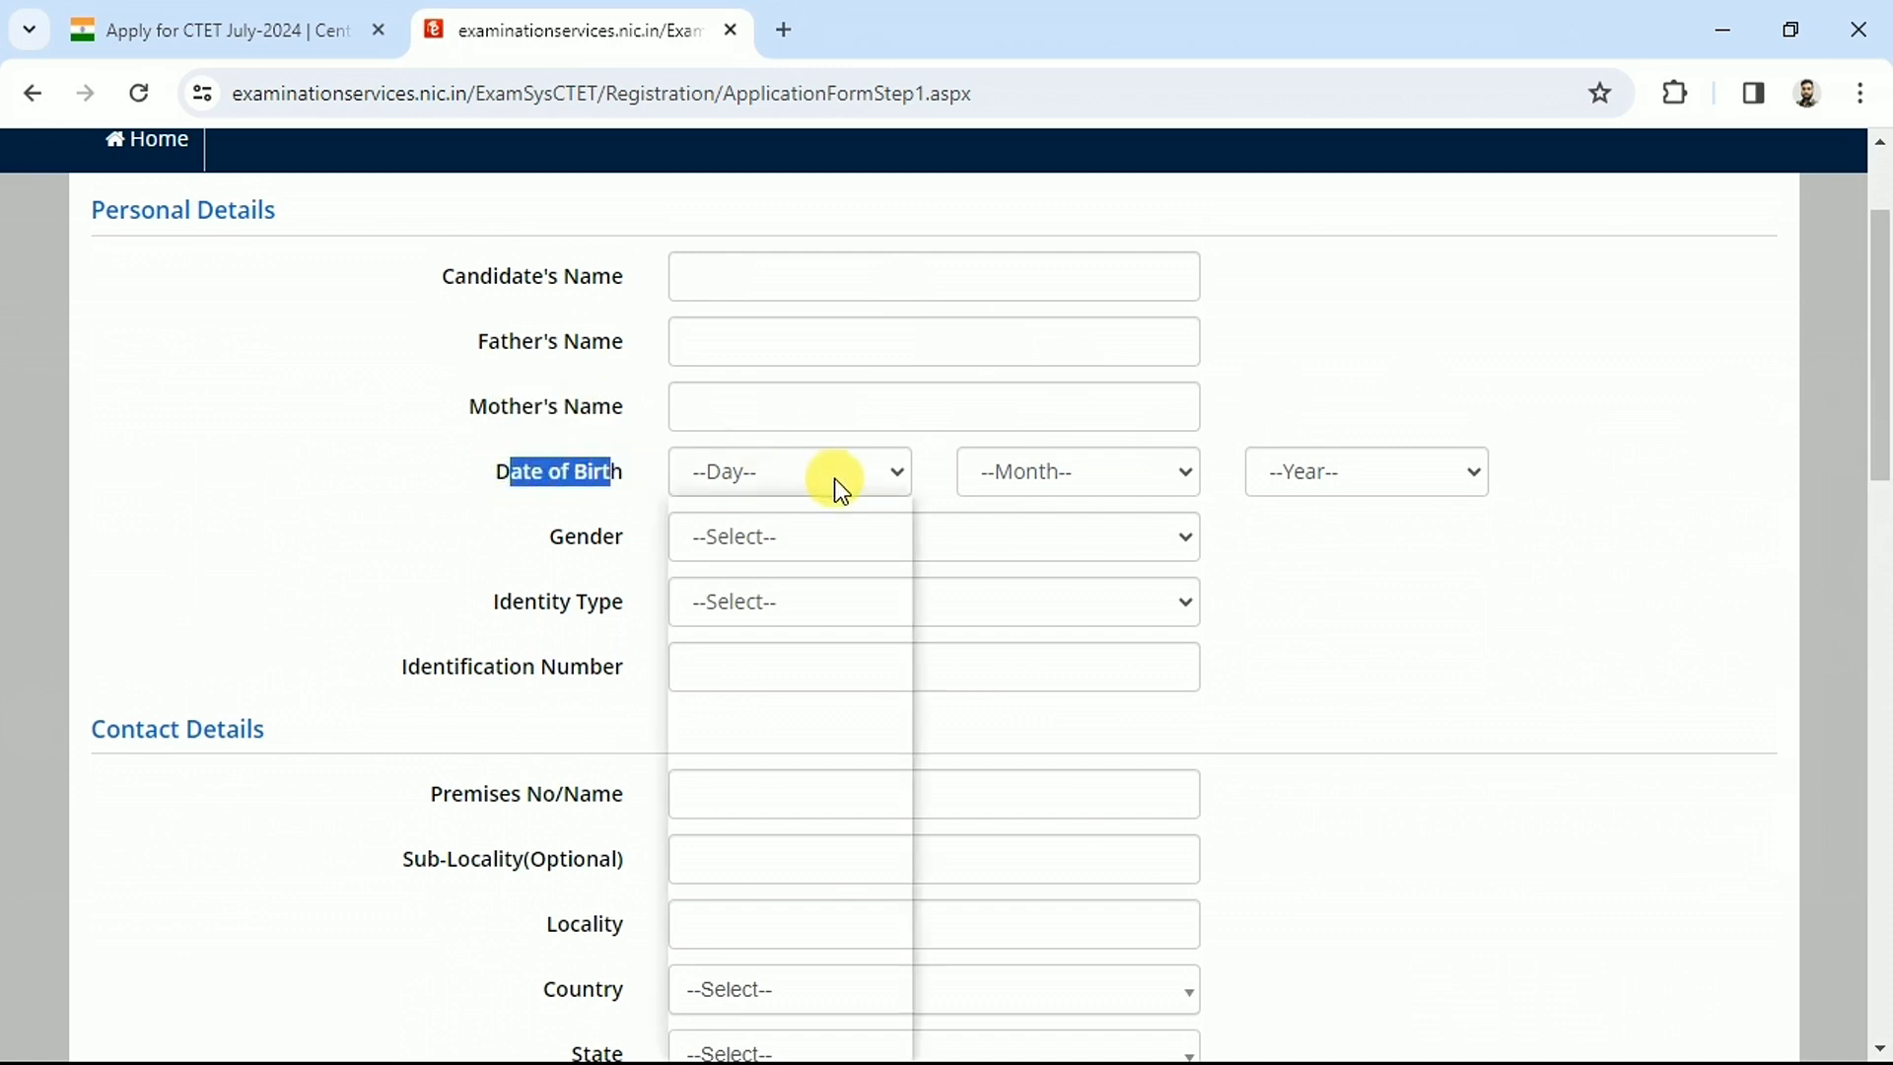
left_click(757, 567)
left_click(1023, 488)
left_click(1030, 661)
left_click(1394, 453)
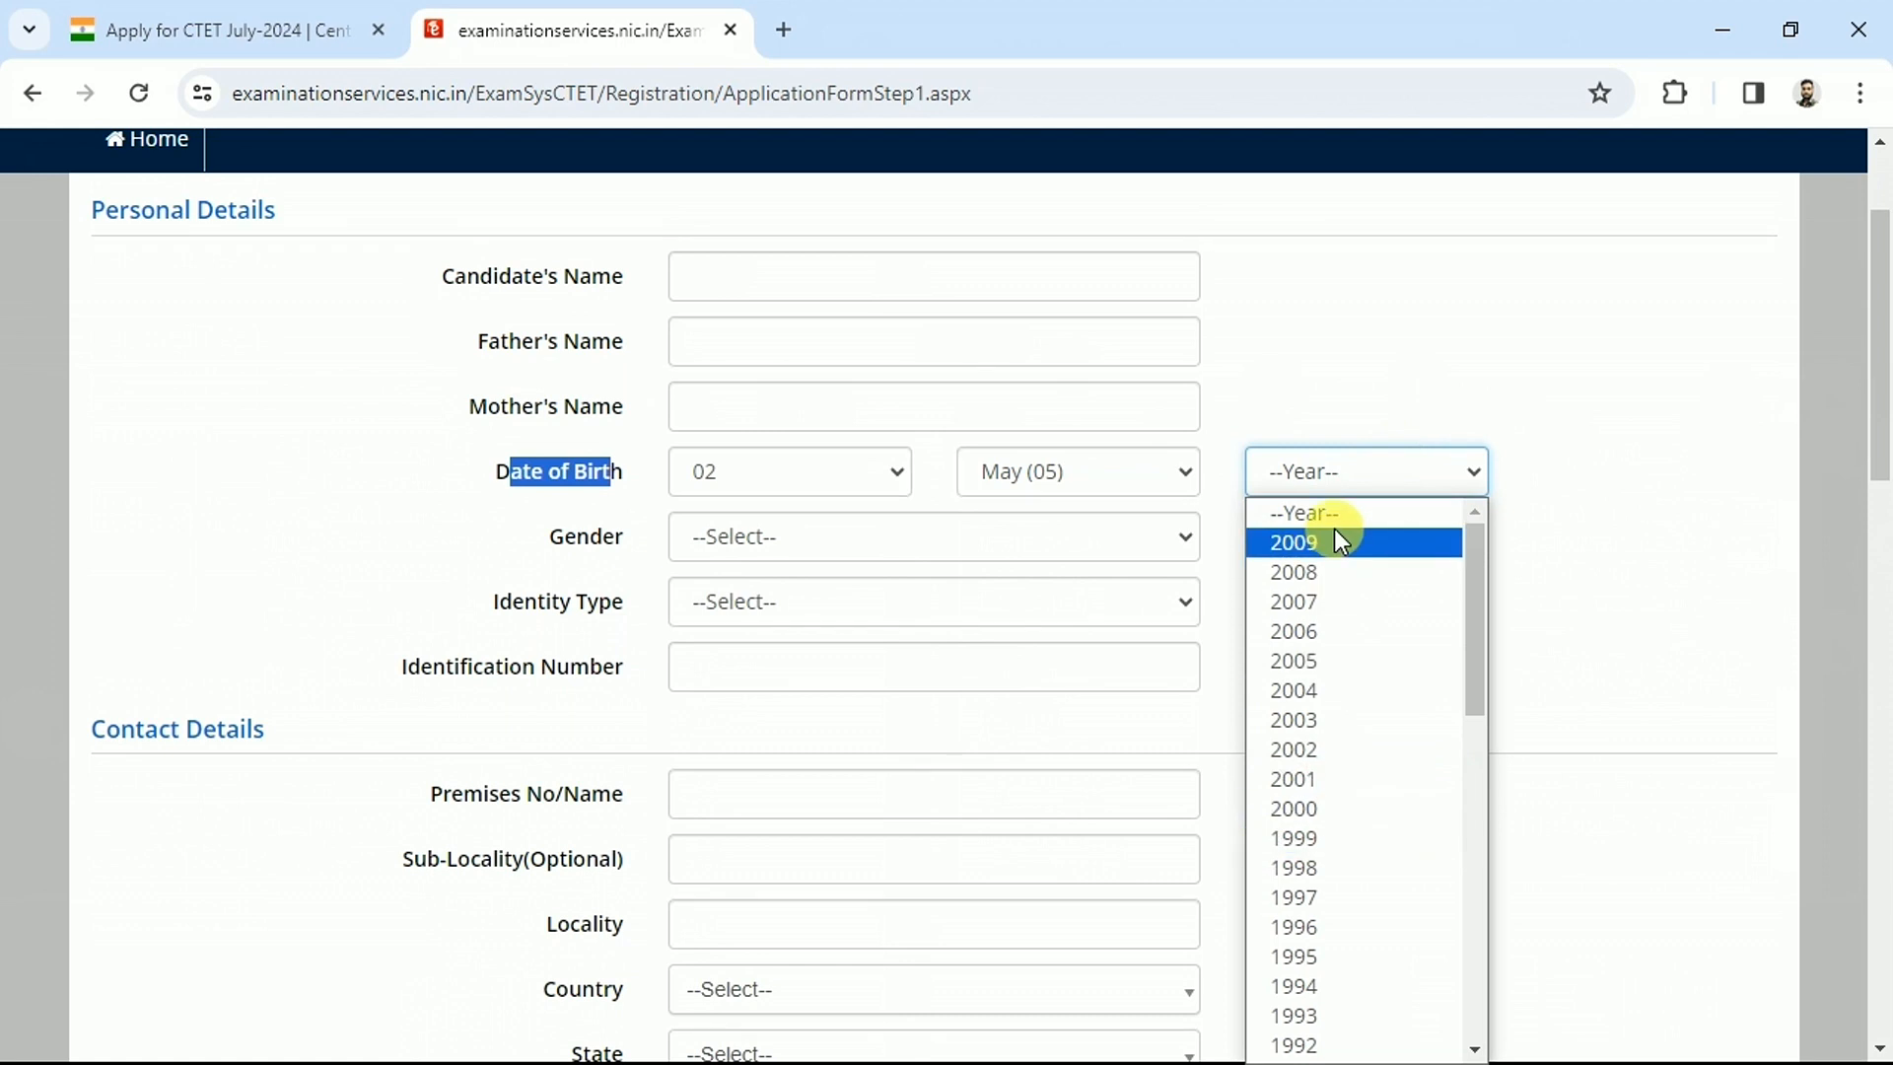
left_click(579, 532)
left_click_drag(576, 540, 671, 547)
left_click(760, 542)
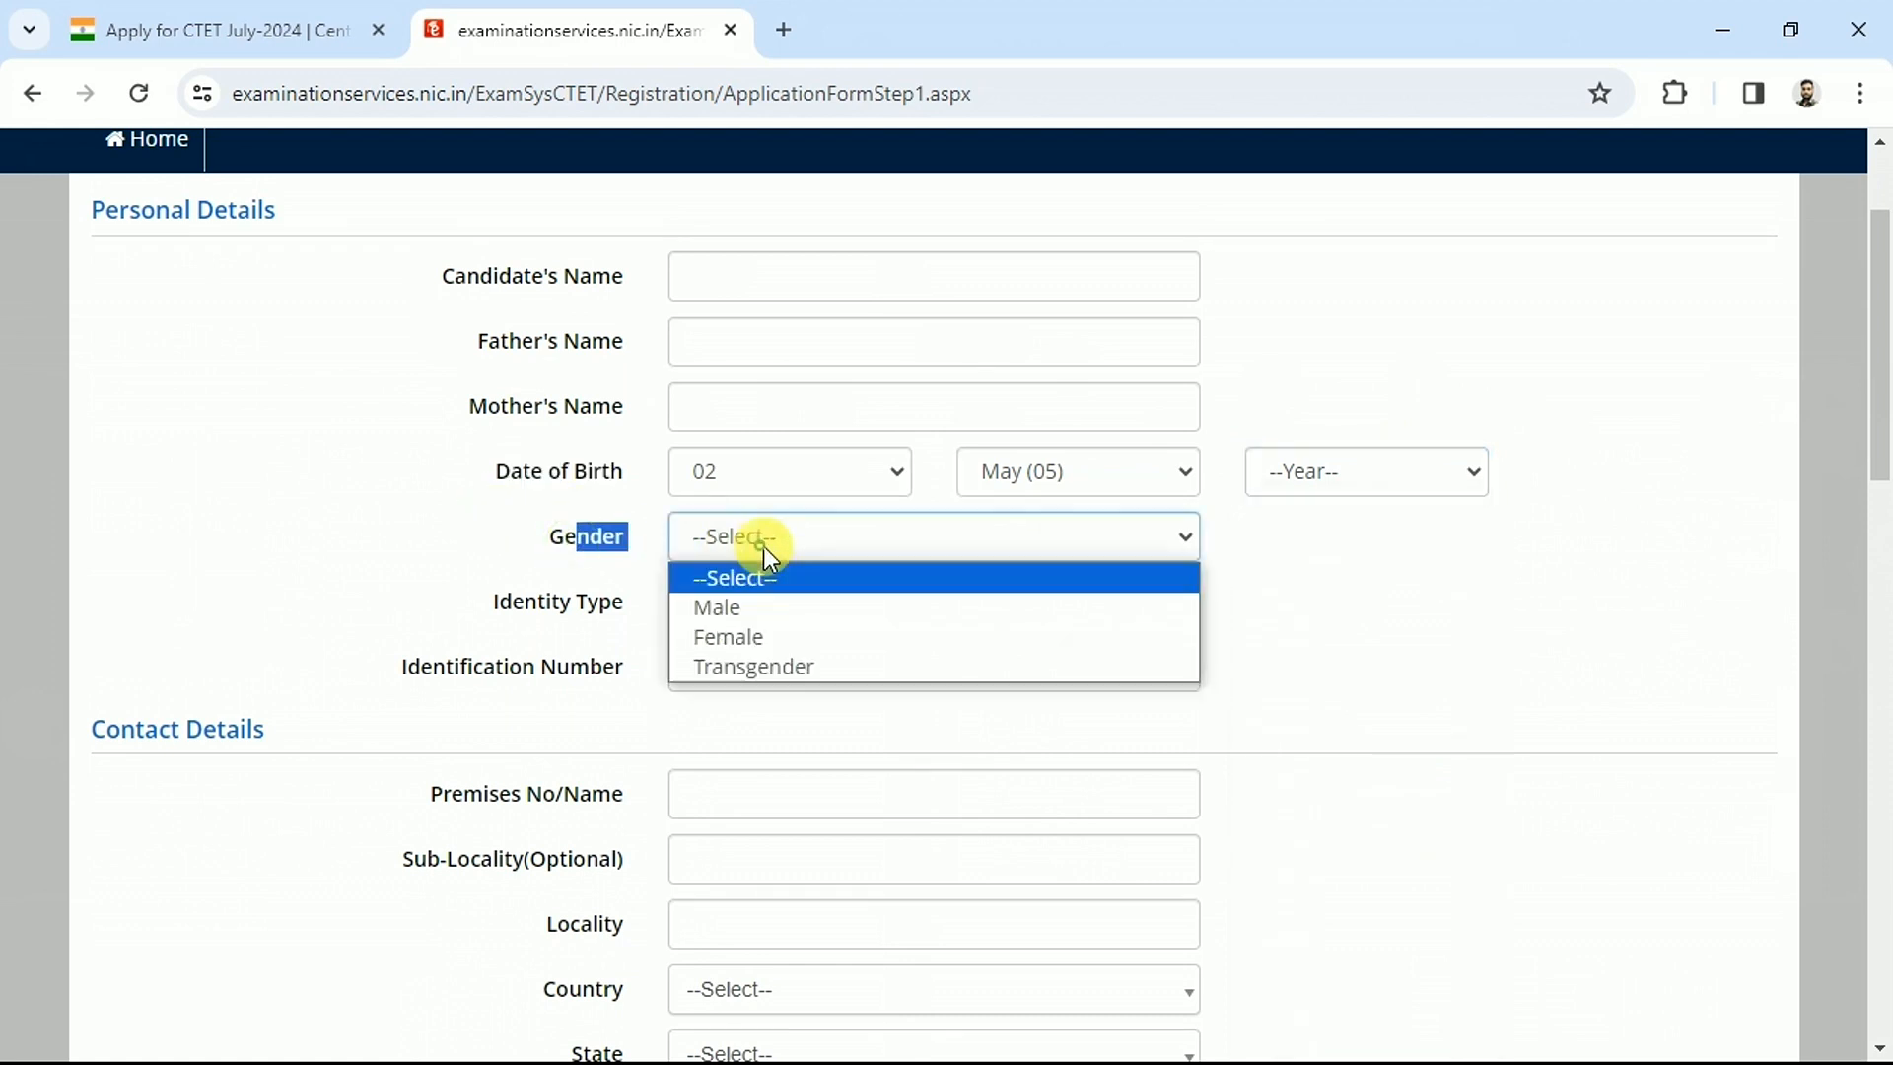
left_click(730, 637)
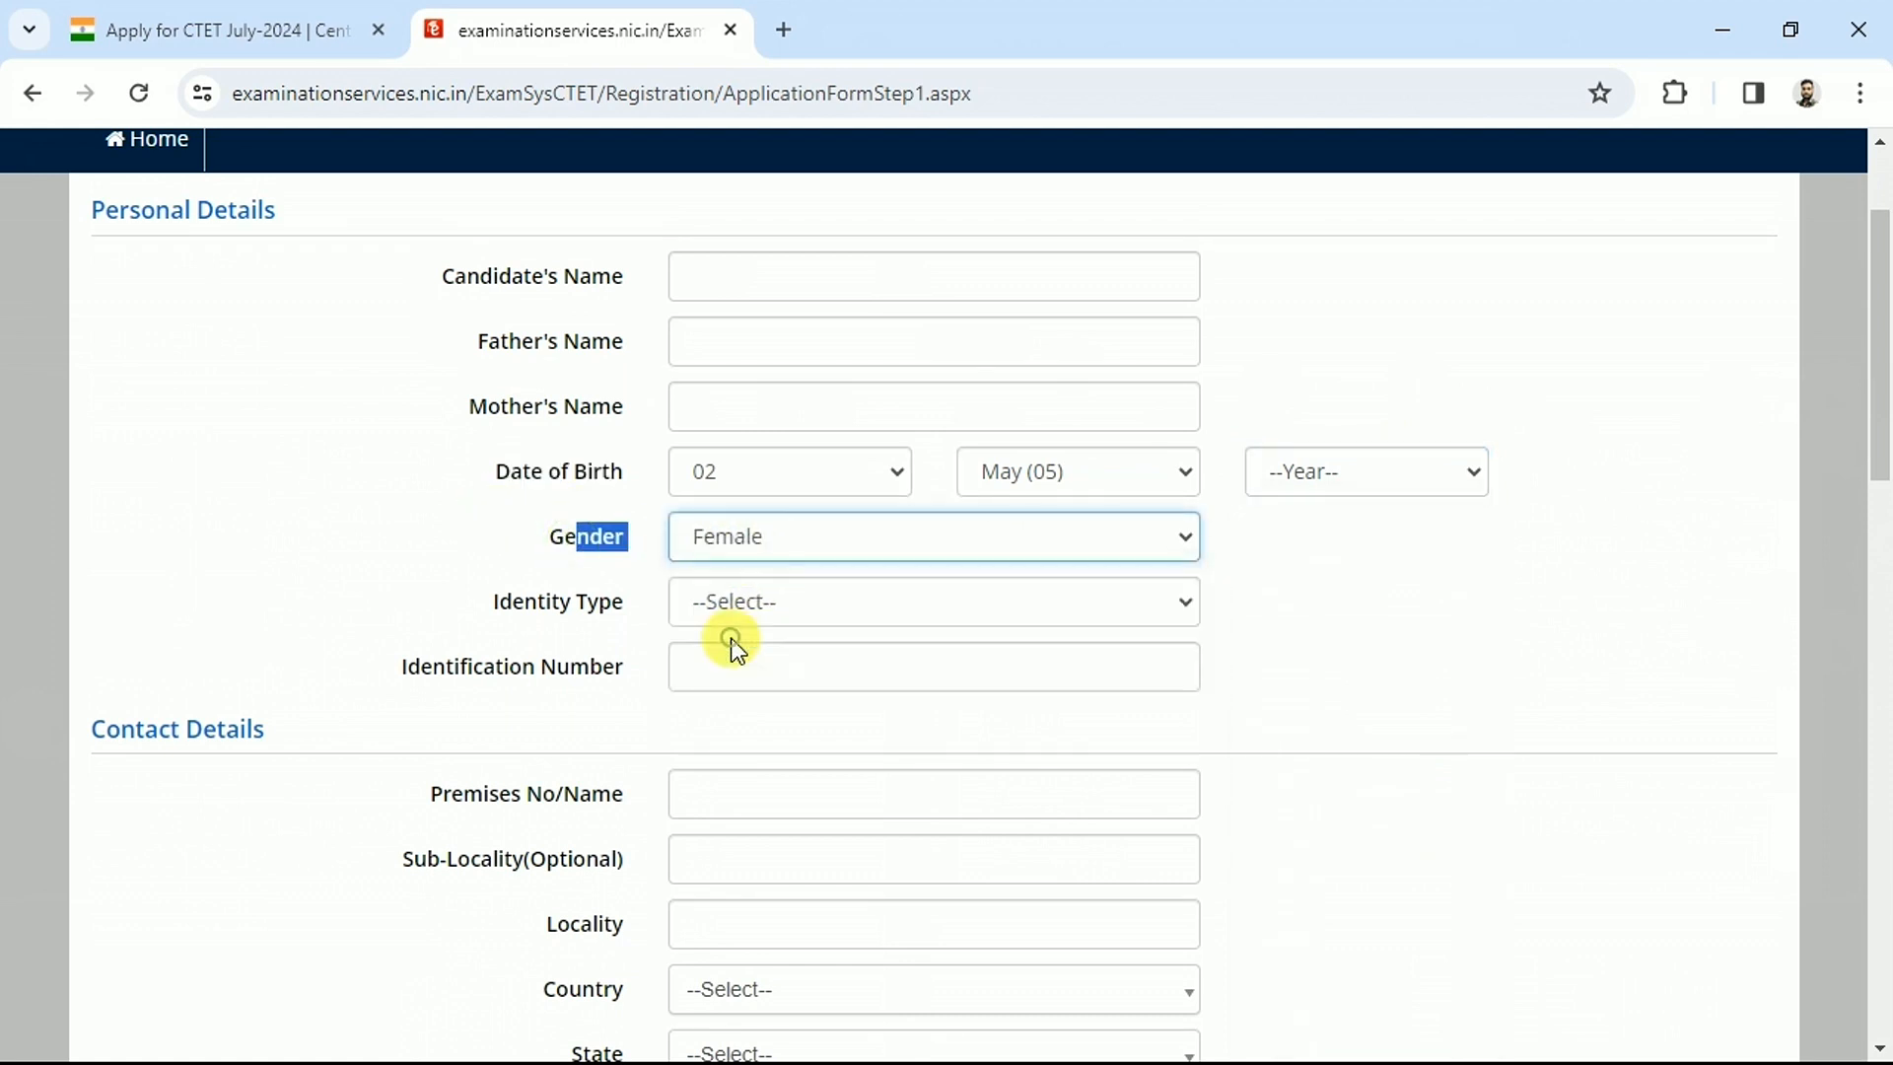
left_click(558, 613)
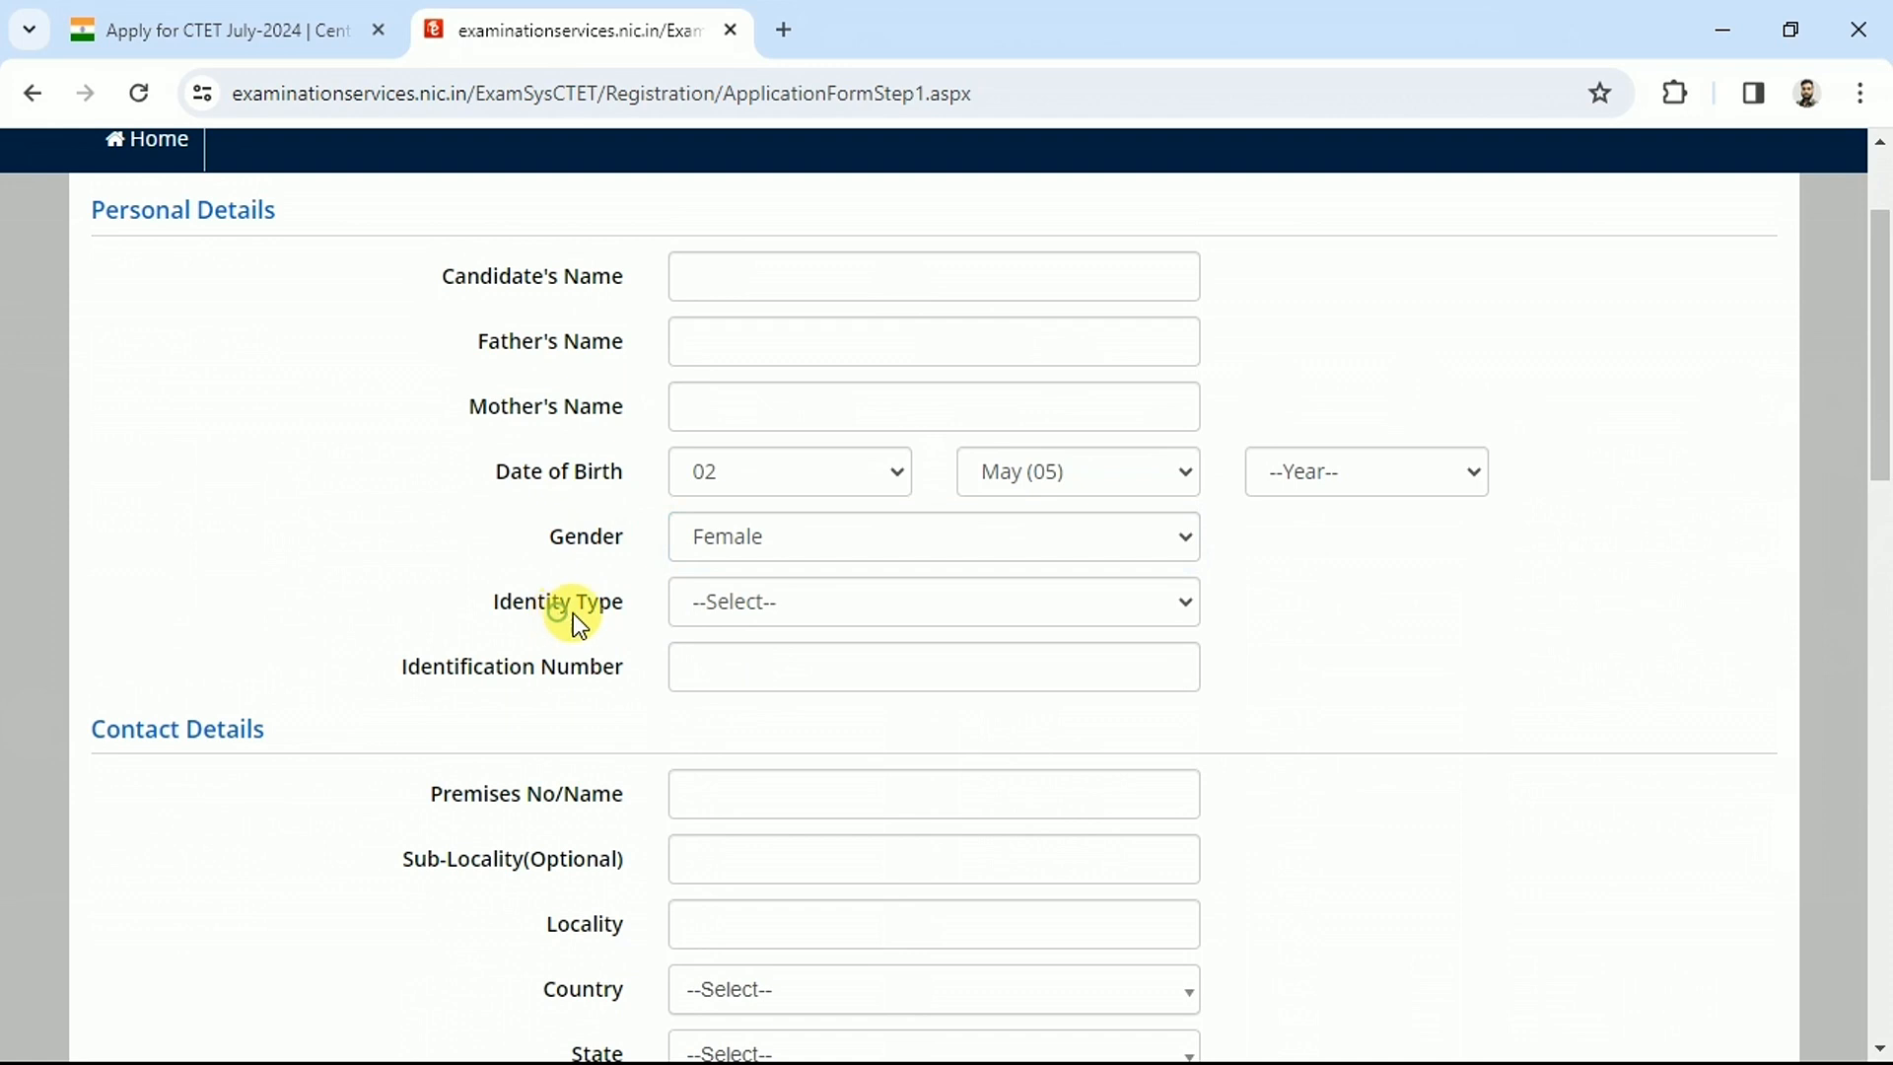
Choose identity type 'Any Other Valid Govt Identity with photograph' and focus its number field
left_click(761, 612)
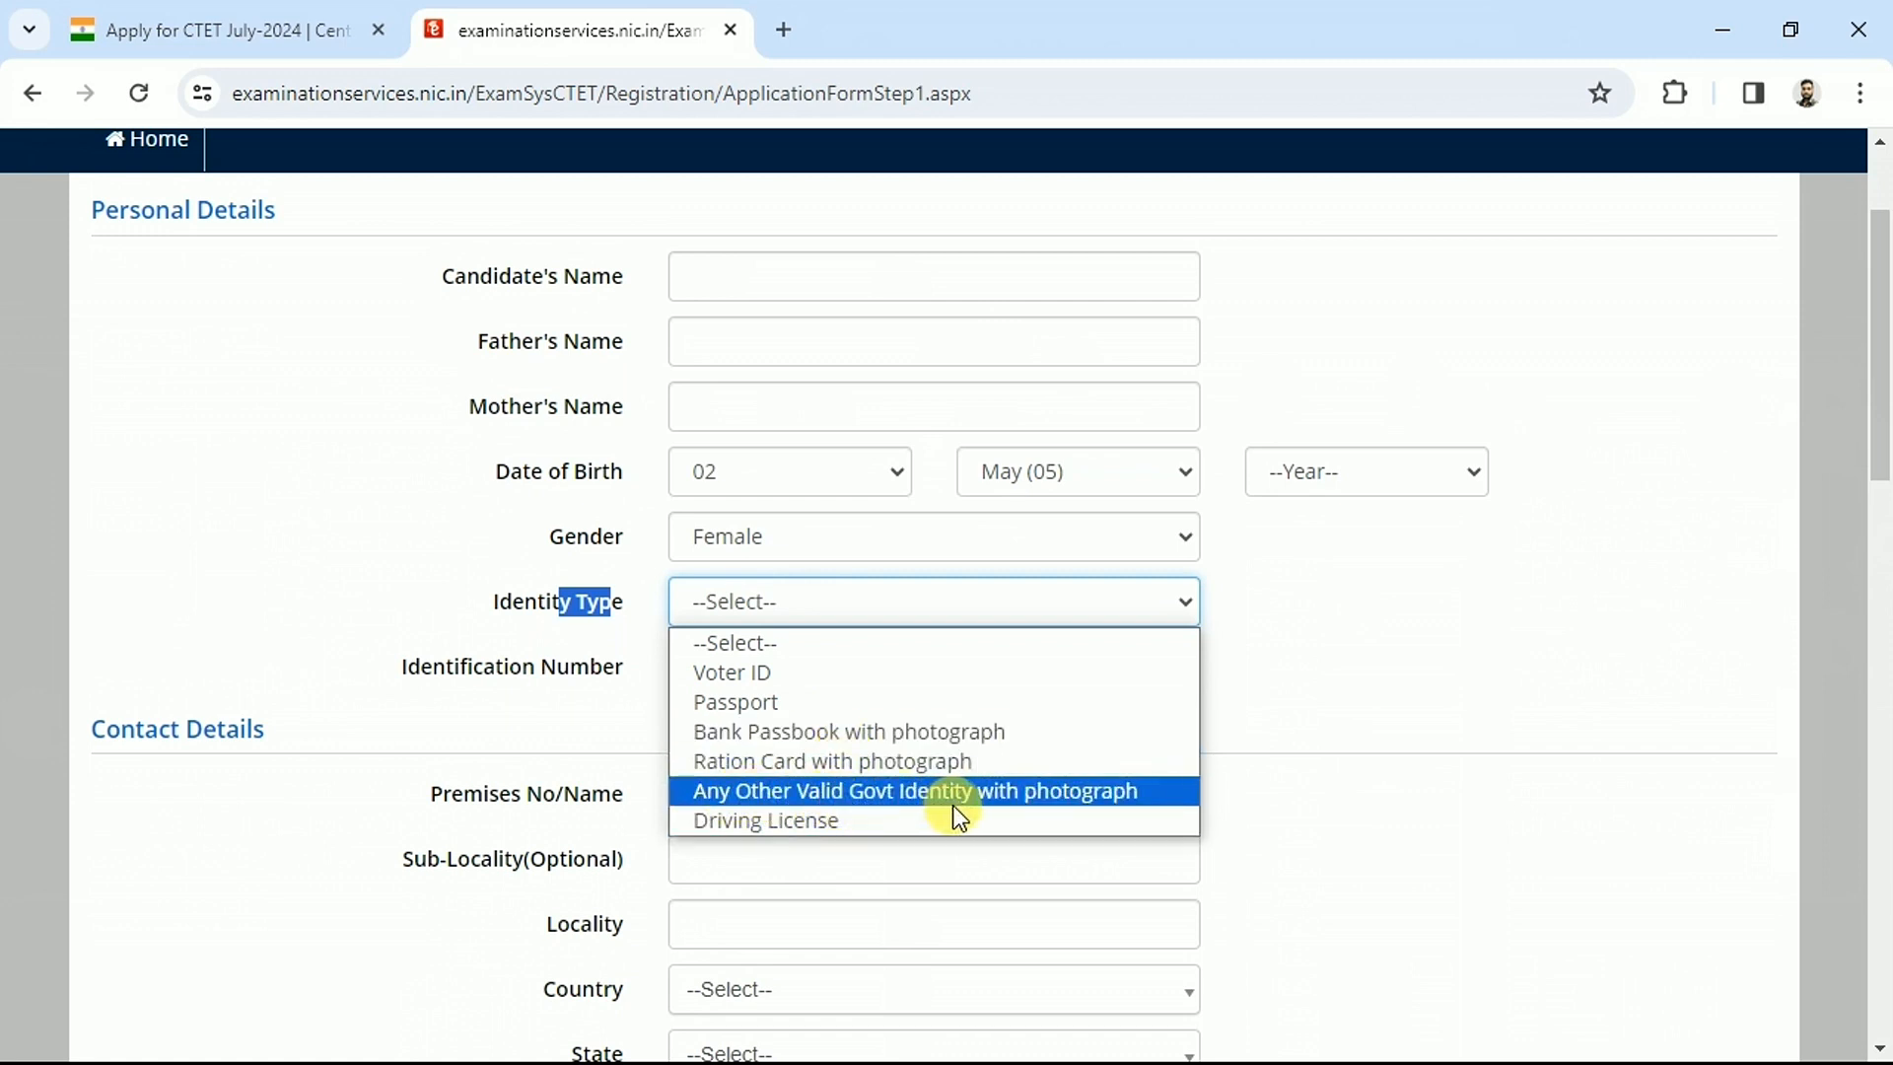
left_click(887, 796)
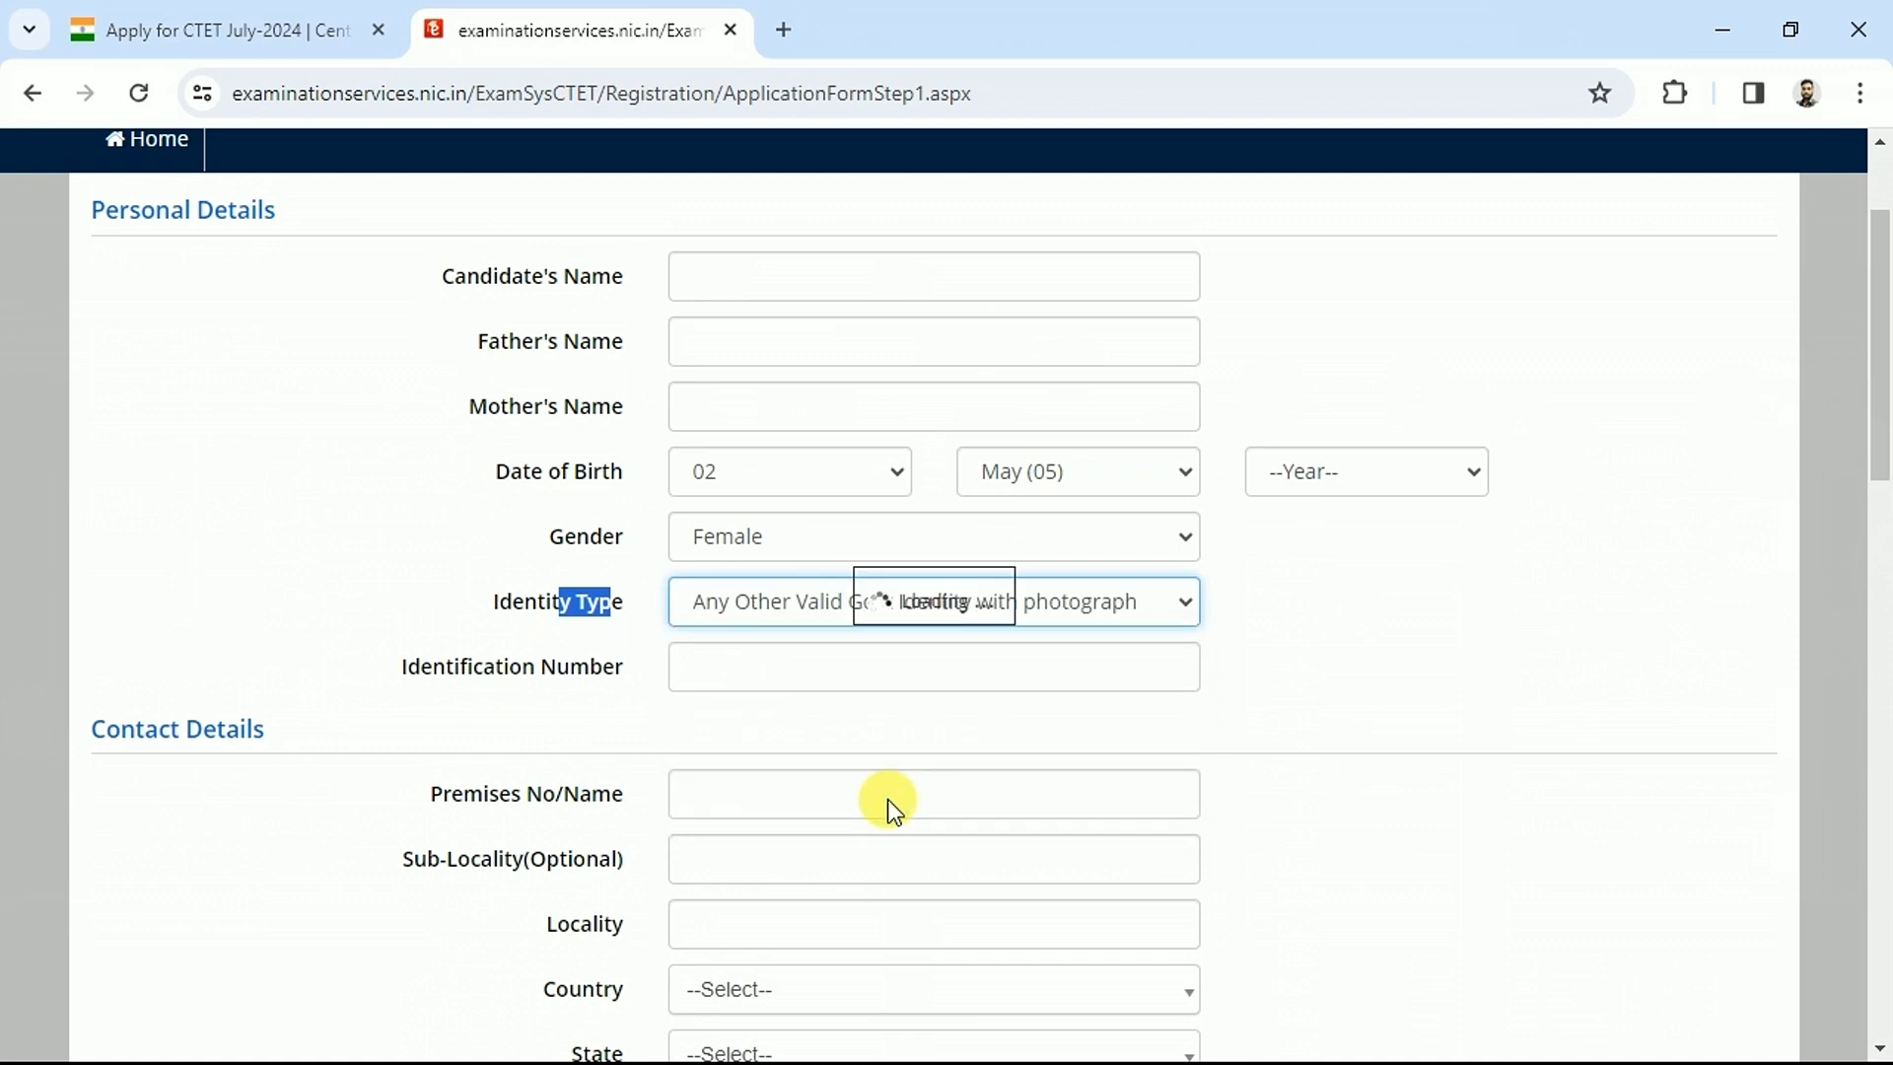
left_click(722, 671)
left_click(828, 604)
left_click(828, 603)
left_click(724, 655)
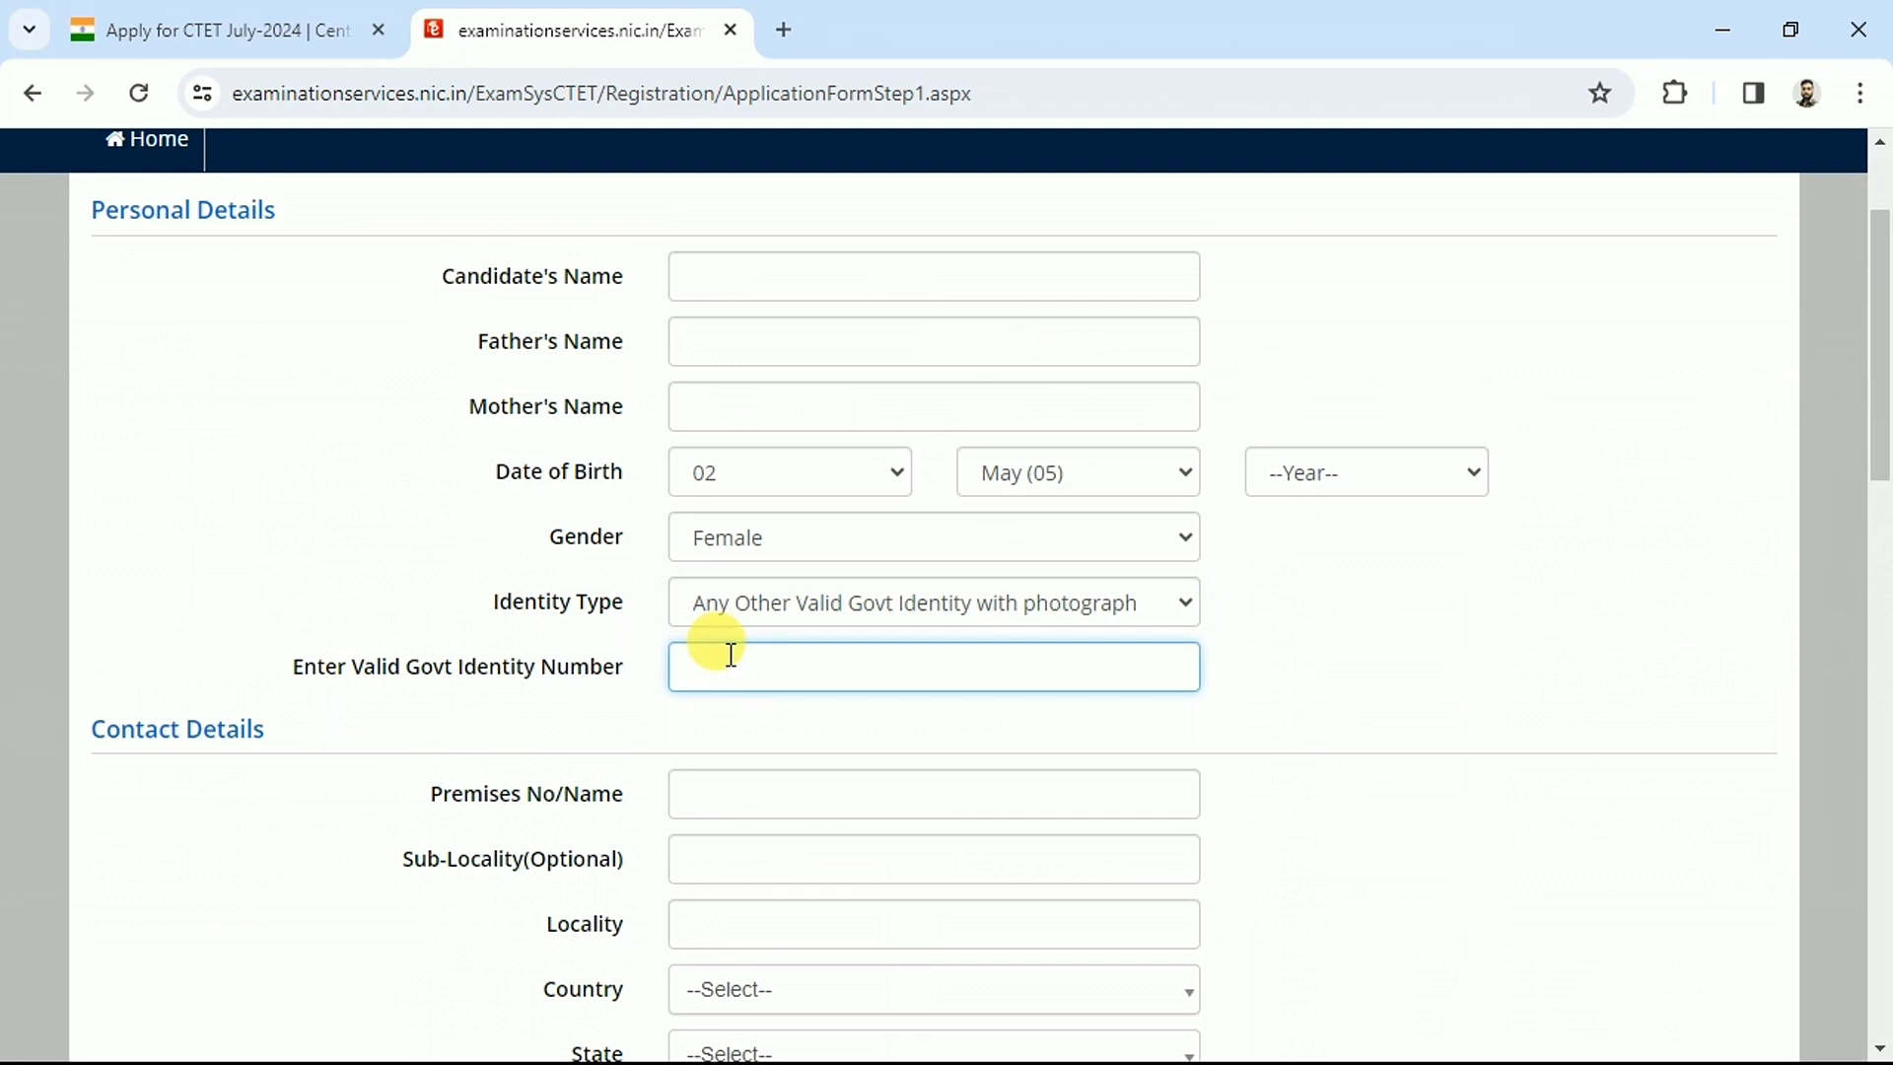
left_click_drag(202, 731, 265, 738)
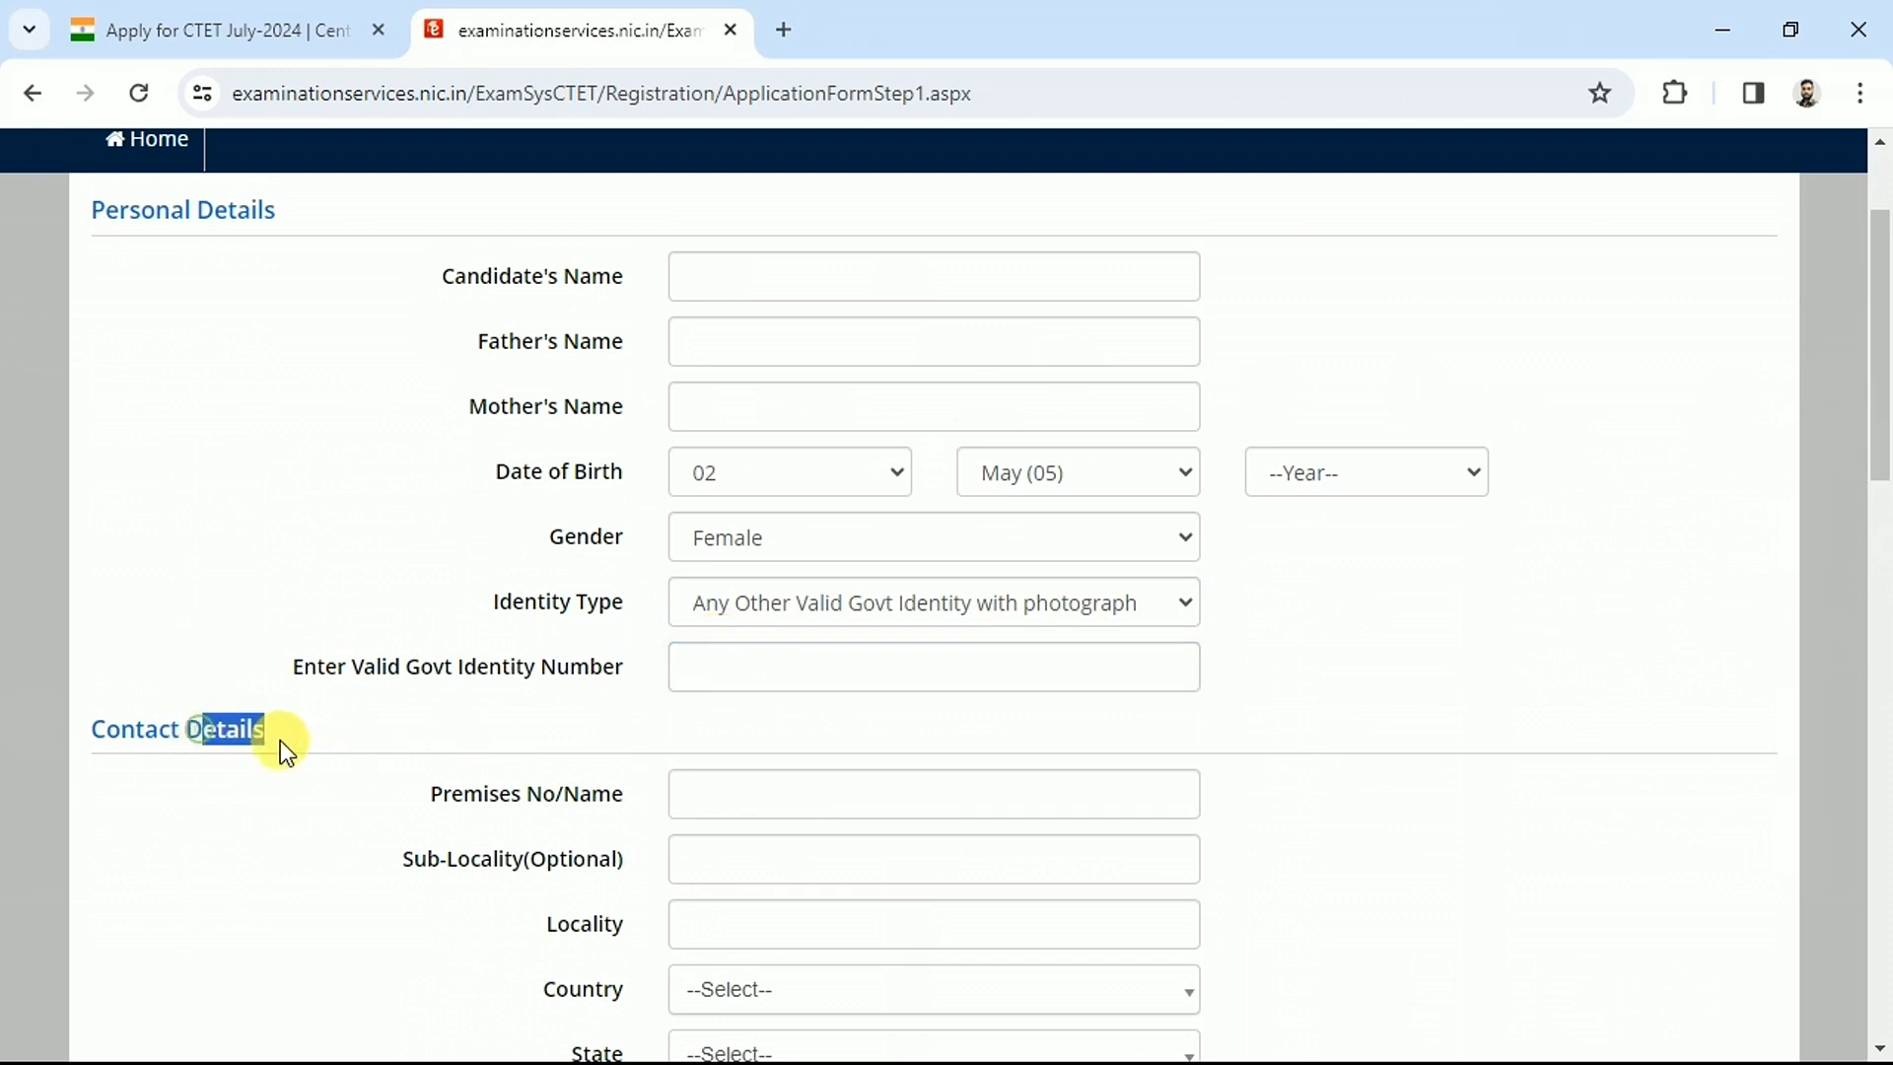
Fill in the premises, sub-locality and locality of the contact address
scroll(478, 212, "down", 5)
left_click_drag(438, 192, 629, 572)
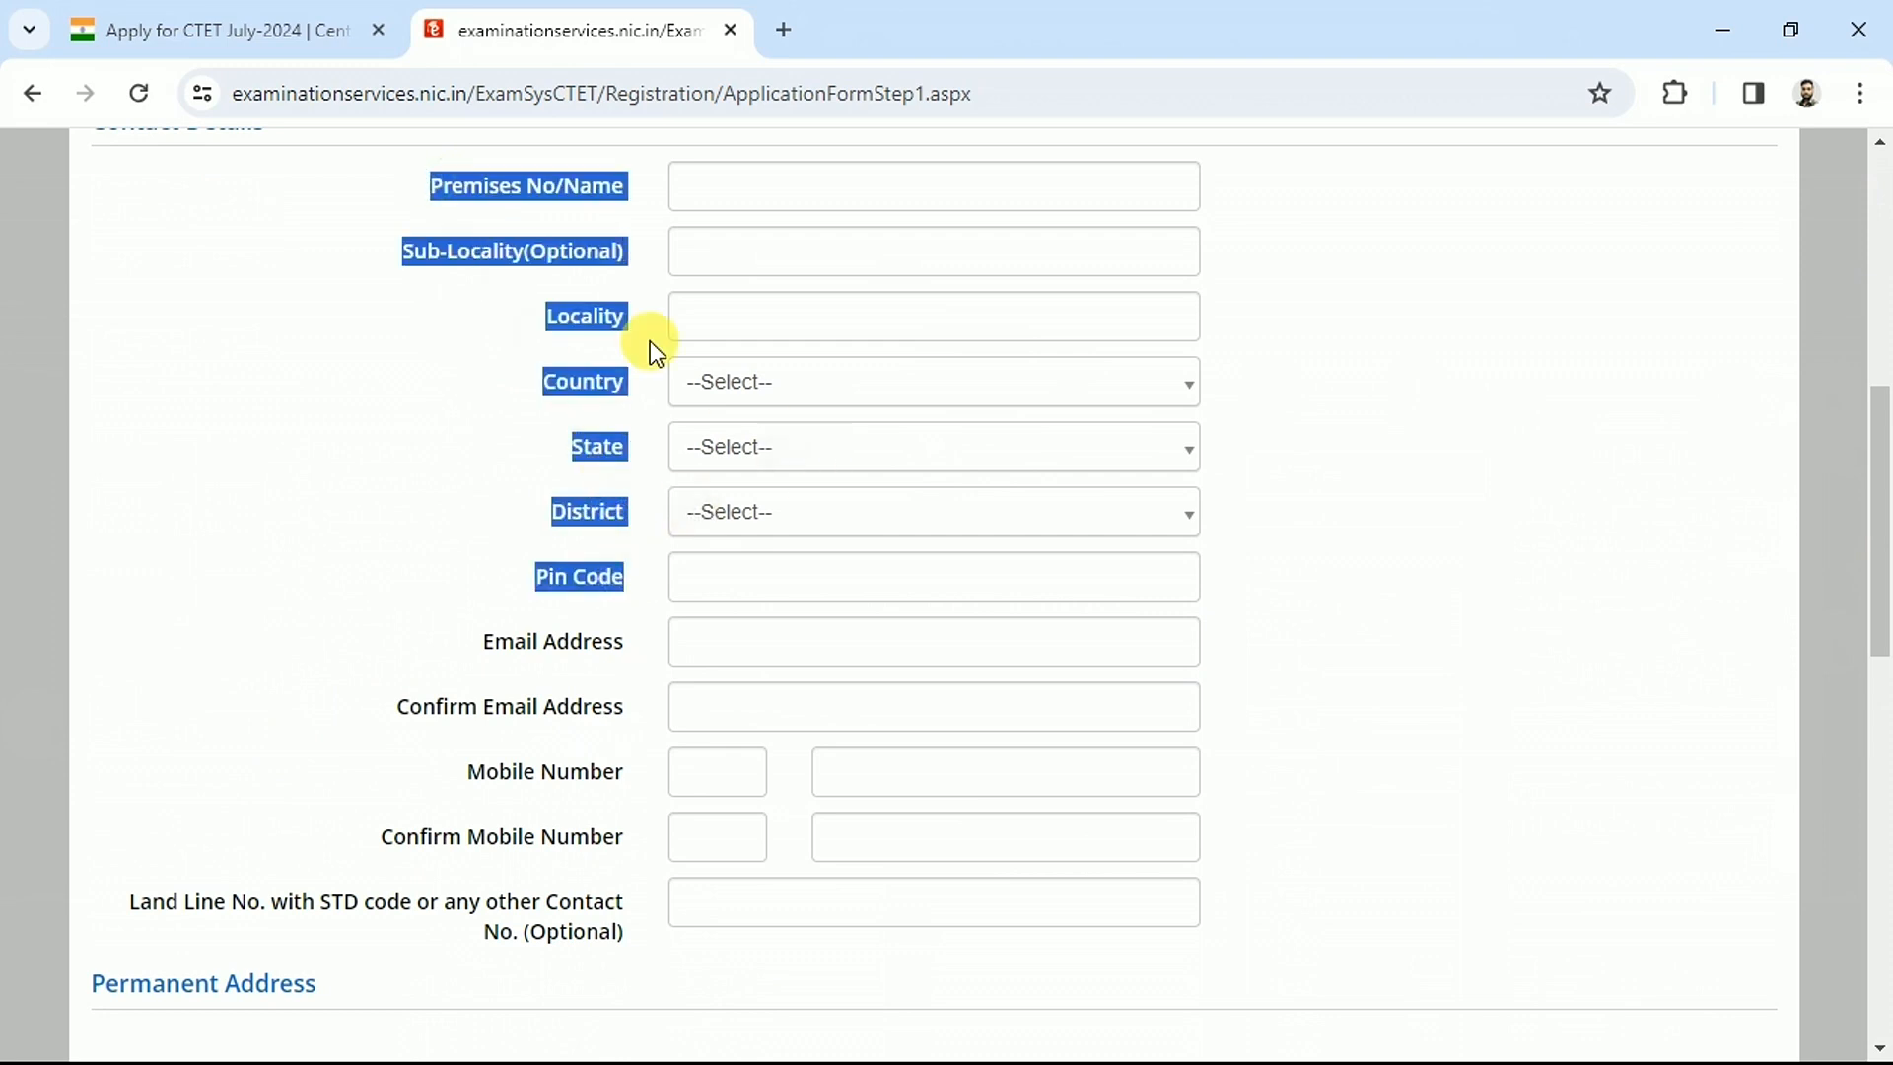
left_click(549, 190)
left_click(739, 190)
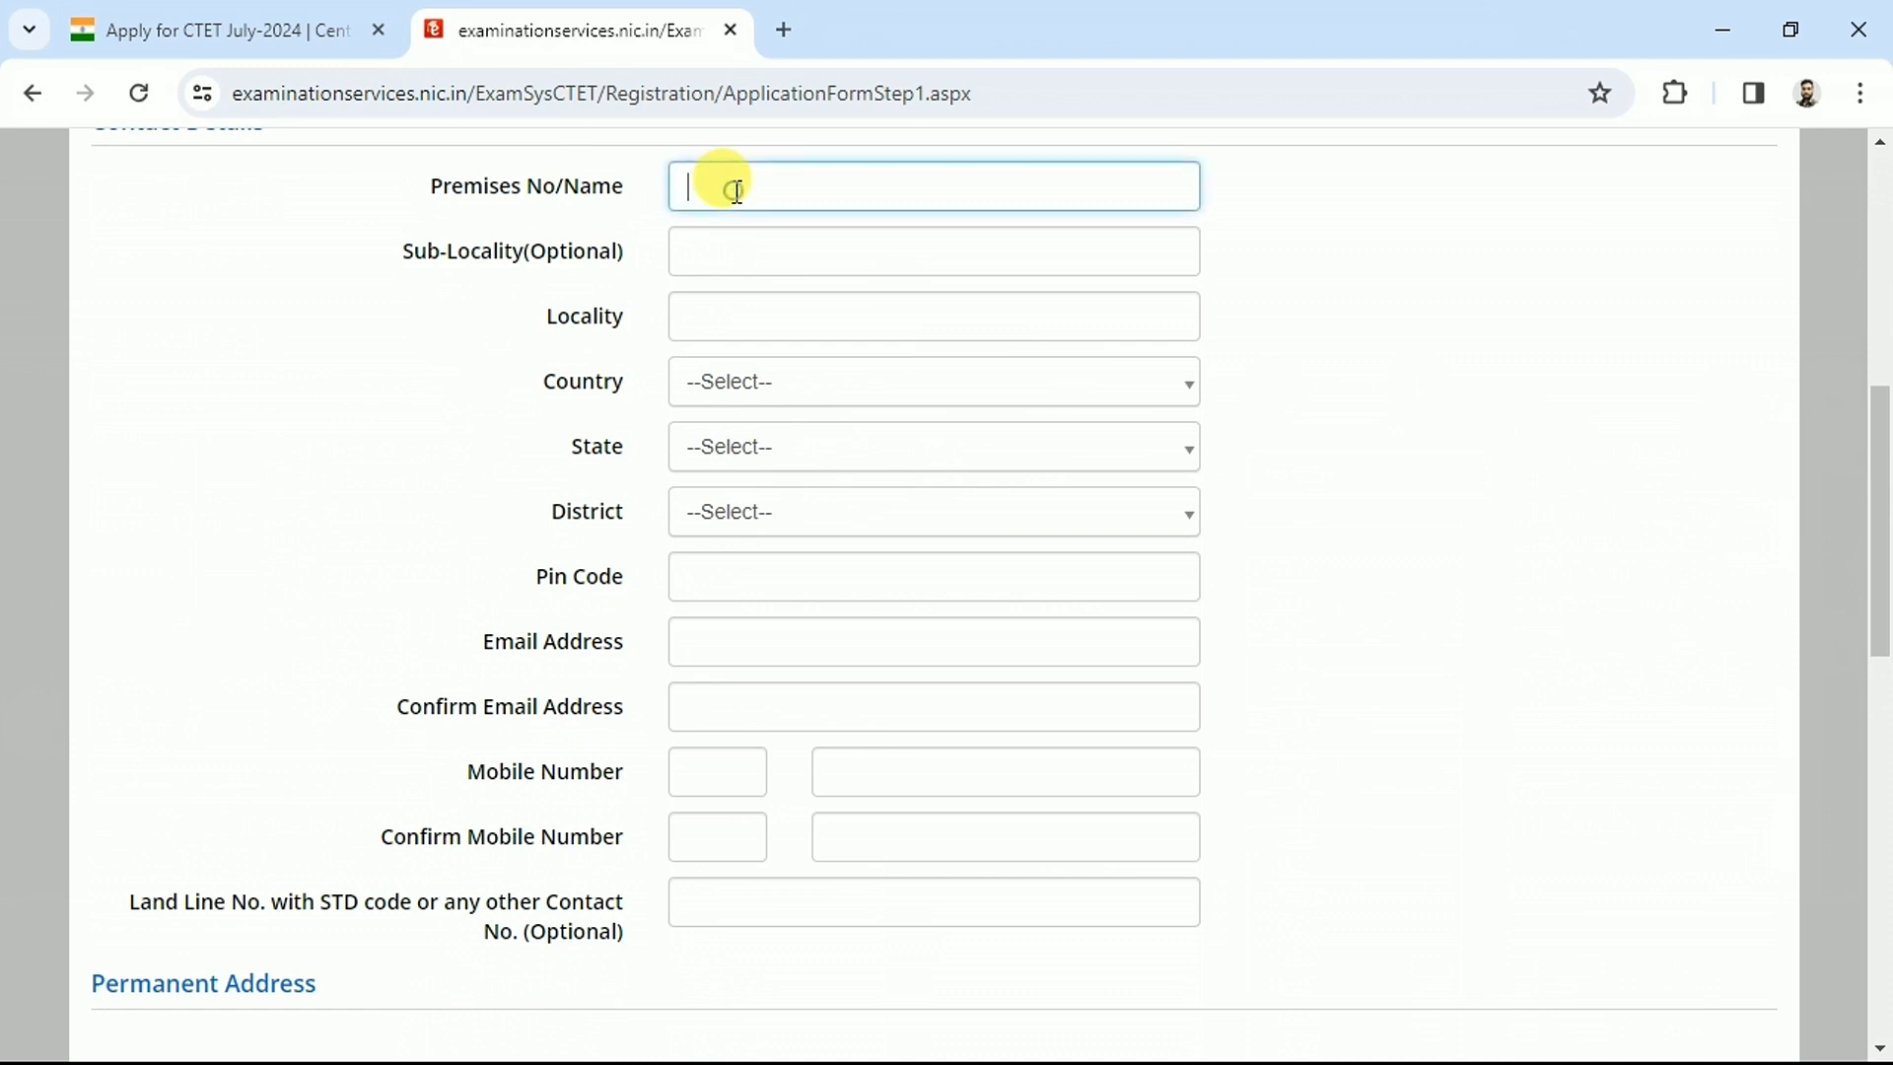
left_click(708, 260)
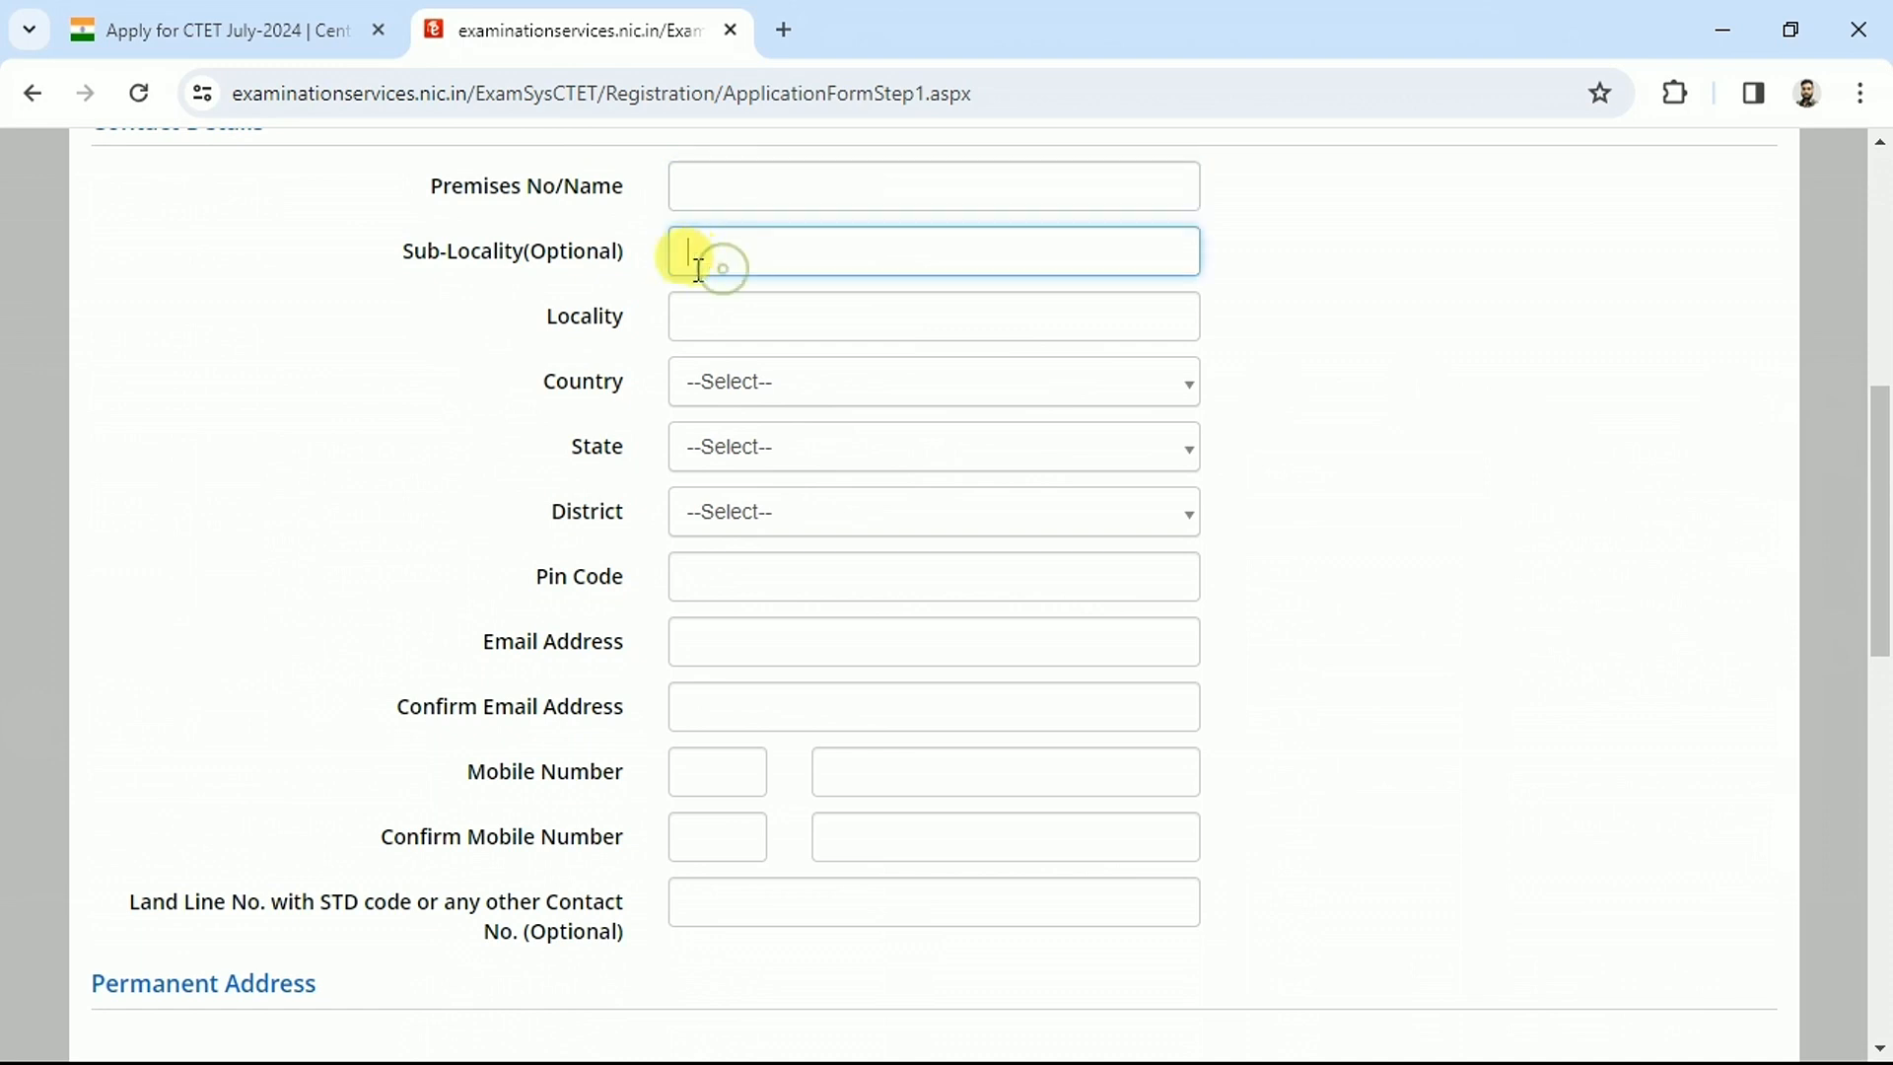
left_click(707, 325)
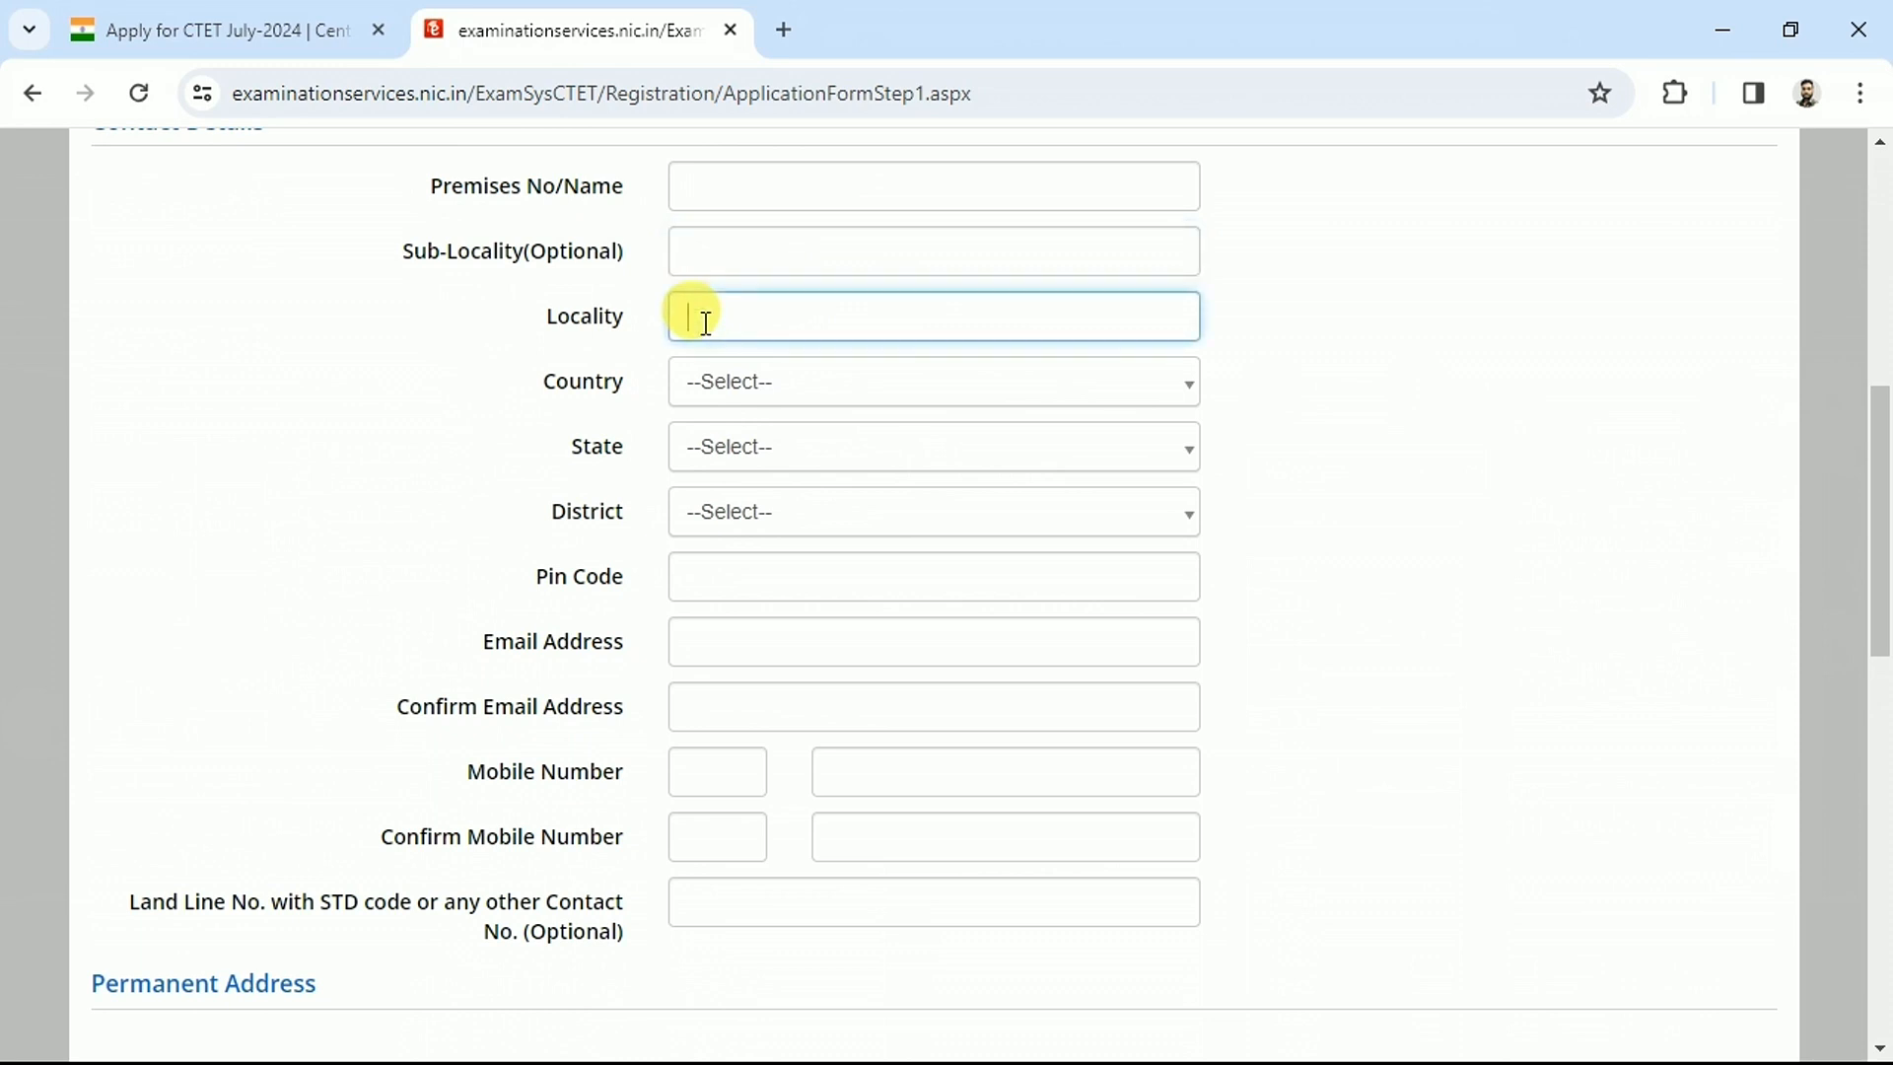
Select India as the country and UTTAR PRADESH as the state, then locate Pin Code
left_click(773, 385)
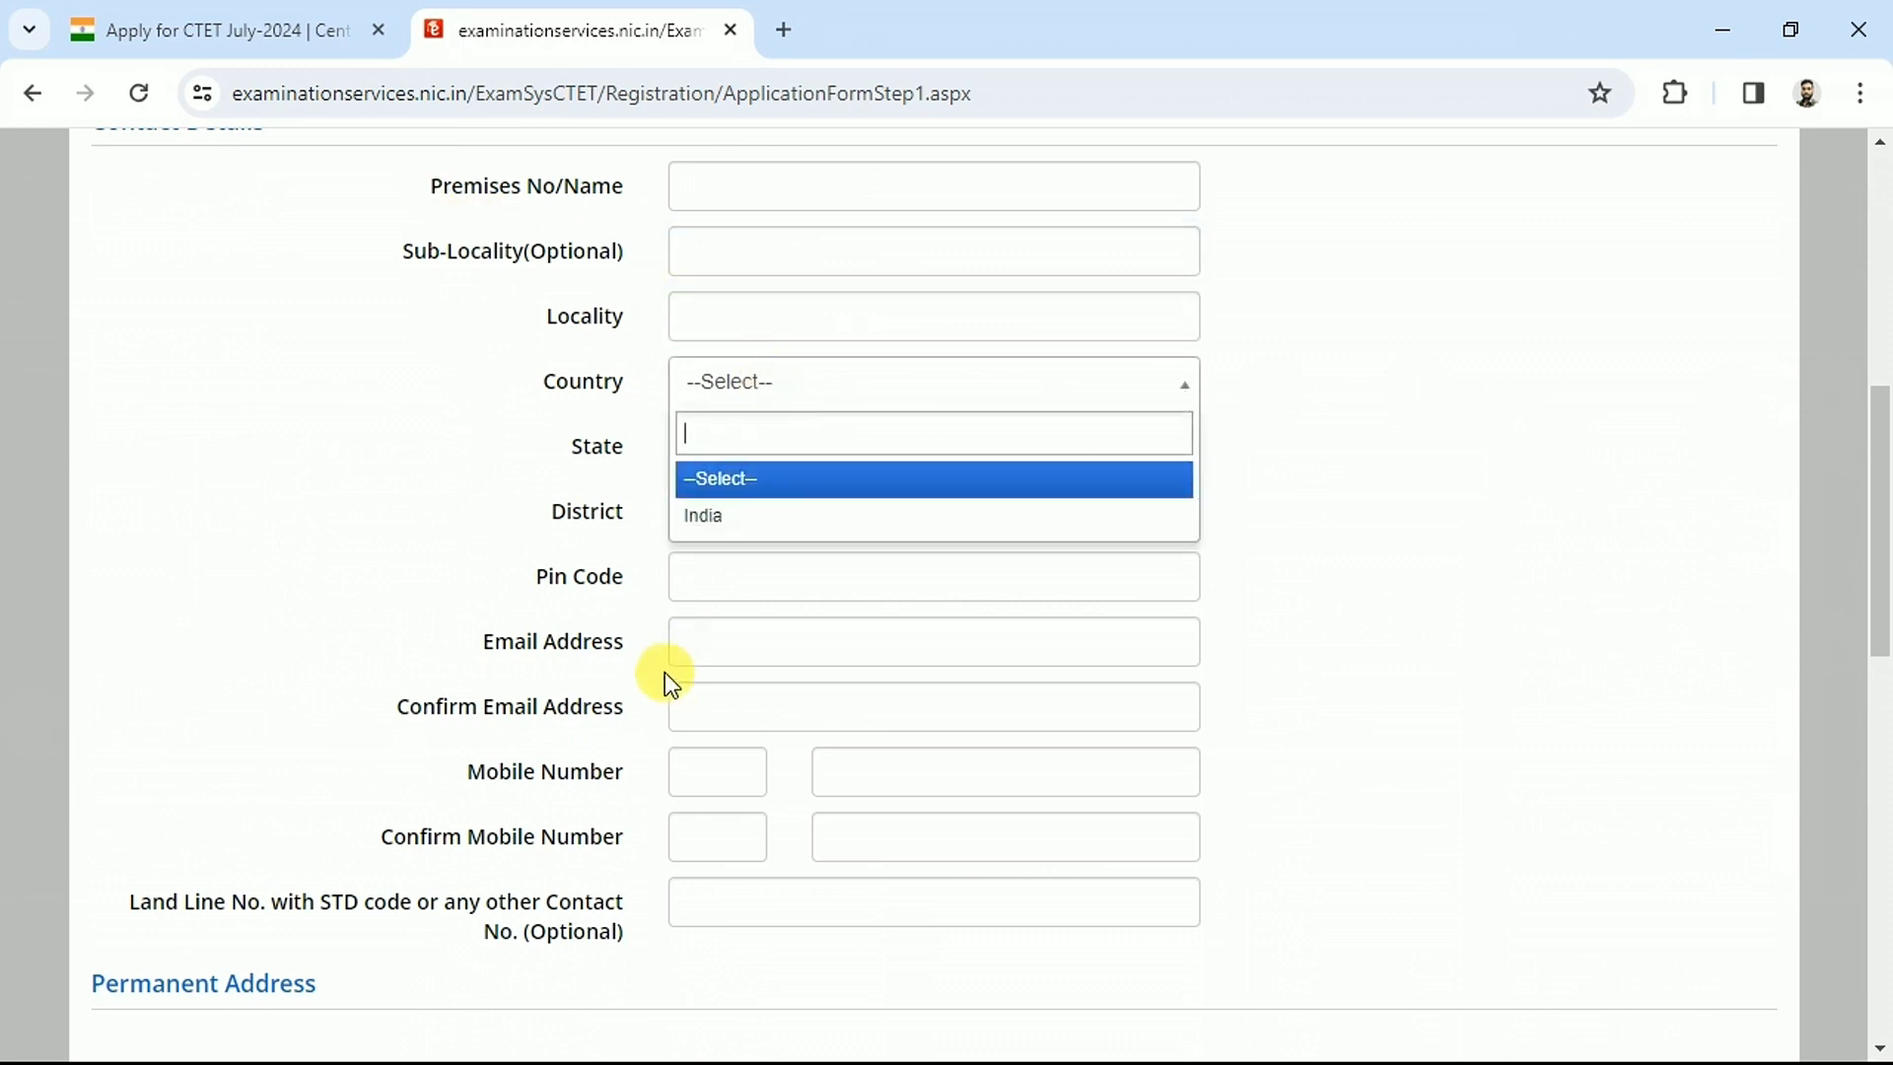
left_click(754, 512)
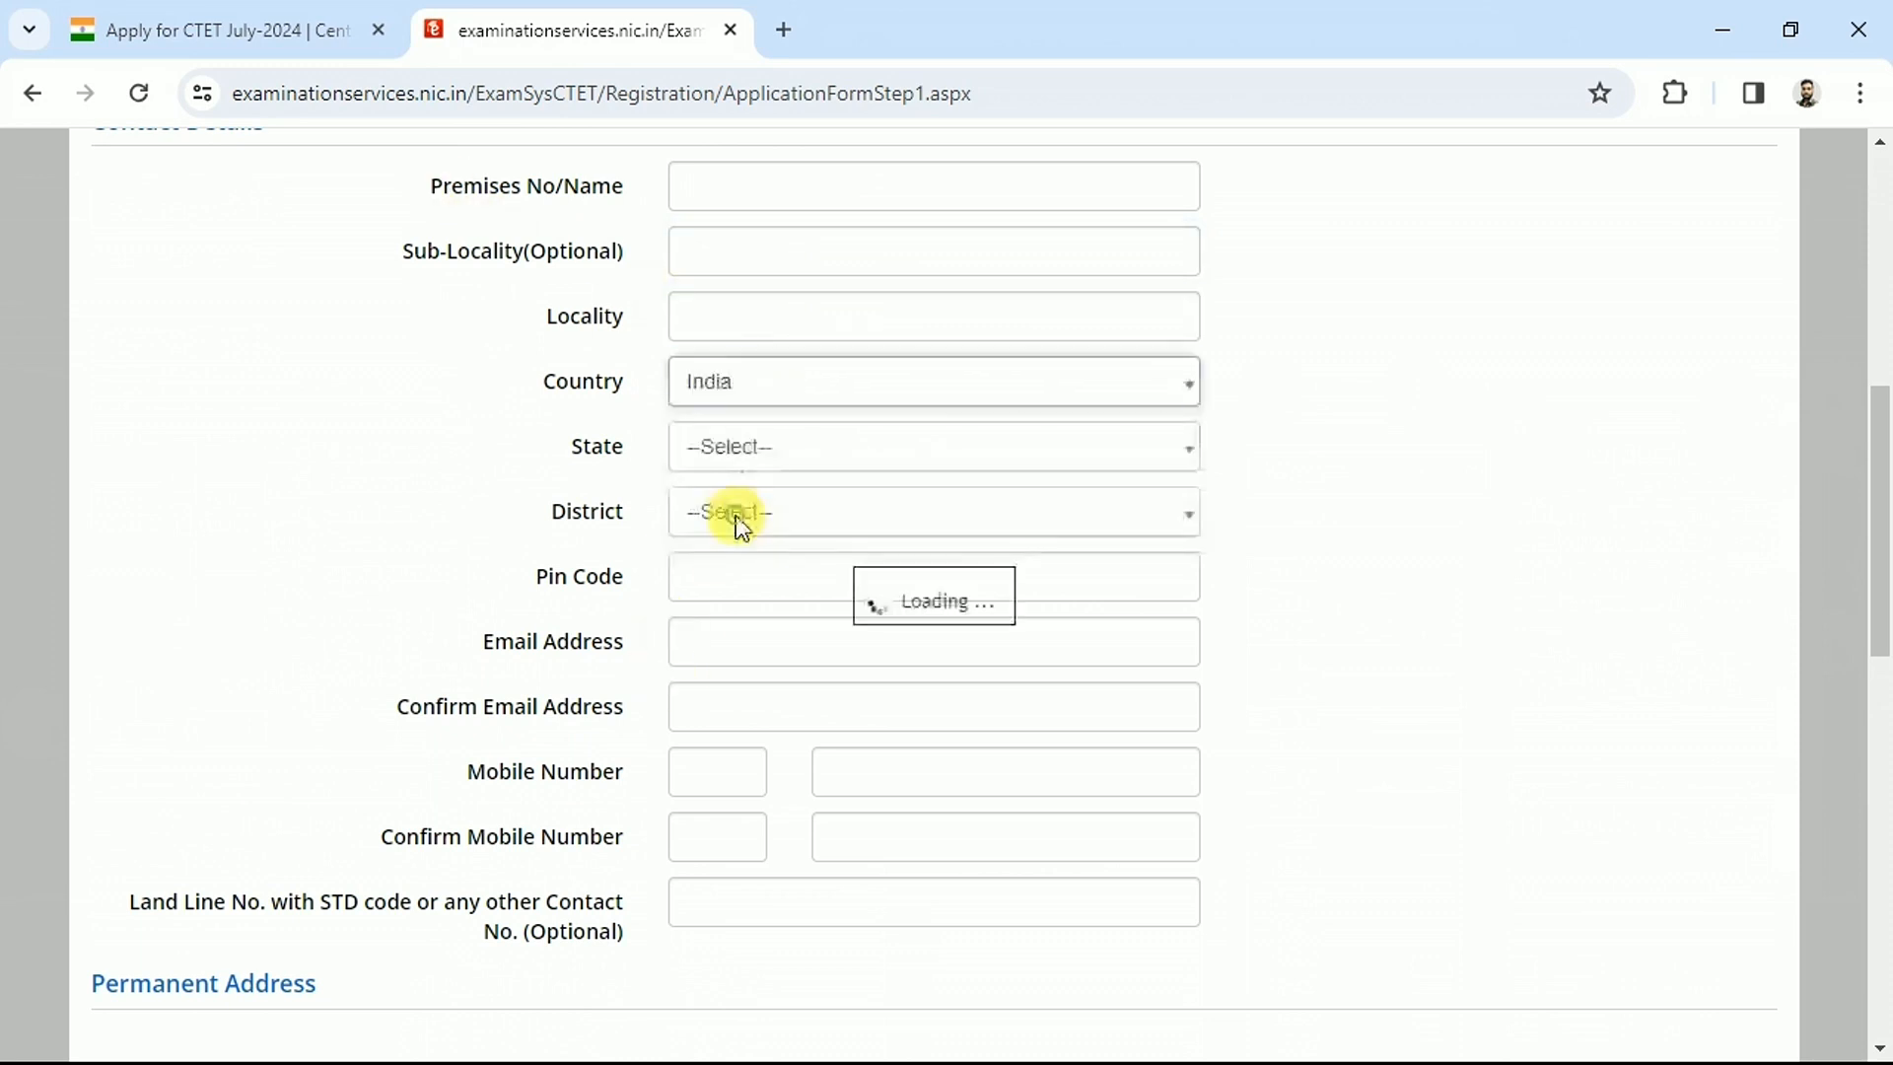
left_click(788, 449)
type("ut")
key("Return")
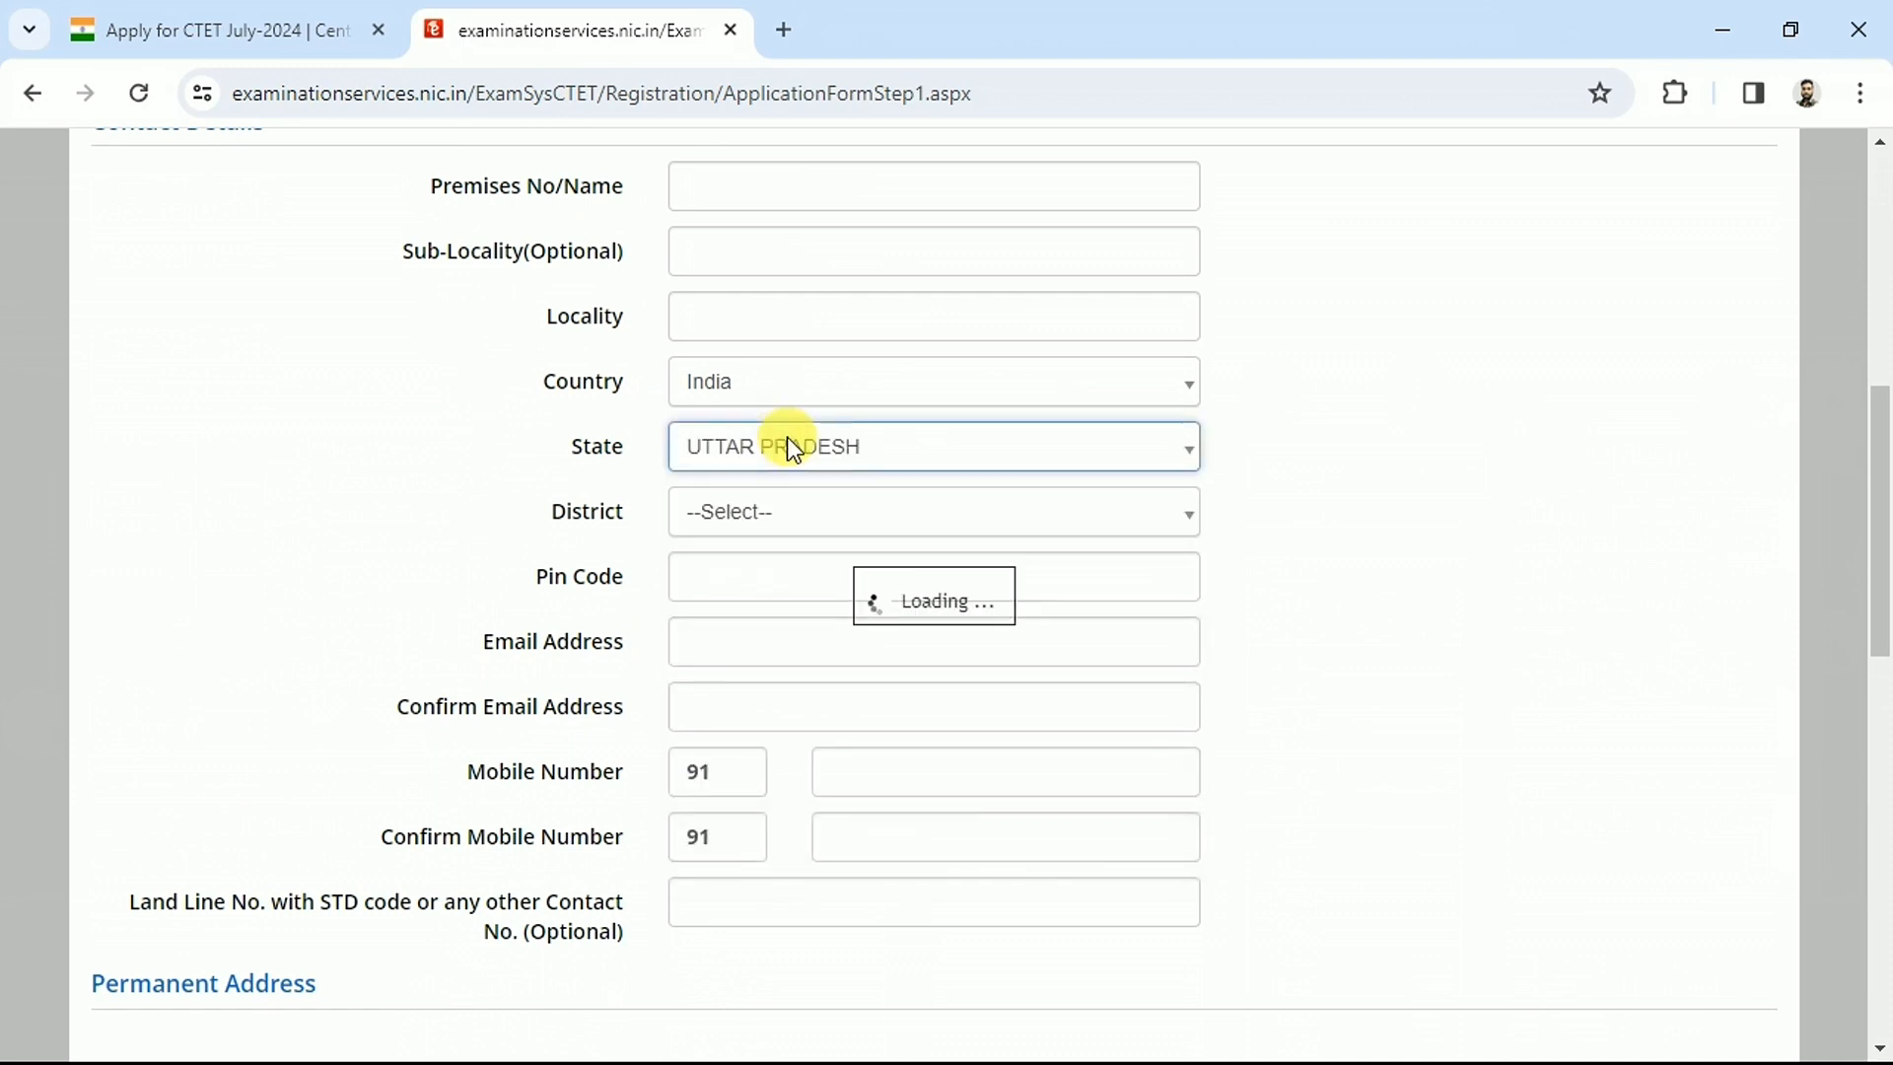
left_click(759, 522)
left_click(754, 532)
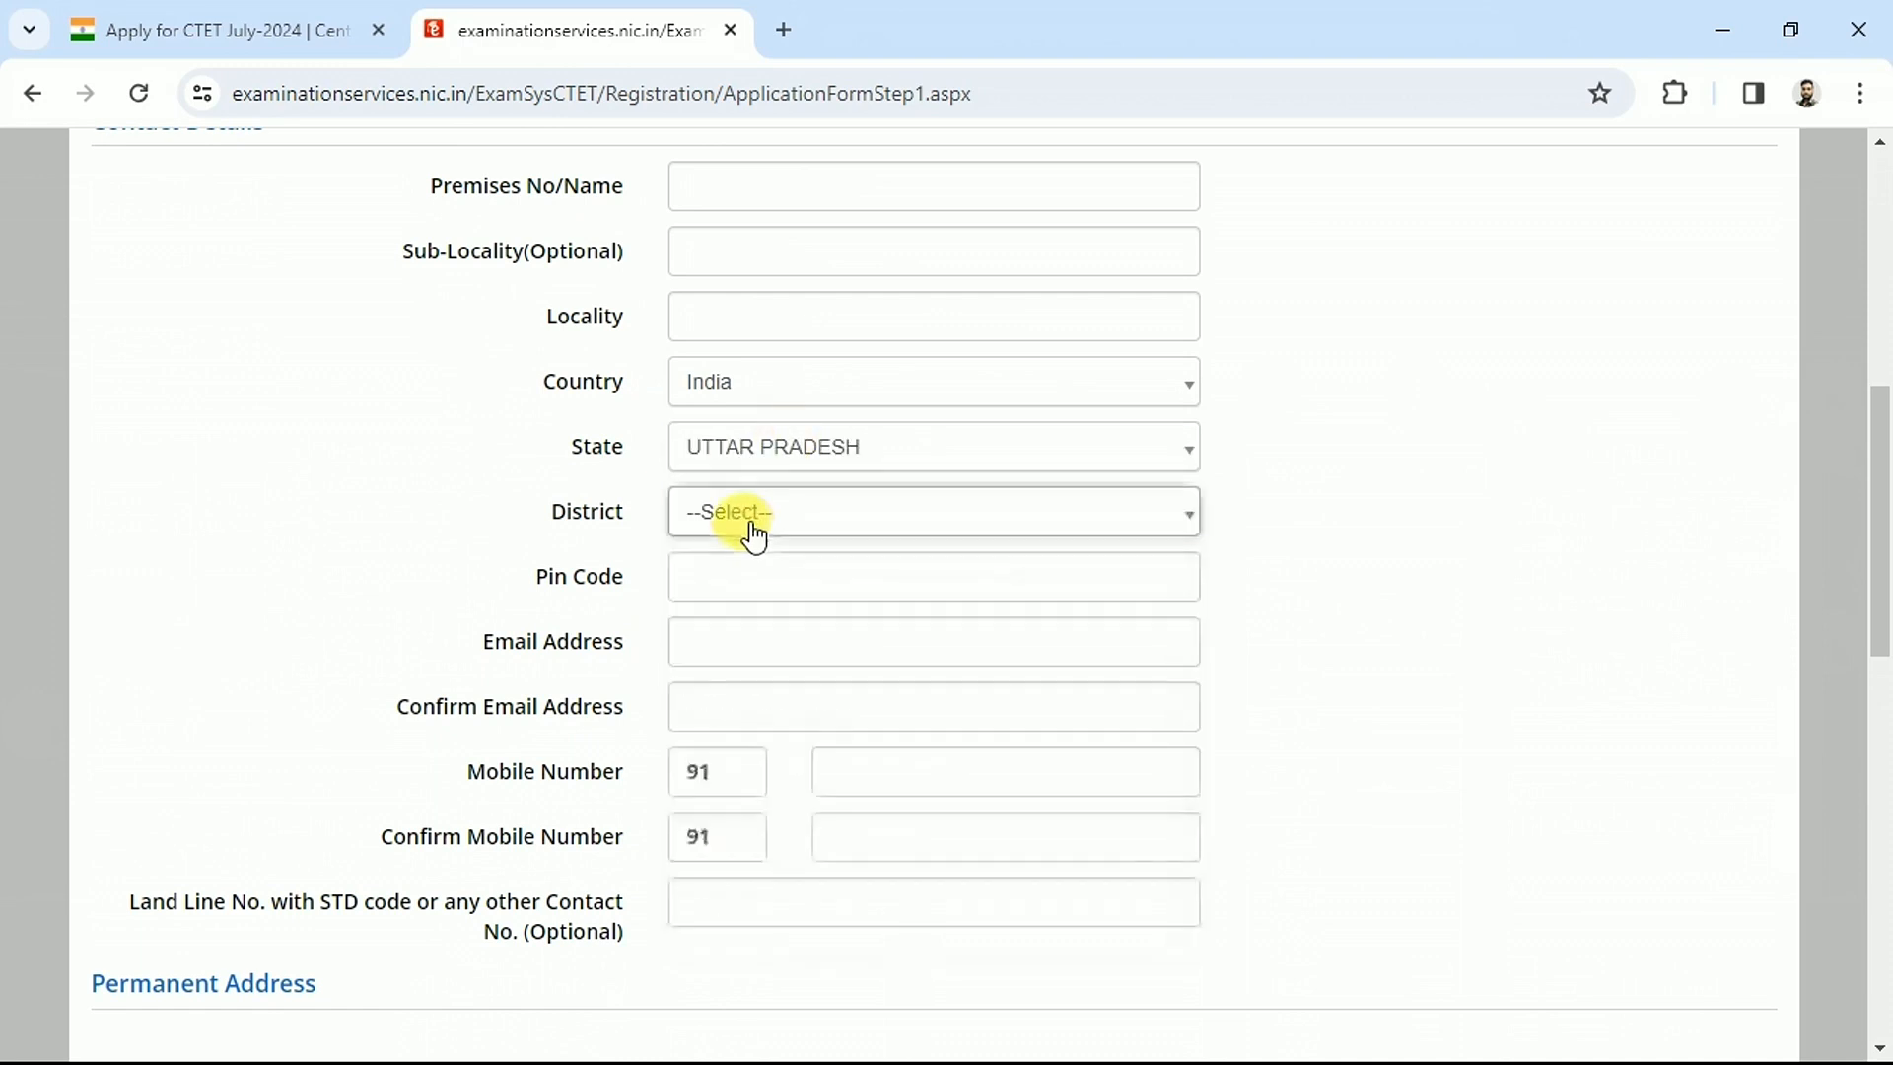
double_click(634, 589)
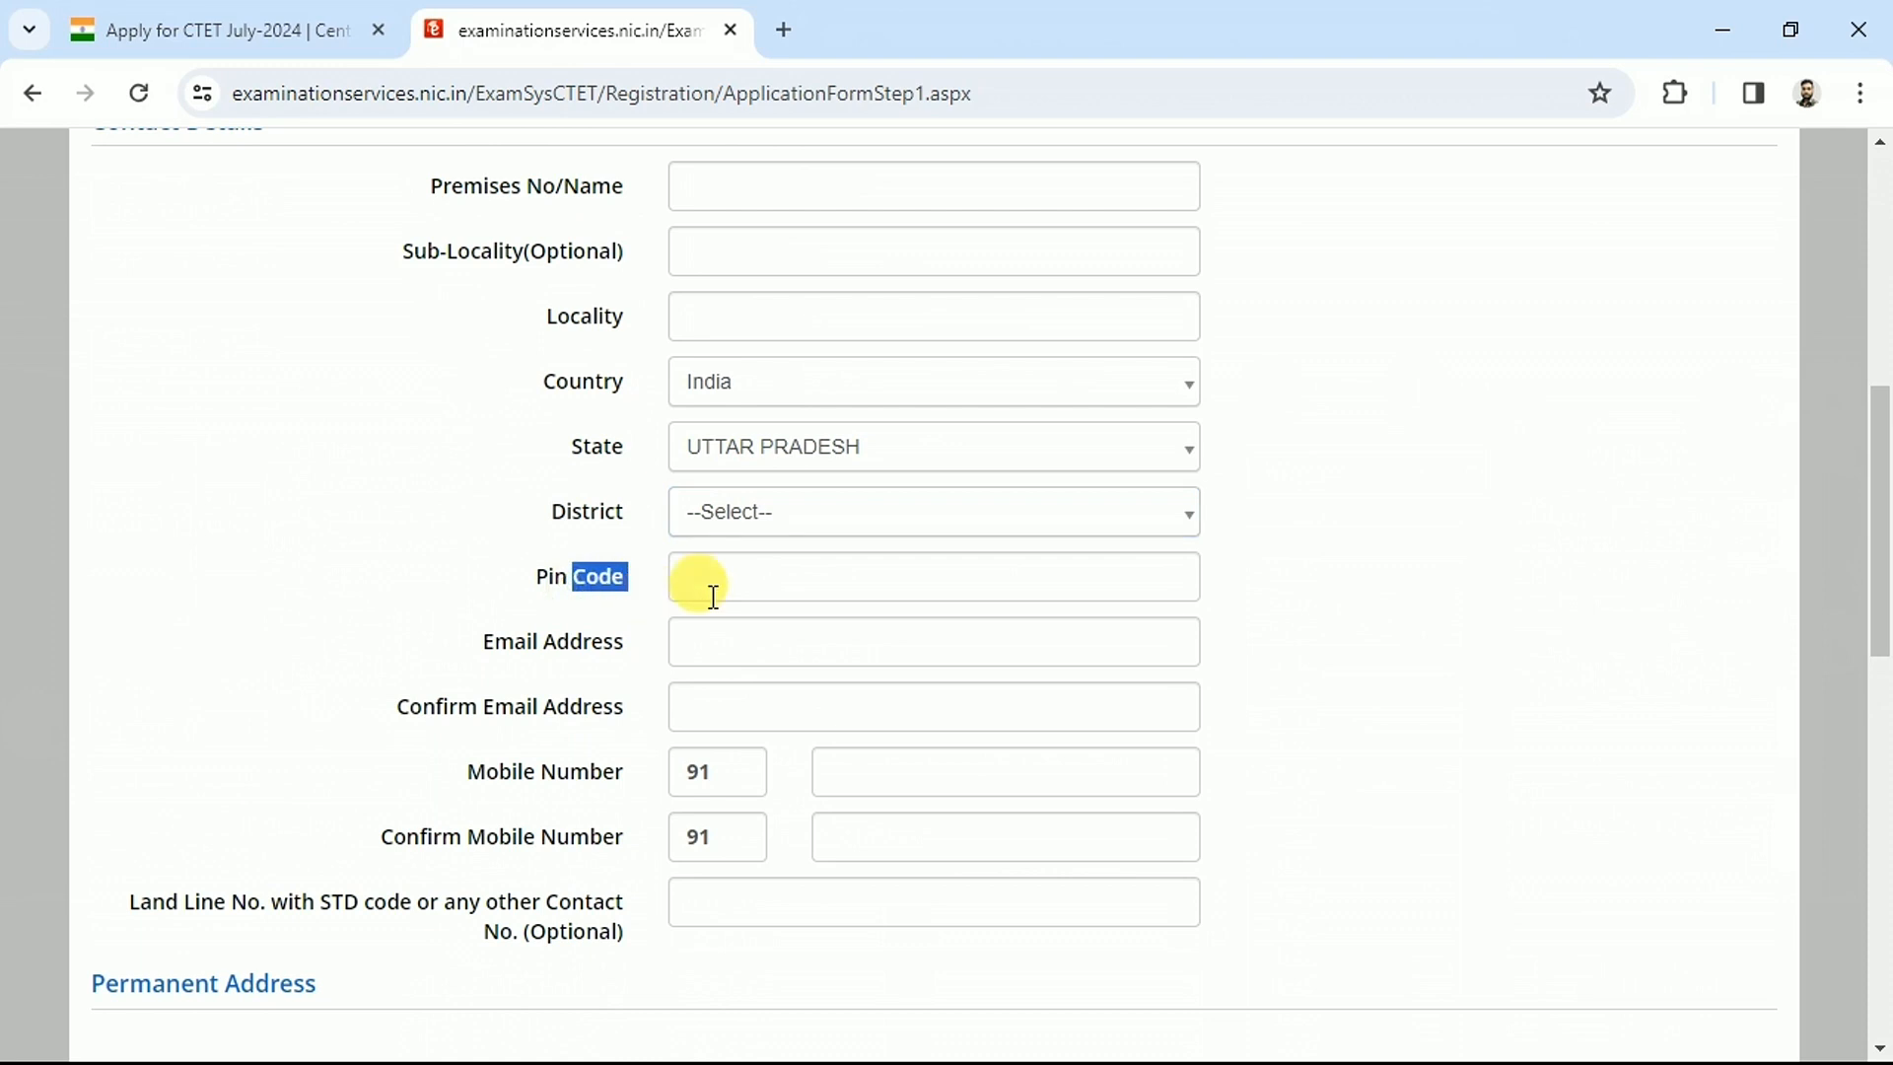
scroll(592, 394, "down", 5)
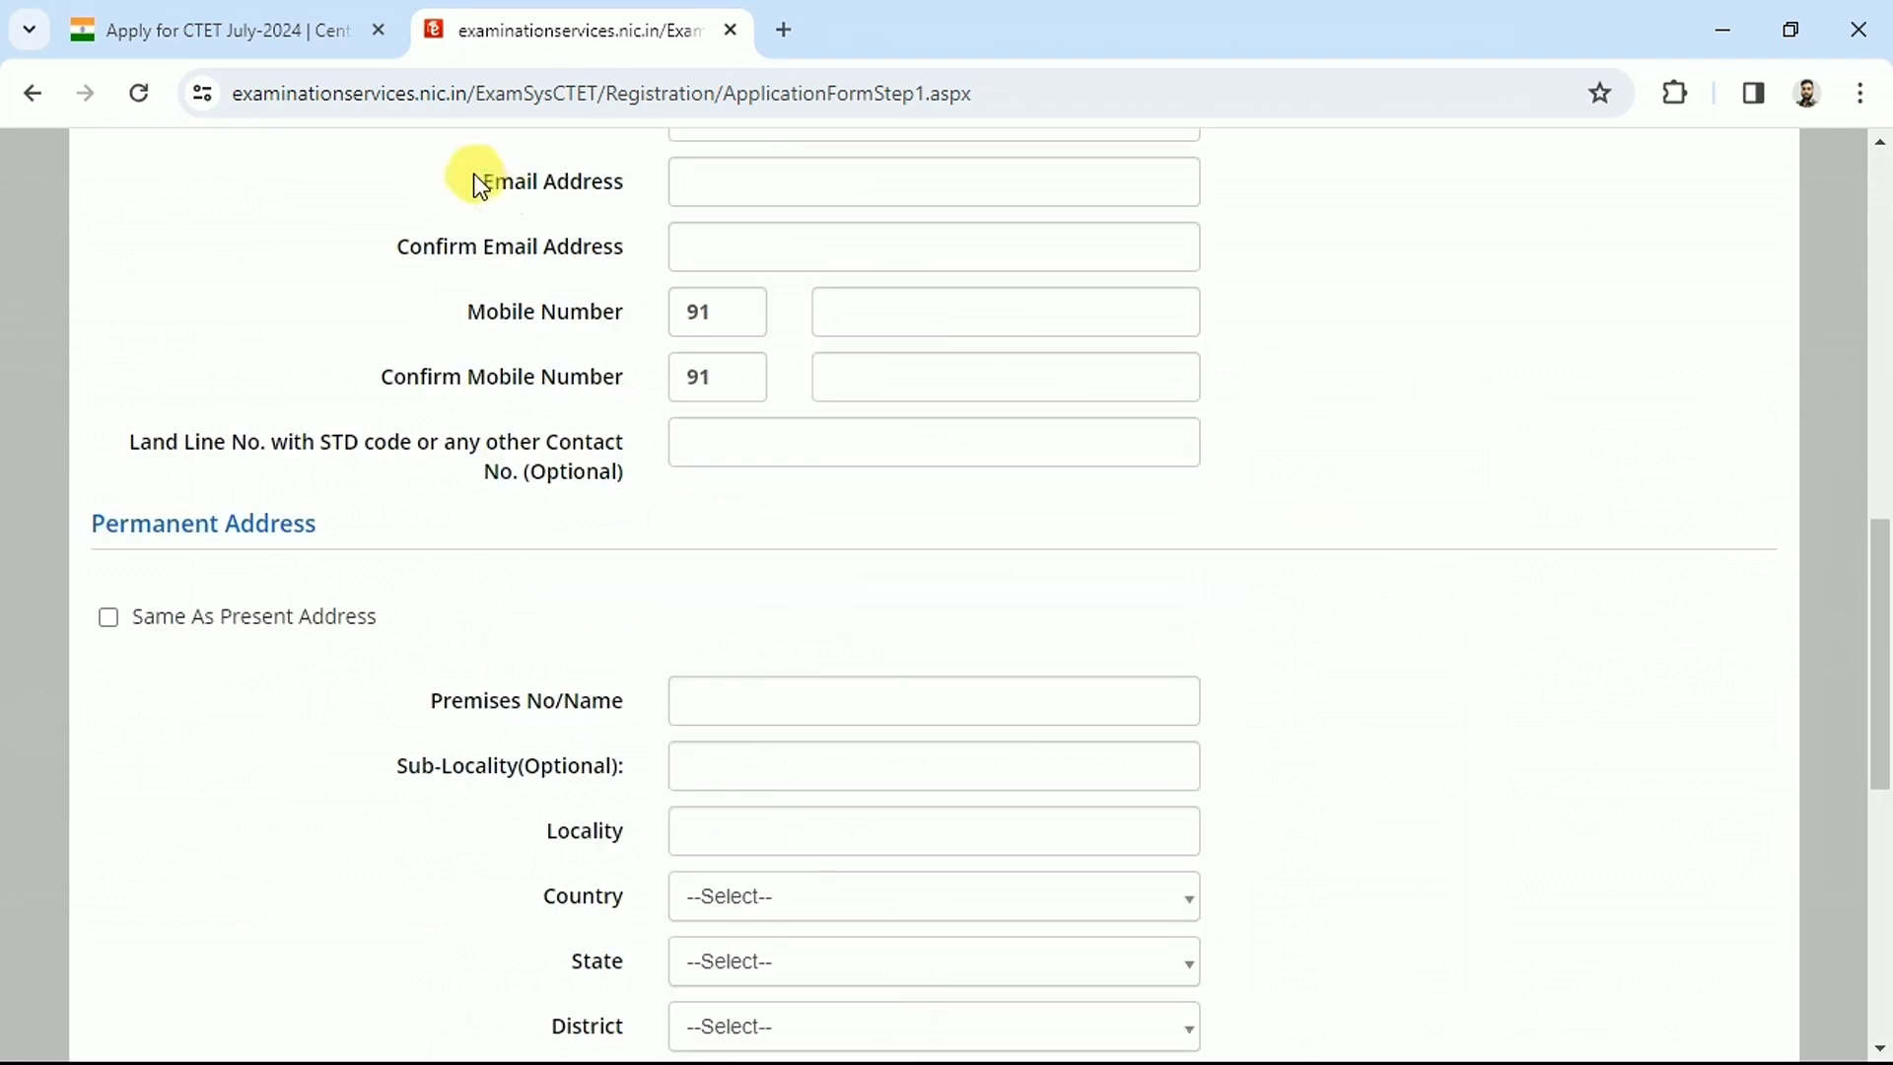
Enter the e-mail address and the mobile number with its confirmation
left_click(727, 194)
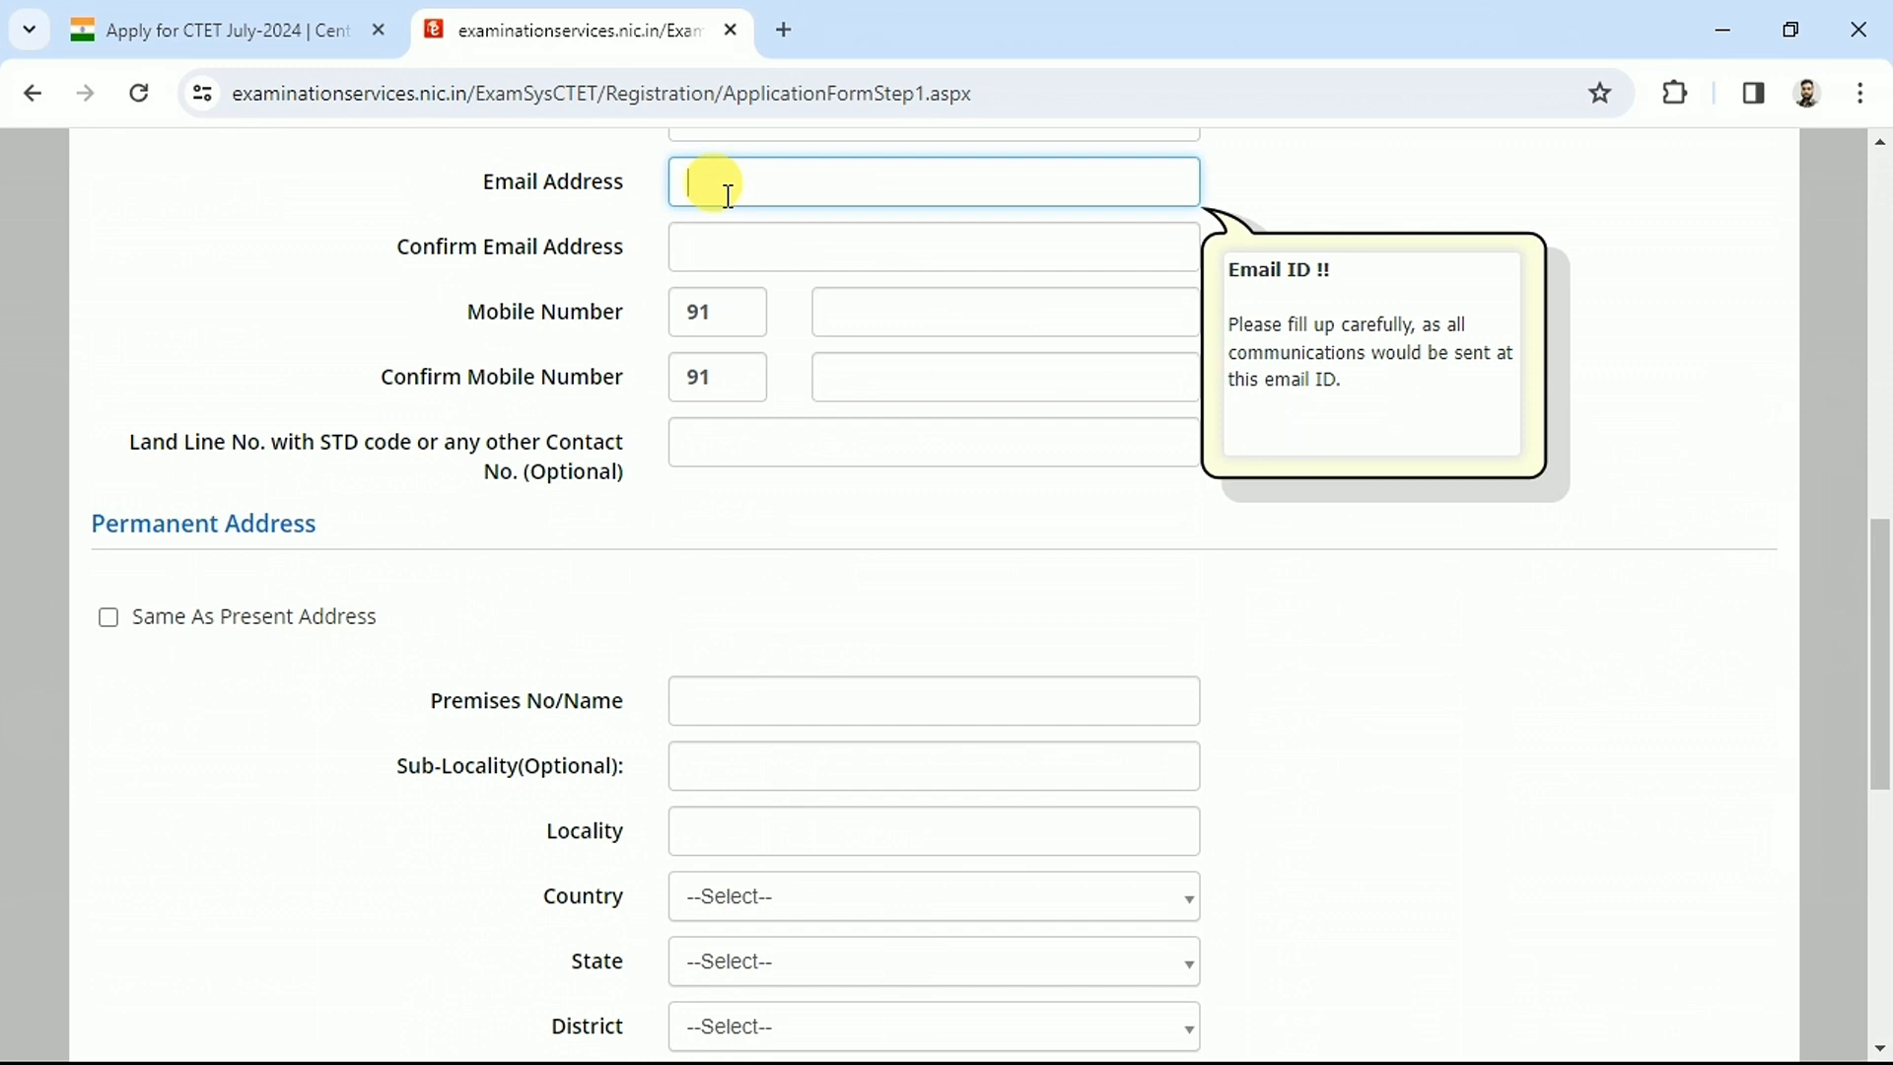
left_click_drag(470, 247, 588, 258)
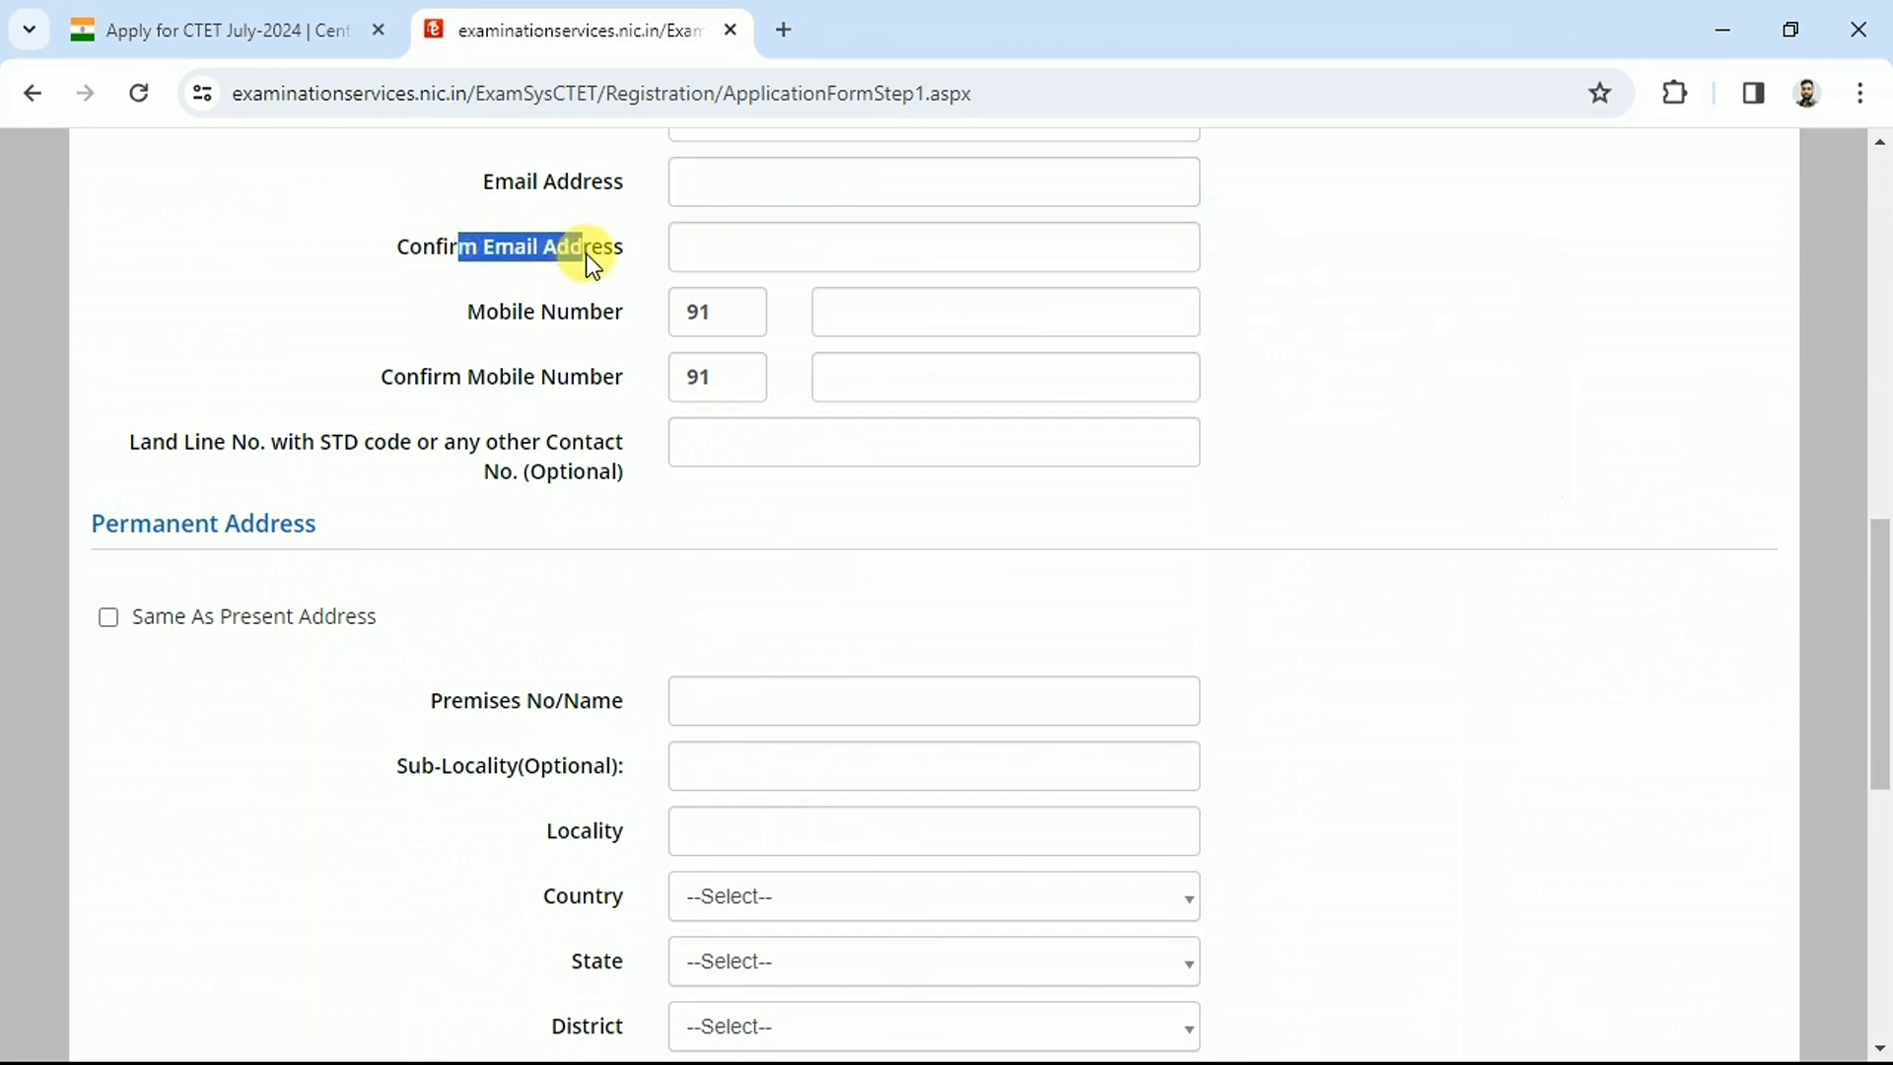
left_click_drag(499, 311, 608, 312)
left_click(904, 311)
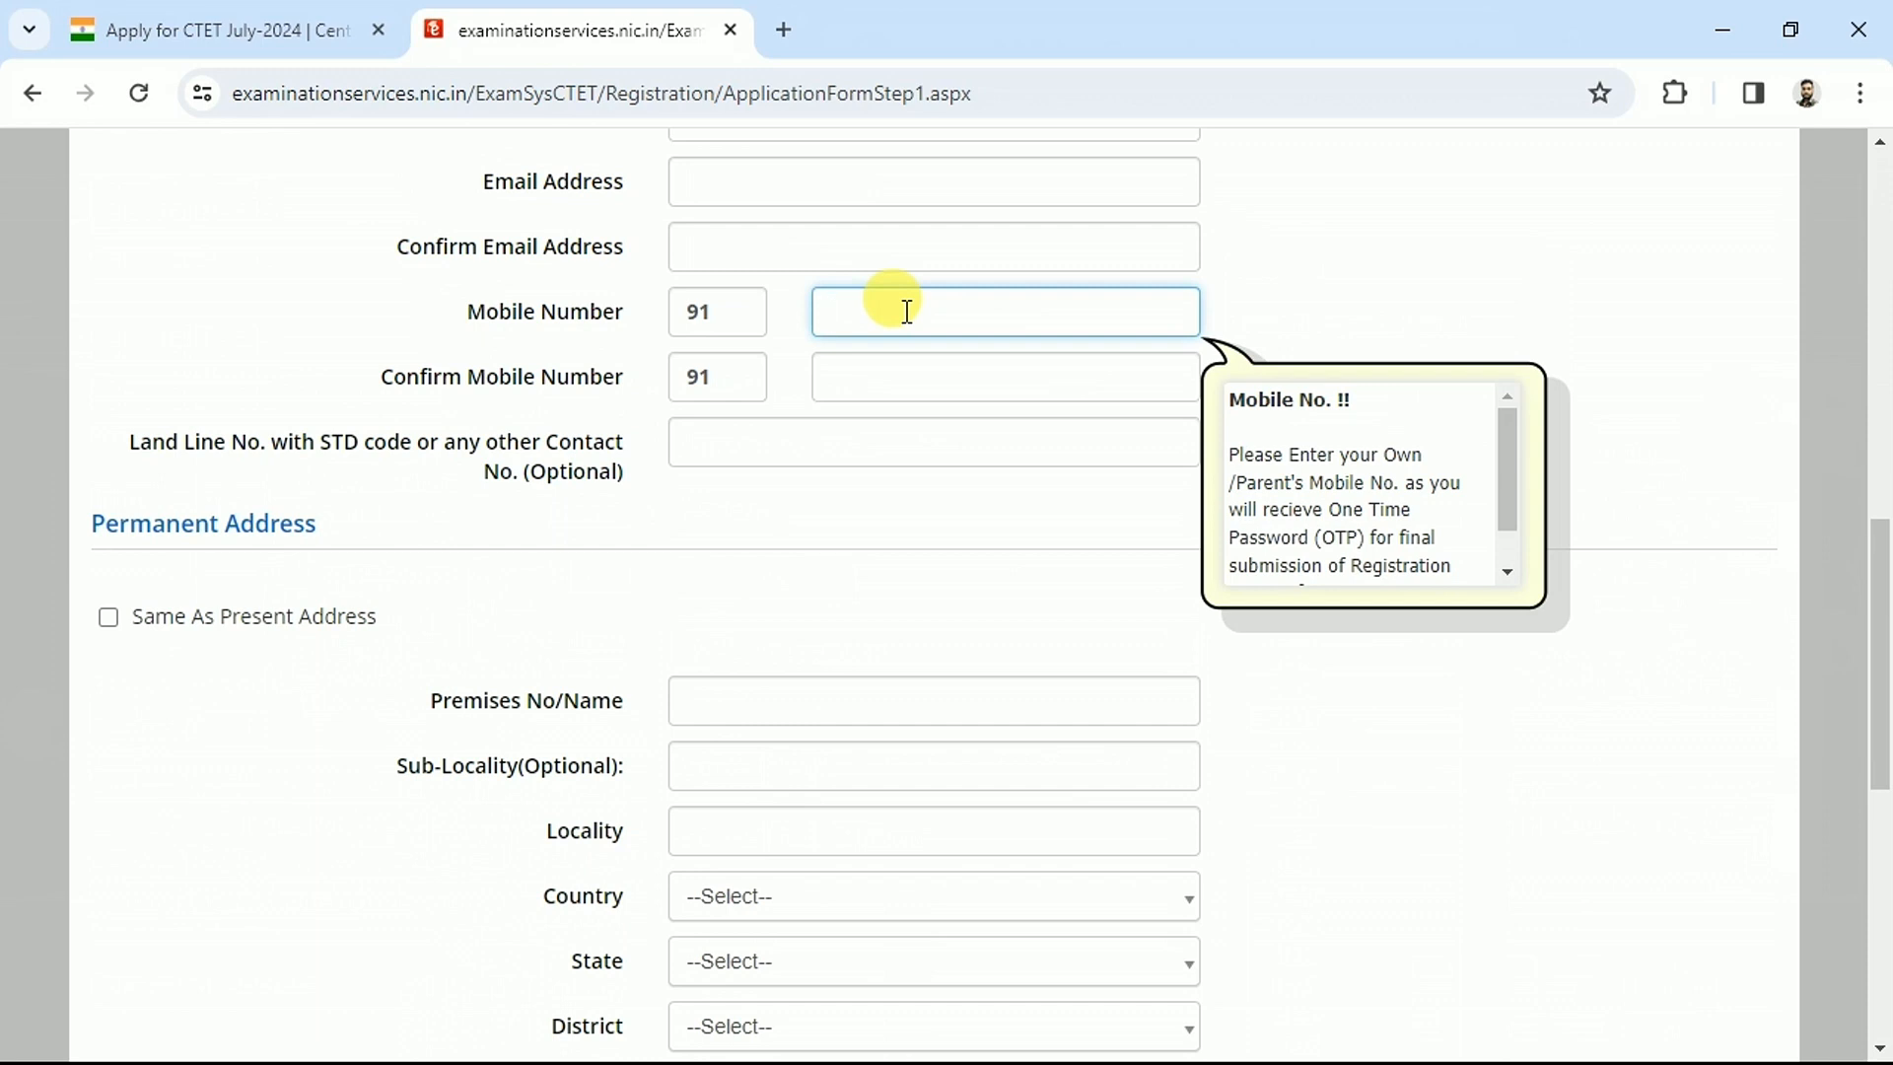
left_click(862, 365)
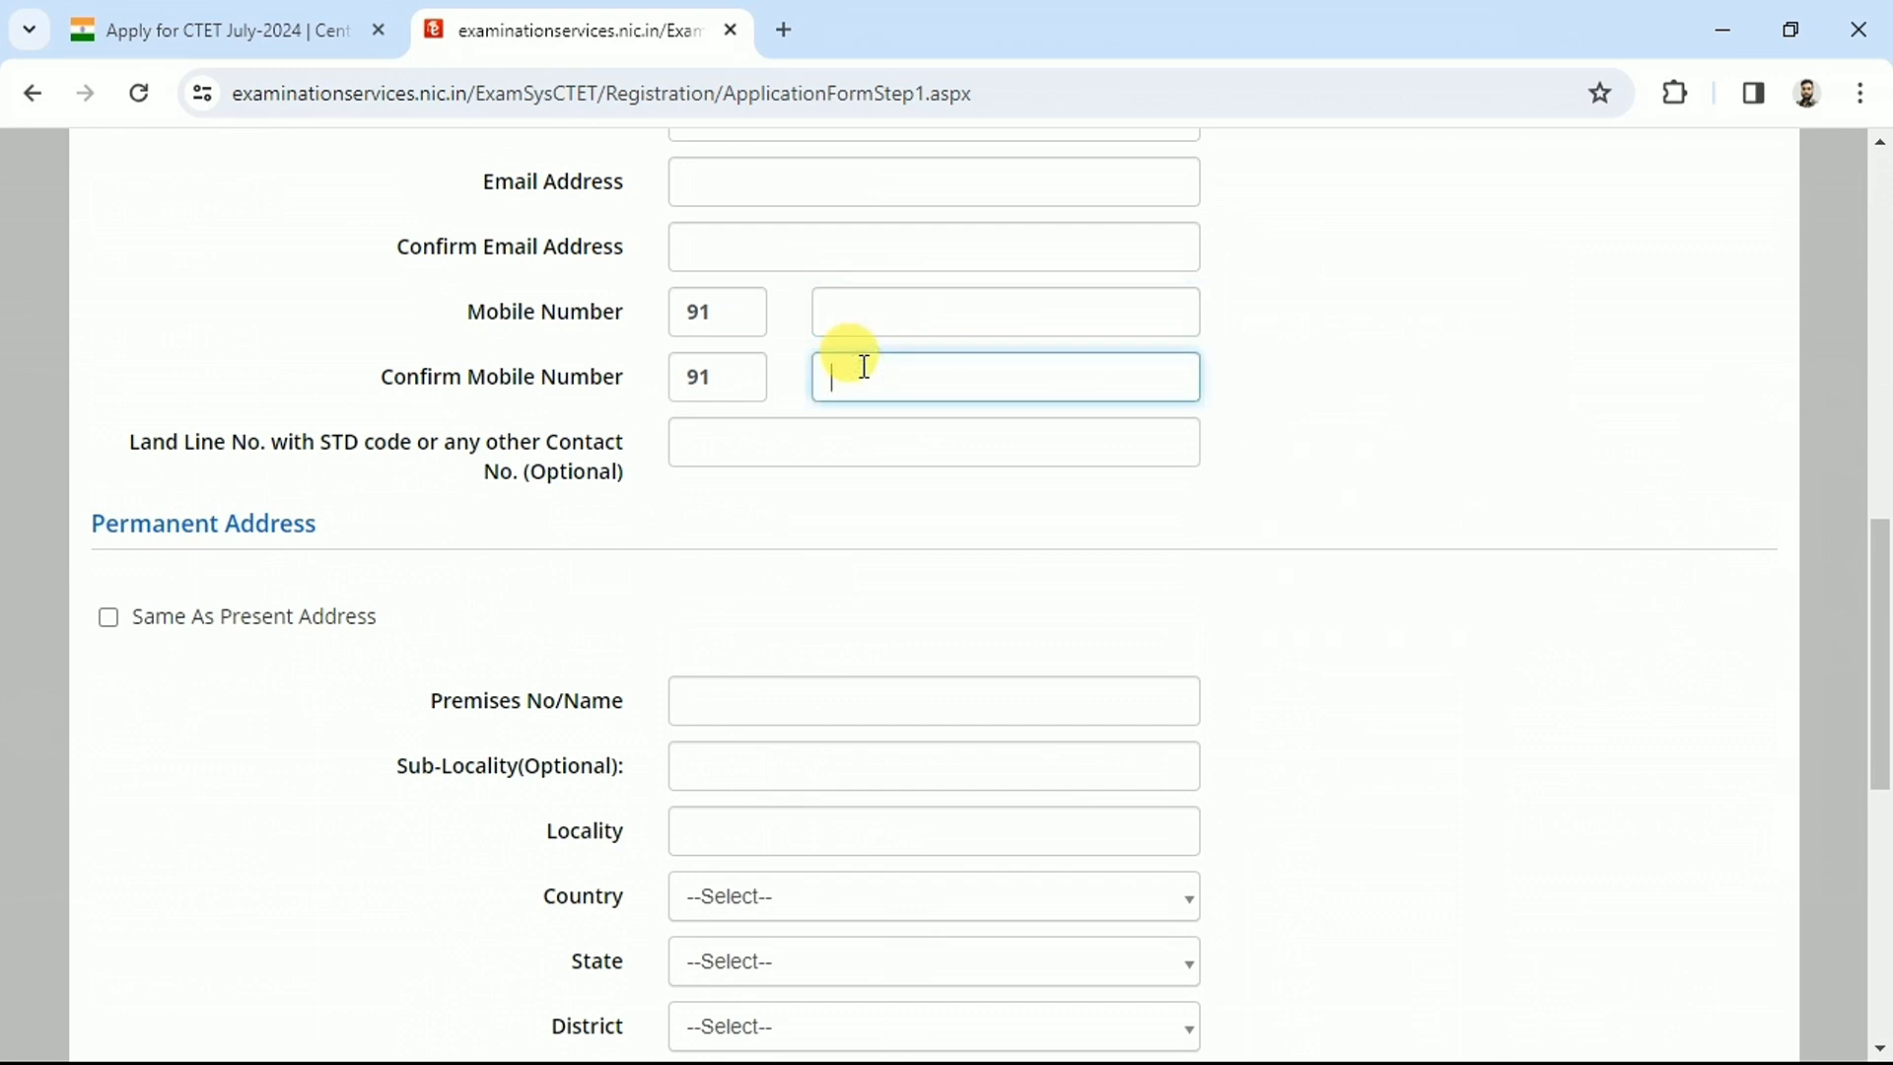
scroll(863, 366, "down", 4)
left_click_drag(103, 155, 306, 170)
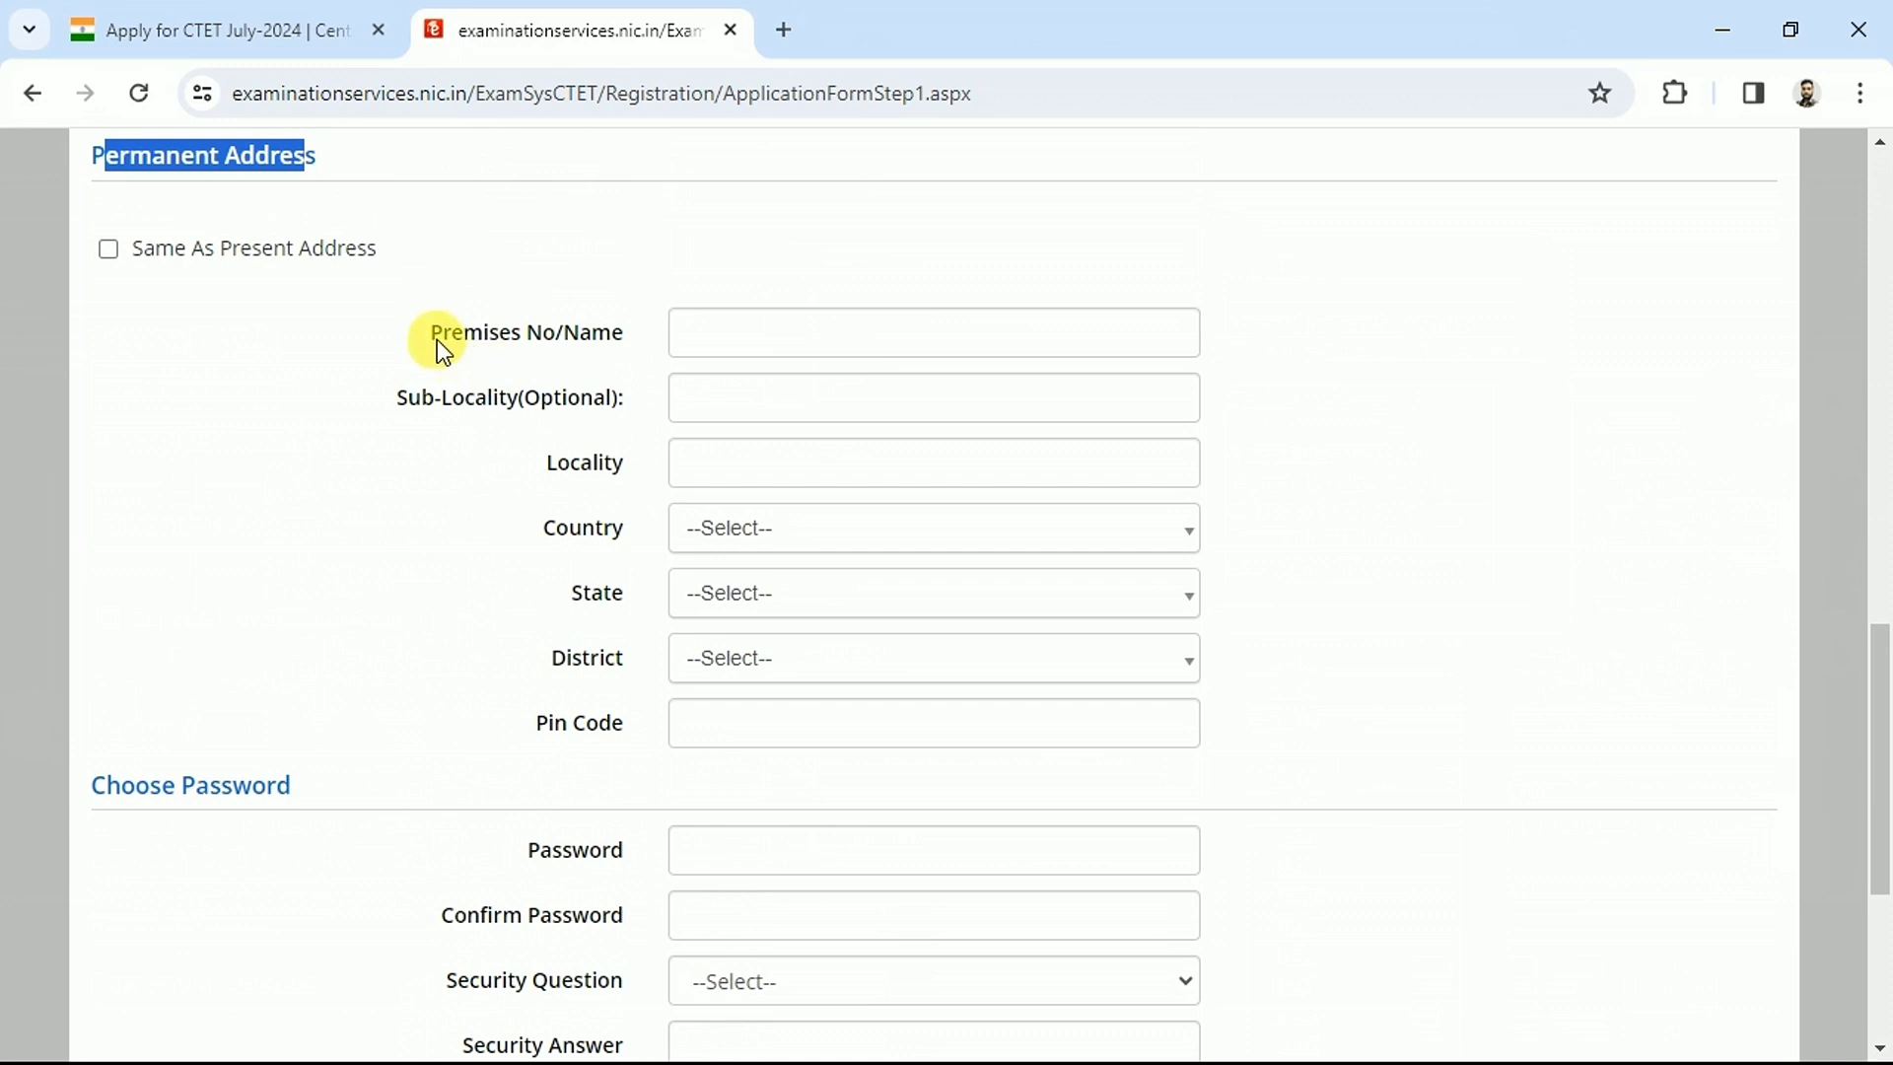
Tick 'Same As Present Address' for the permanent address, then move to the password field
left_click_drag(436, 339, 623, 754)
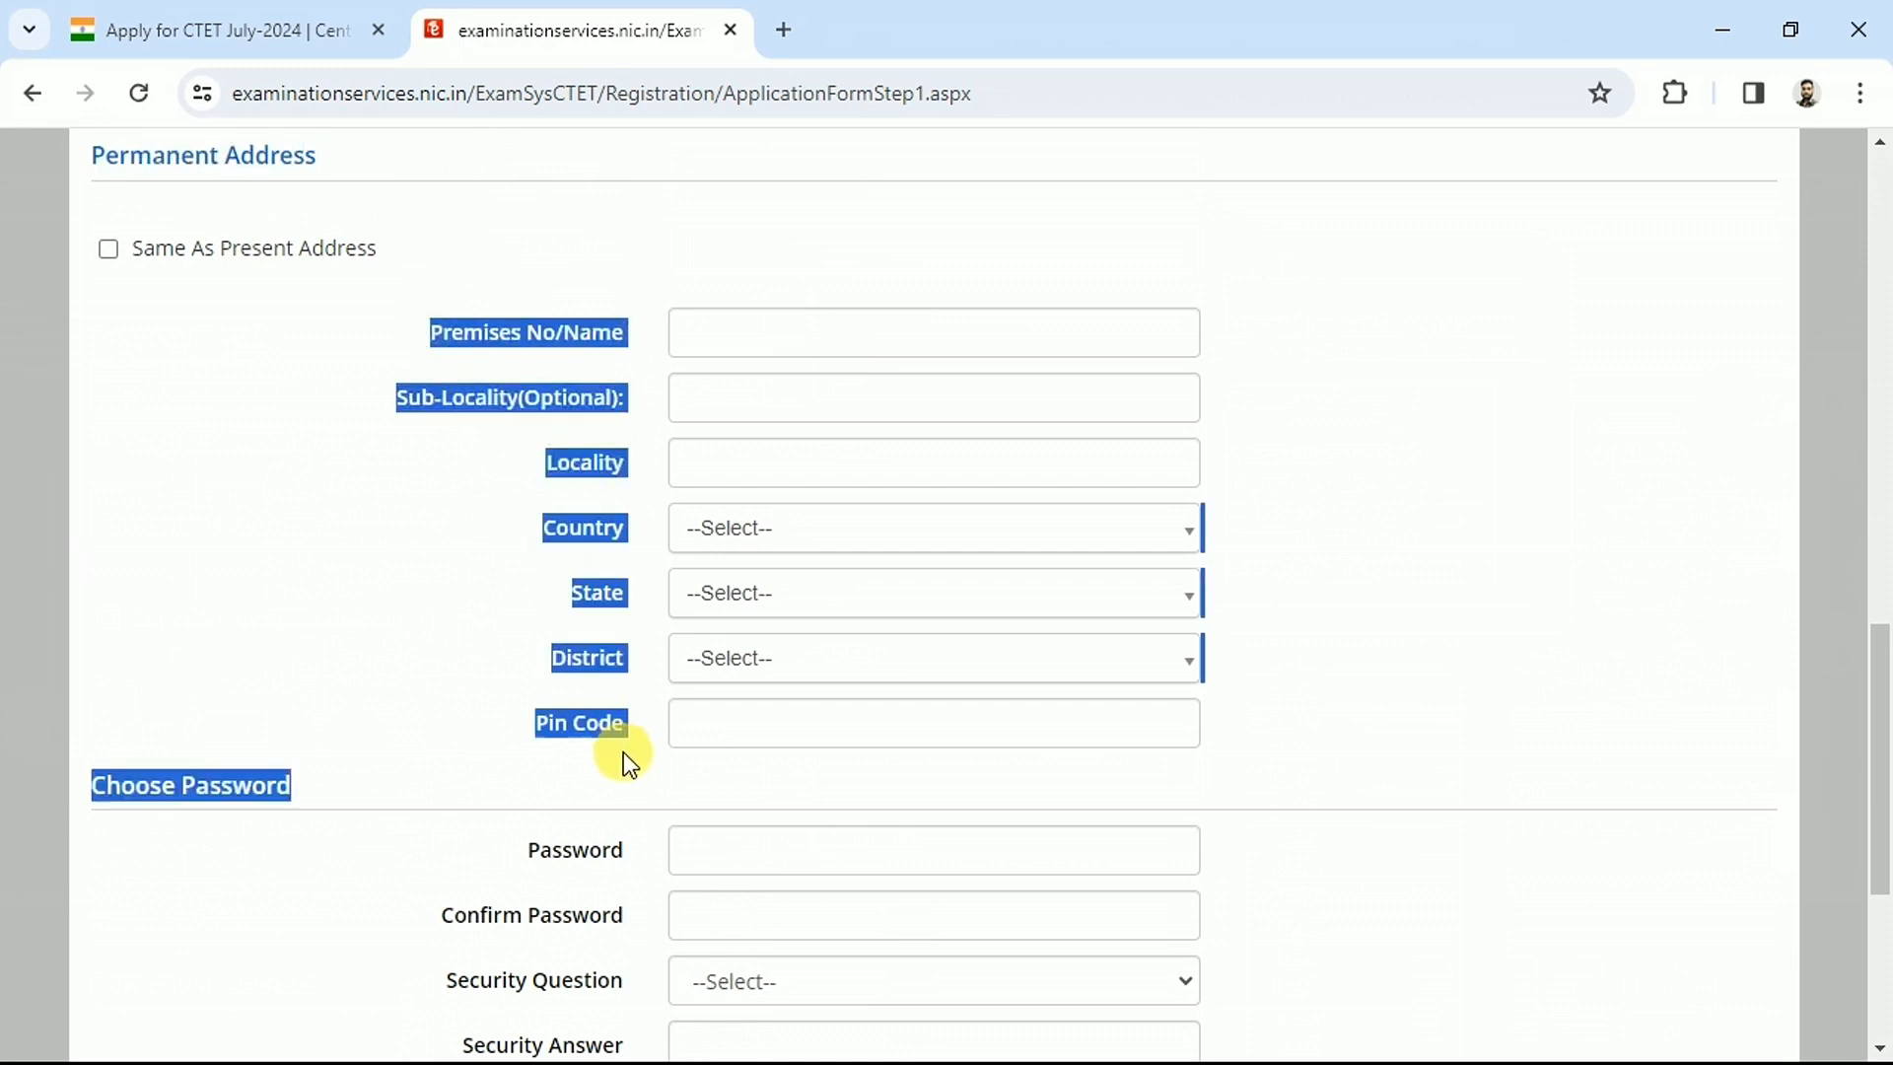
left_click(110, 252)
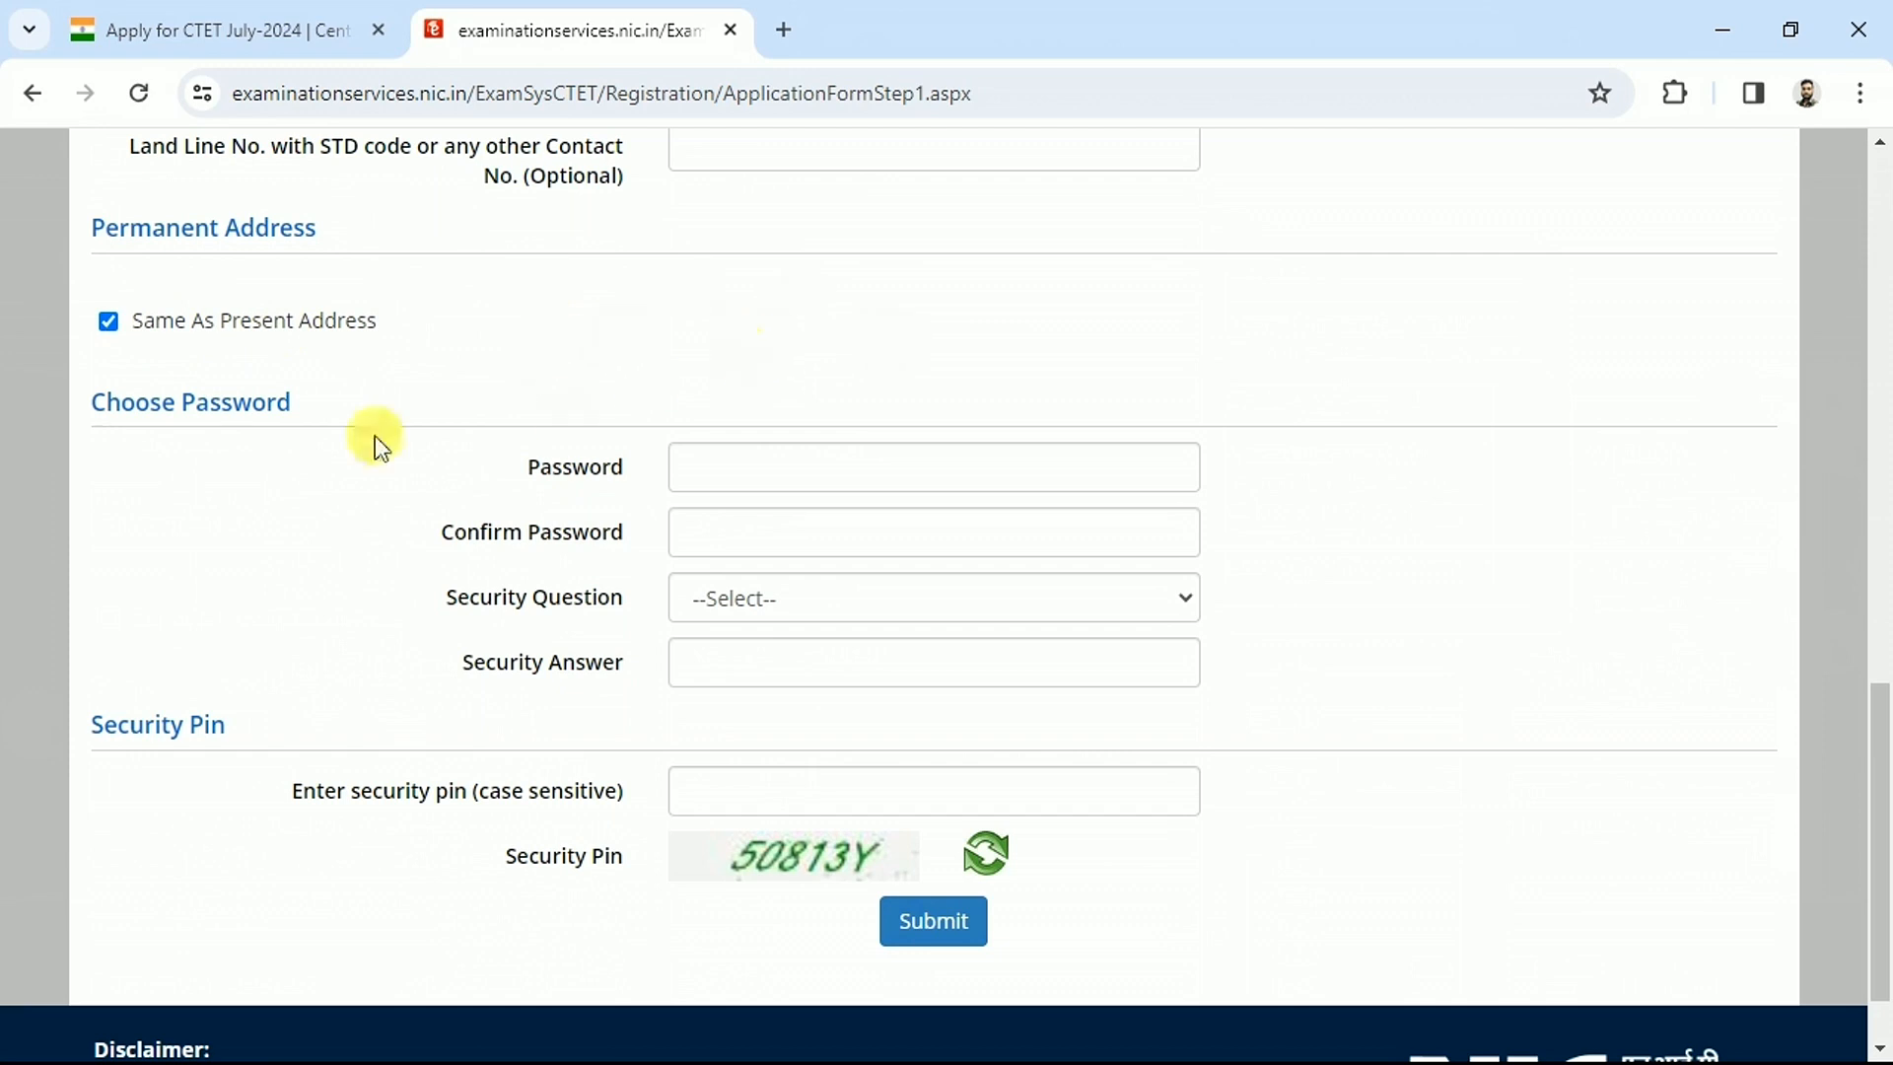
left_click_drag(122, 402, 252, 412)
left_click_drag(525, 466, 599, 529)
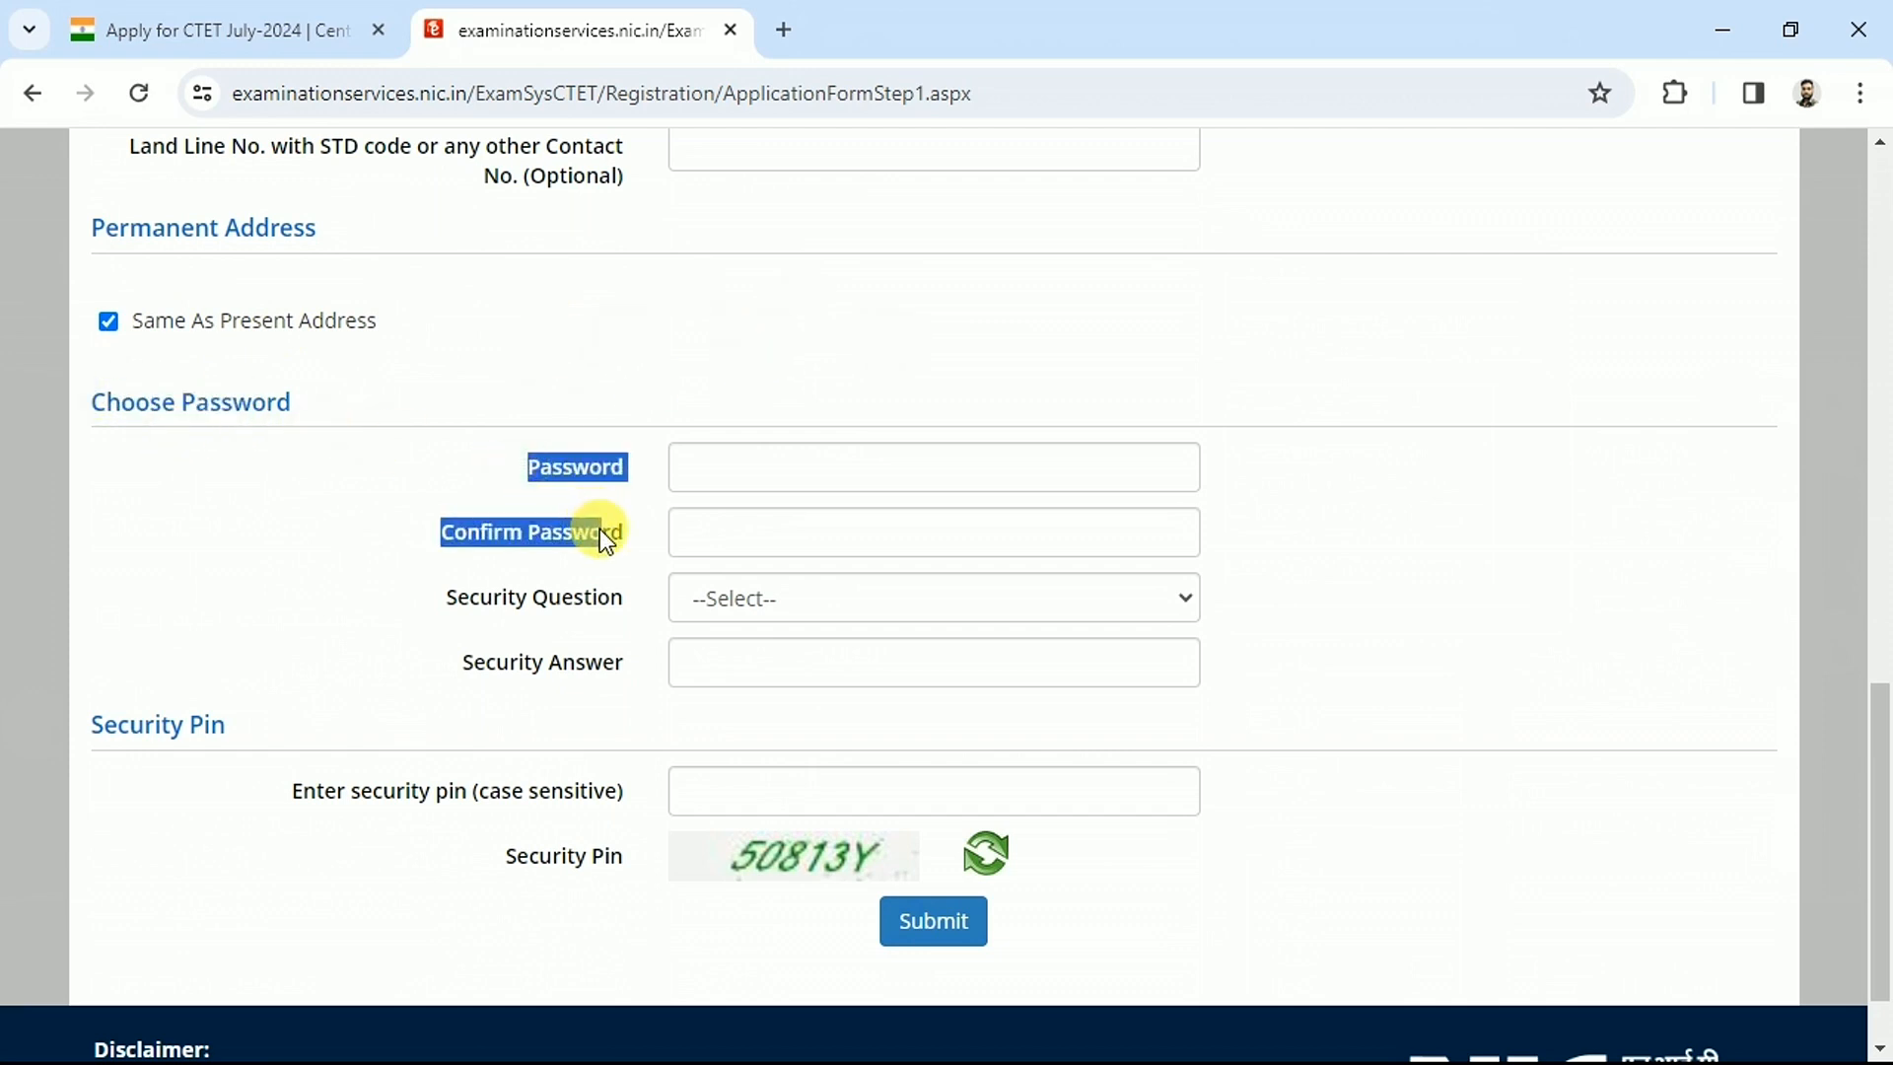
left_click(620, 470)
left_click(738, 470)
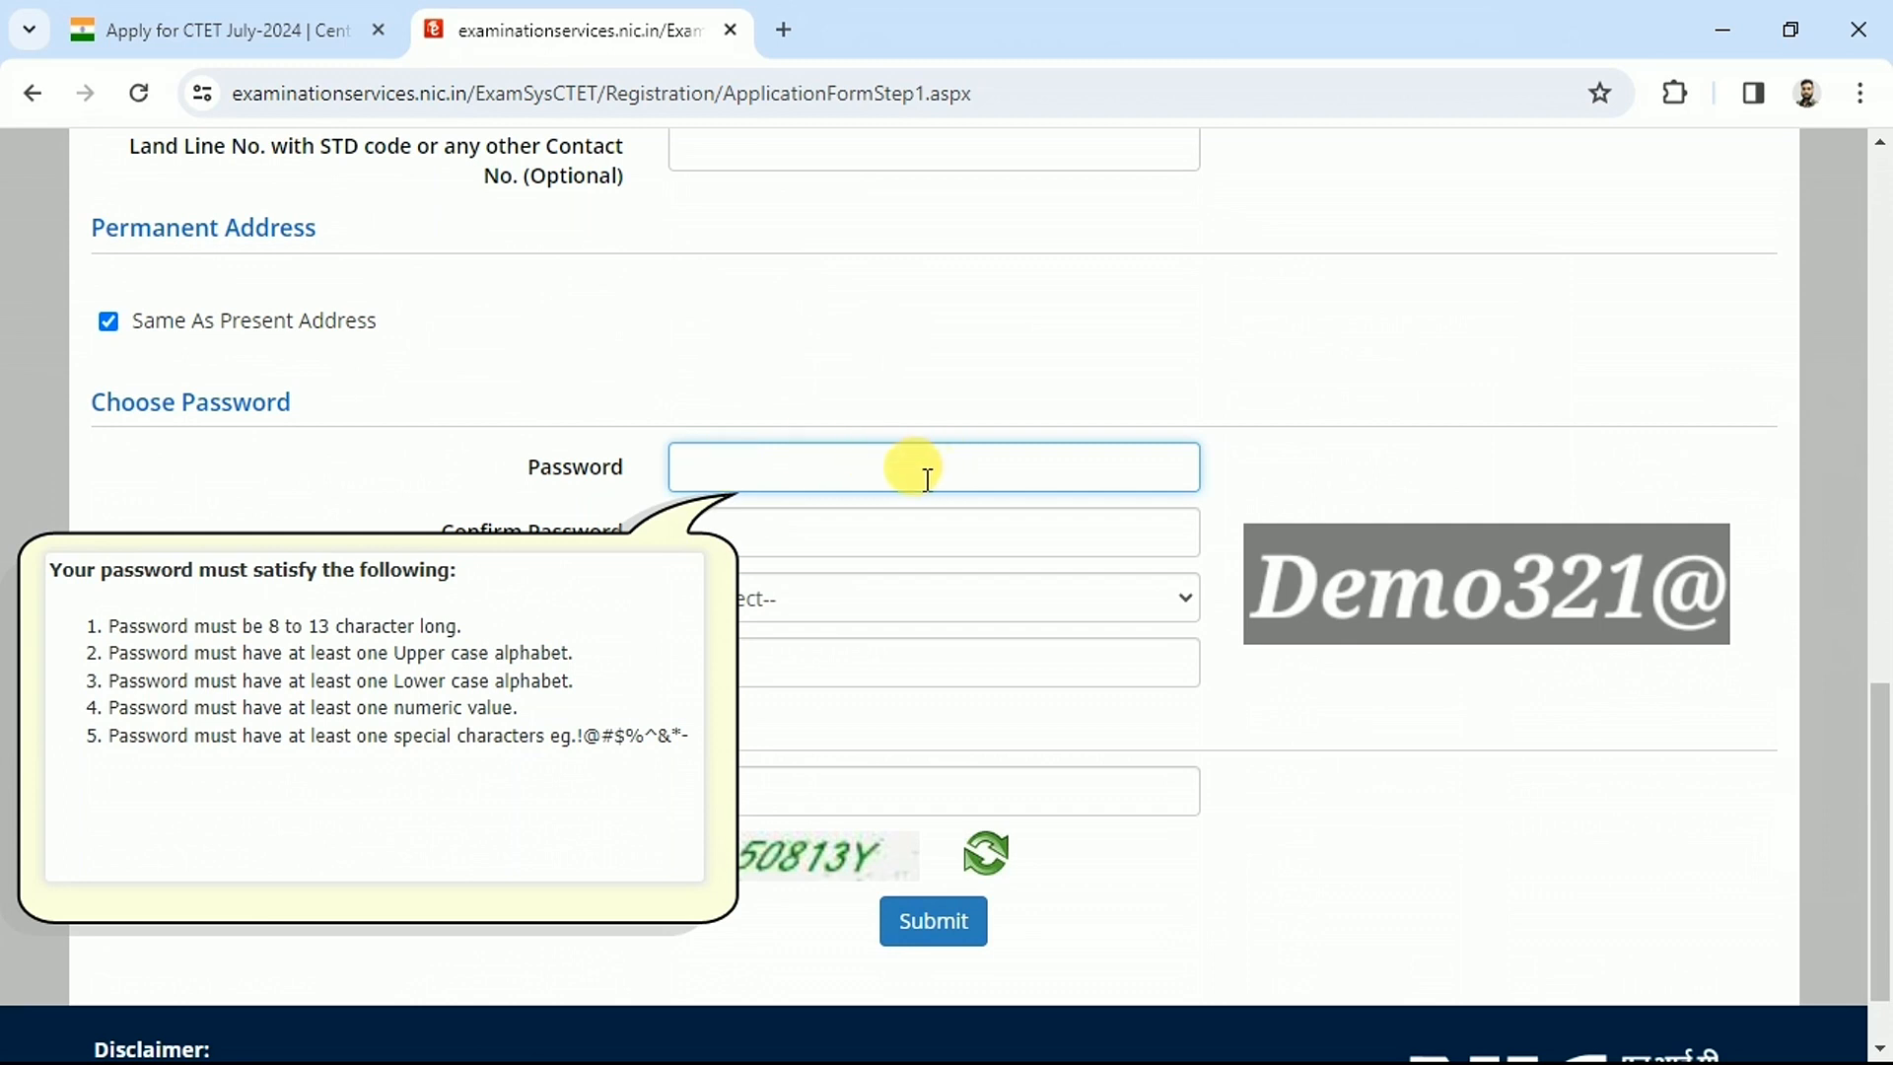
Enter and confirm the account password and pick the 'Which is your favourite book ?' question
type("Demo321@")
key("Tab")
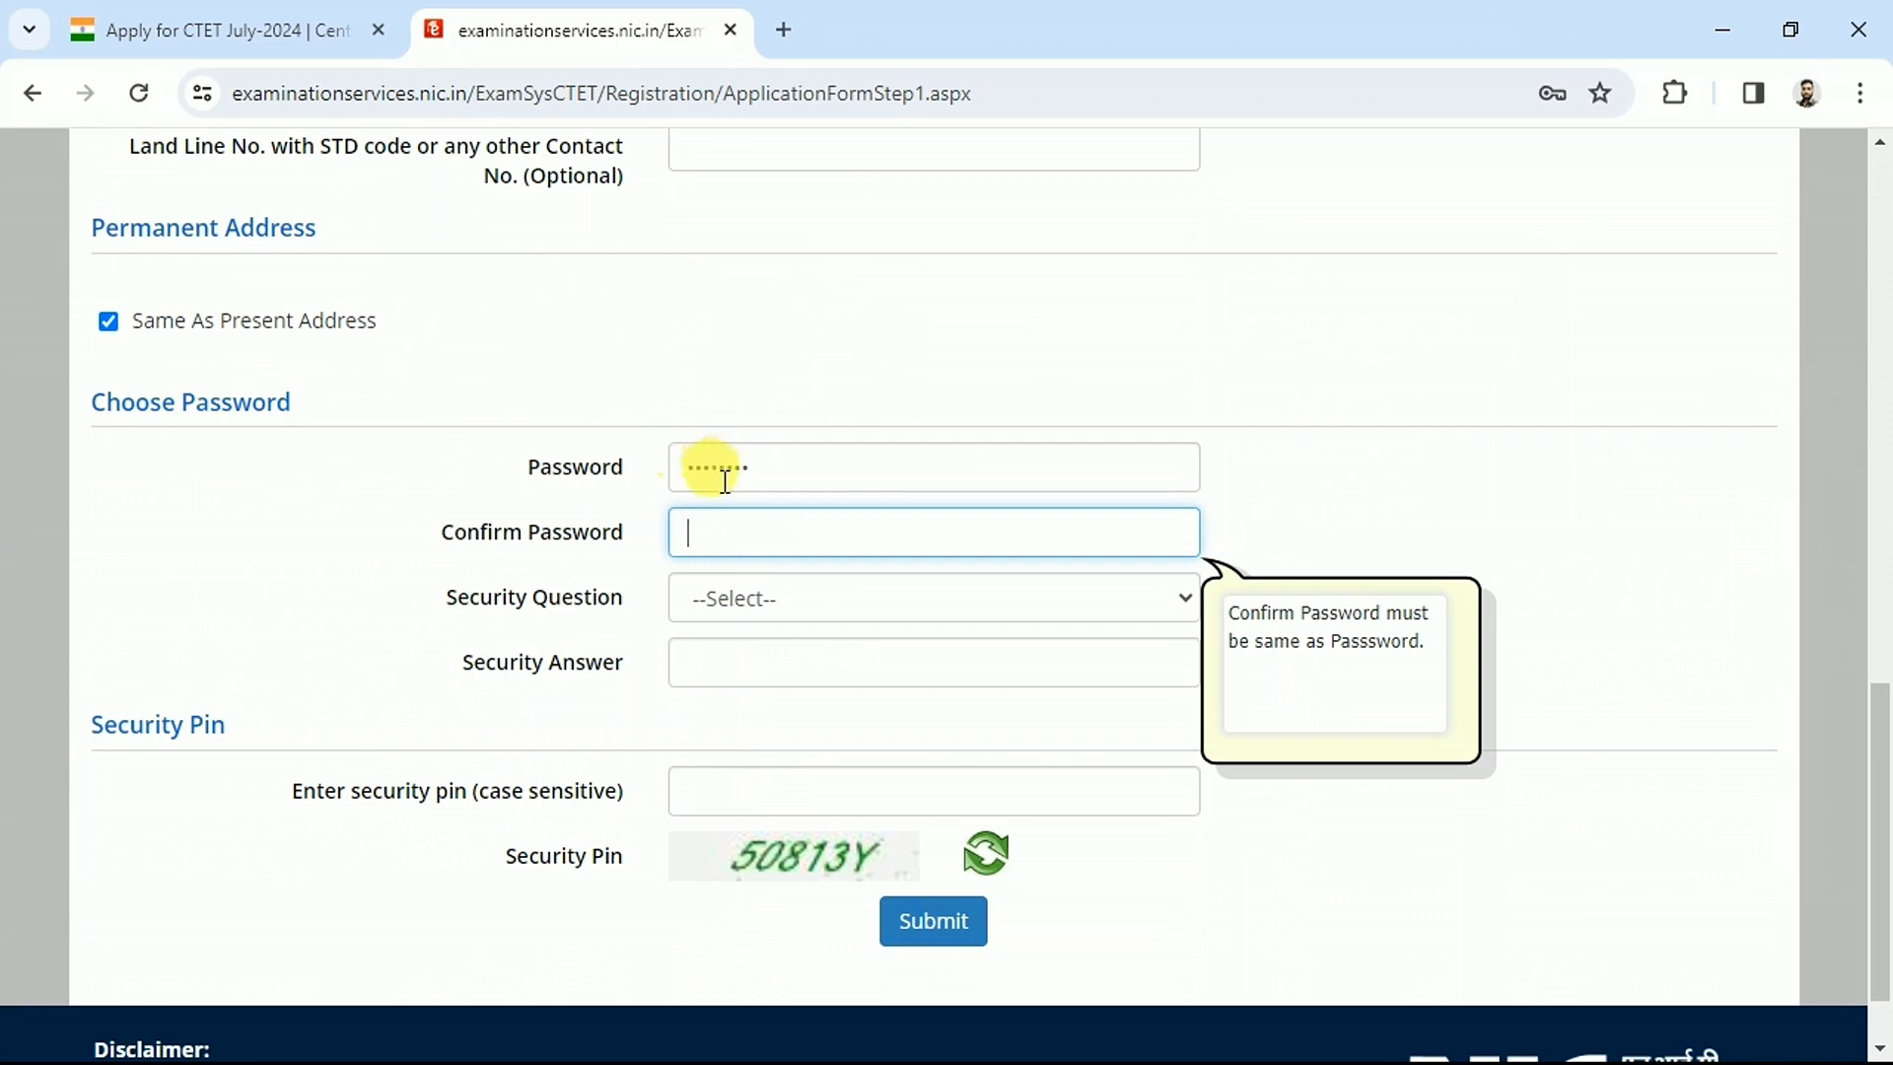
type("Demo321@")
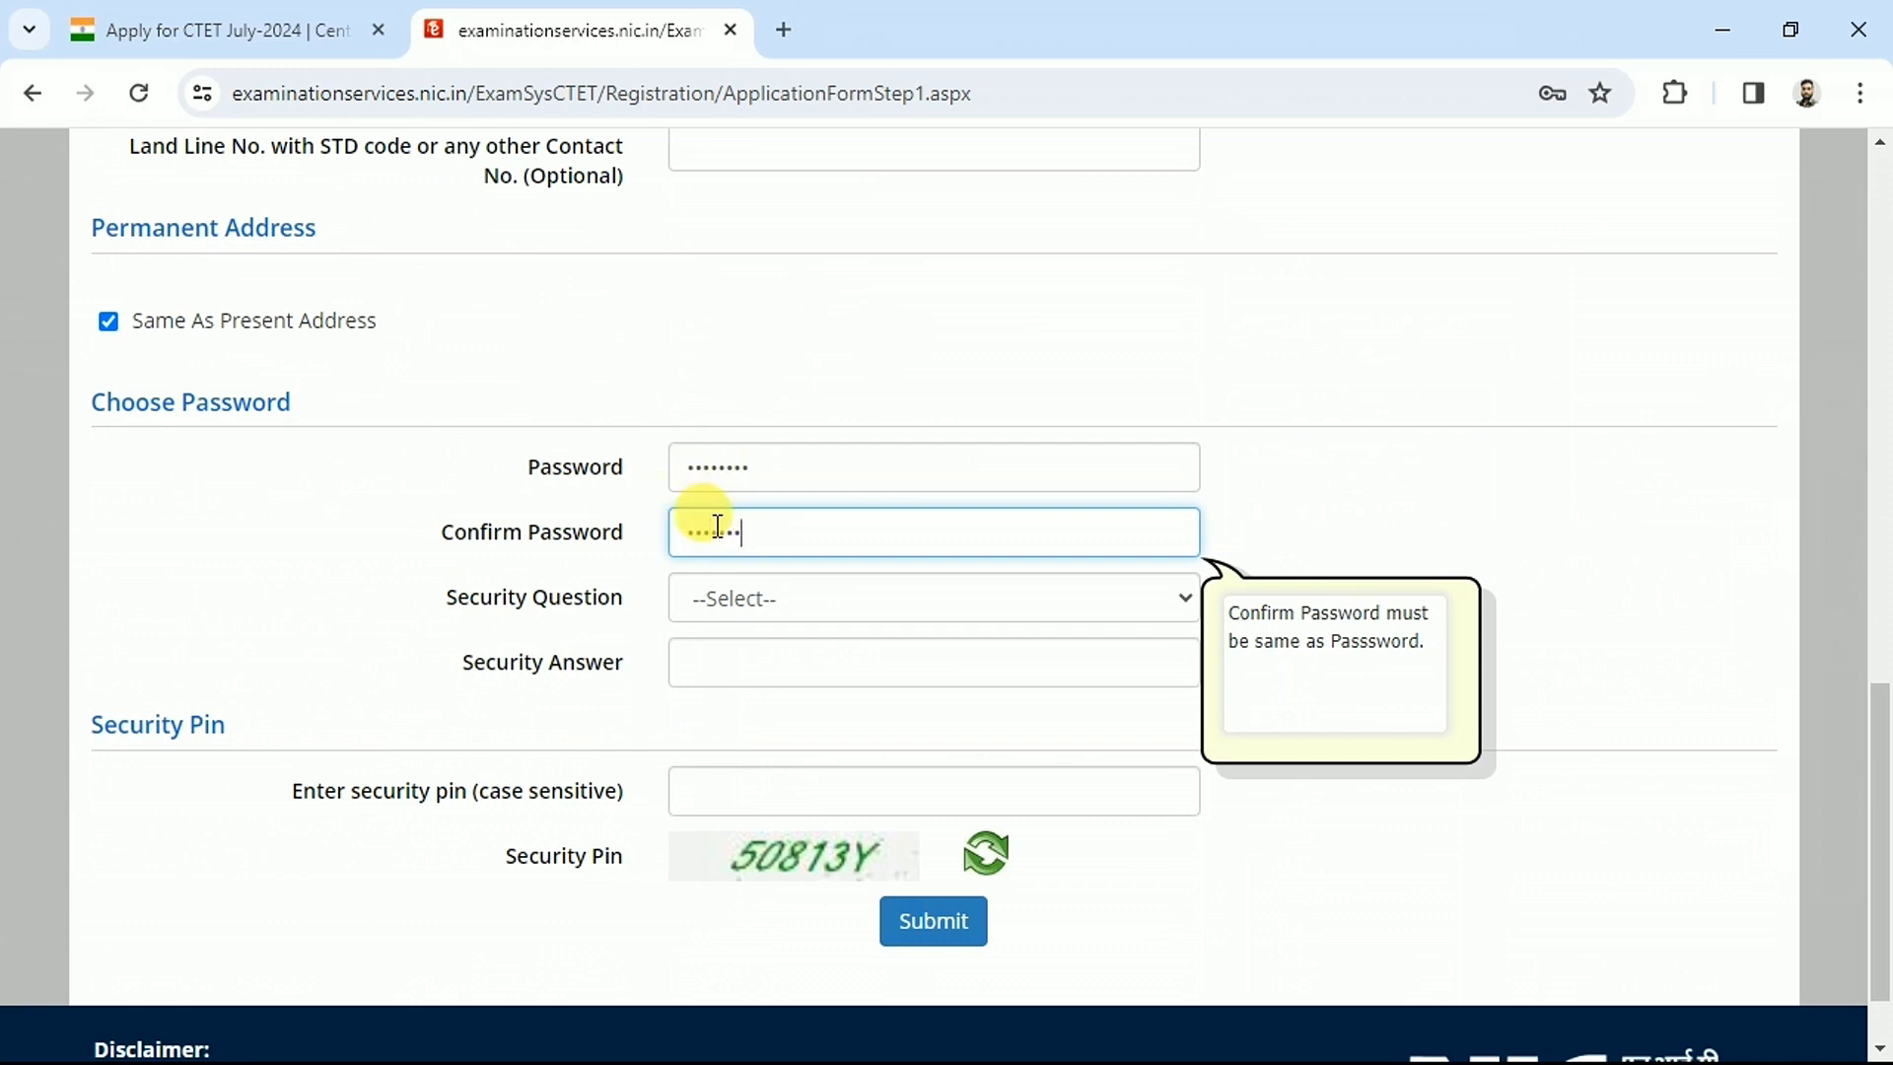
left_click(747, 613)
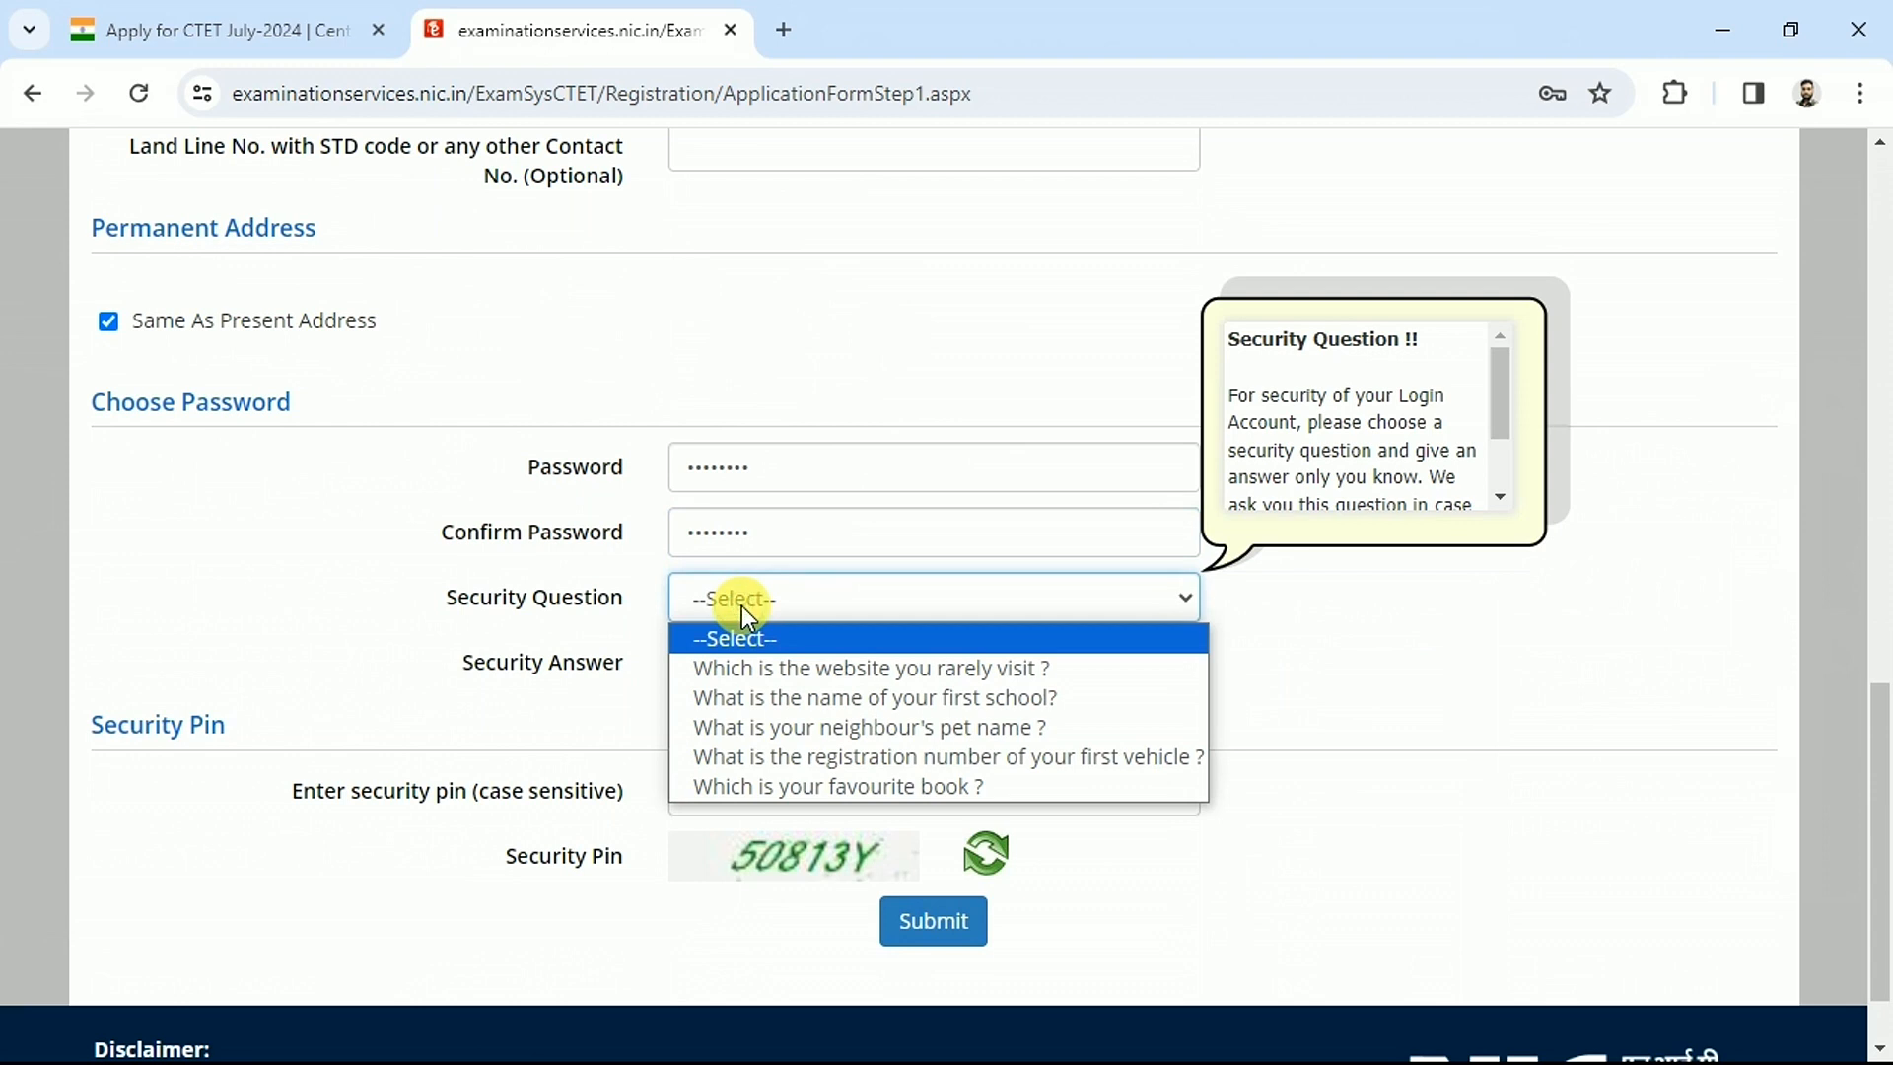
left_click(809, 786)
left_click_drag(493, 597, 643, 619)
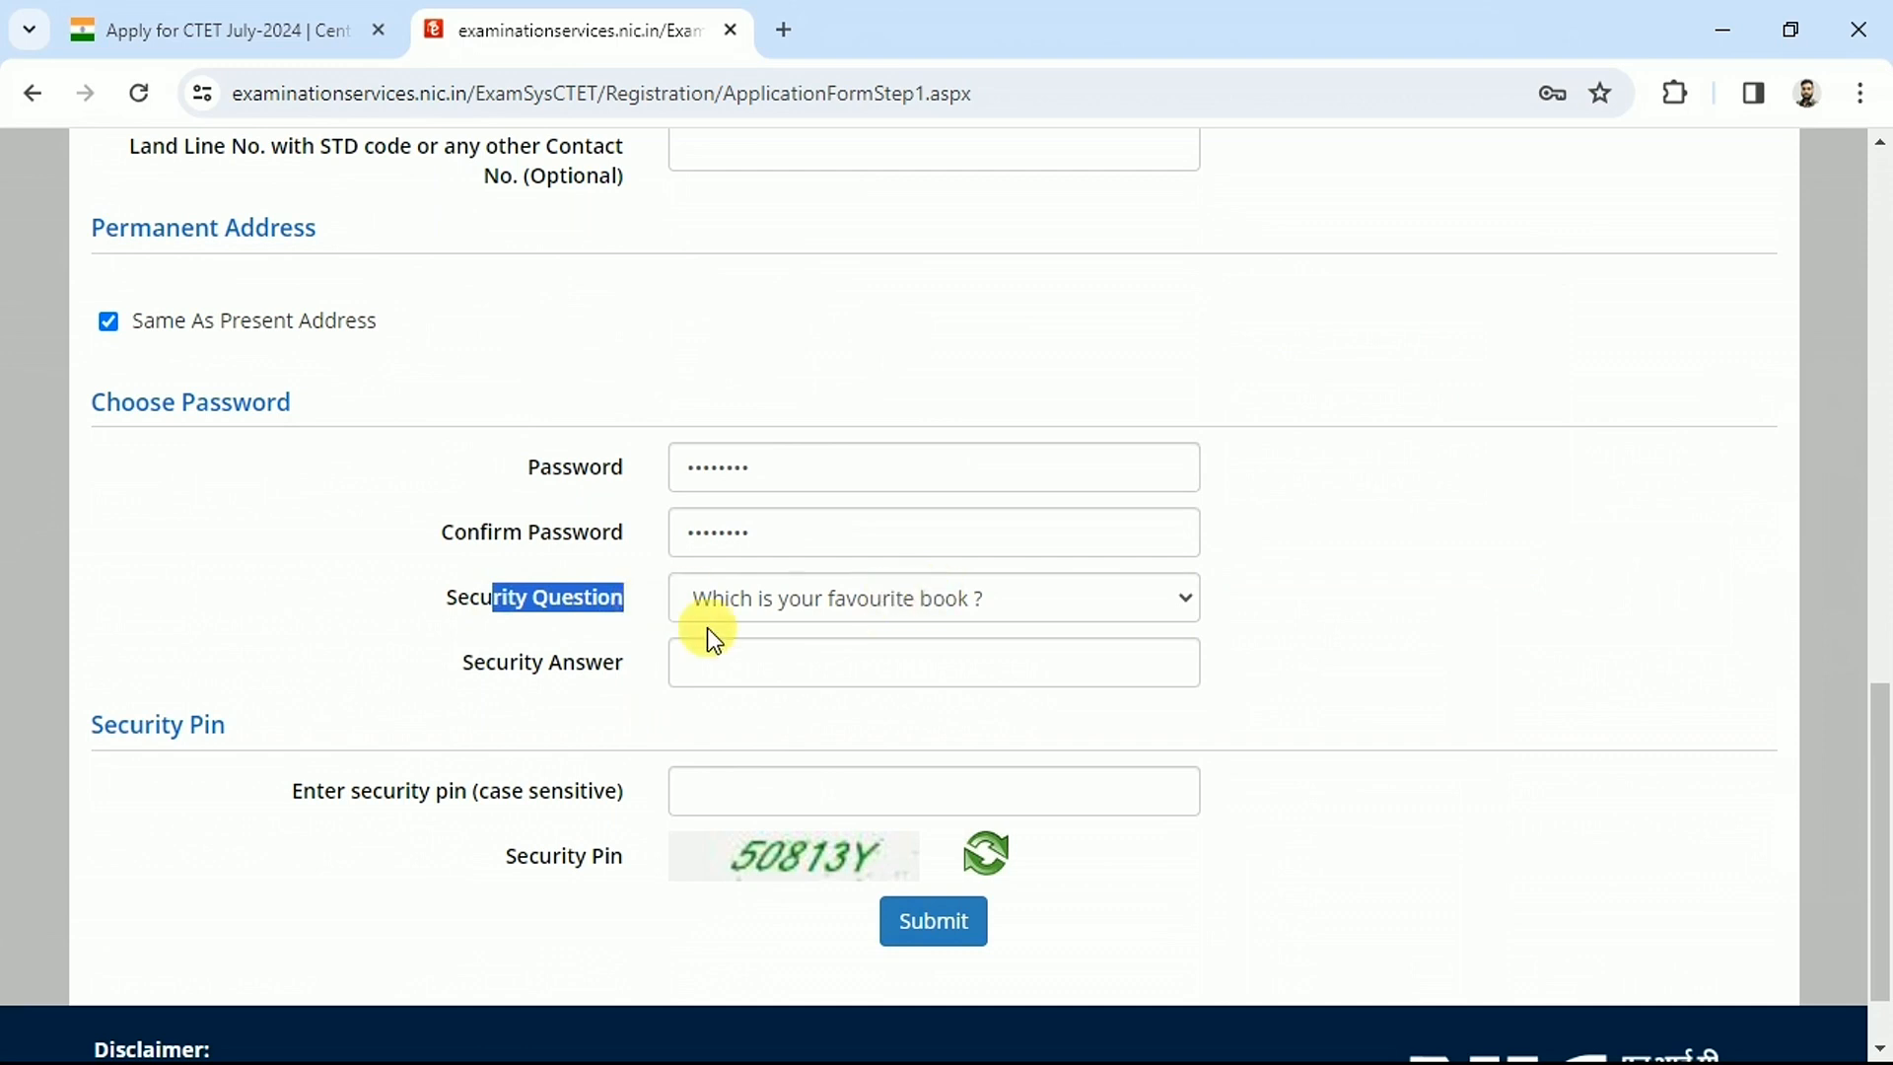
left_click(570, 632)
Enter the security answer and the case-sensitive security pin, then submit for review
left_click(804, 656)
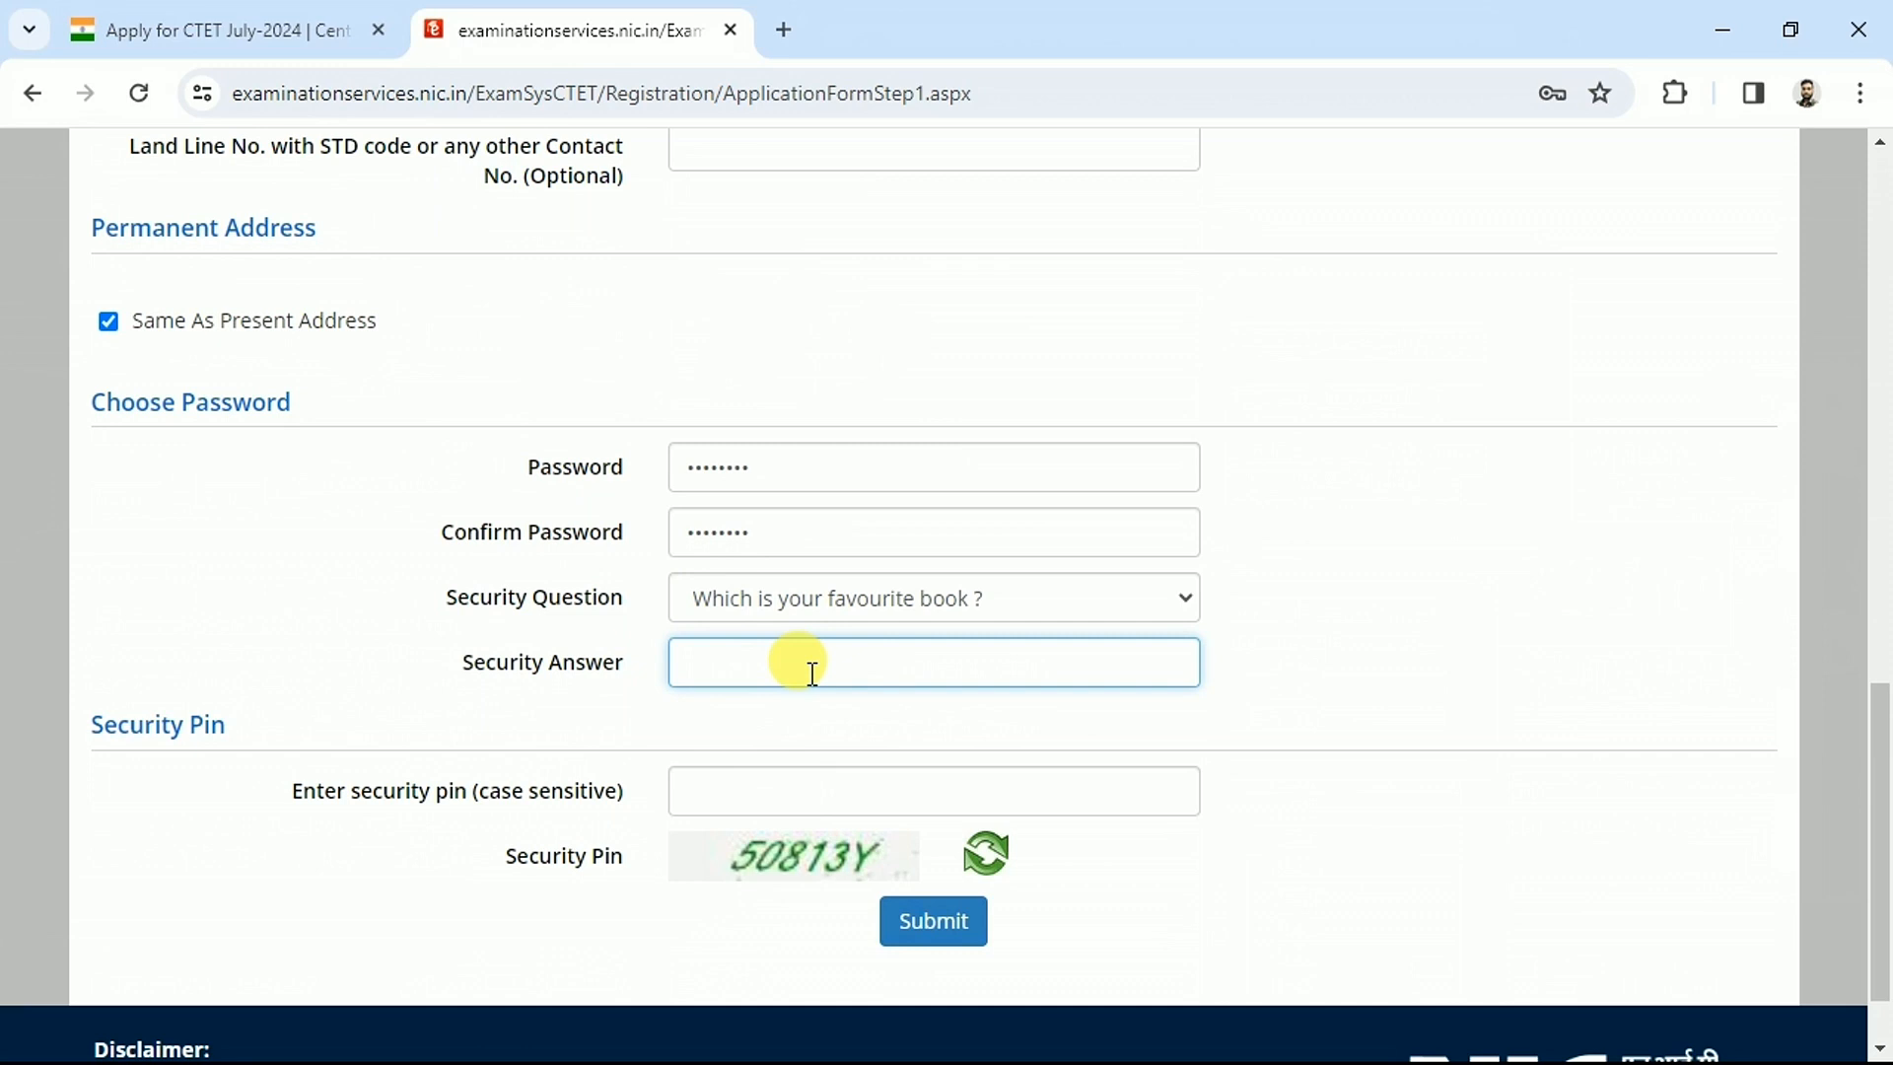
type("•••••••")
left_click(568, 754)
left_click_drag(373, 791, 524, 790)
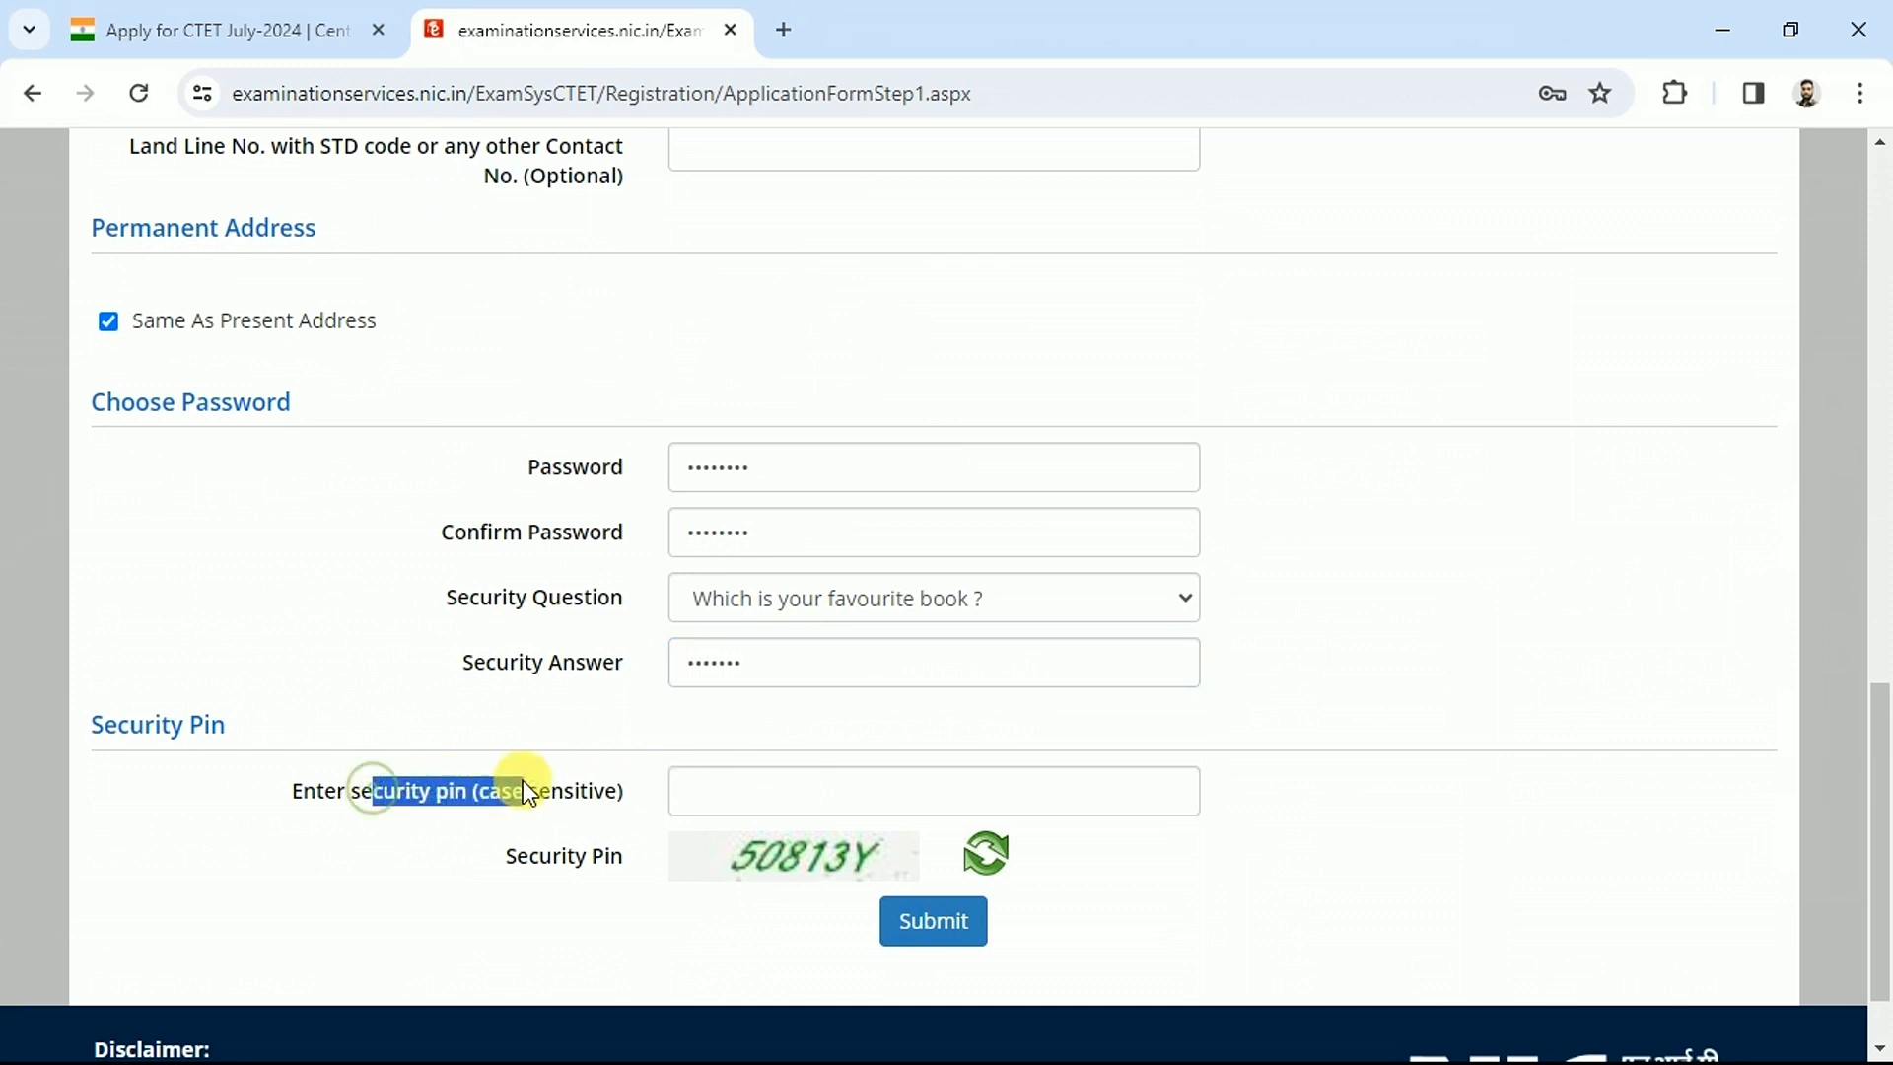
left_click(761, 784)
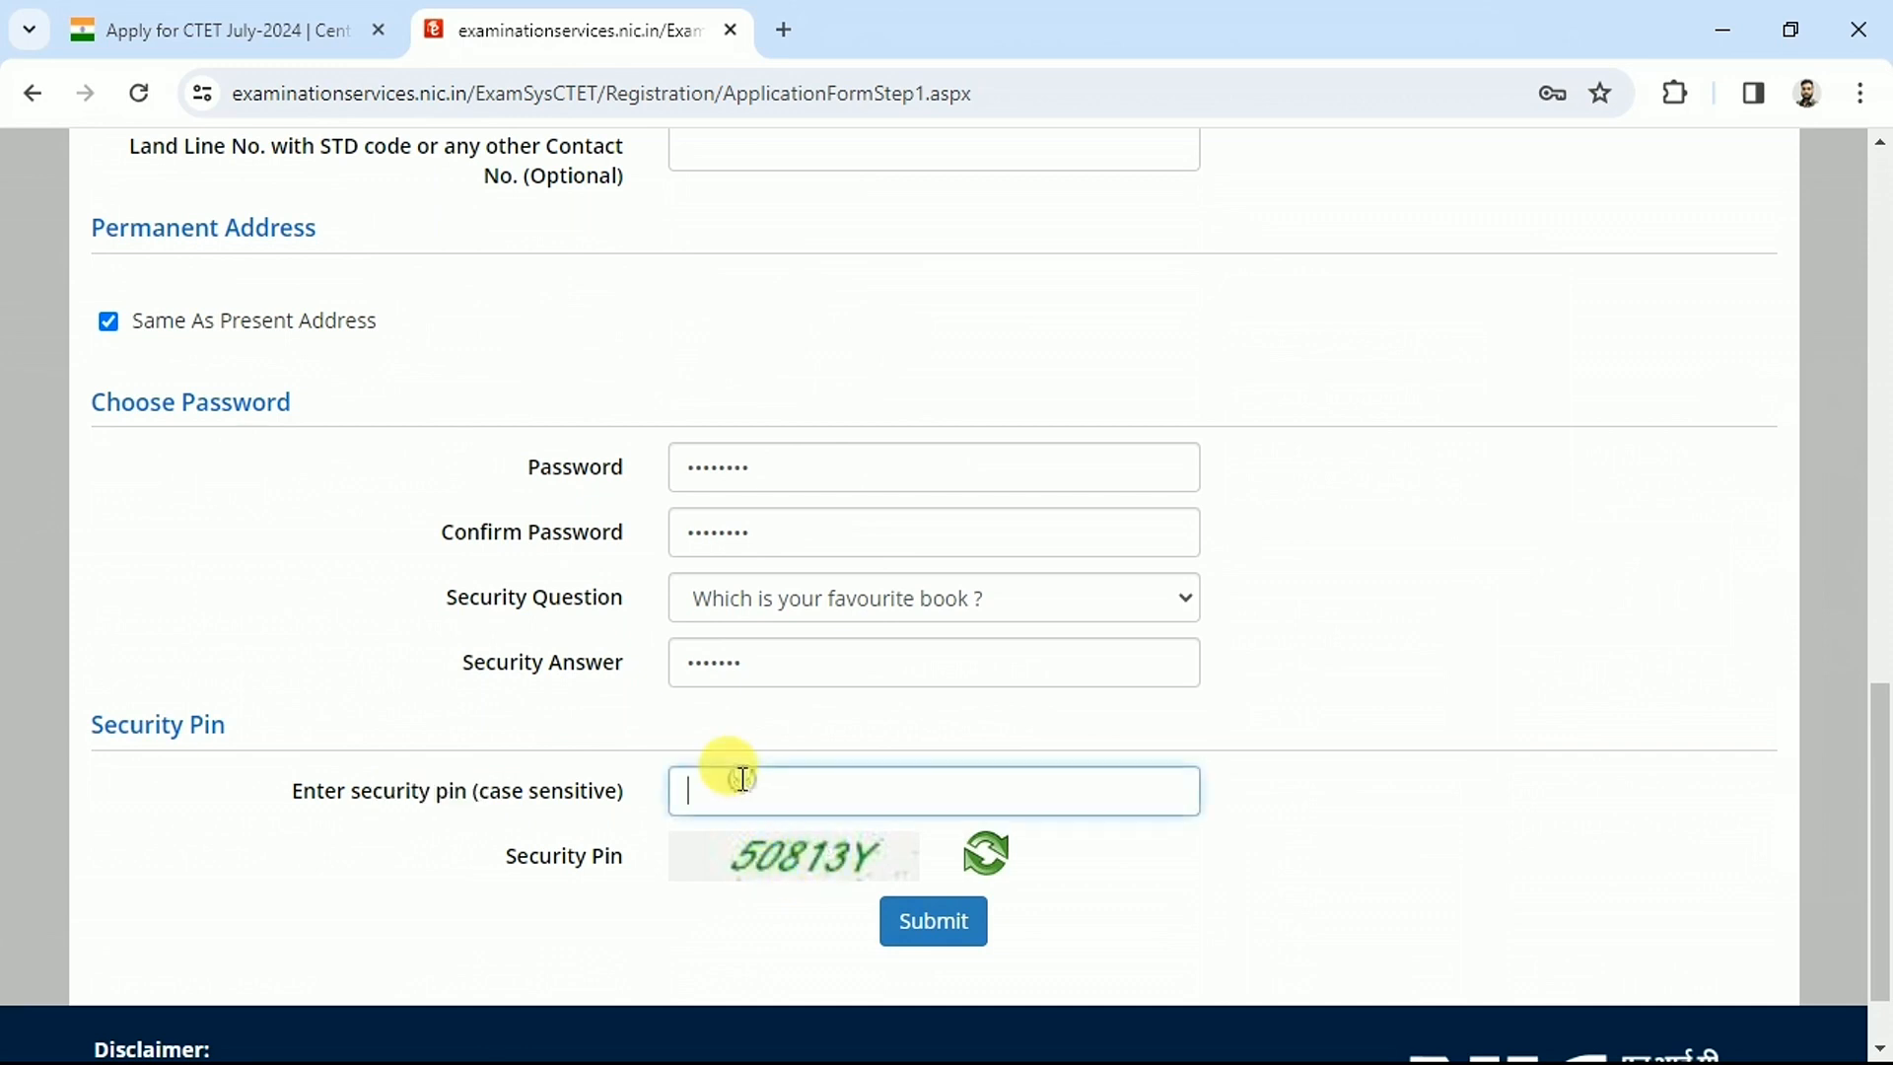
left_click(942, 932)
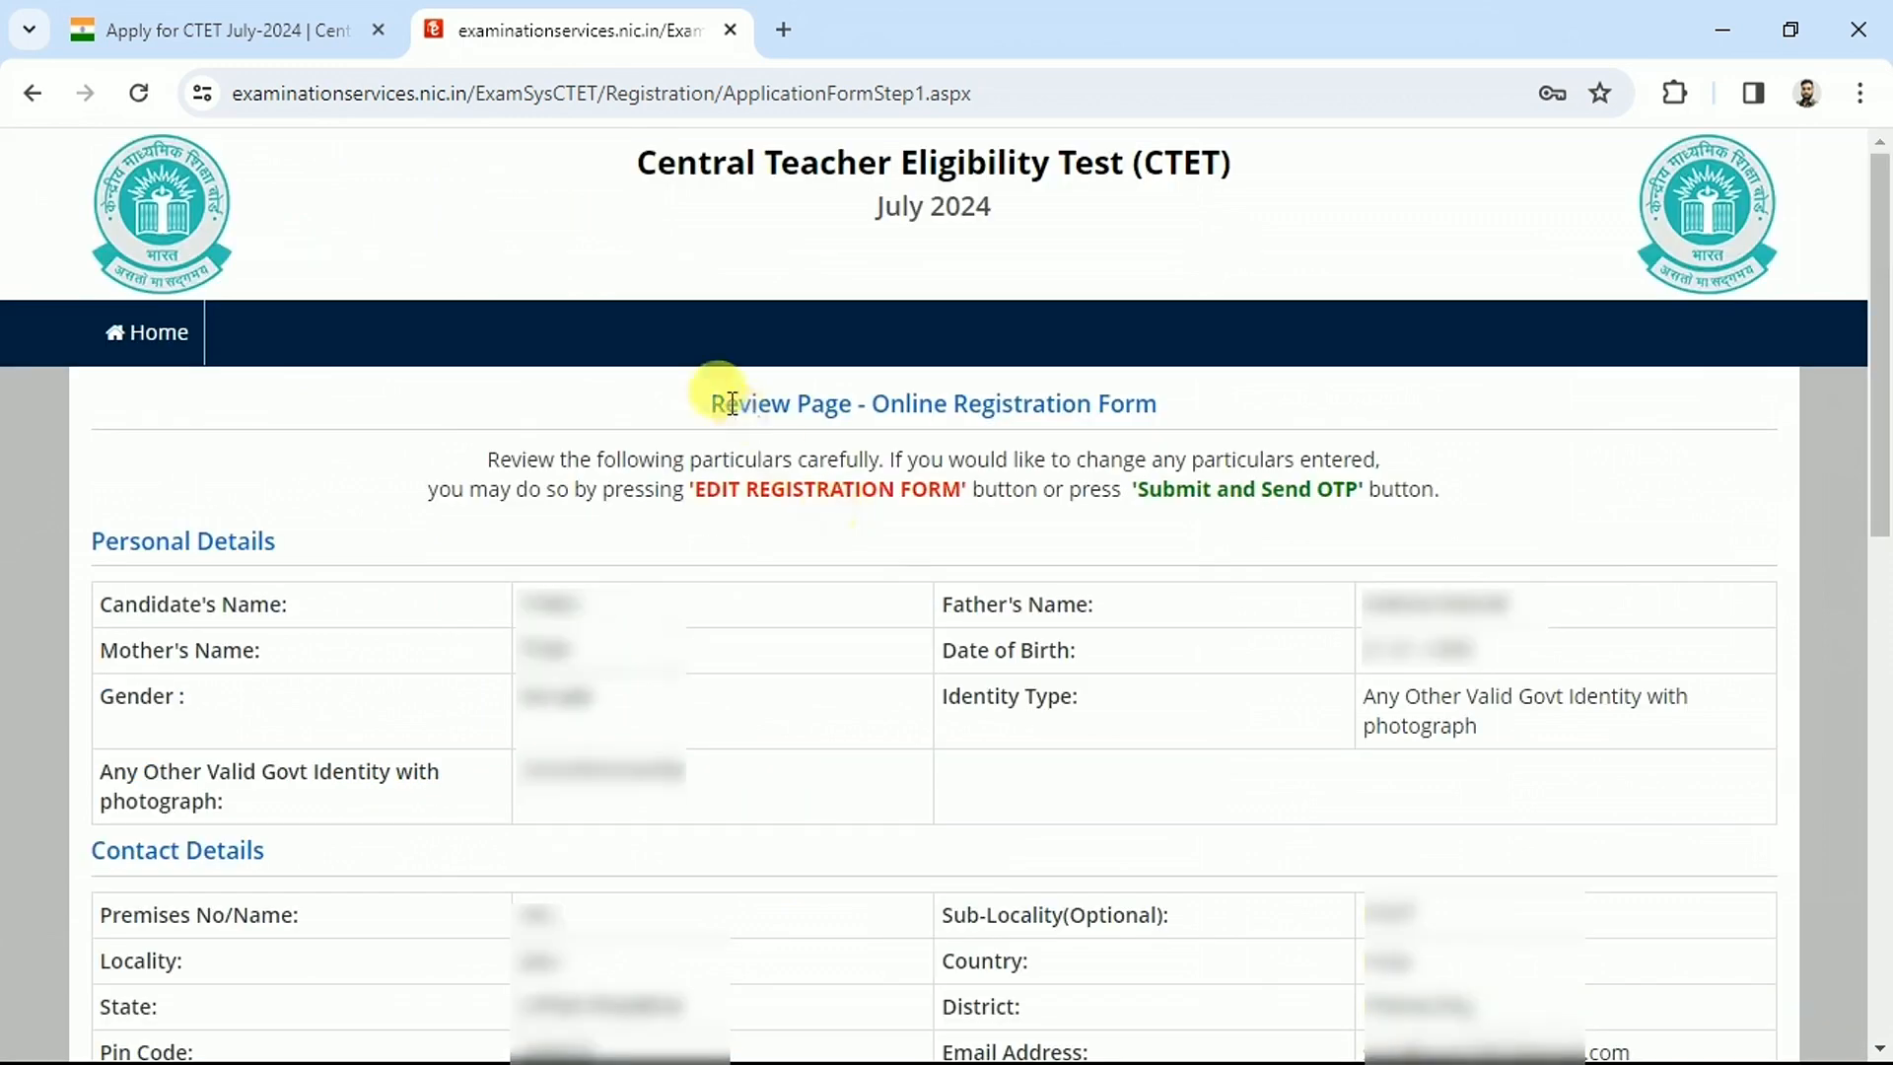
Tick all eight particulars: name, parents' names, address, gender, mobile, birth date, email
left_click_drag(712, 402, 1090, 469)
left_click(1092, 472)
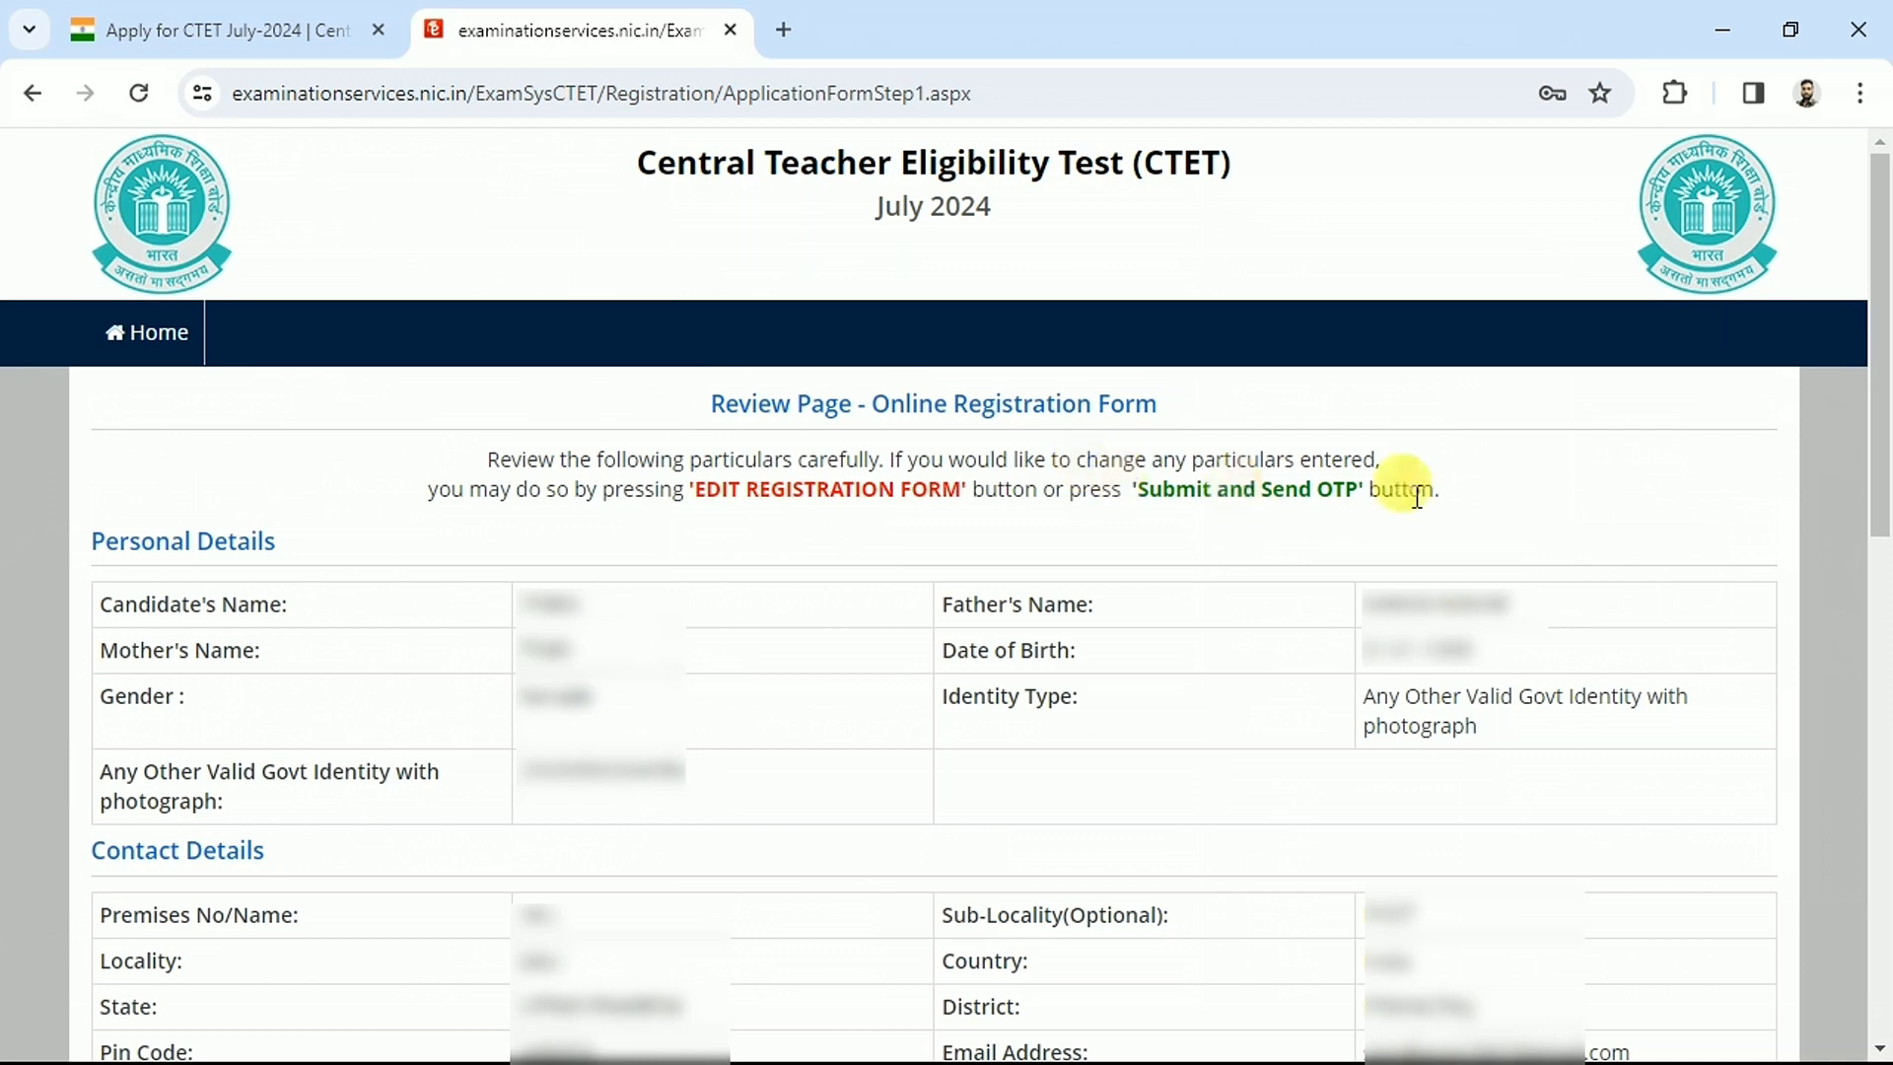
scroll(1881, 360, "down", 8)
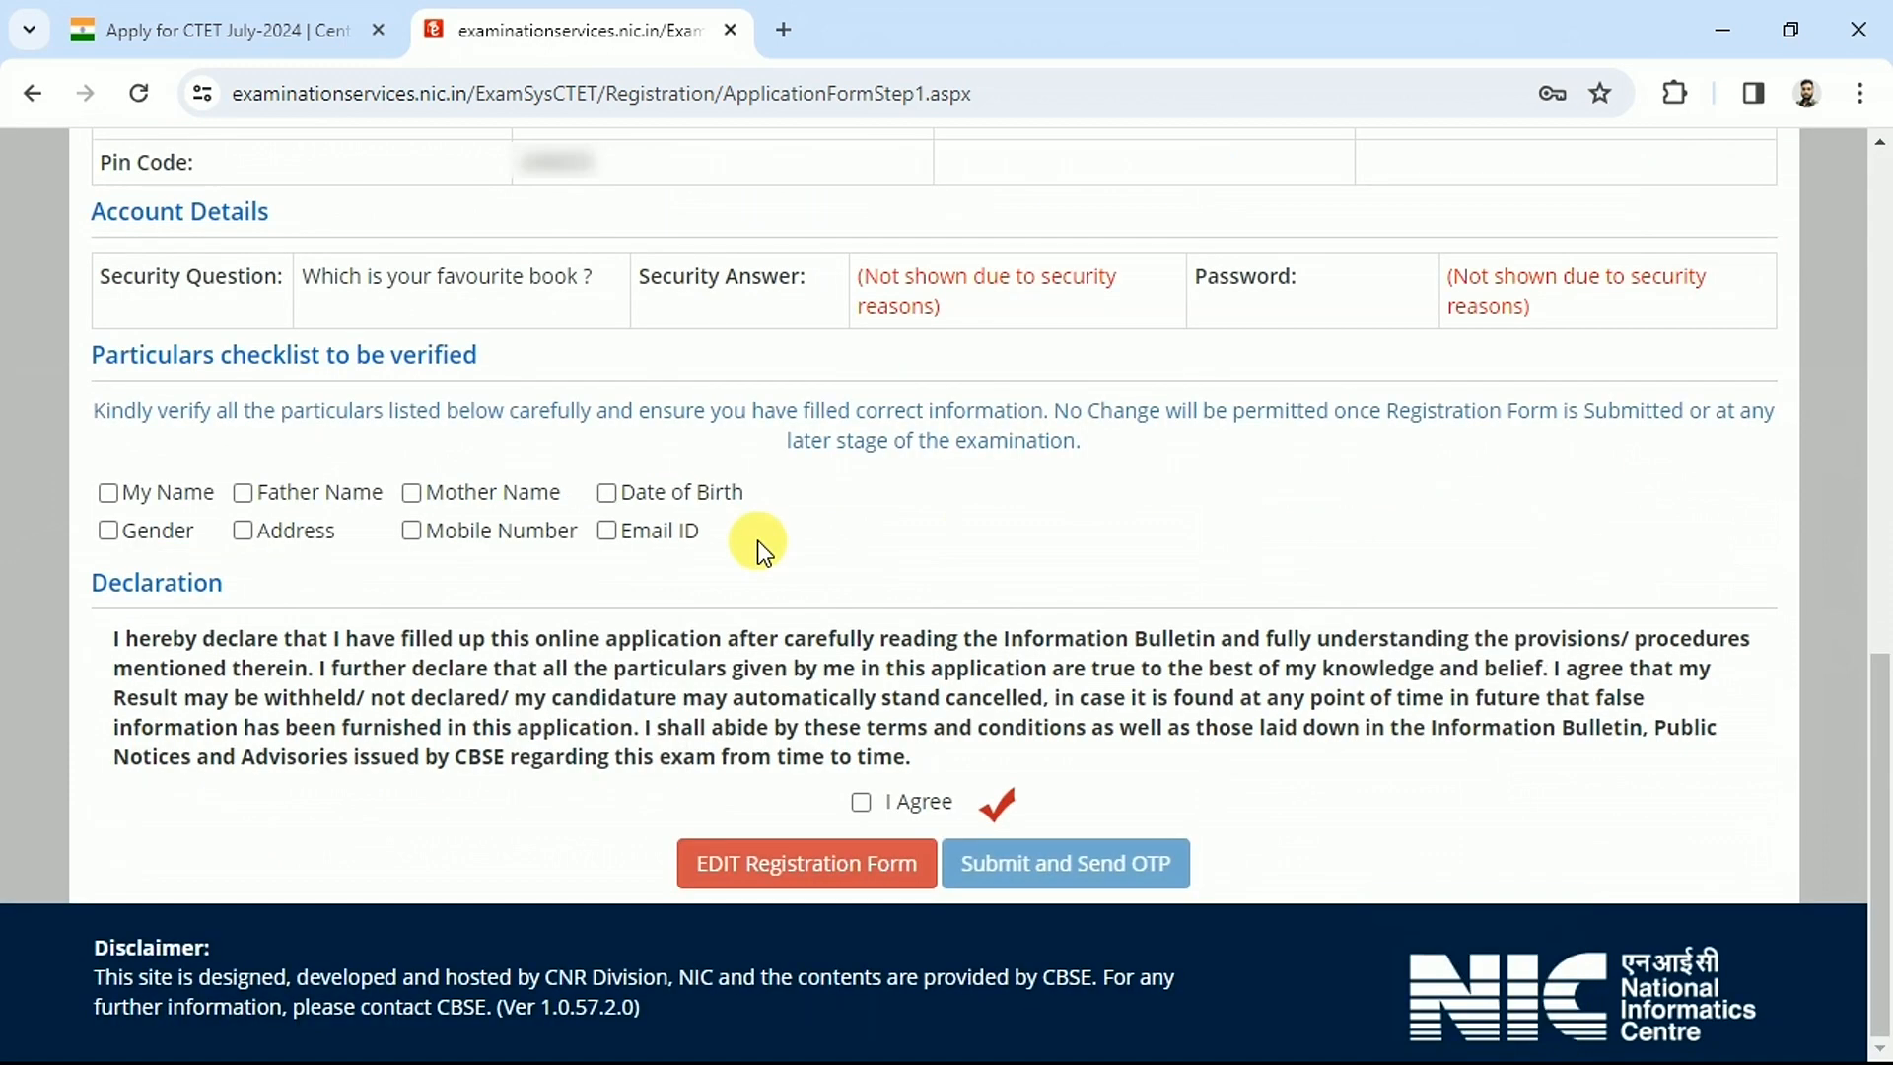
left_click(128, 493)
left_click(315, 498)
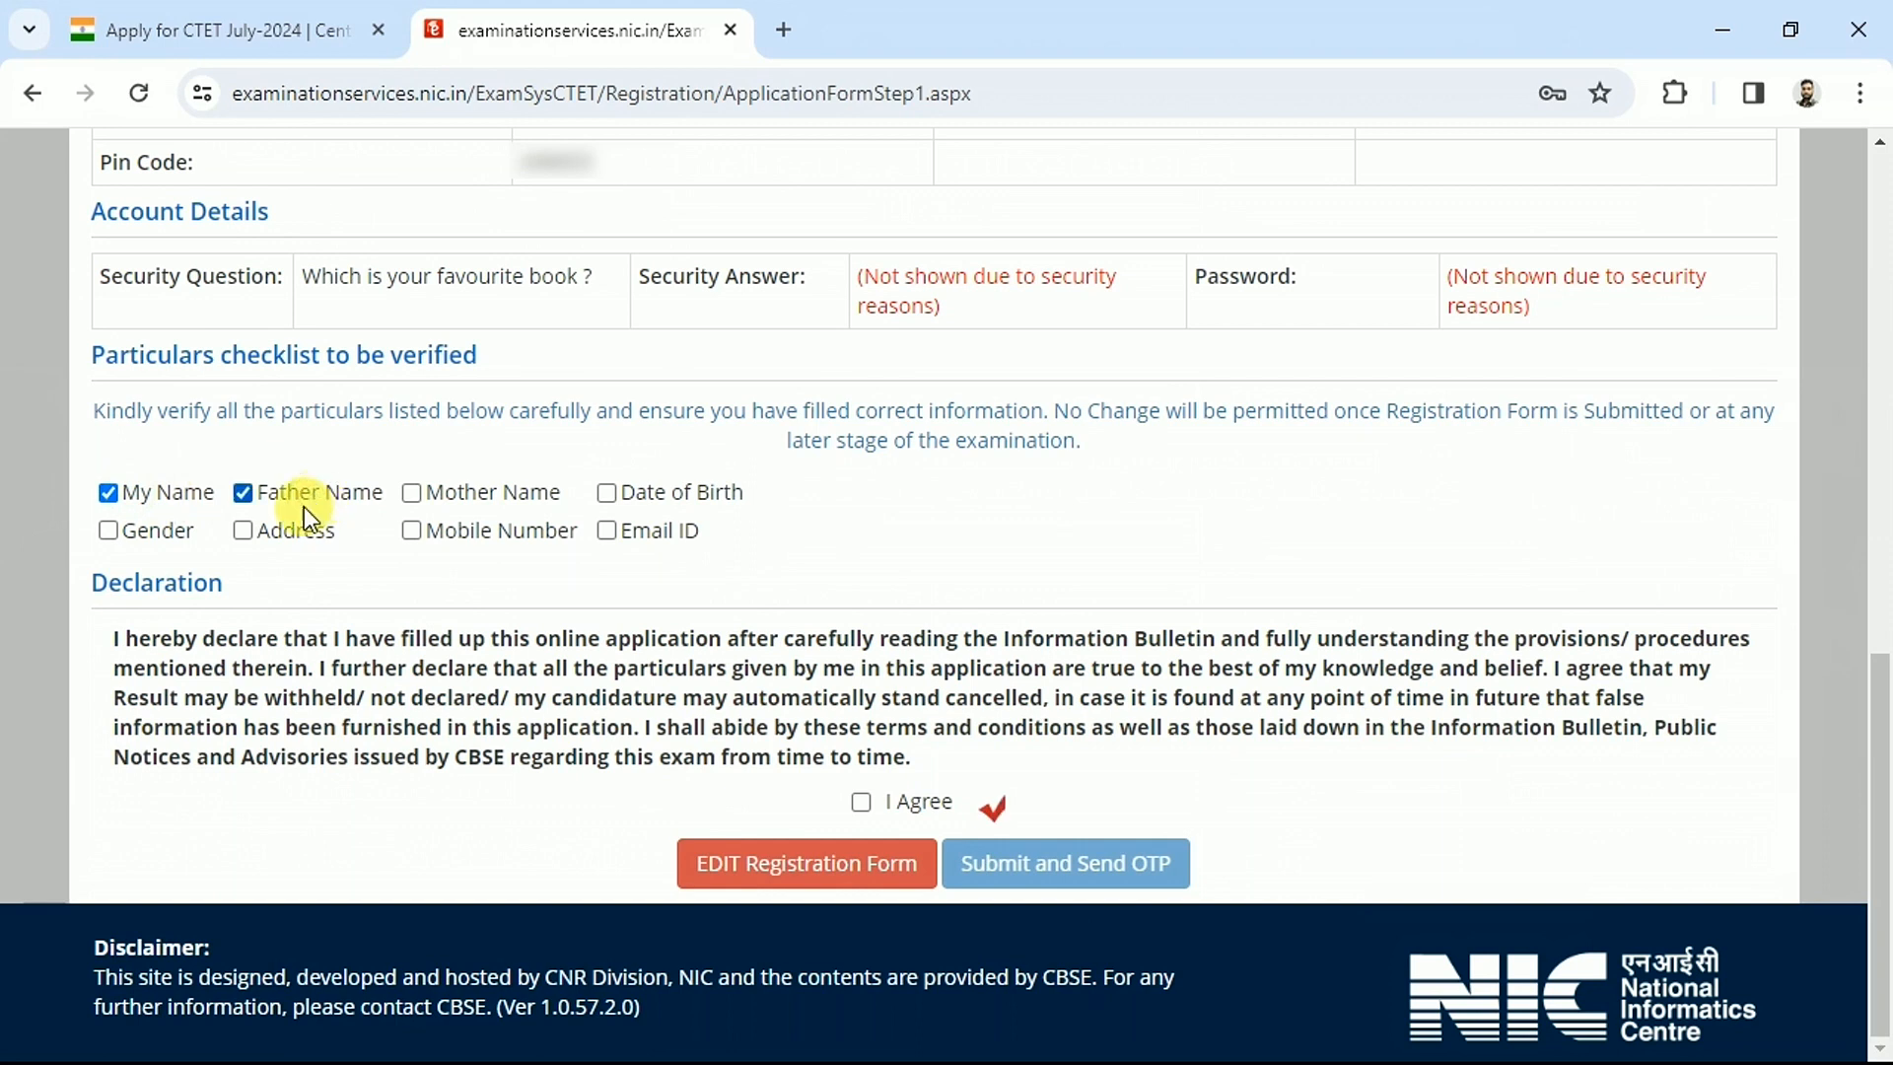
left_click(278, 522)
left_click(158, 527)
left_click(448, 495)
left_click(460, 531)
left_click(667, 493)
left_click(663, 532)
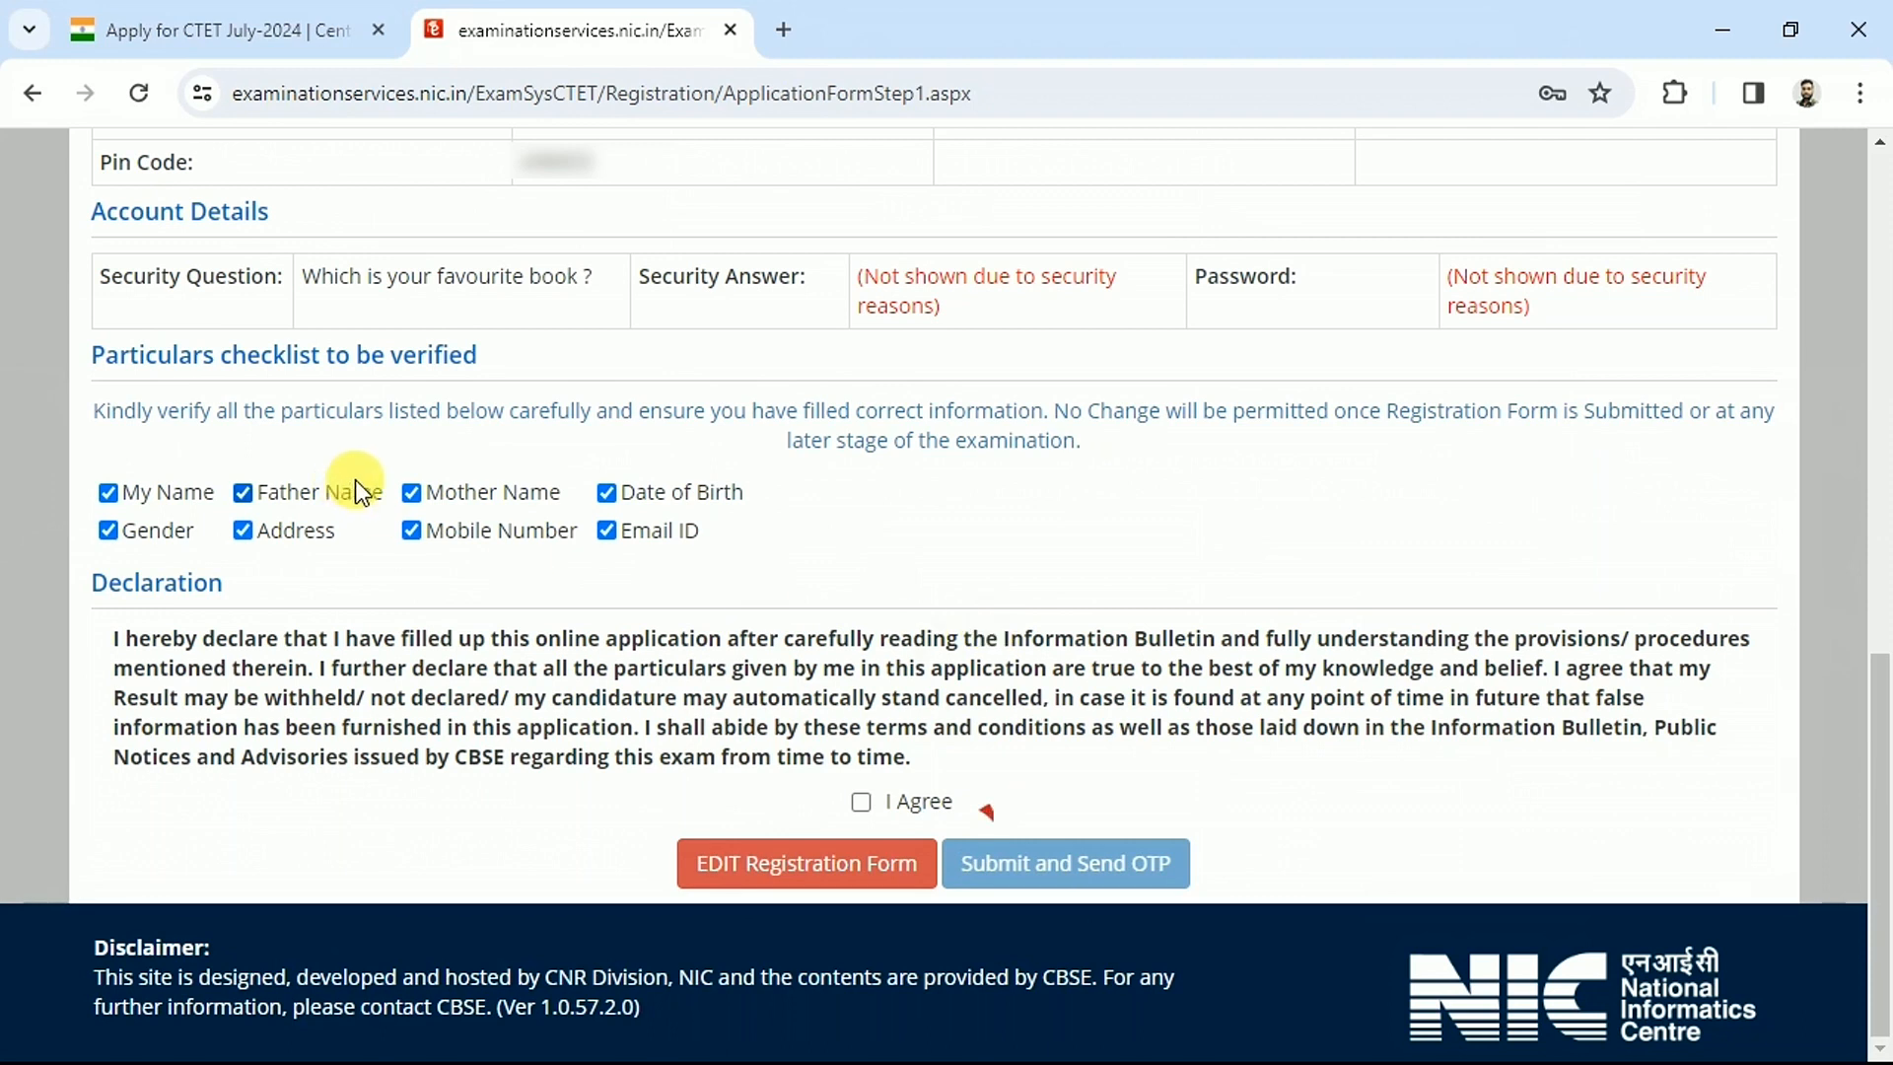
Agree to the declaration and submit the registration form with the OTP
left_click(866, 805)
left_click(1114, 873)
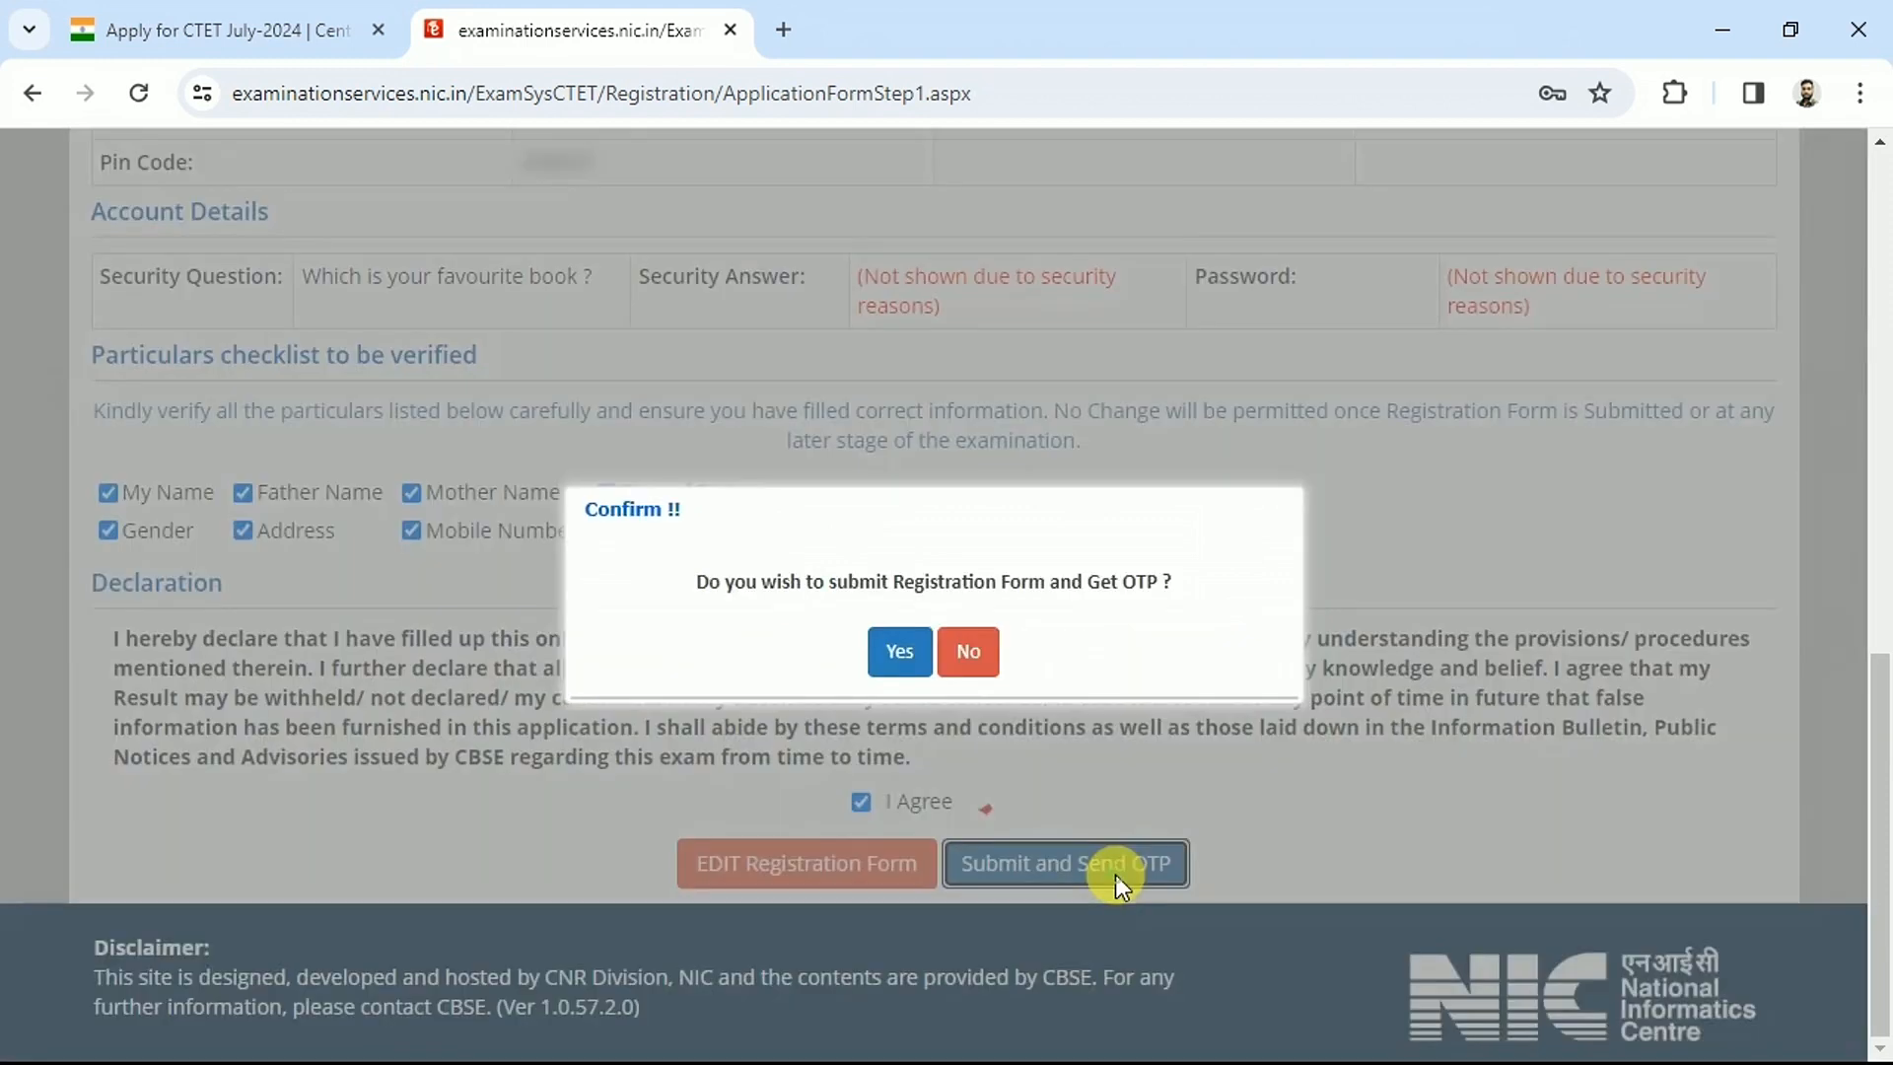
left_click(902, 654)
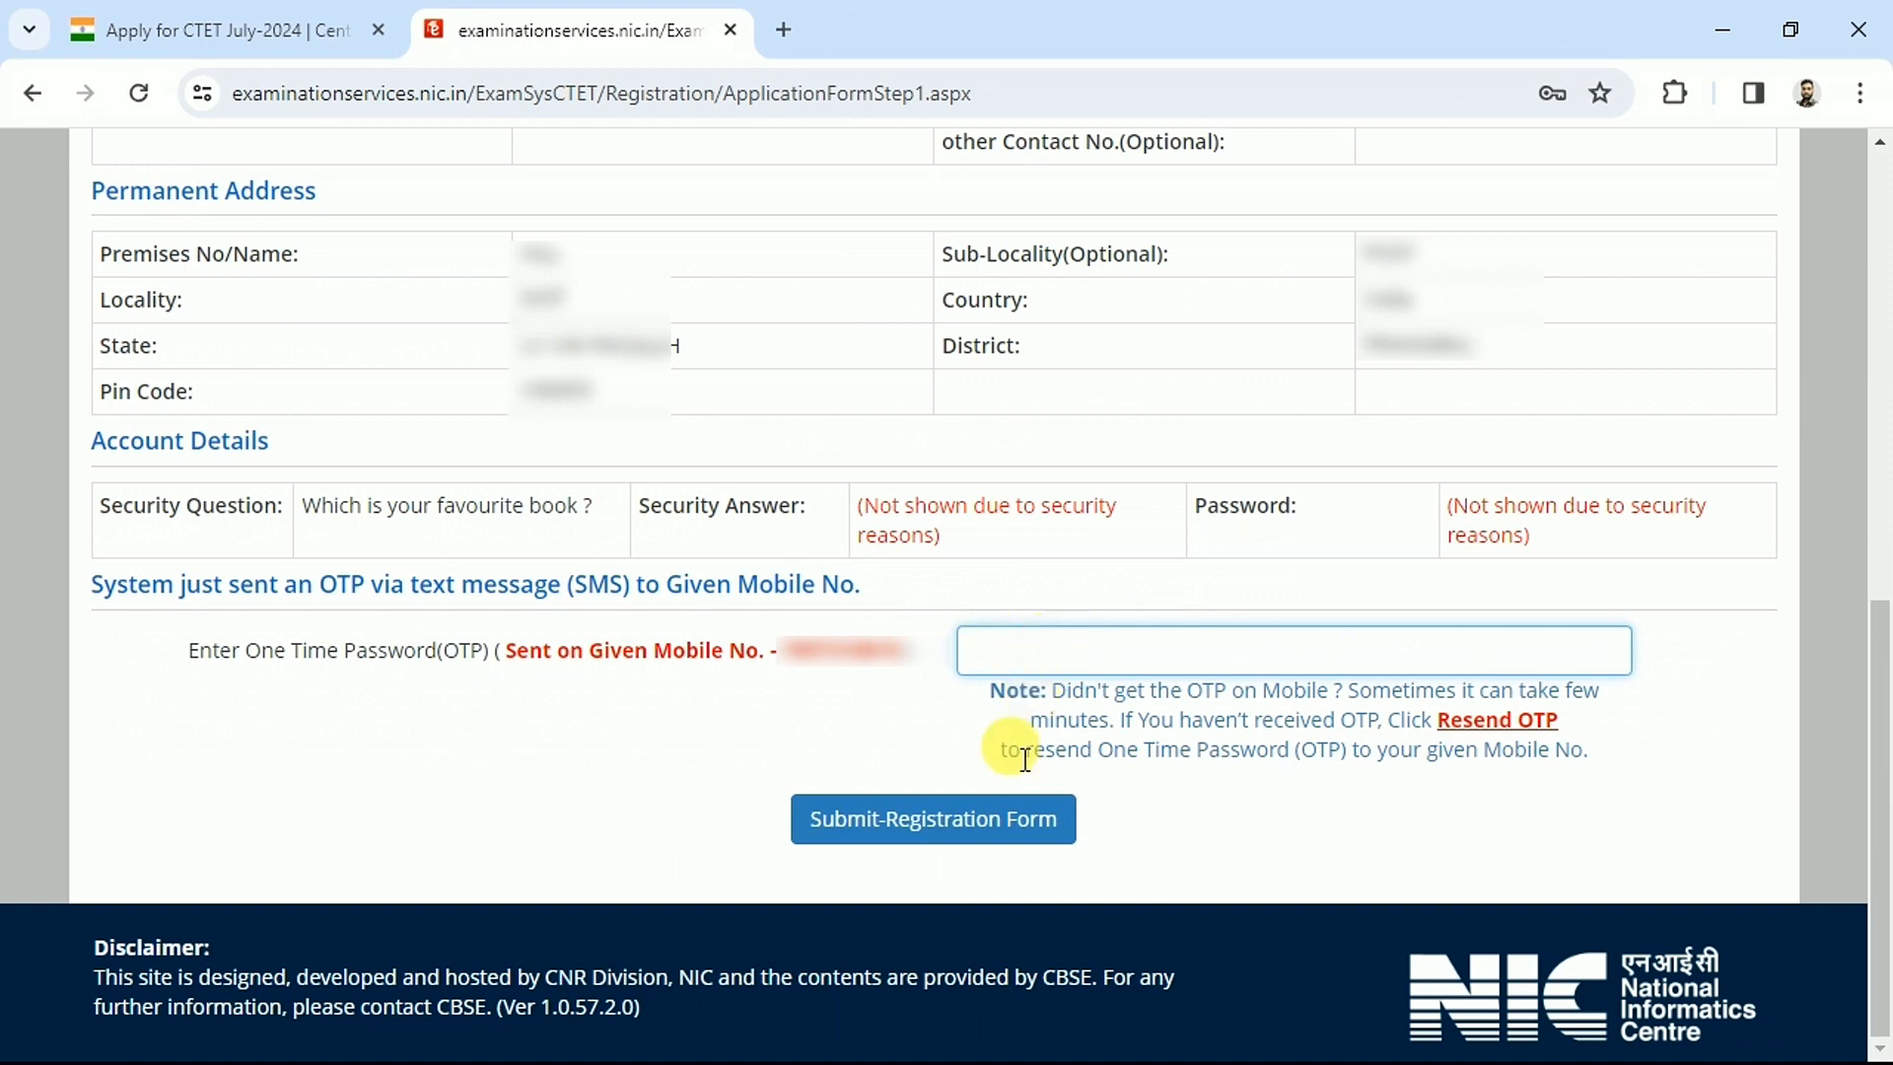
left_click(930, 831)
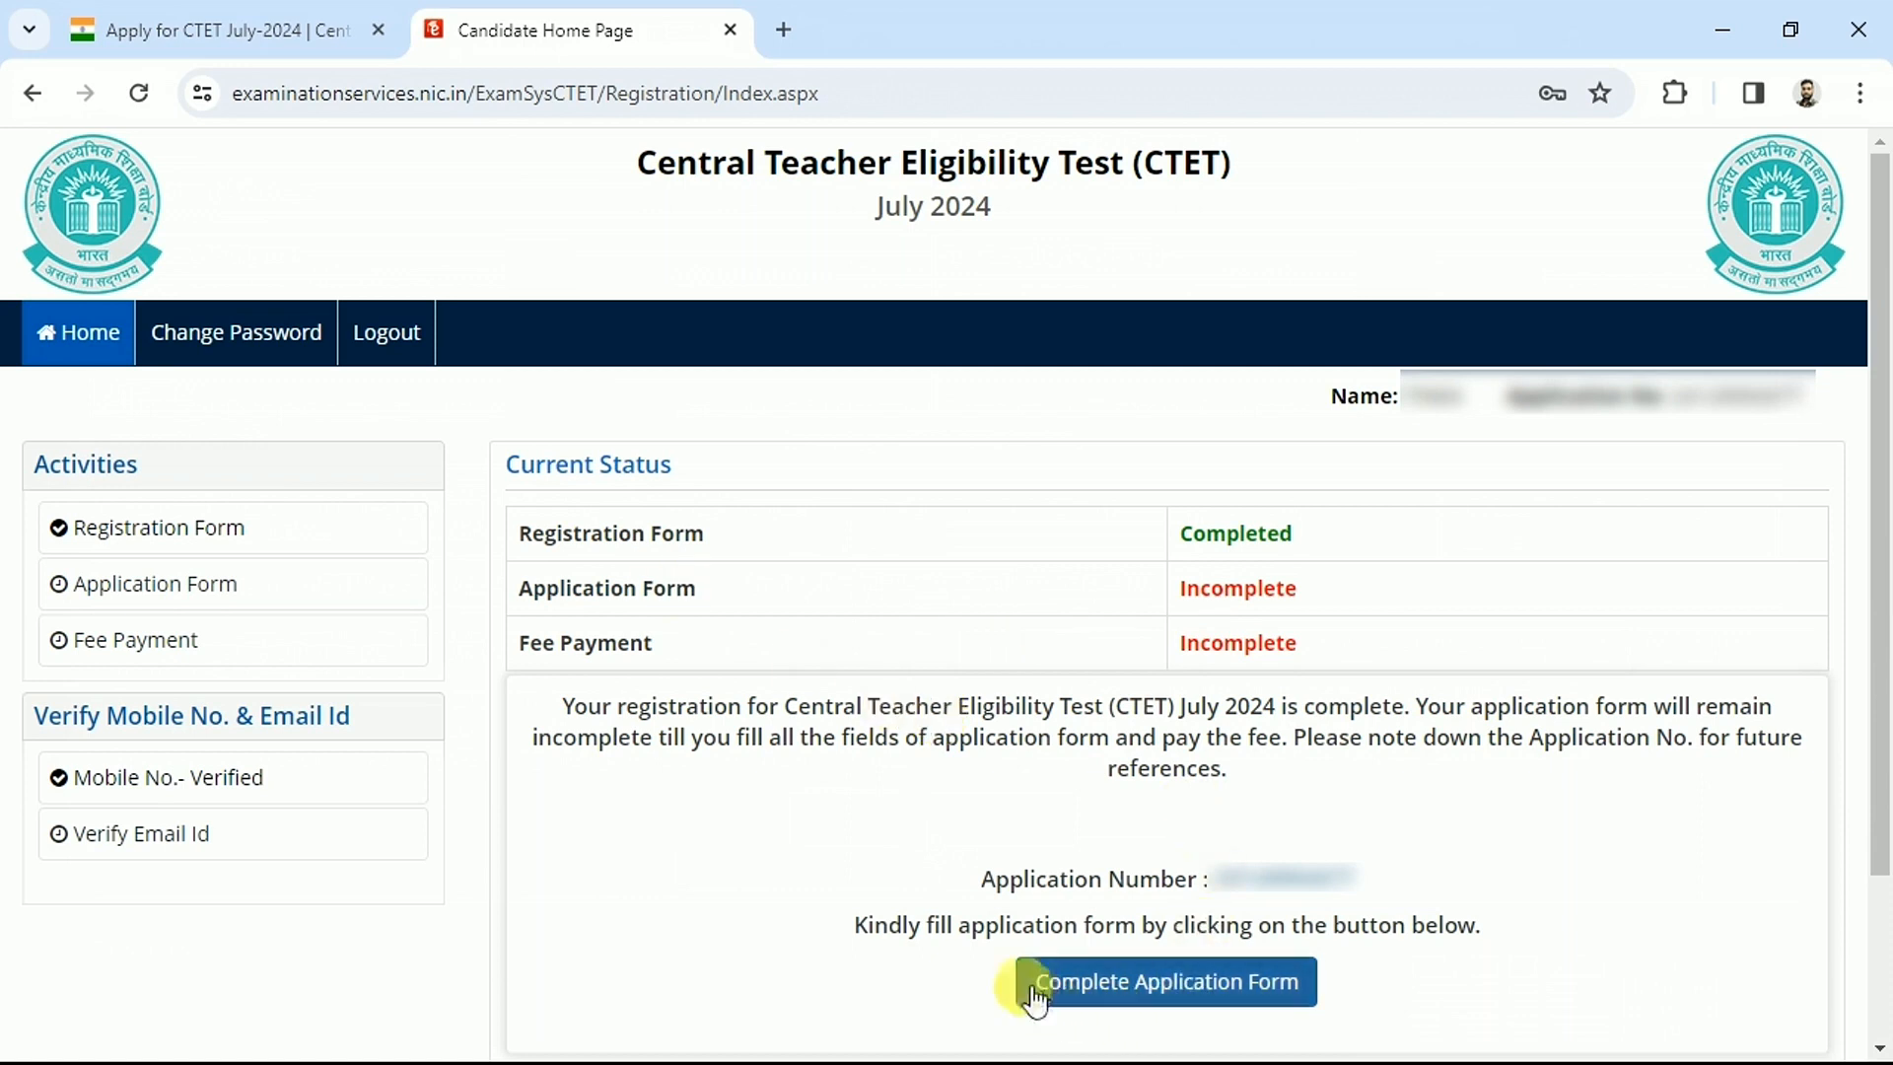
Start the Complete Application Form, review the Application Status table and open Personal Details
left_click(1123, 986)
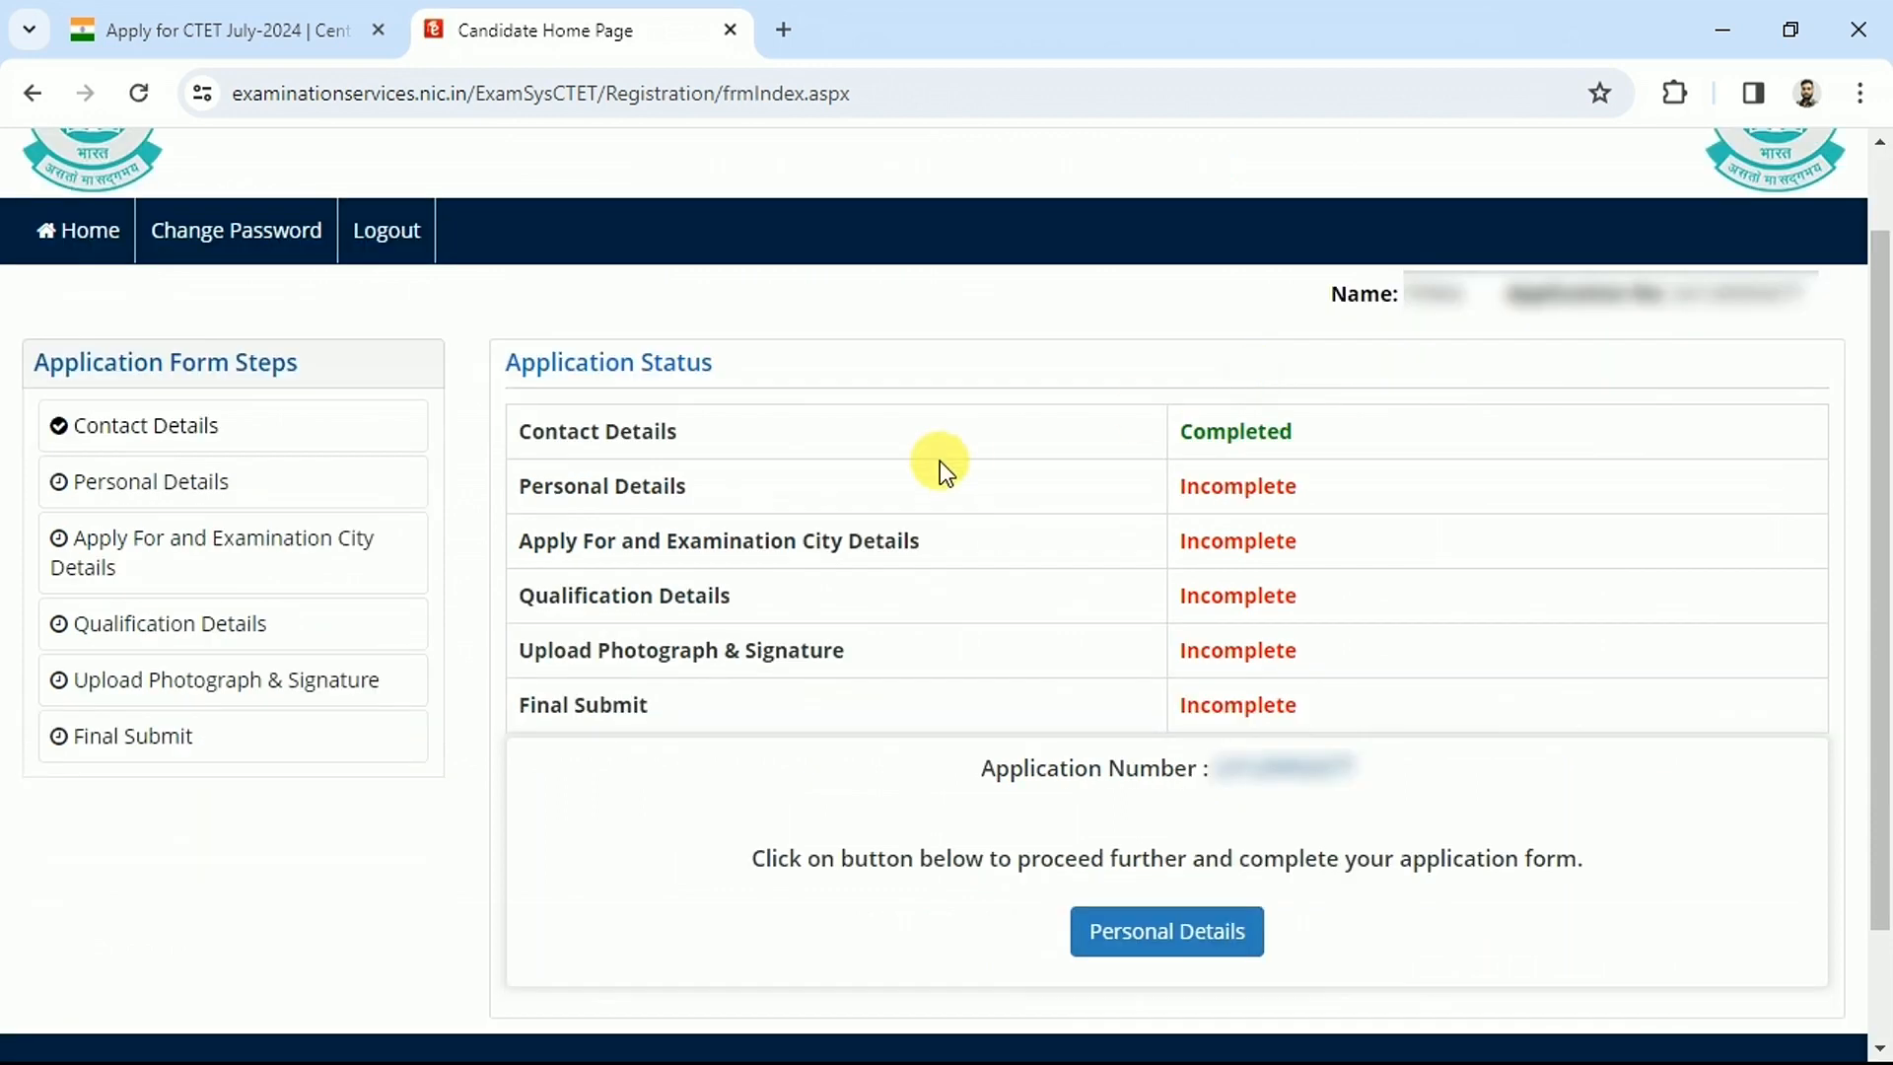
left_click_drag(533, 434, 676, 441)
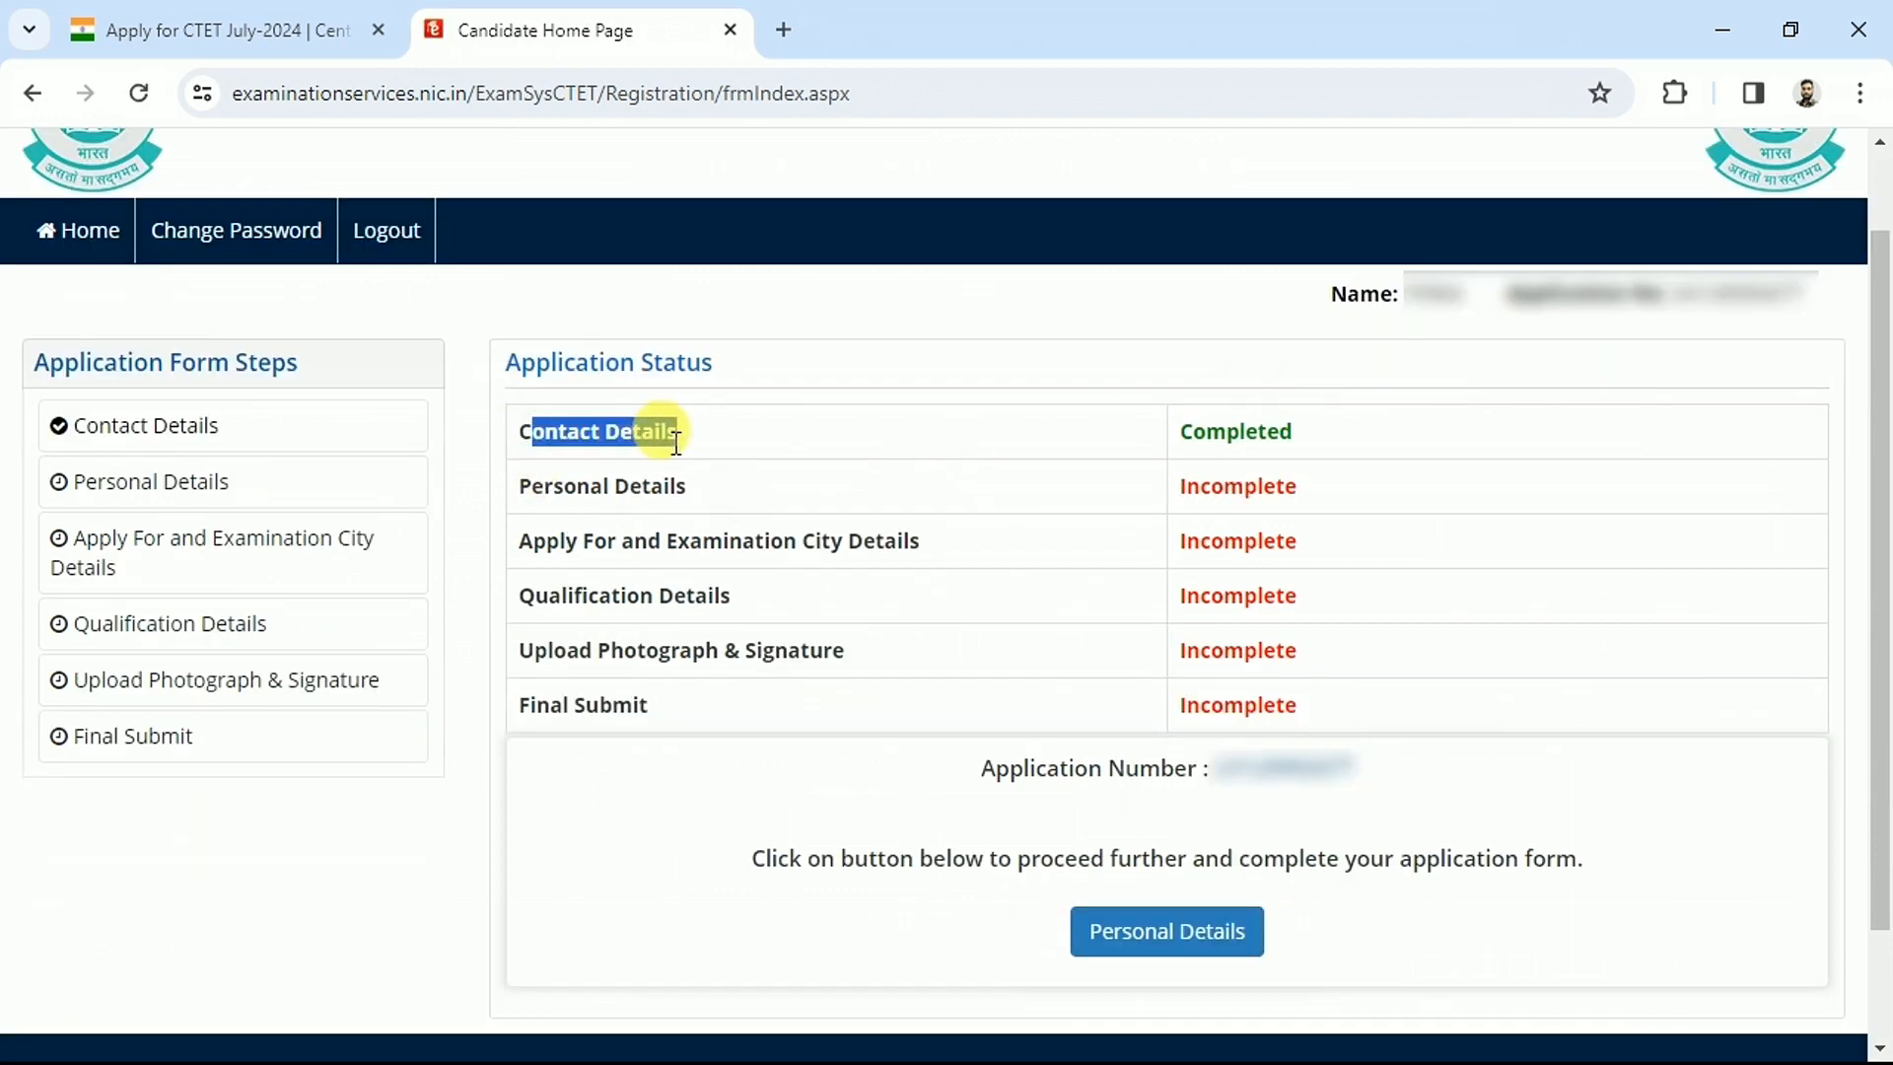
left_click_drag(564, 487, 635, 755)
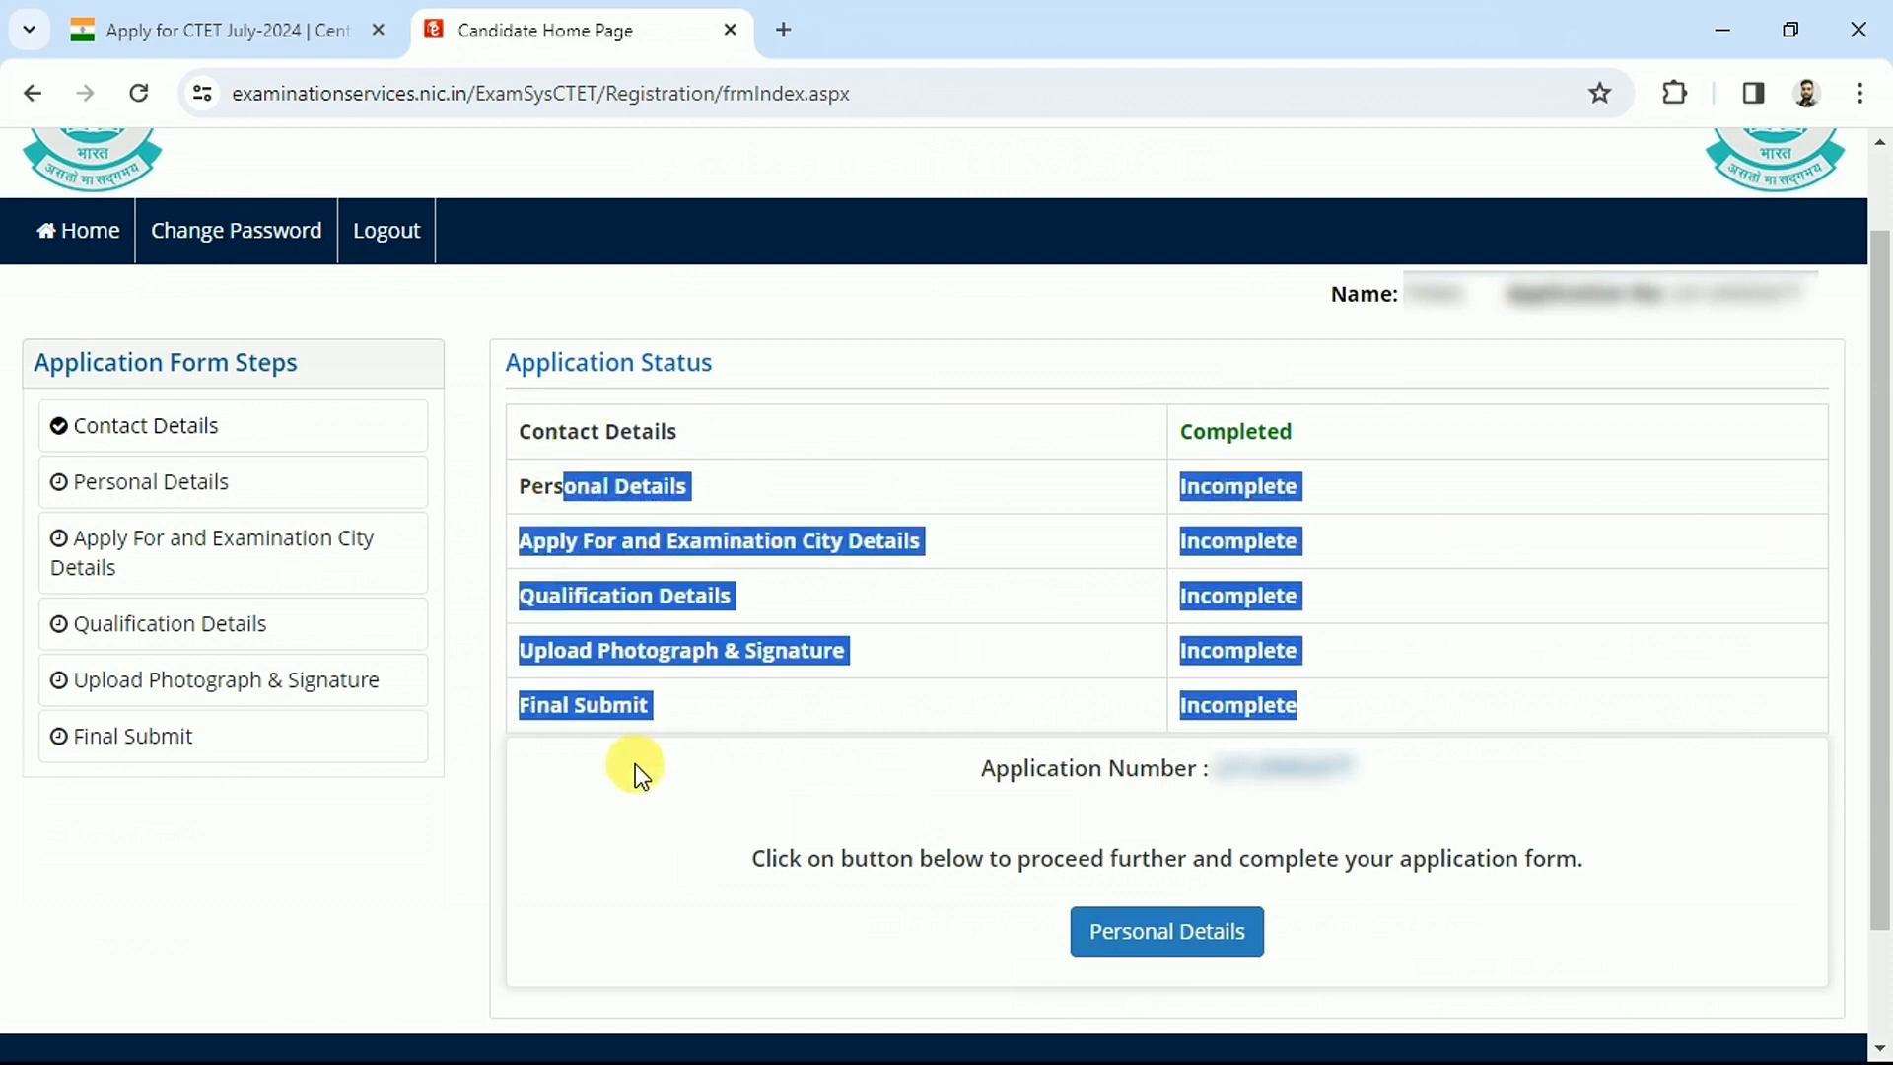
left_click(657, 507)
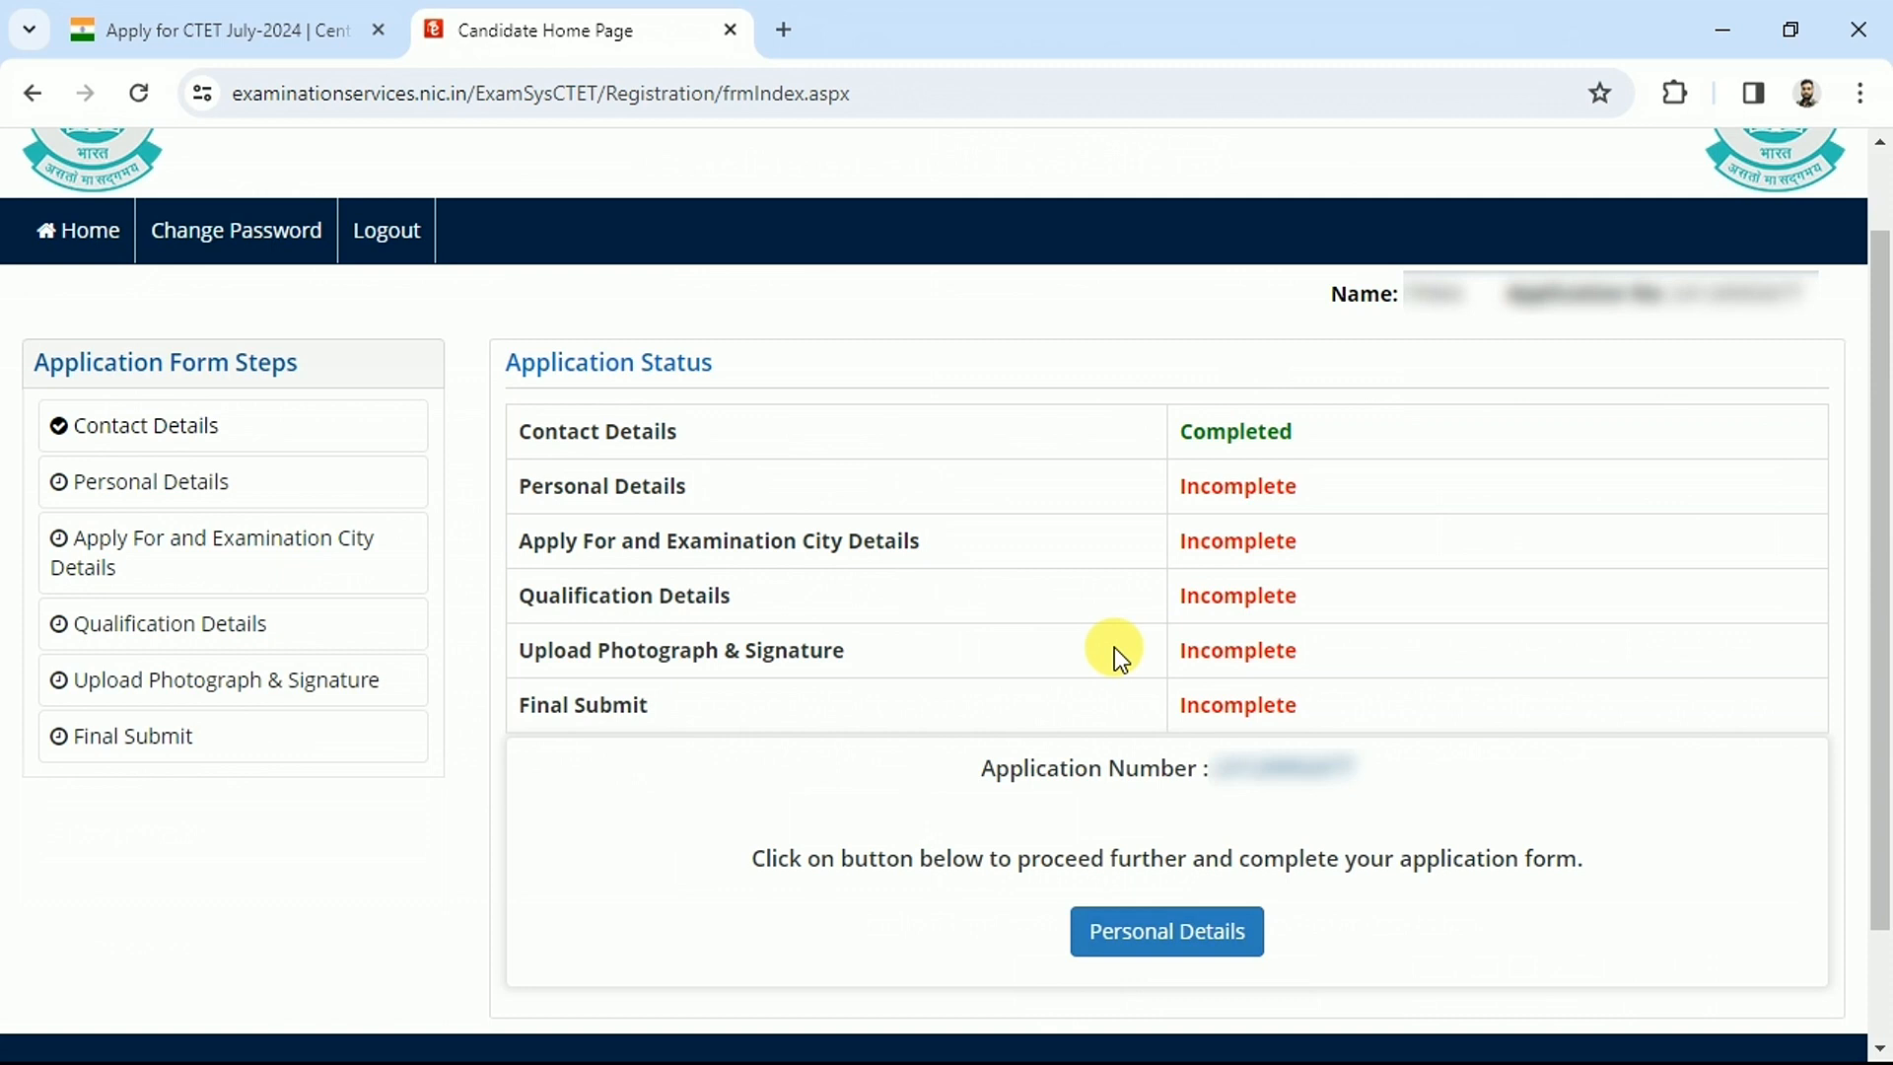
left_click(1166, 954)
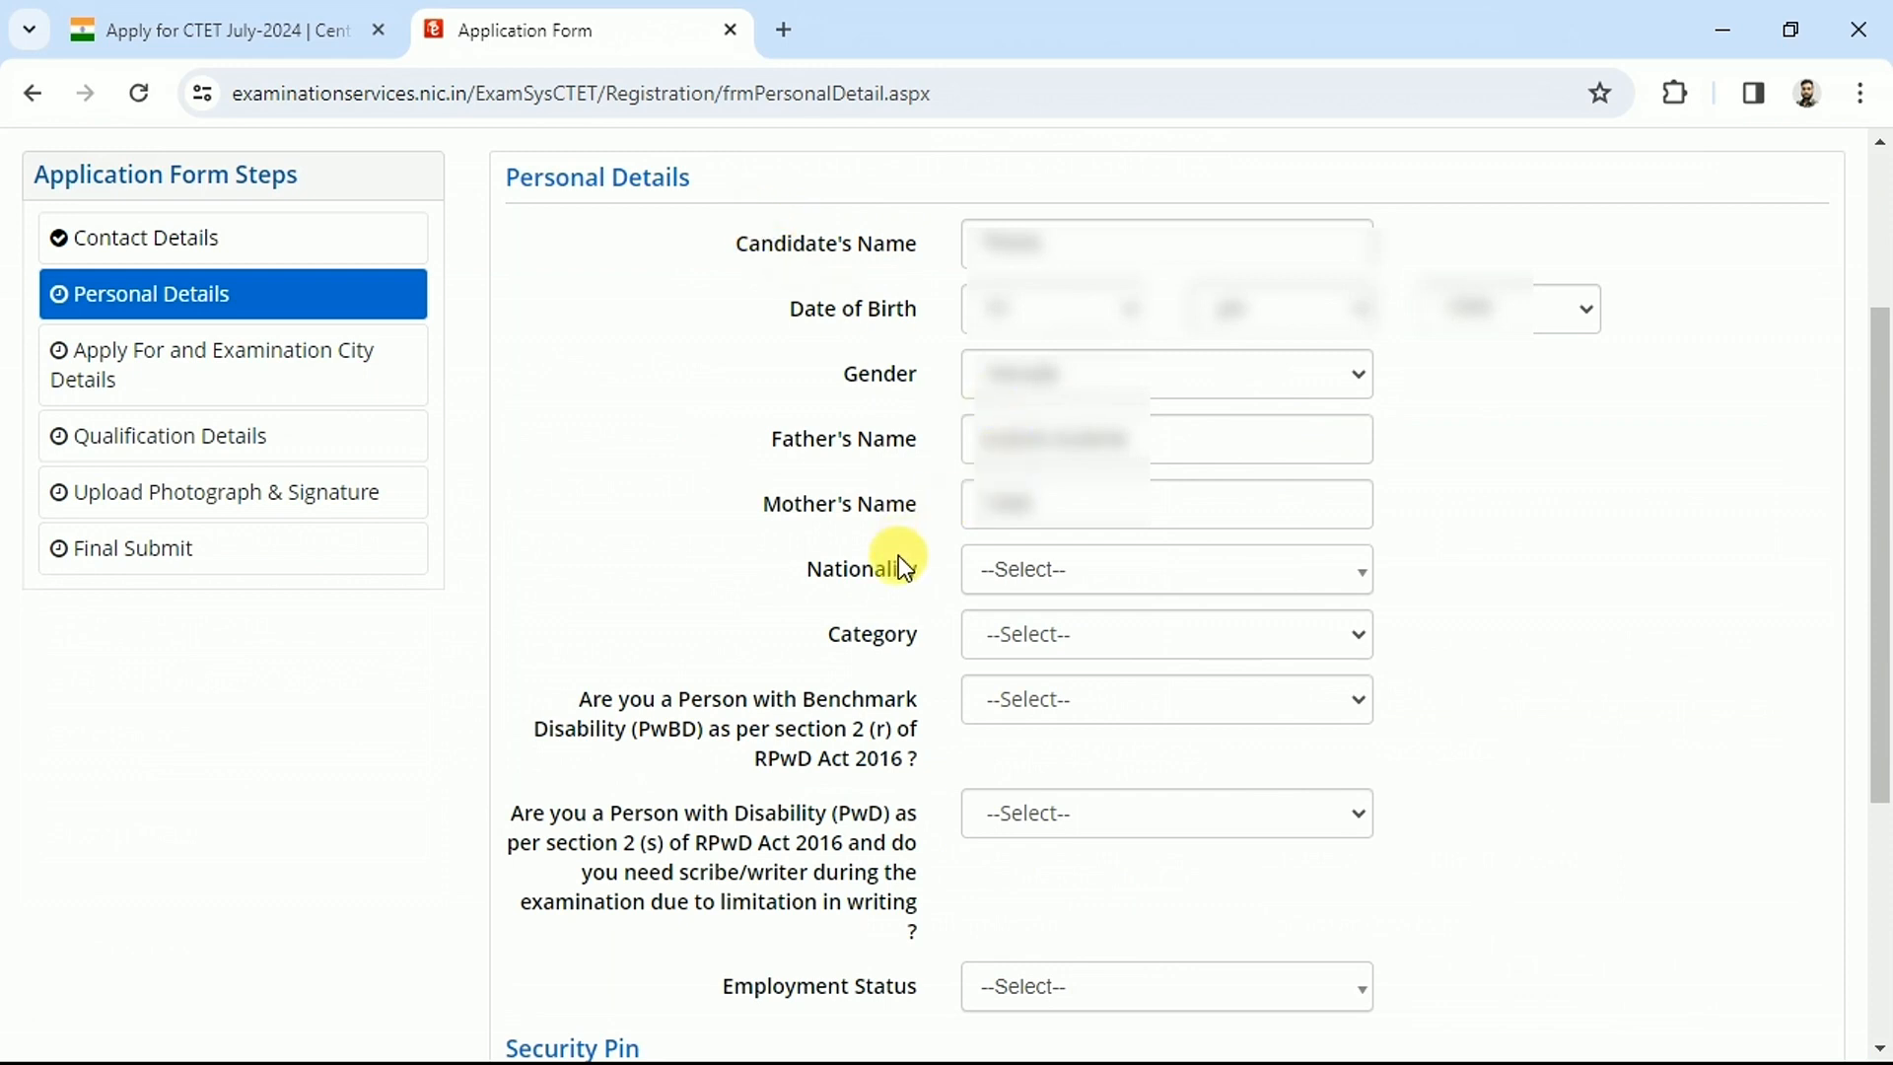
Set Nationality to Indian and Category to SC
left_click_drag(826, 572, 949, 572)
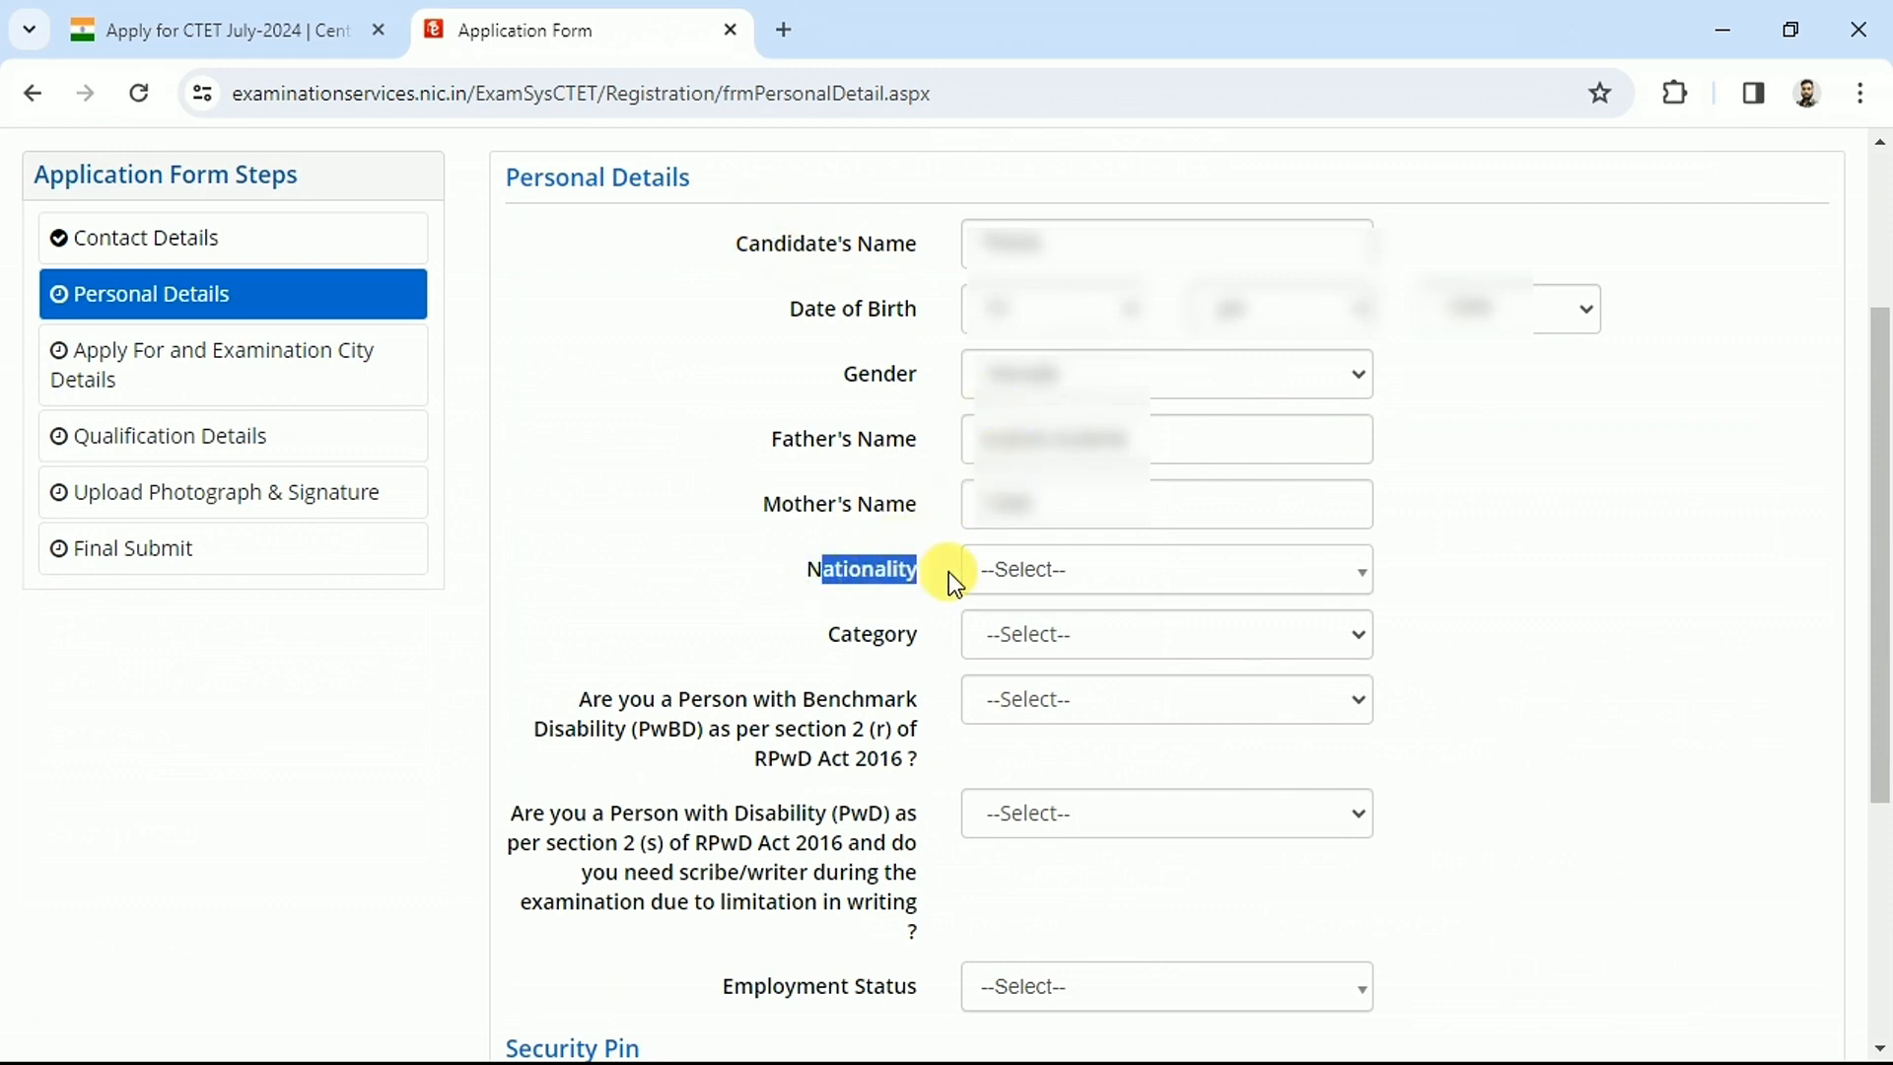
left_click(1025, 590)
left_click(1022, 720)
left_click_drag(867, 641, 972, 649)
left_click(1076, 639)
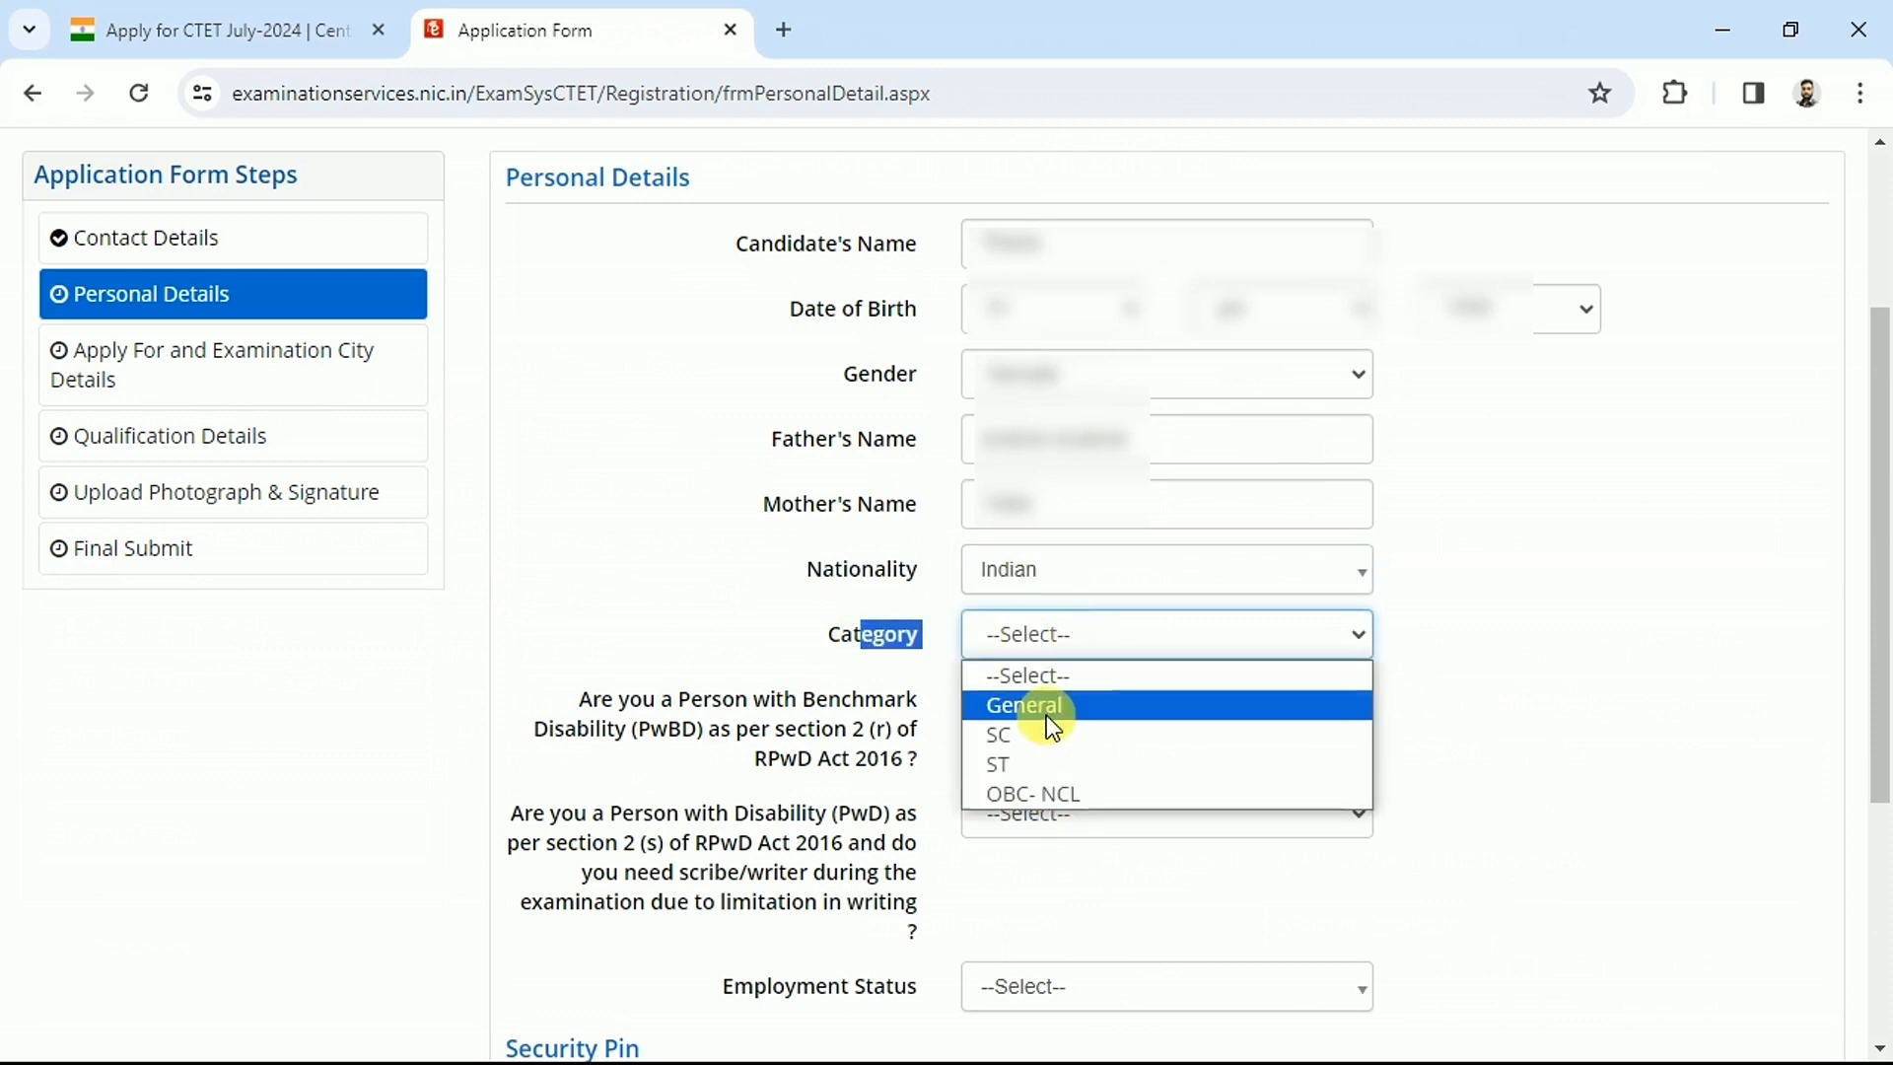
left_click(1008, 745)
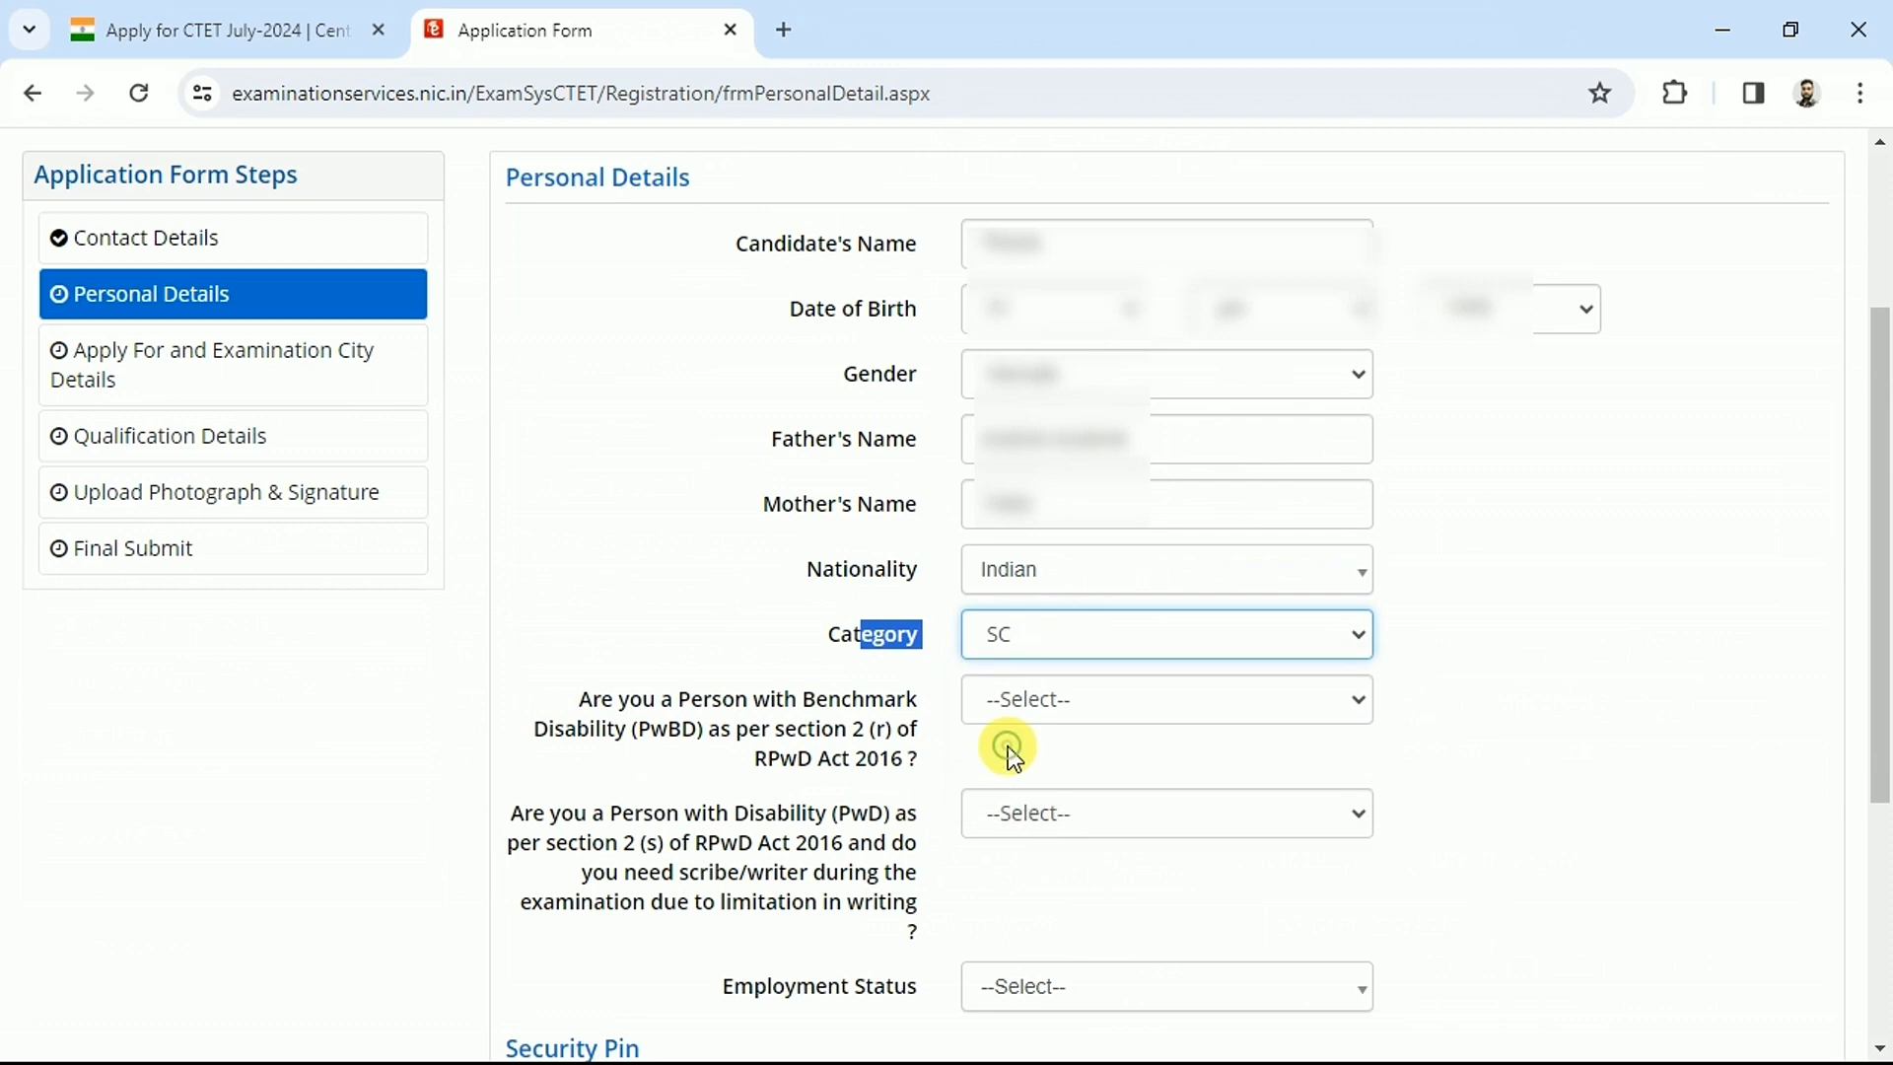
left_click(828, 671)
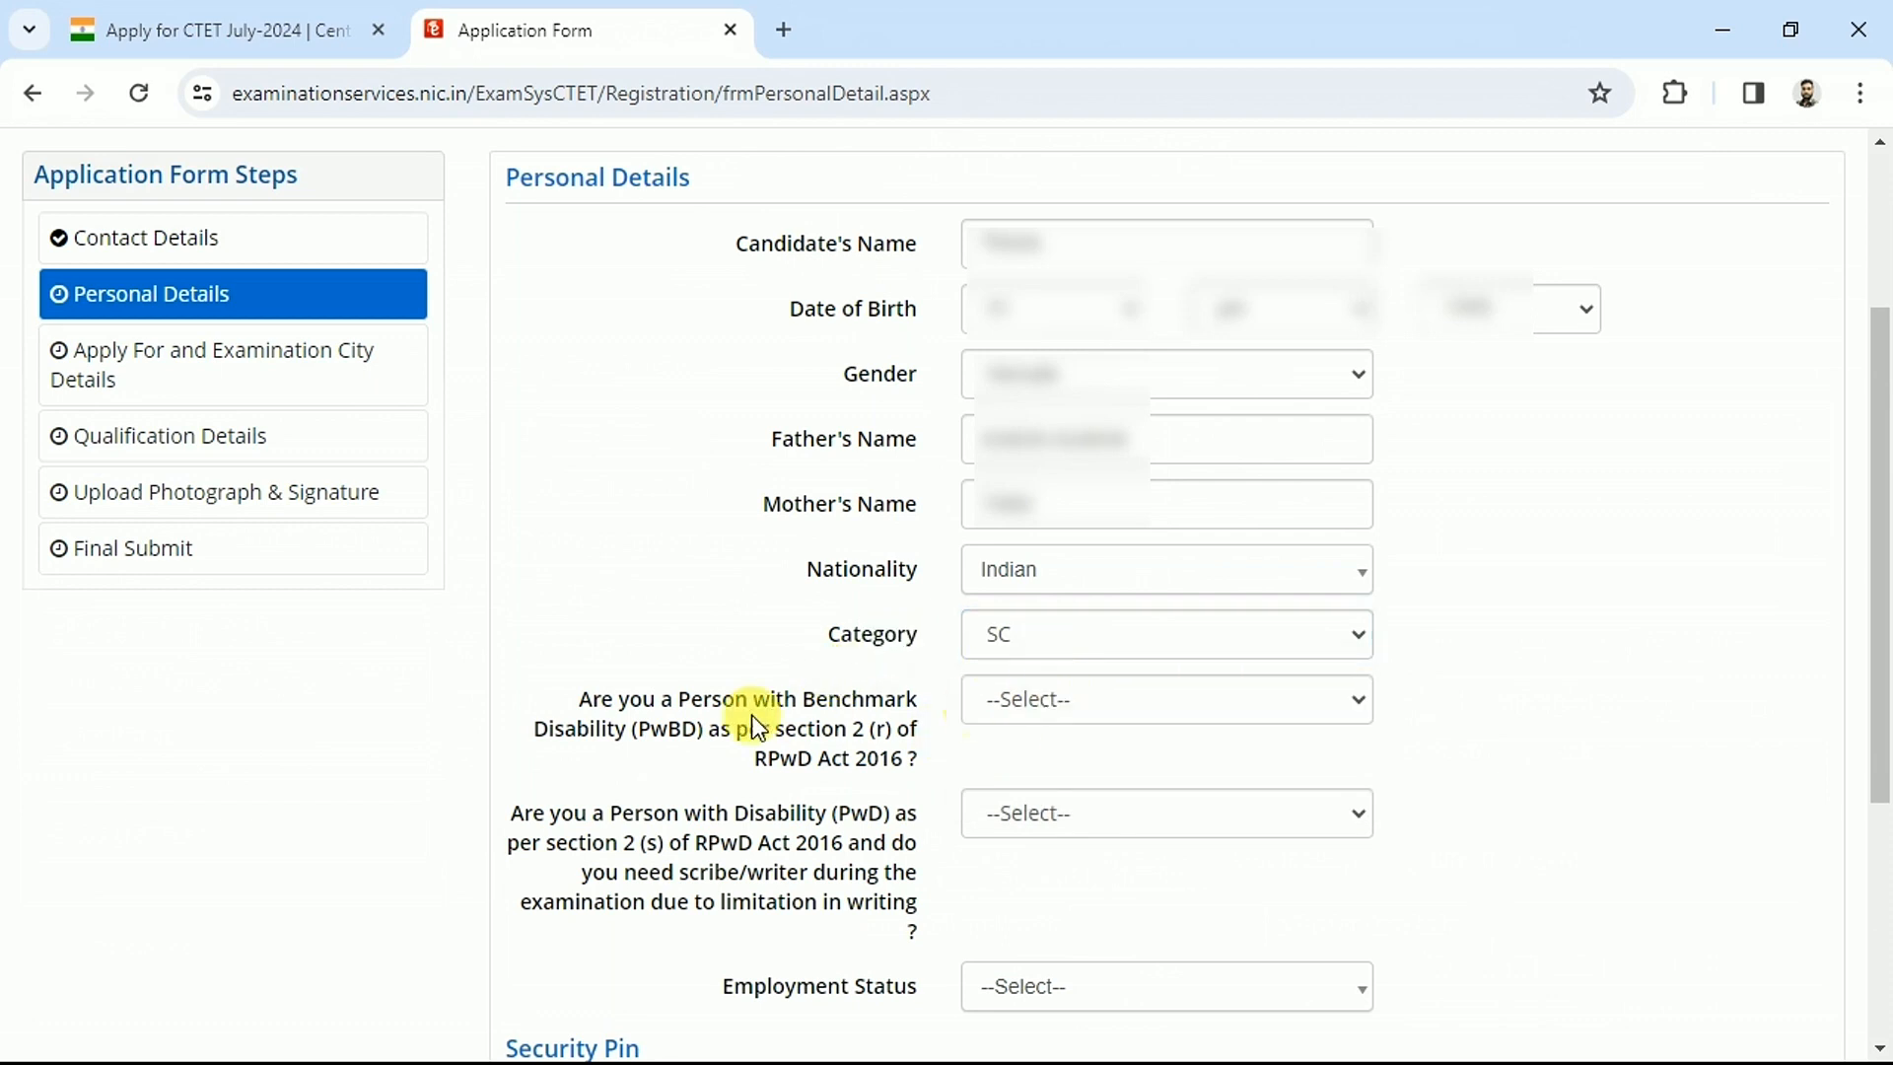
Answer No to both the PwBD and the PwD scribe questions
left_click_drag(579, 695, 860, 729)
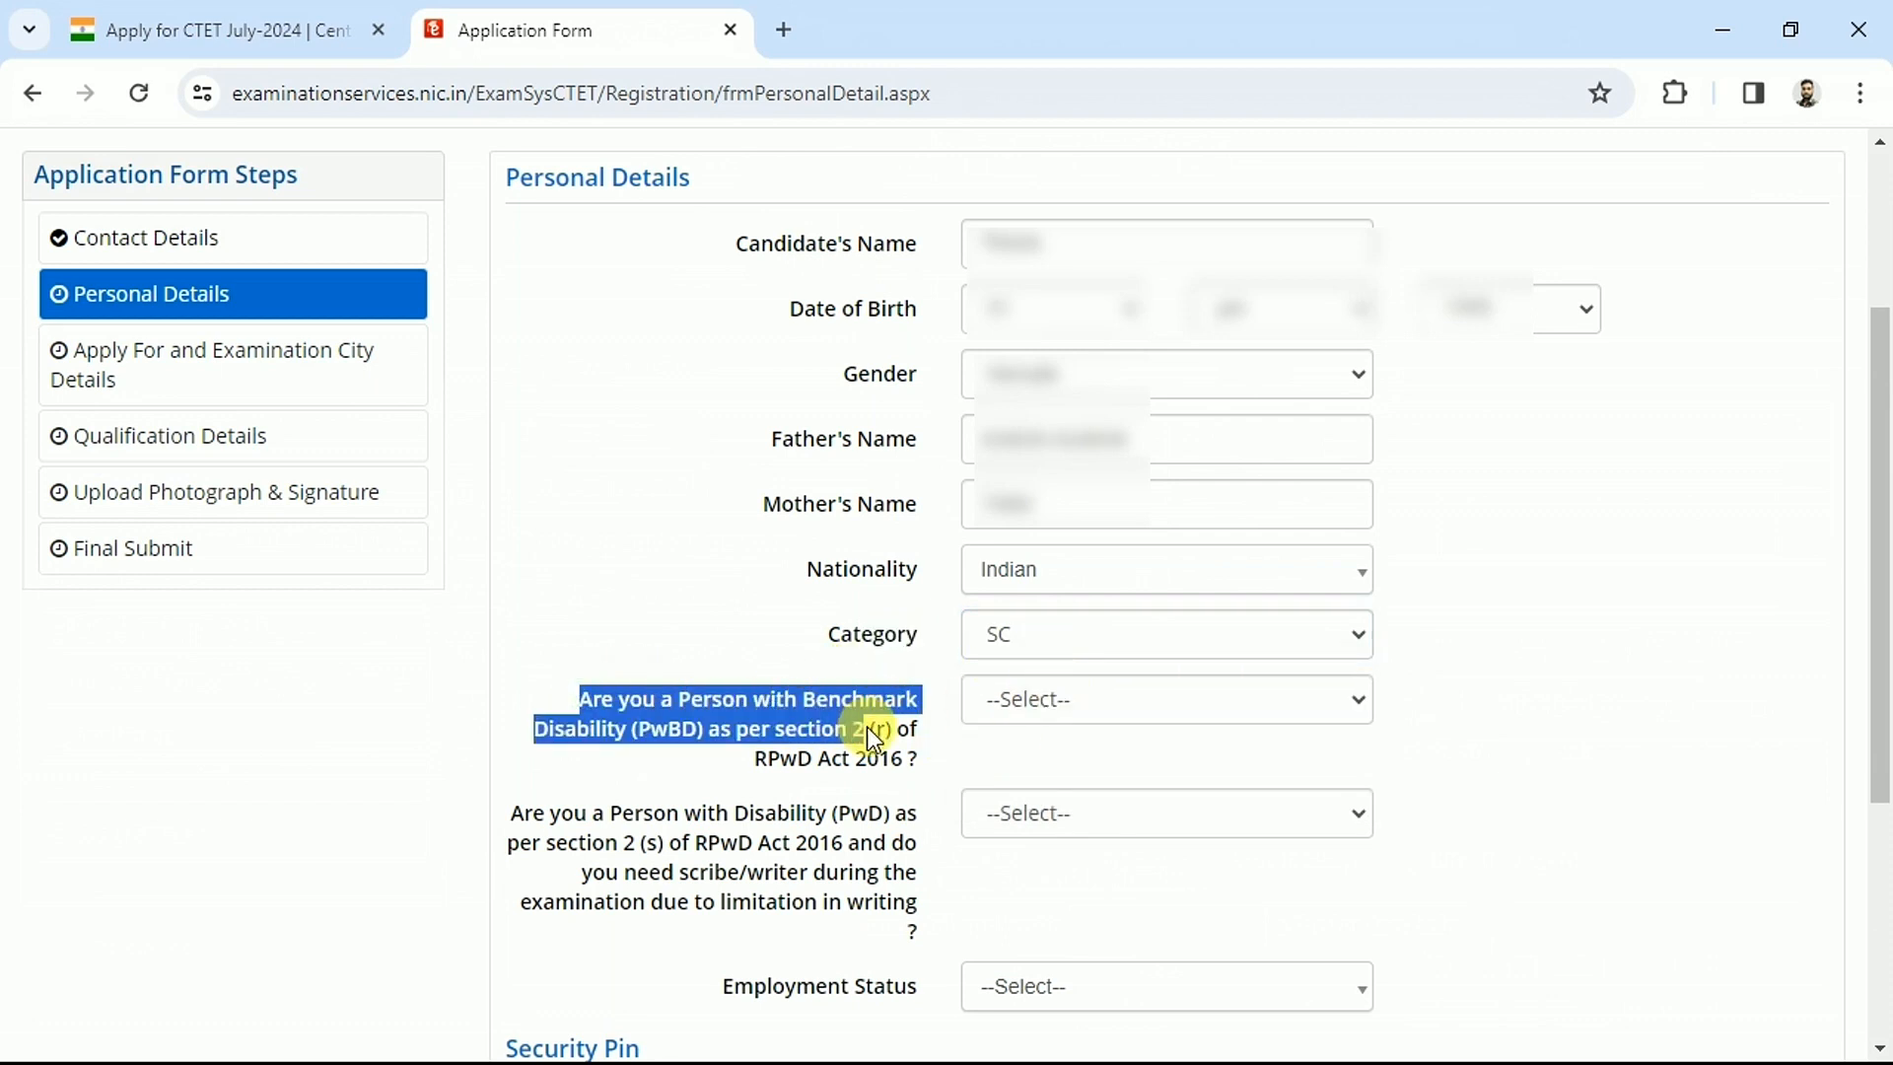
left_click(868, 729)
left_click(1072, 717)
left_click(1043, 800)
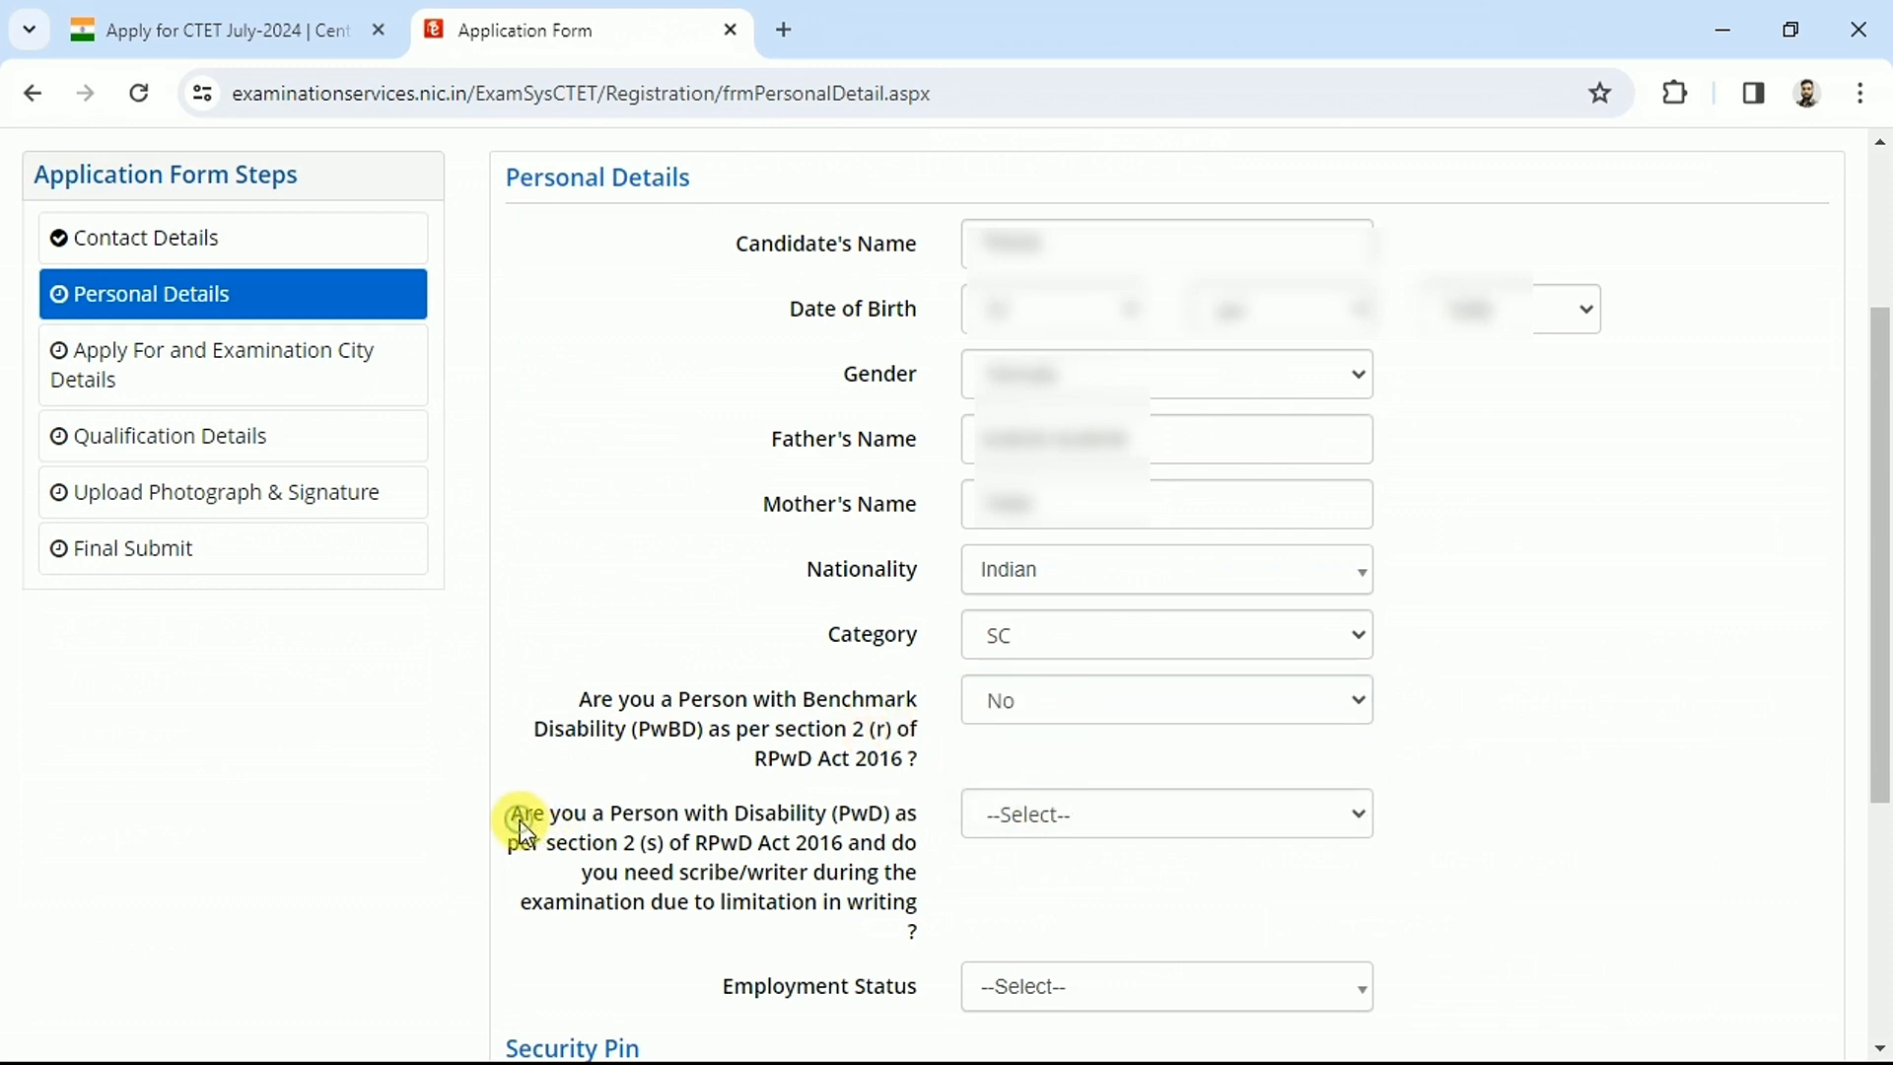
left_click_drag(687, 823, 849, 835)
left_click(850, 836)
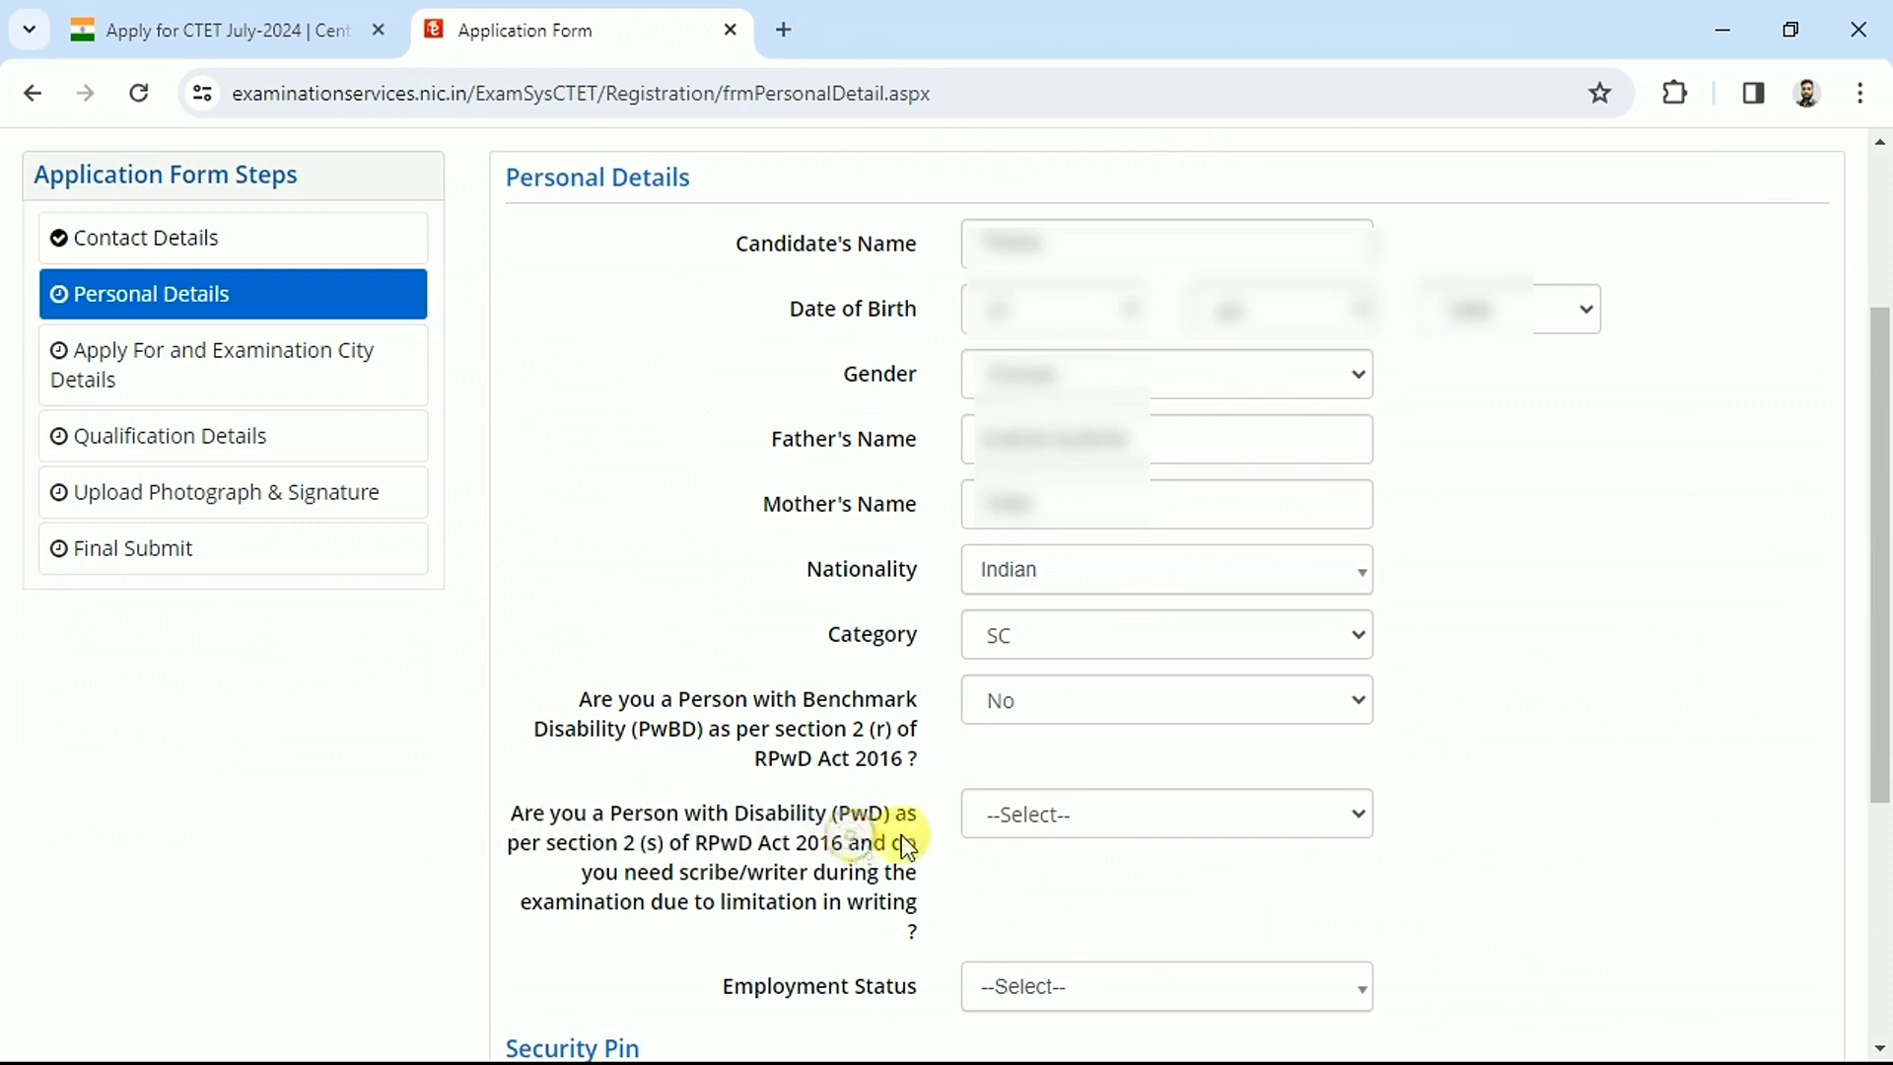
left_click(1116, 818)
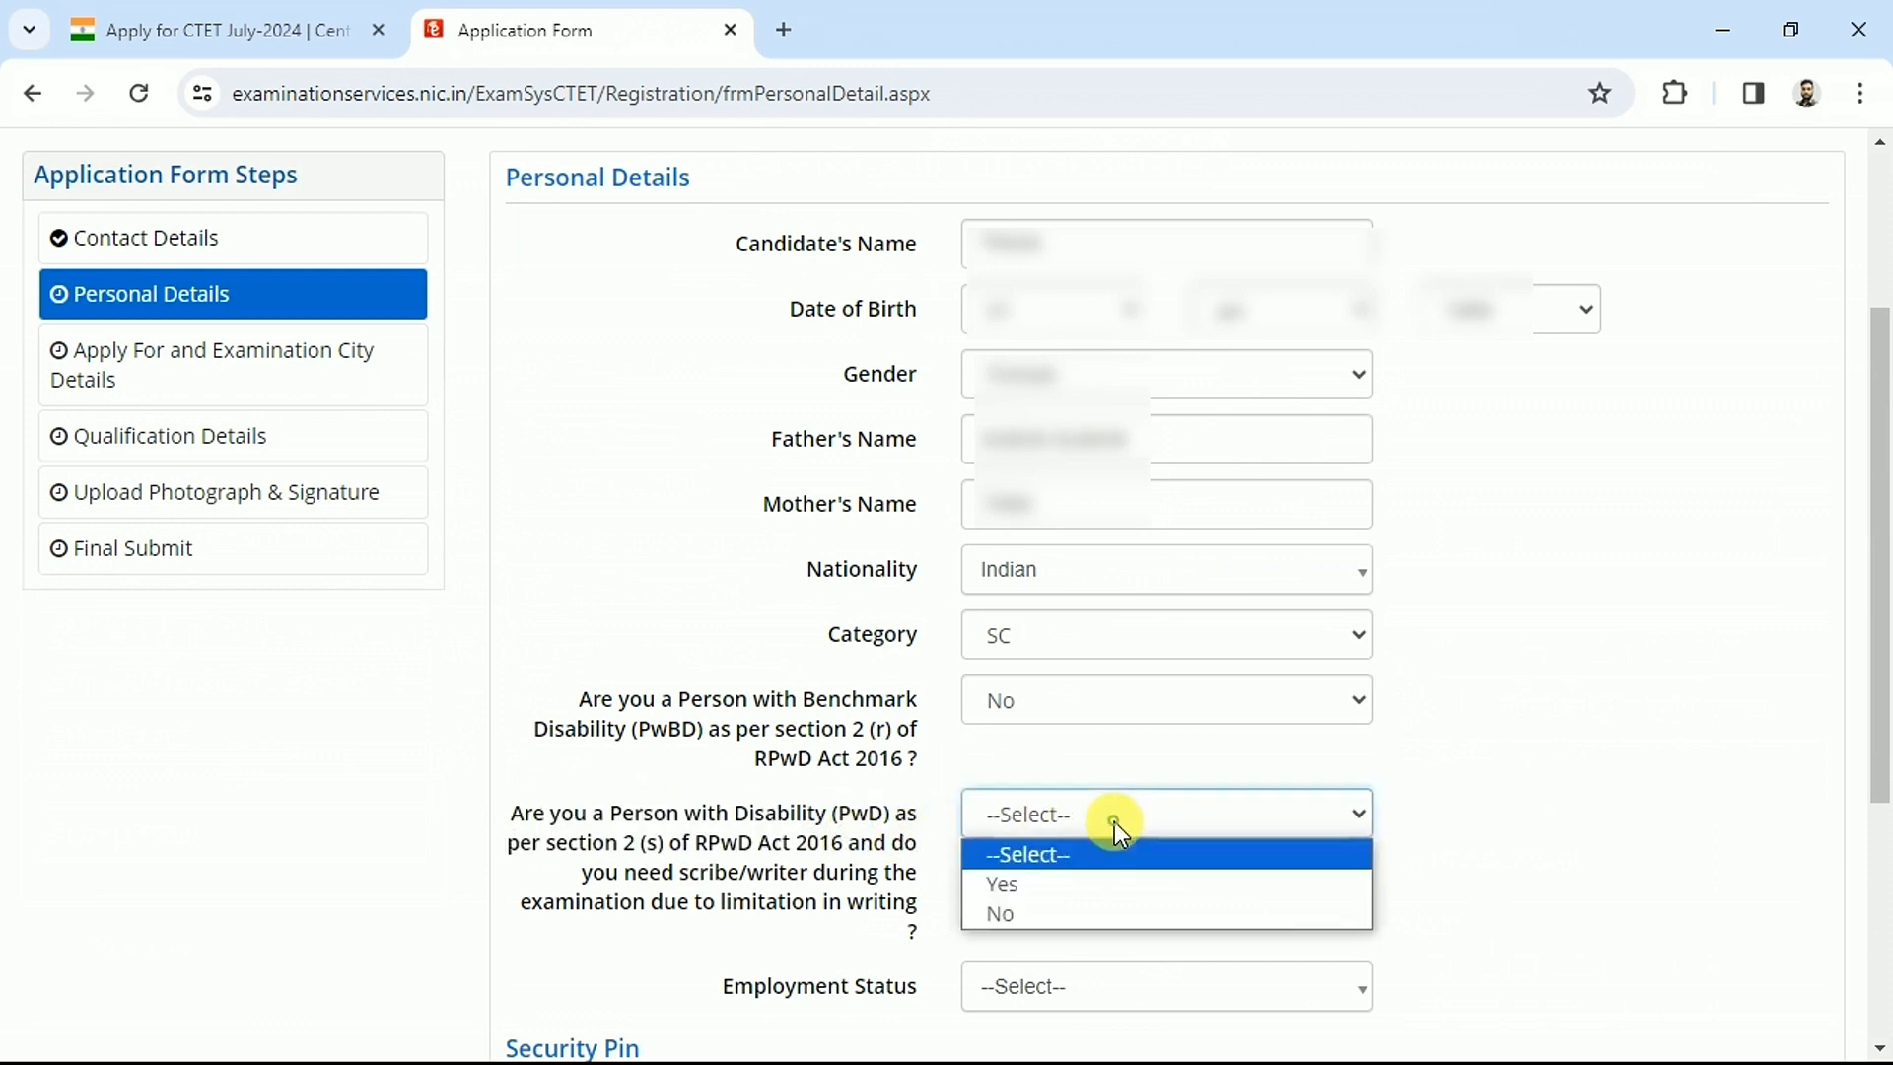
left_click(1027, 913)
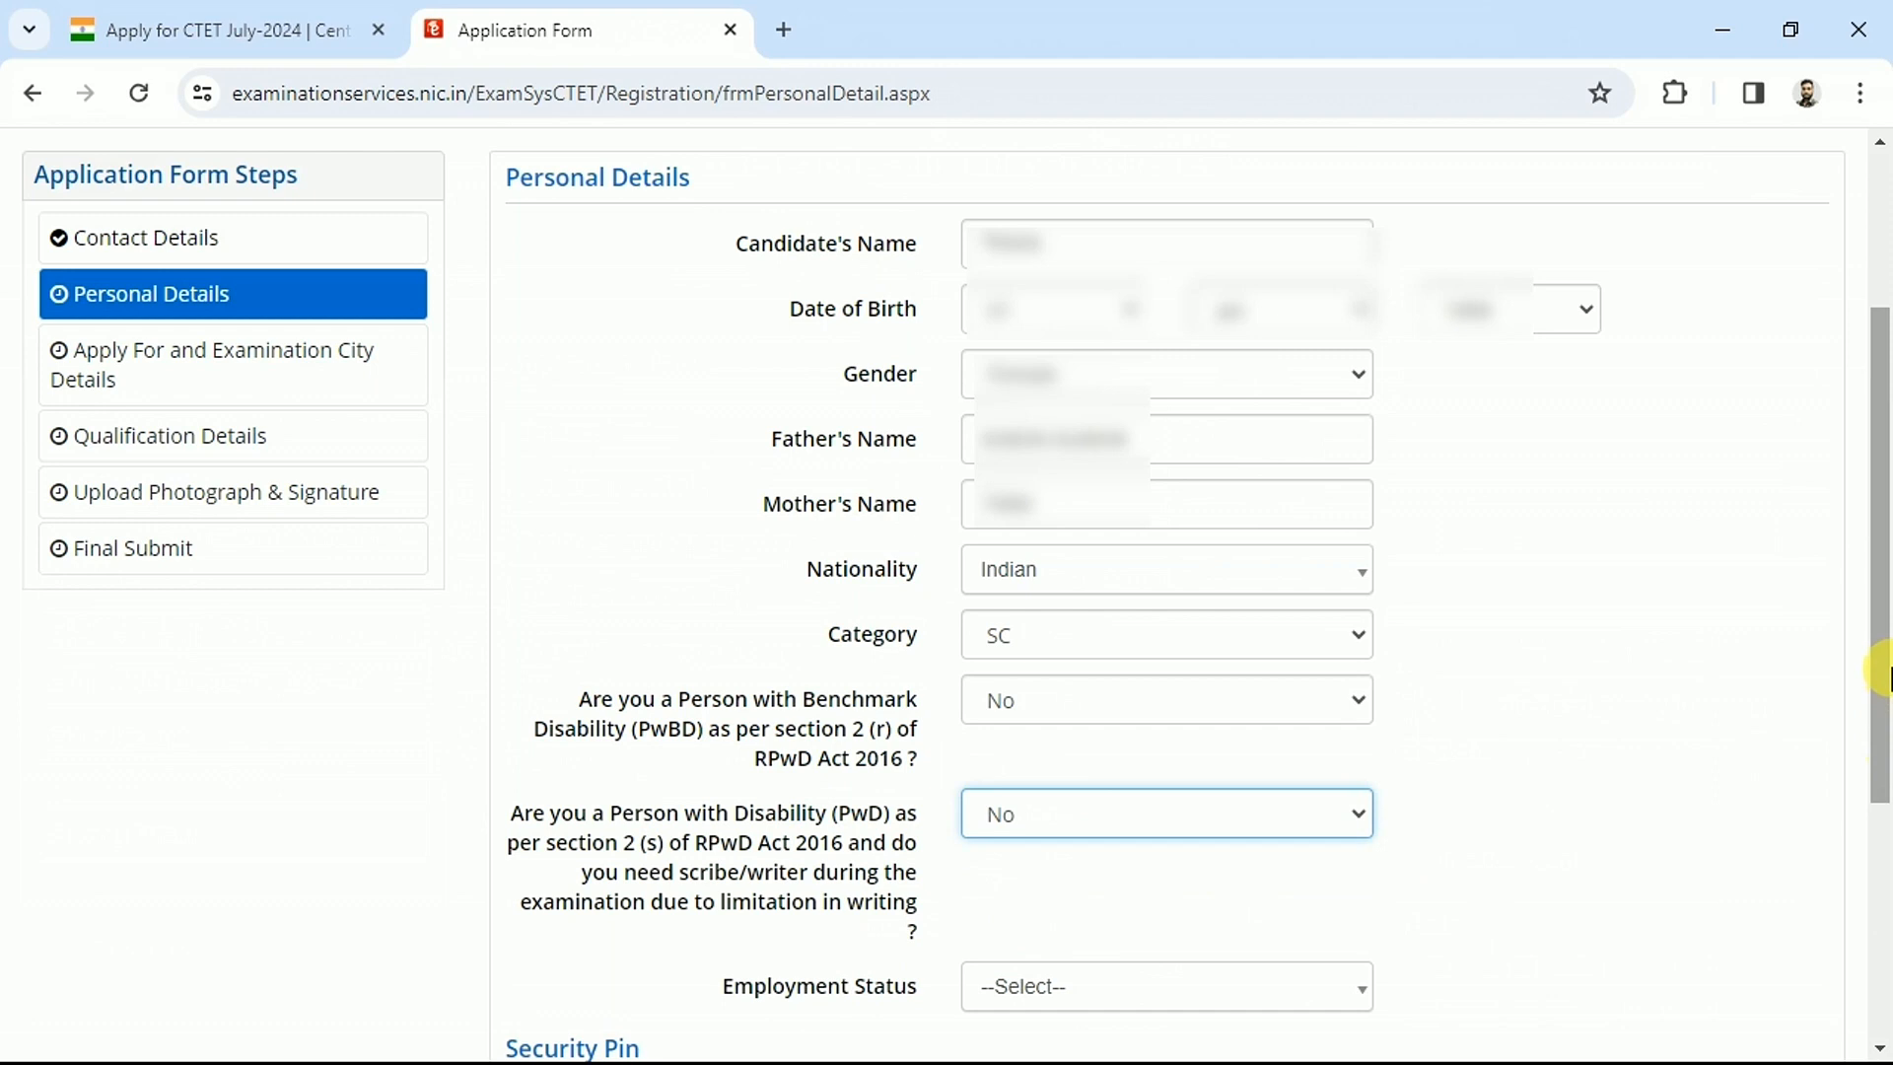
Set Employment Status to Not Employed, enter the security pin and save personal details
scroll(727, 550, "down", 4)
left_click_drag(725, 548, 929, 550)
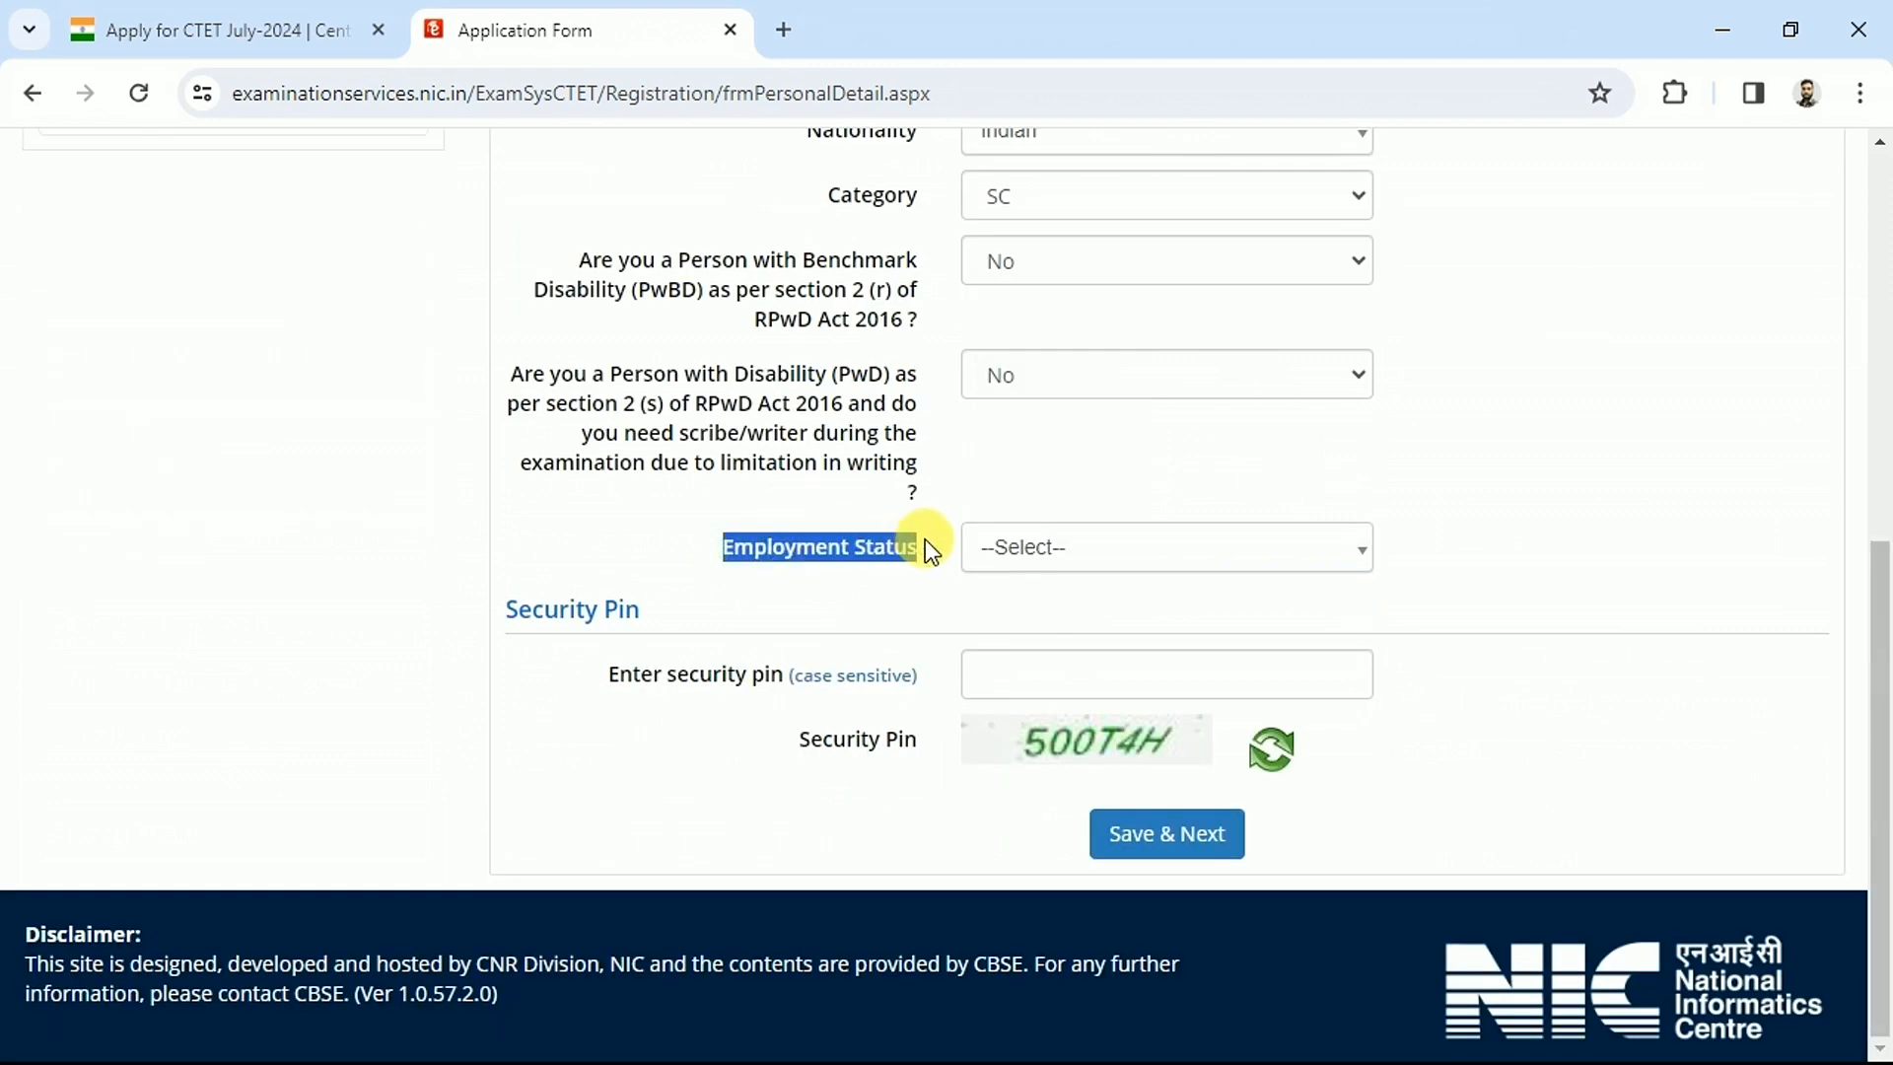
left_click(1077, 558)
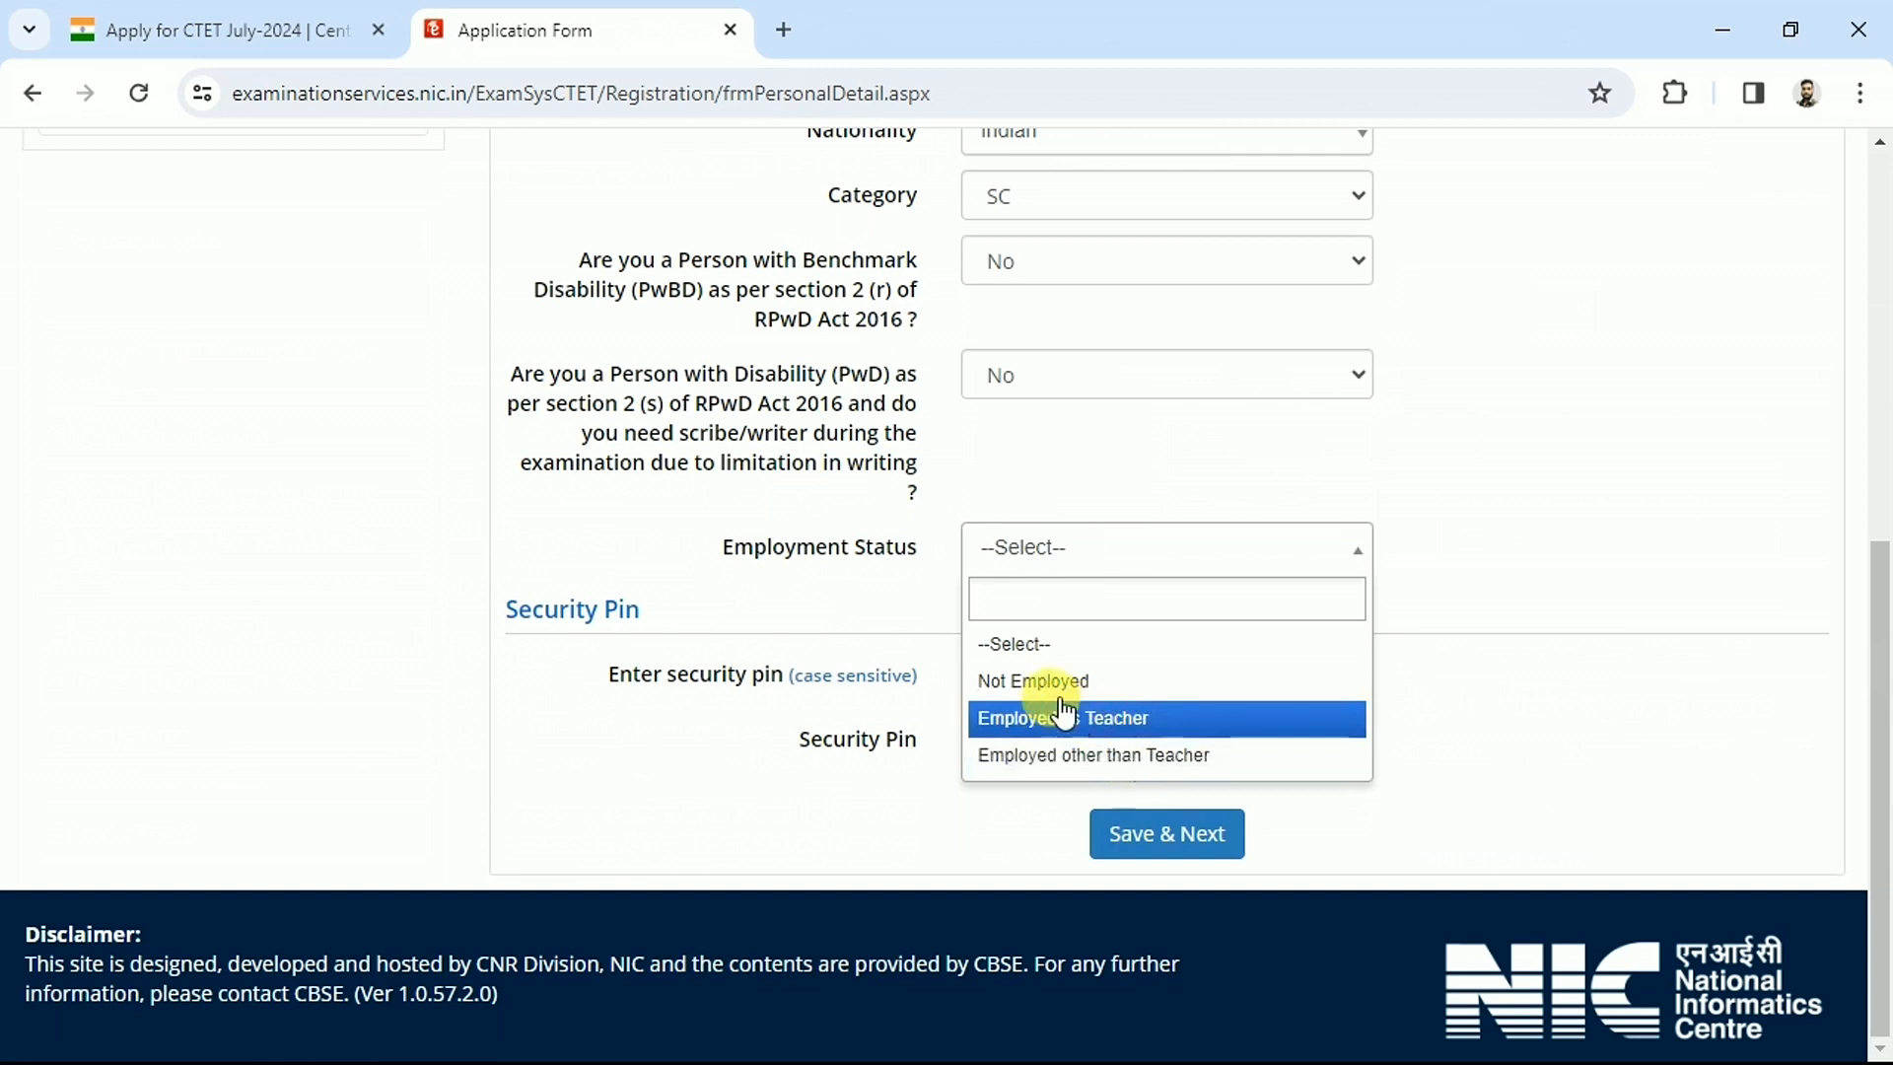
left_click(1030, 680)
left_click(1038, 678)
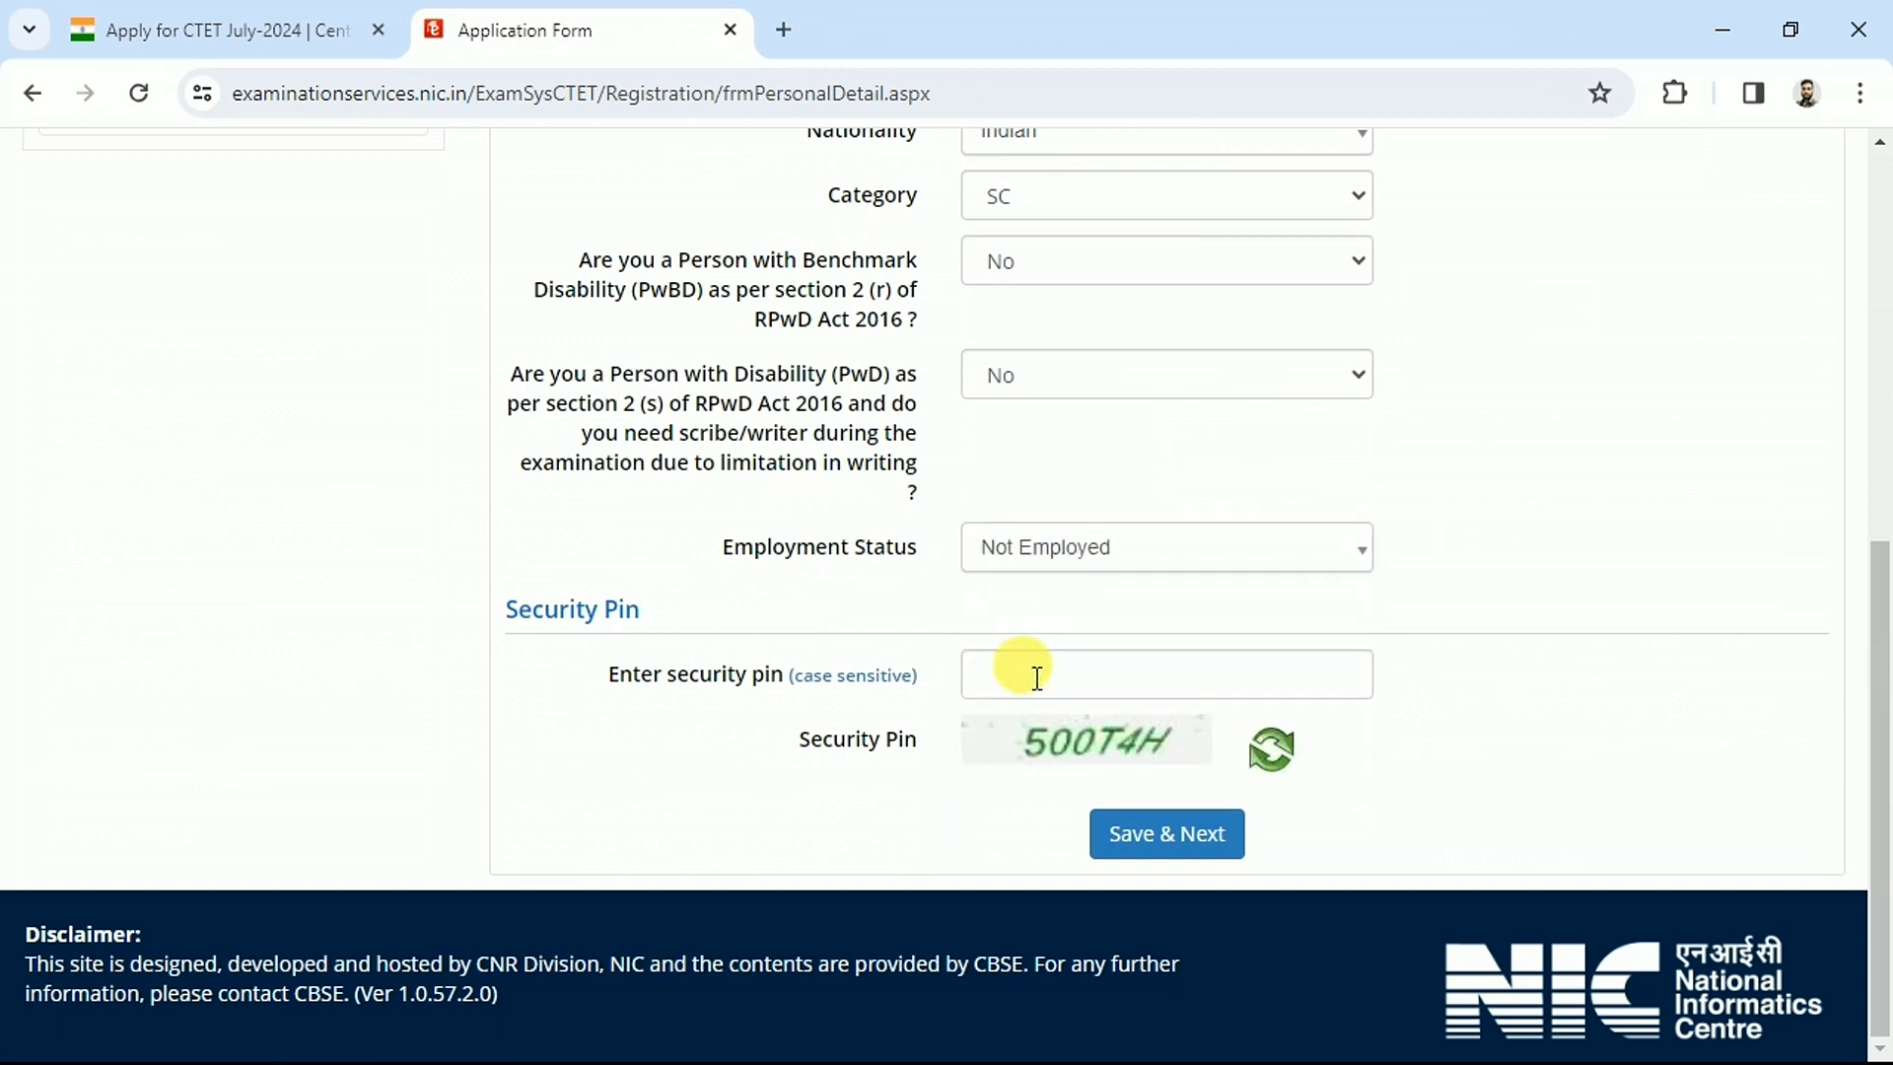
left_click_drag(678, 665, 713, 671)
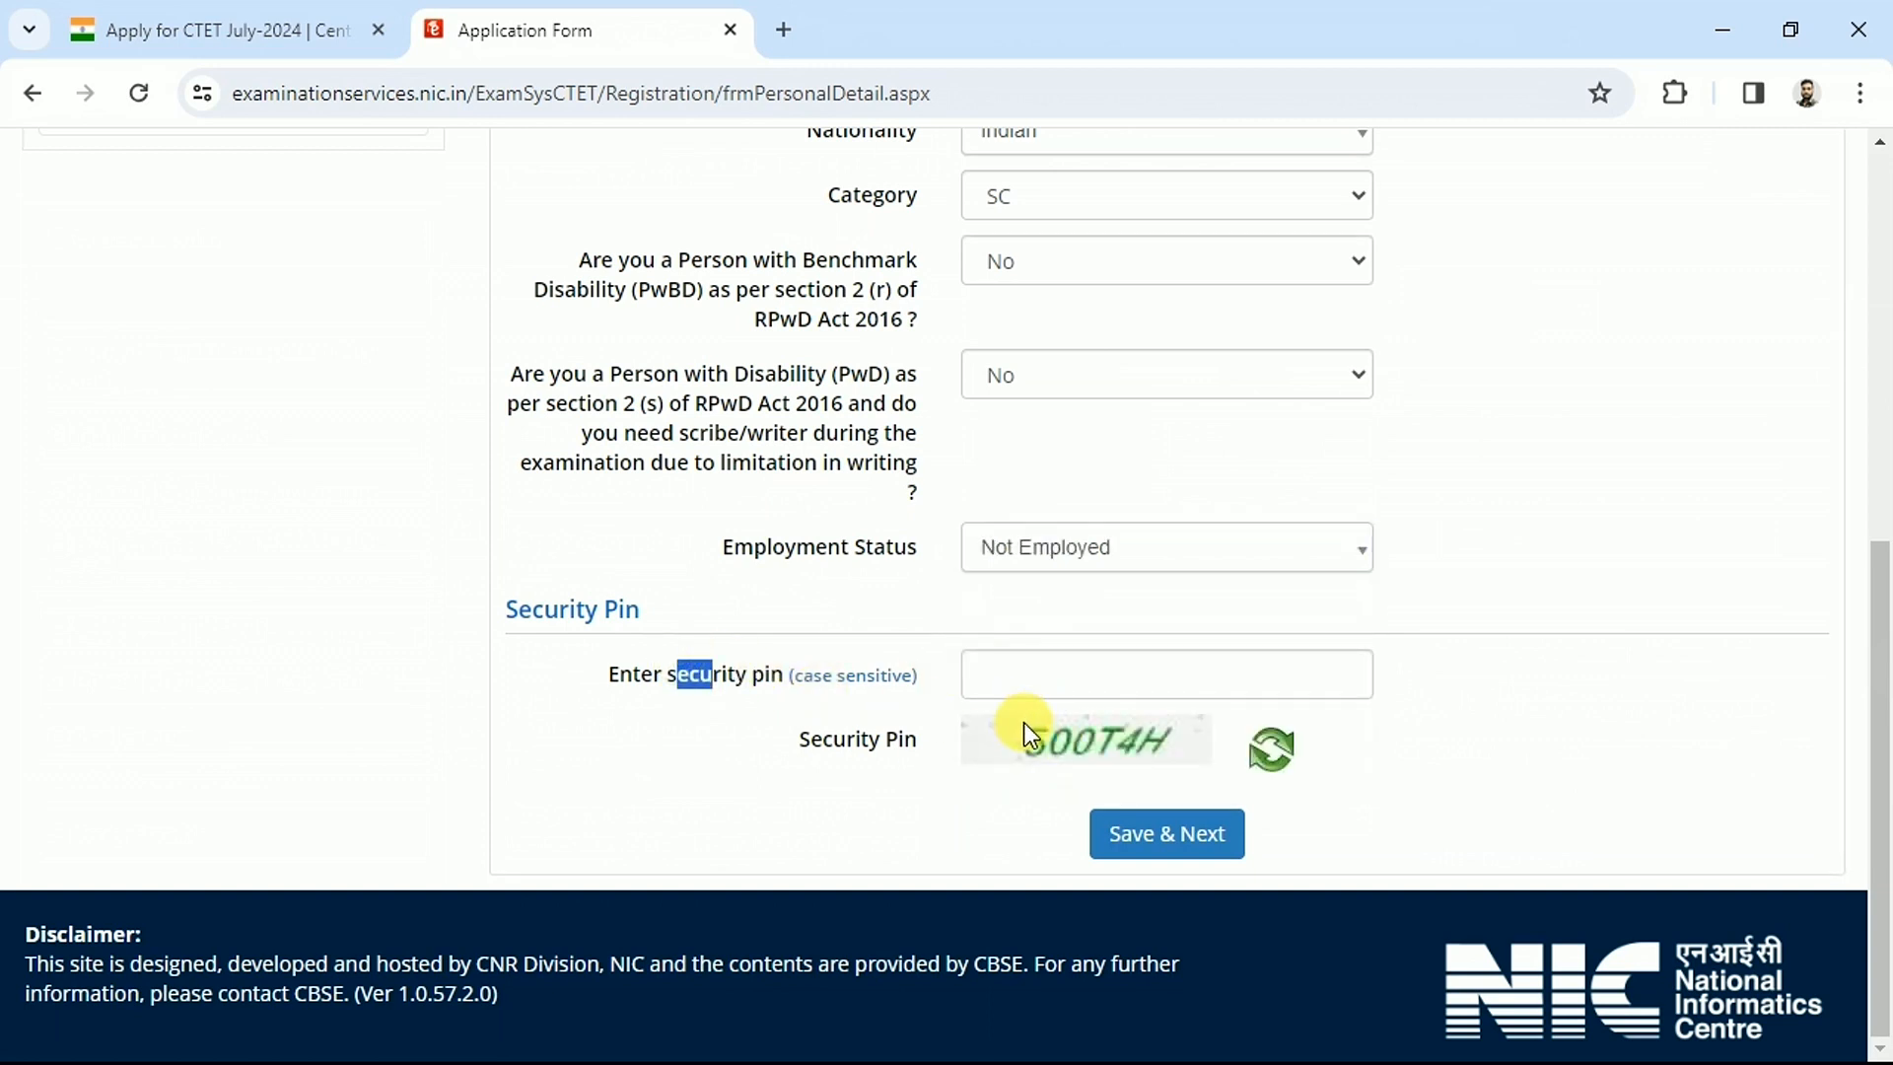
left_click(1006, 670)
left_click(1161, 838)
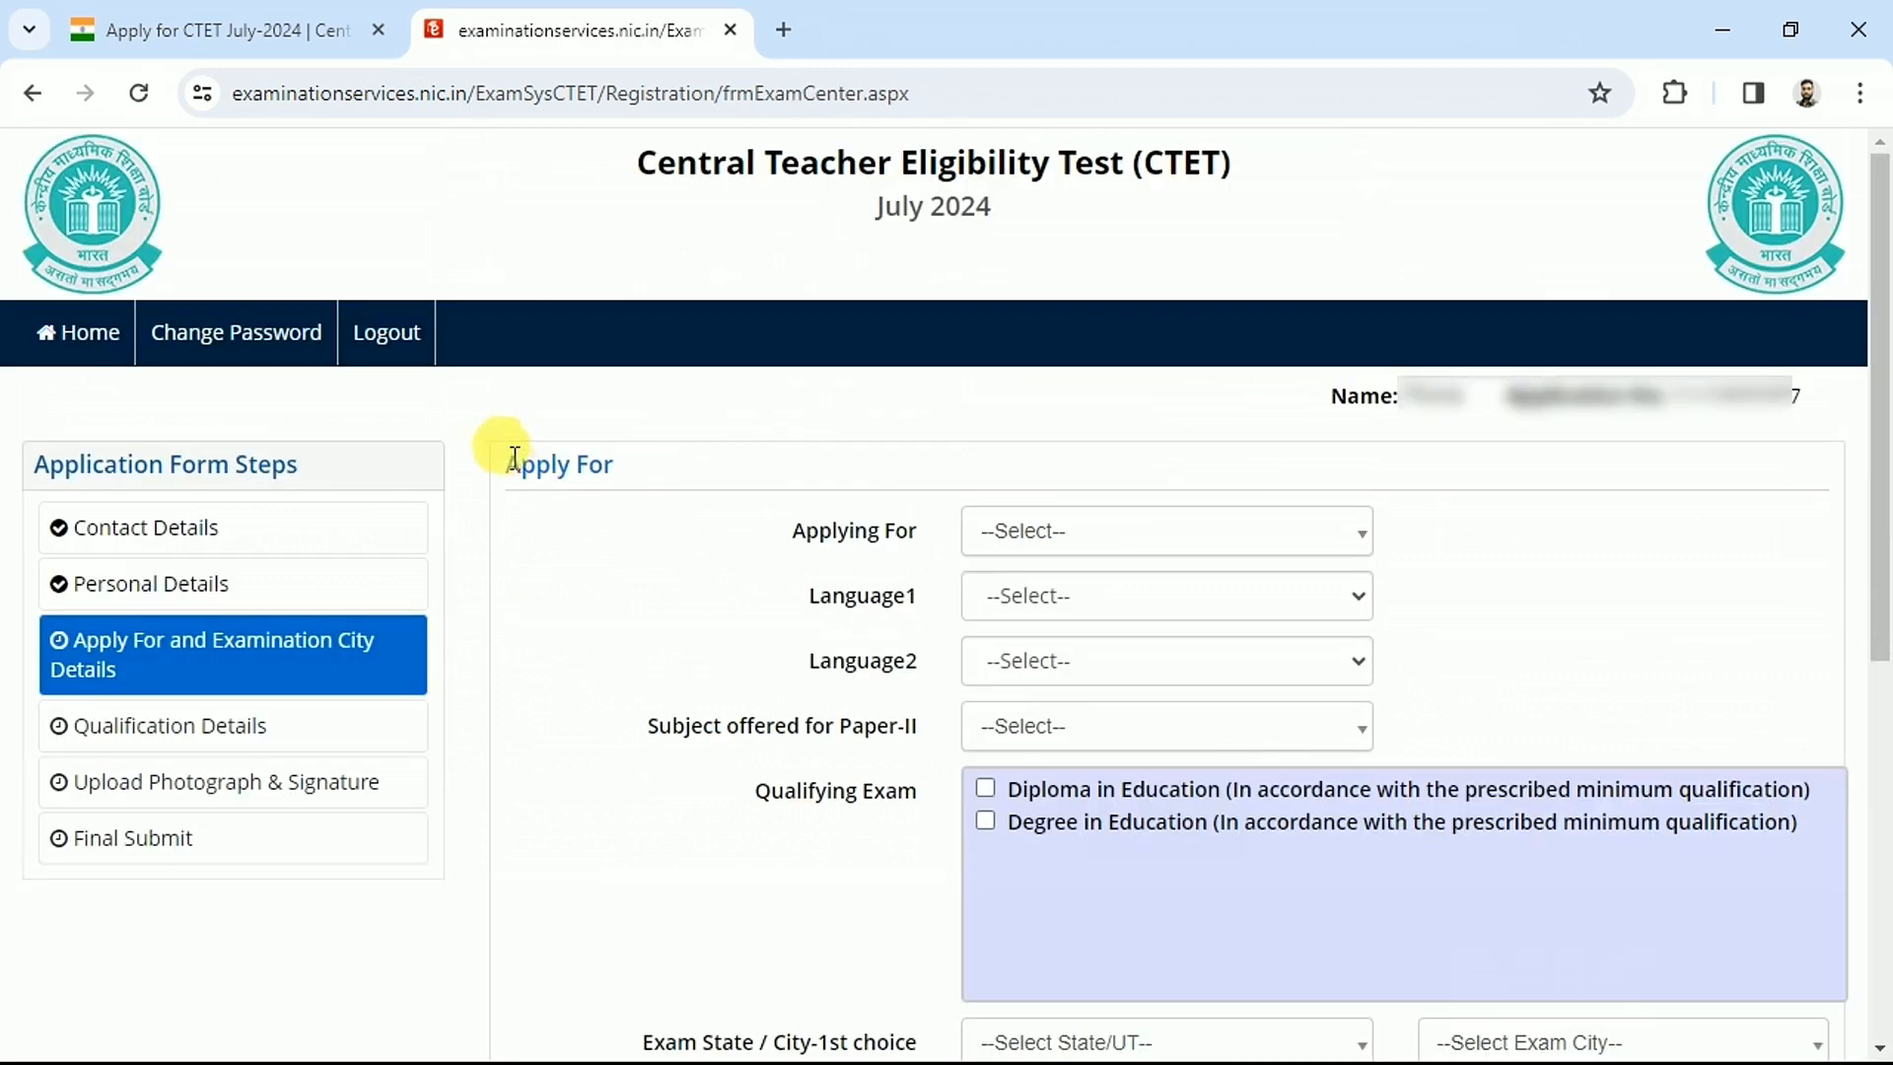
Set Applying For to Both (Paper-I and Paper-II)
left_click_drag(503, 457, 625, 486)
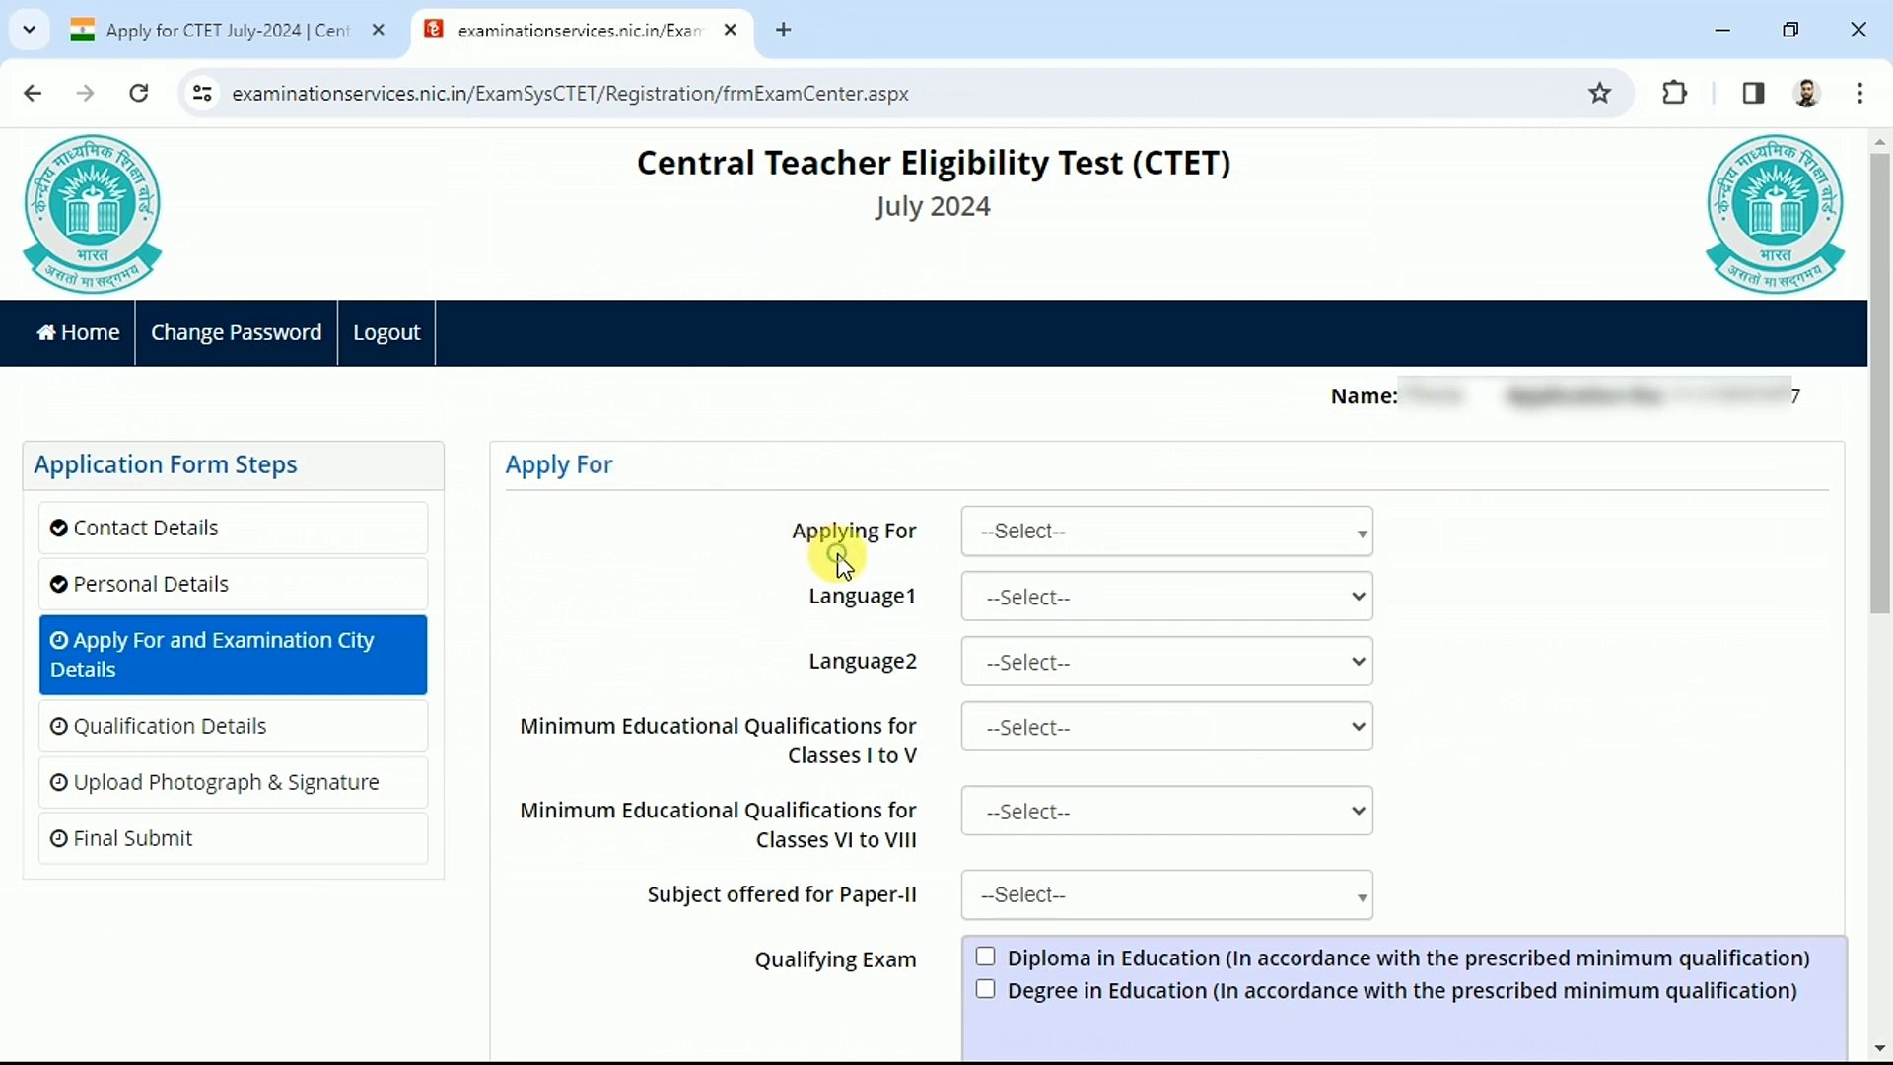
left_click_drag(786, 531, 908, 530)
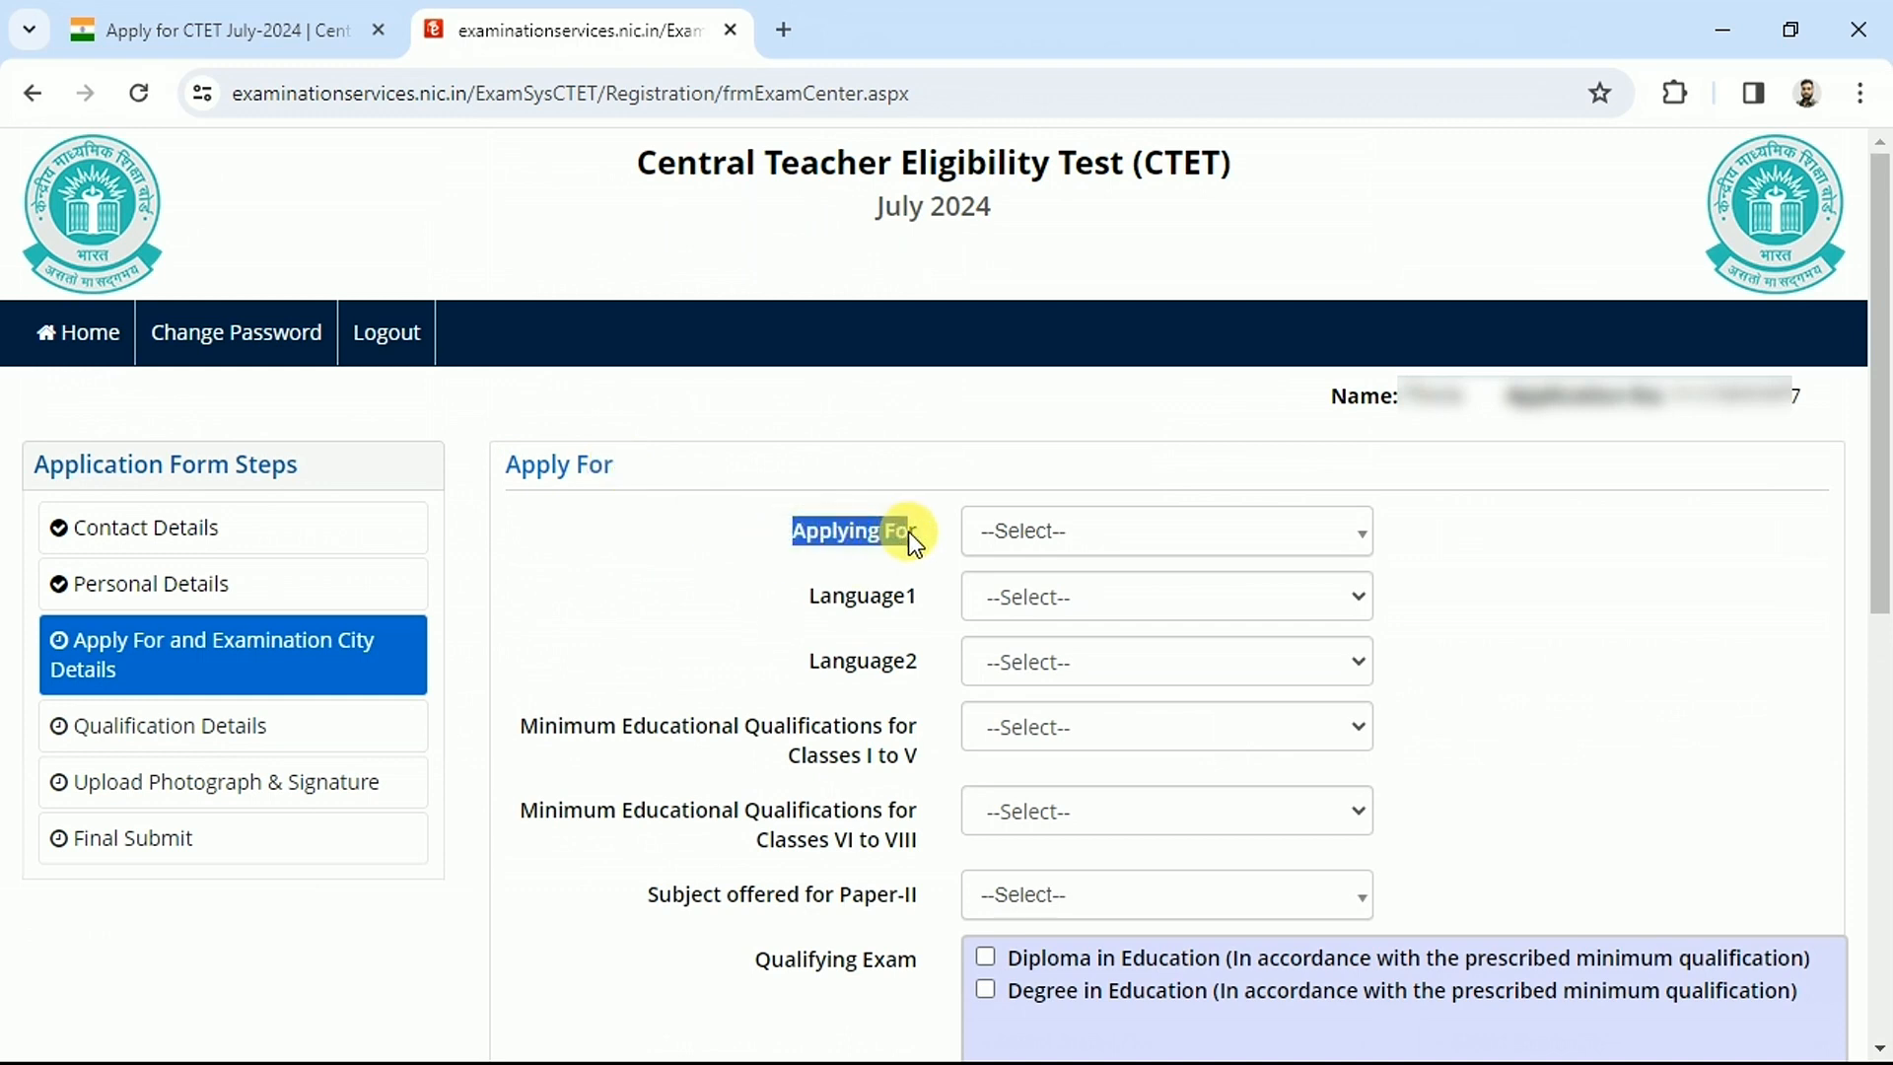
left_click(1039, 549)
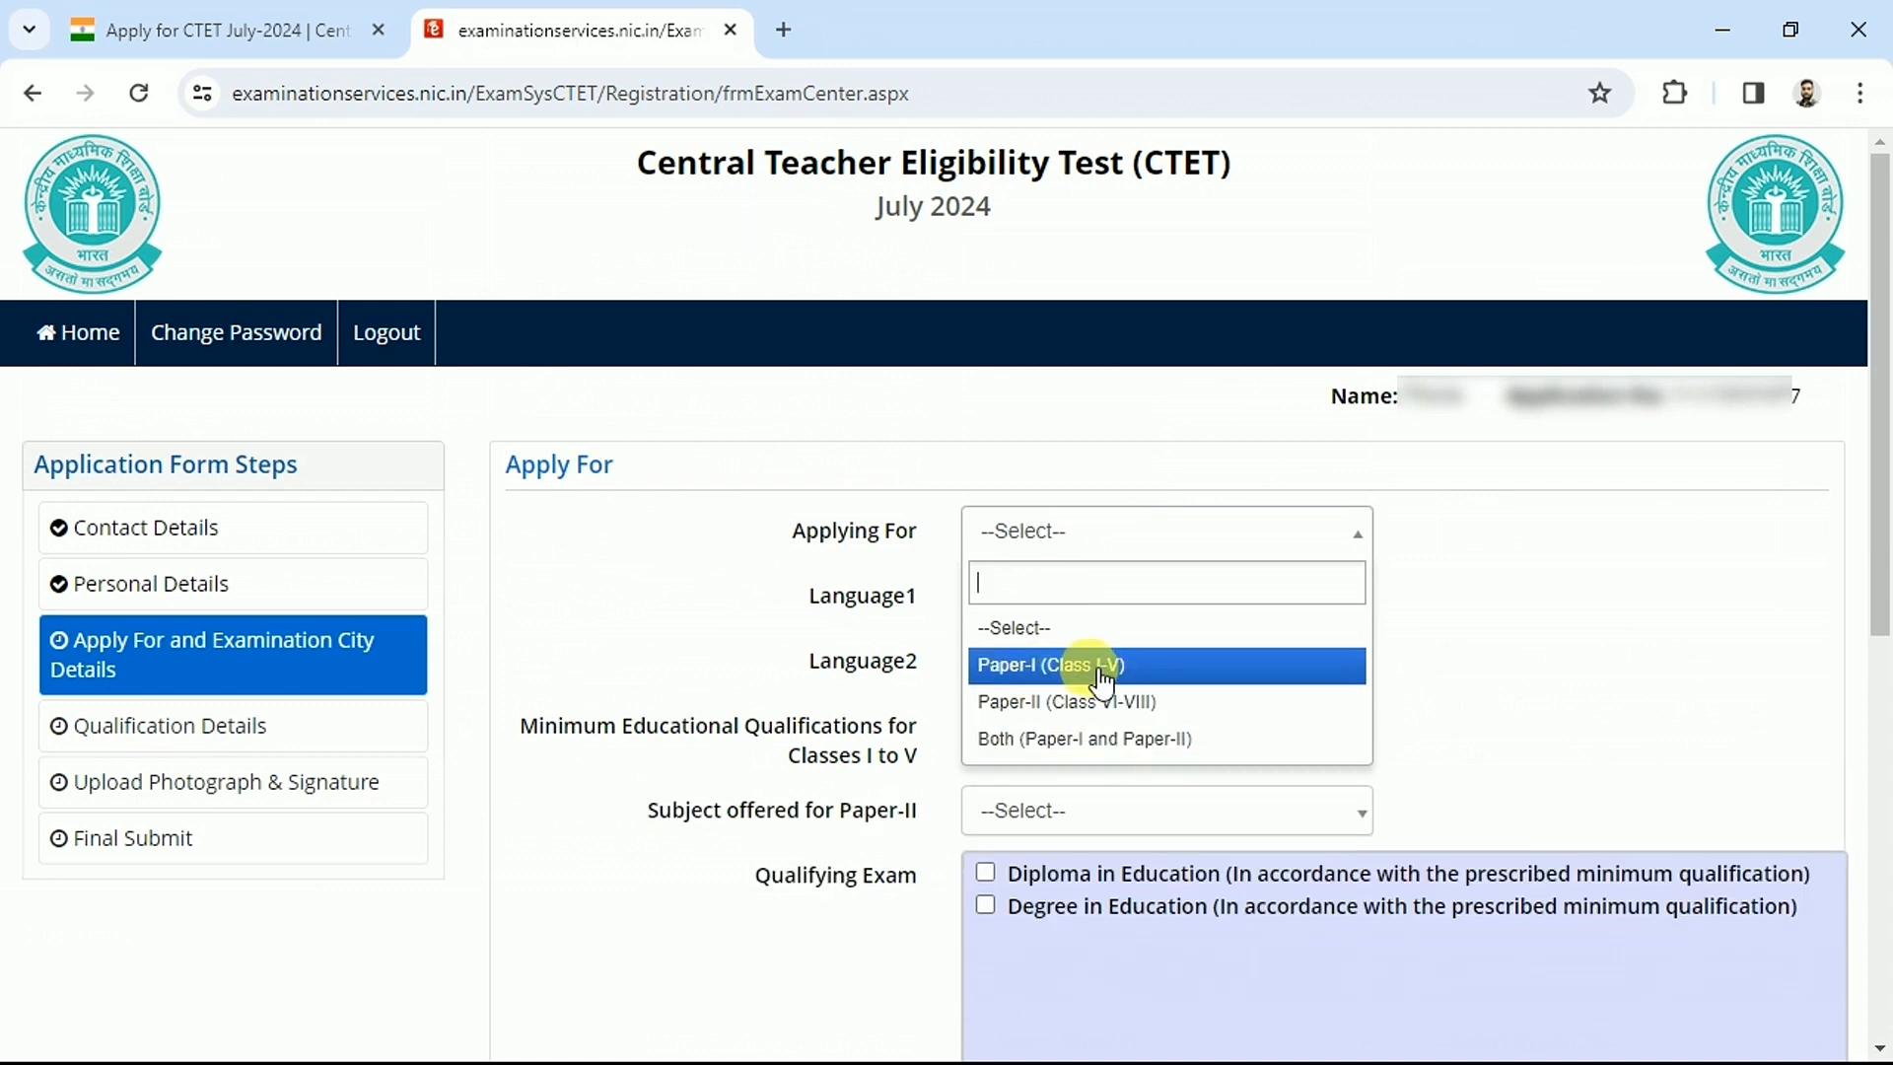
left_click(1064, 756)
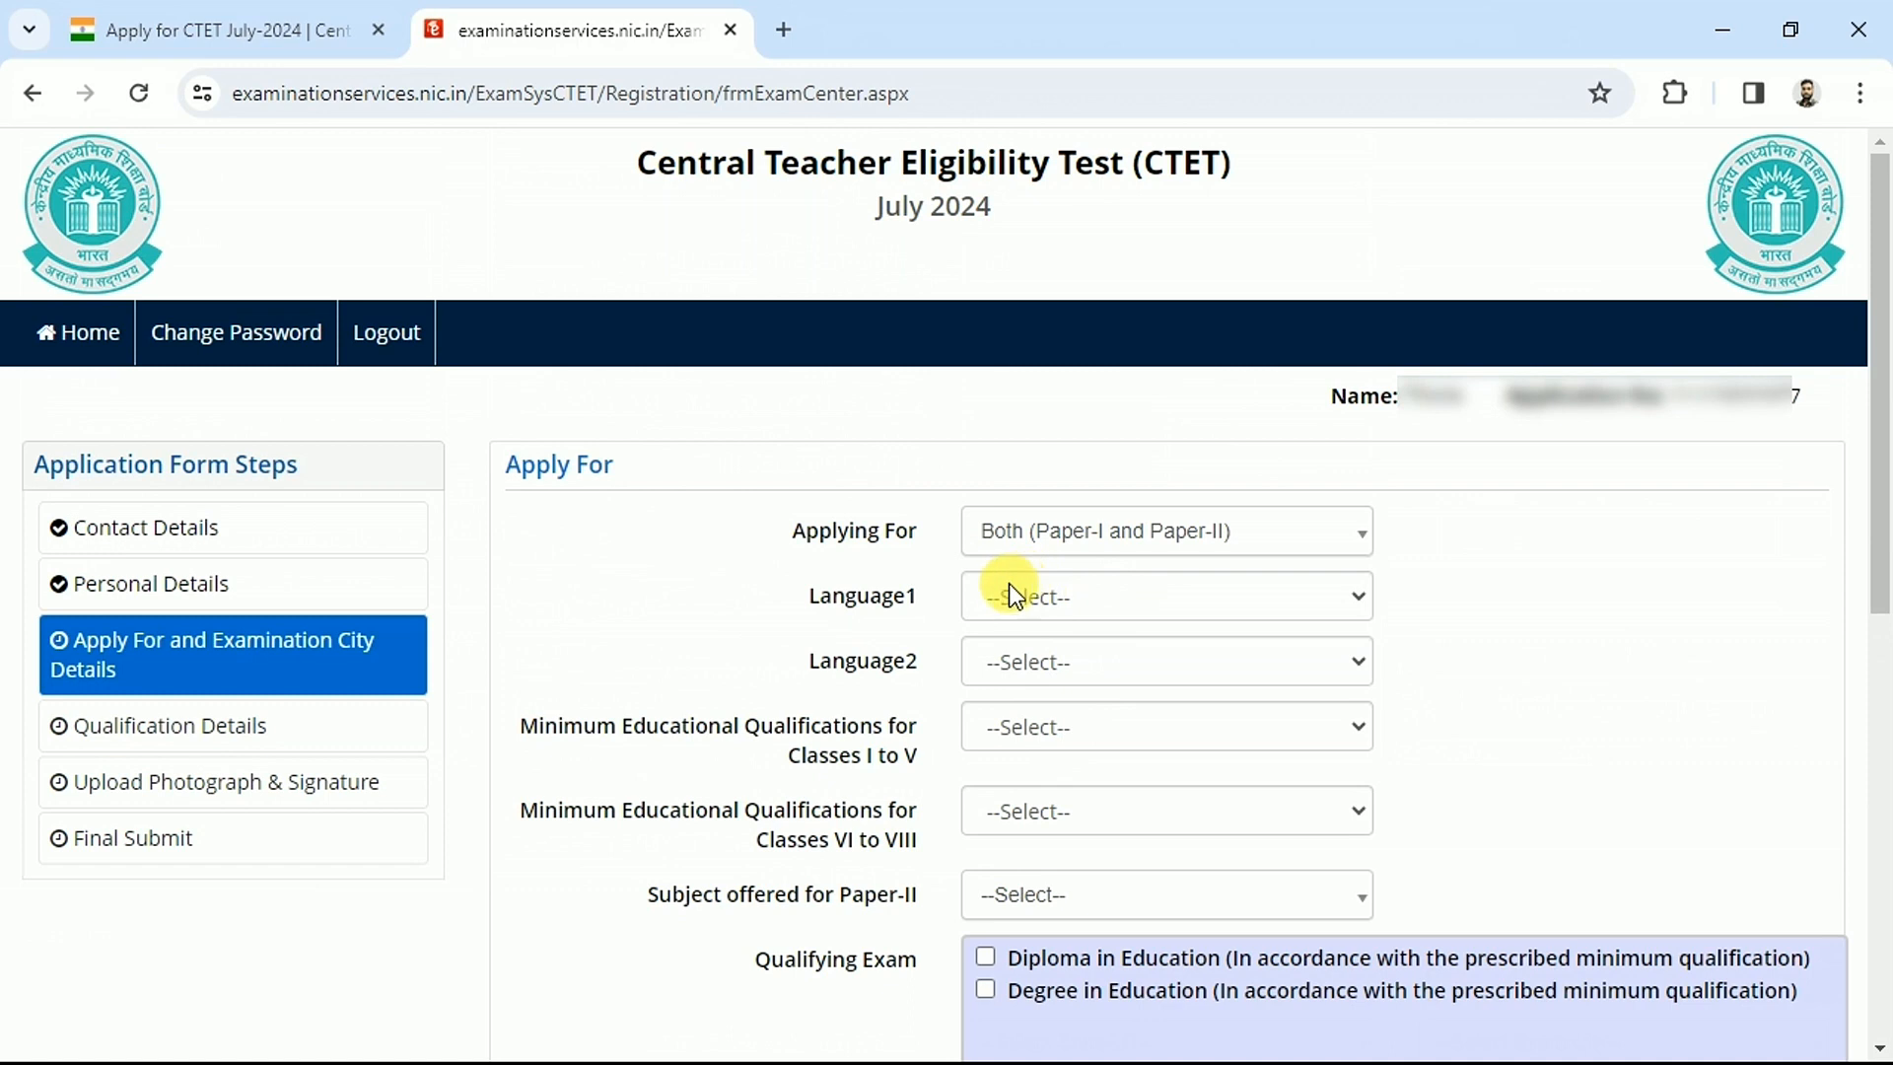
Choose Hindi as Language1 and Sanskrit as Language2
left_click_drag(834, 599, 896, 599)
left_click(1057, 606)
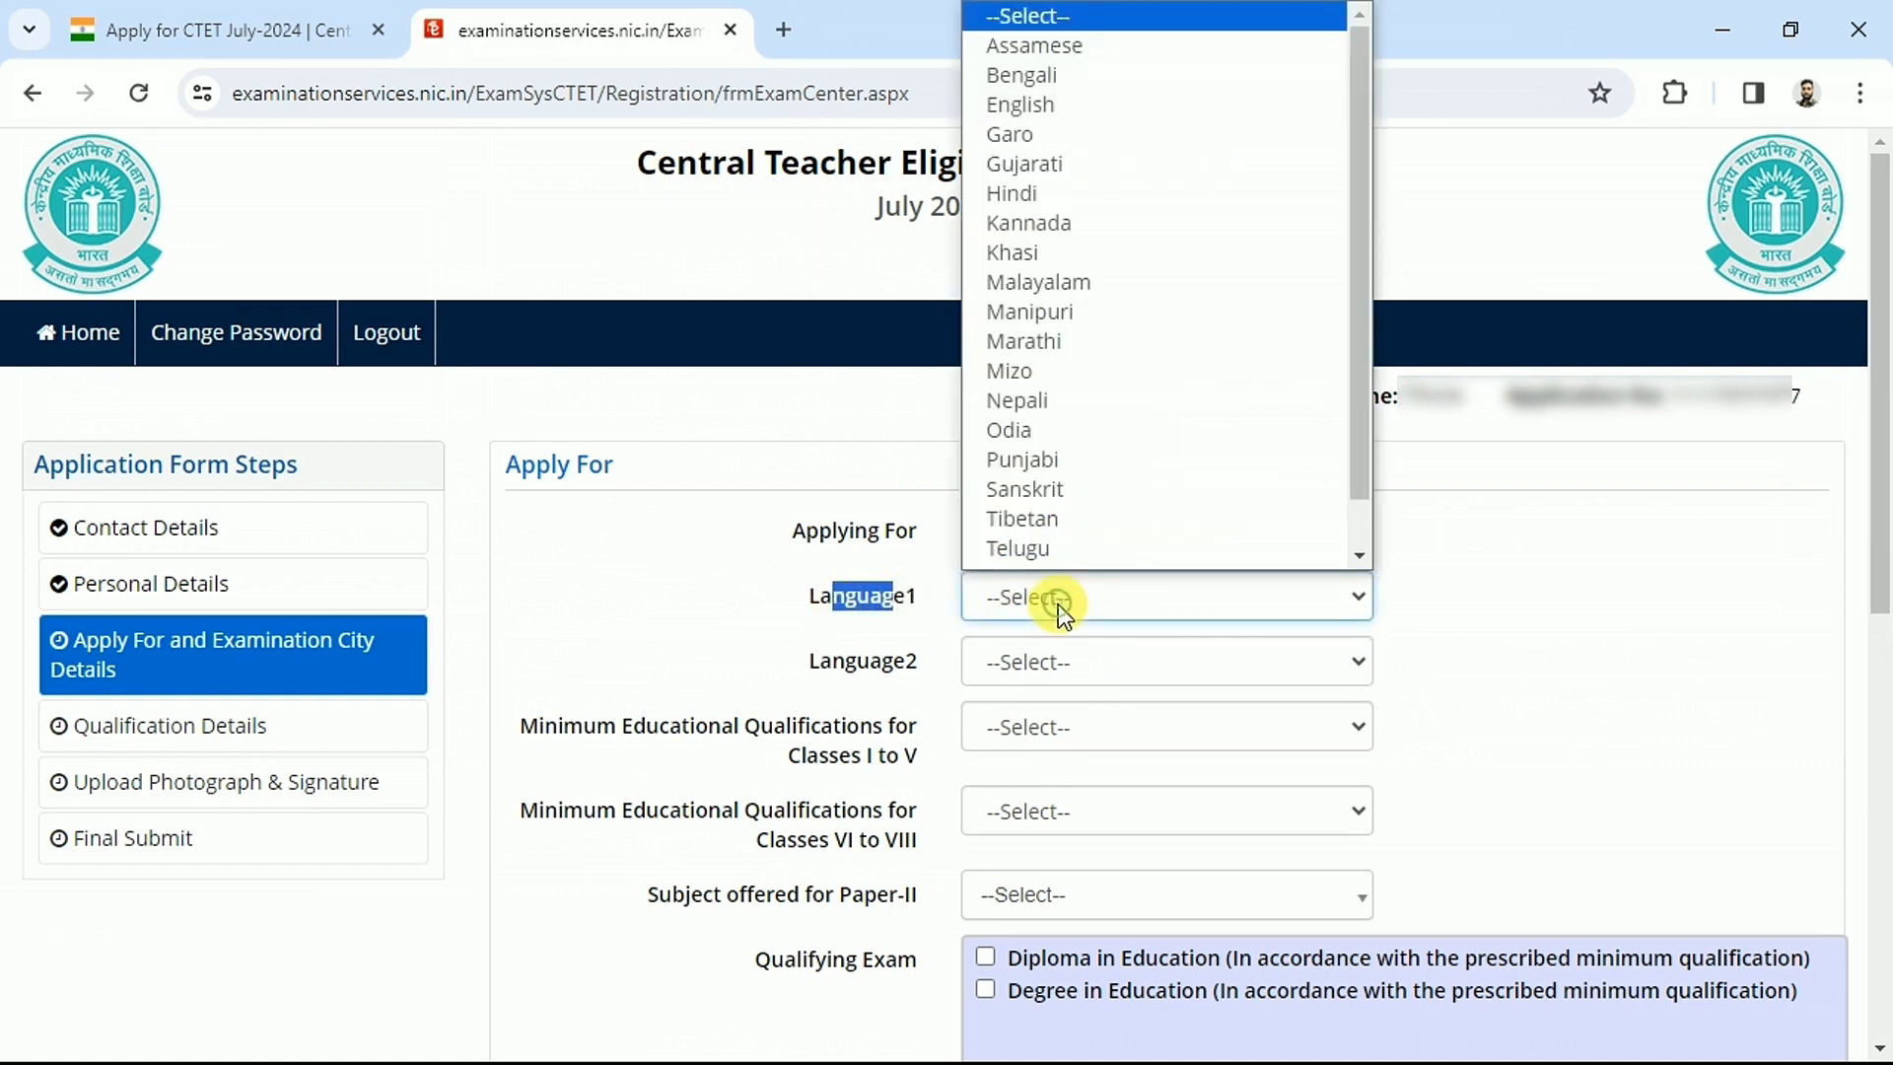
left_click(1038, 178)
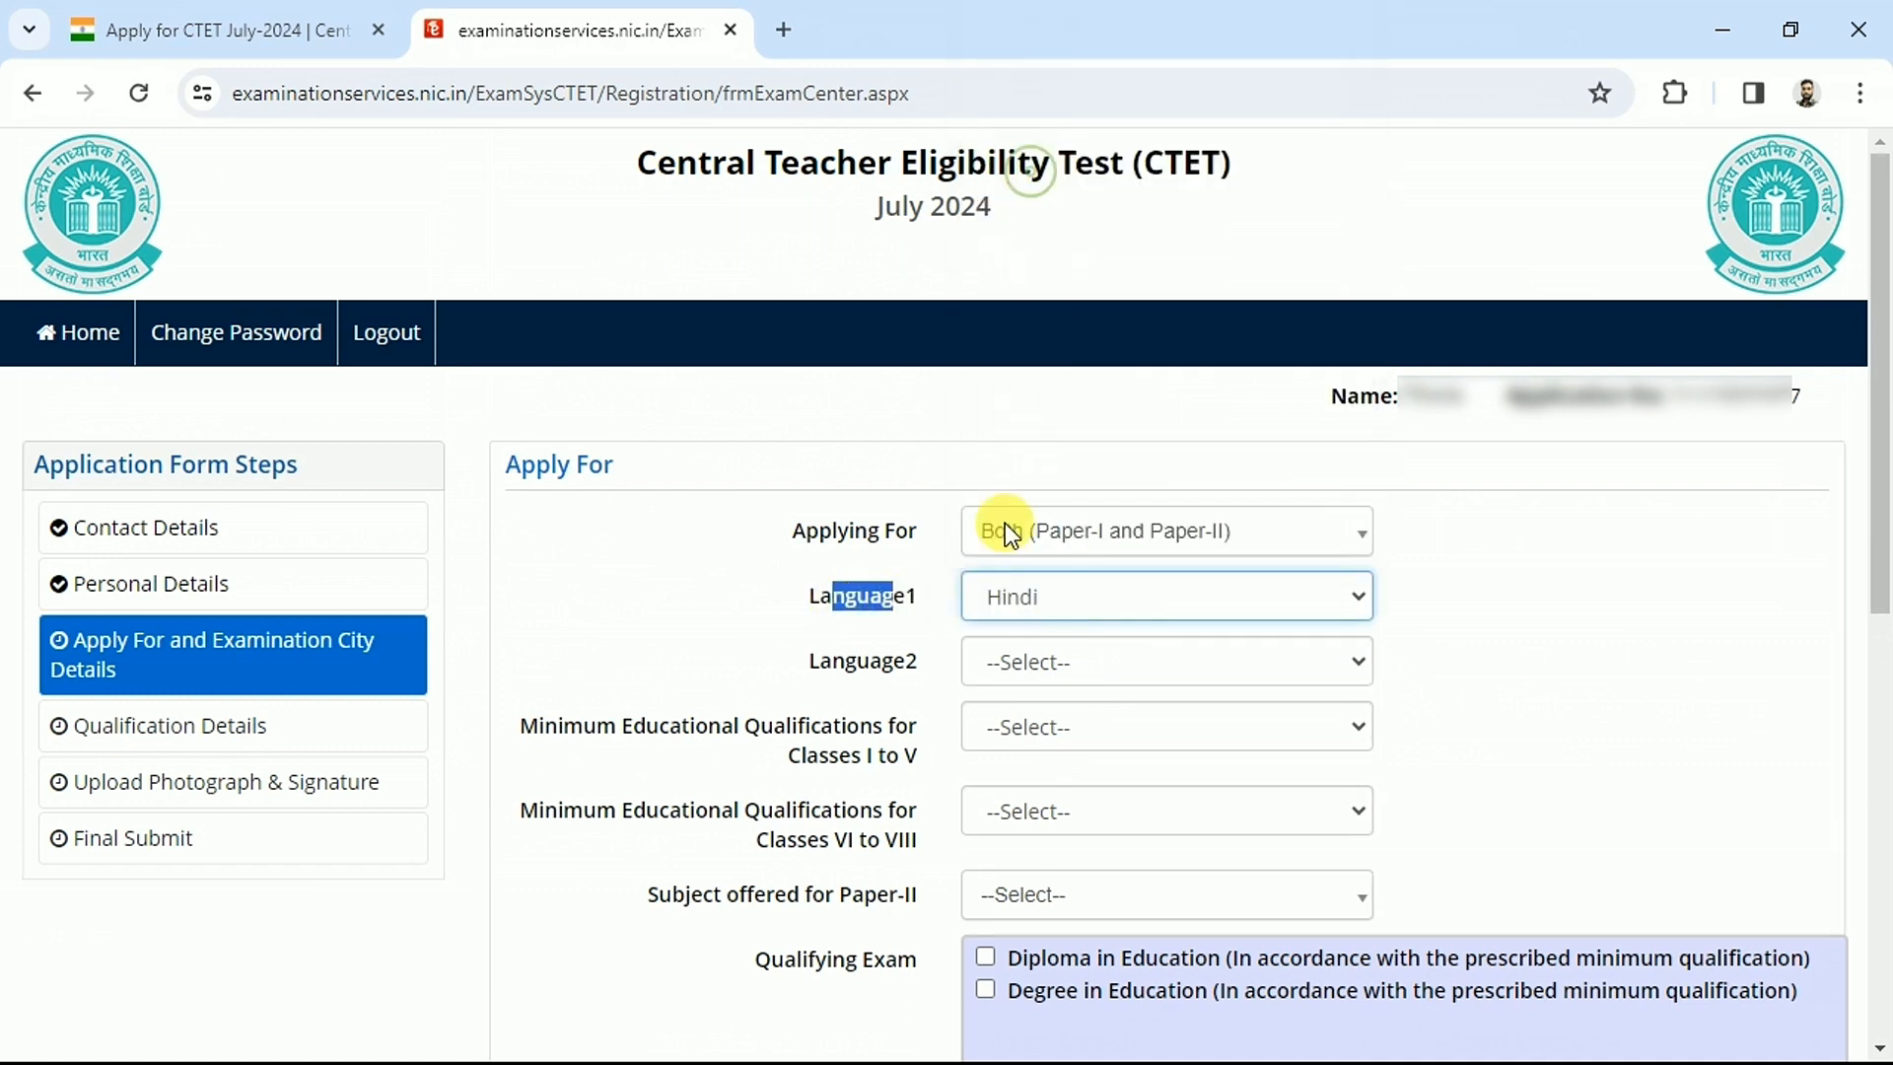
left_click(1050, 669)
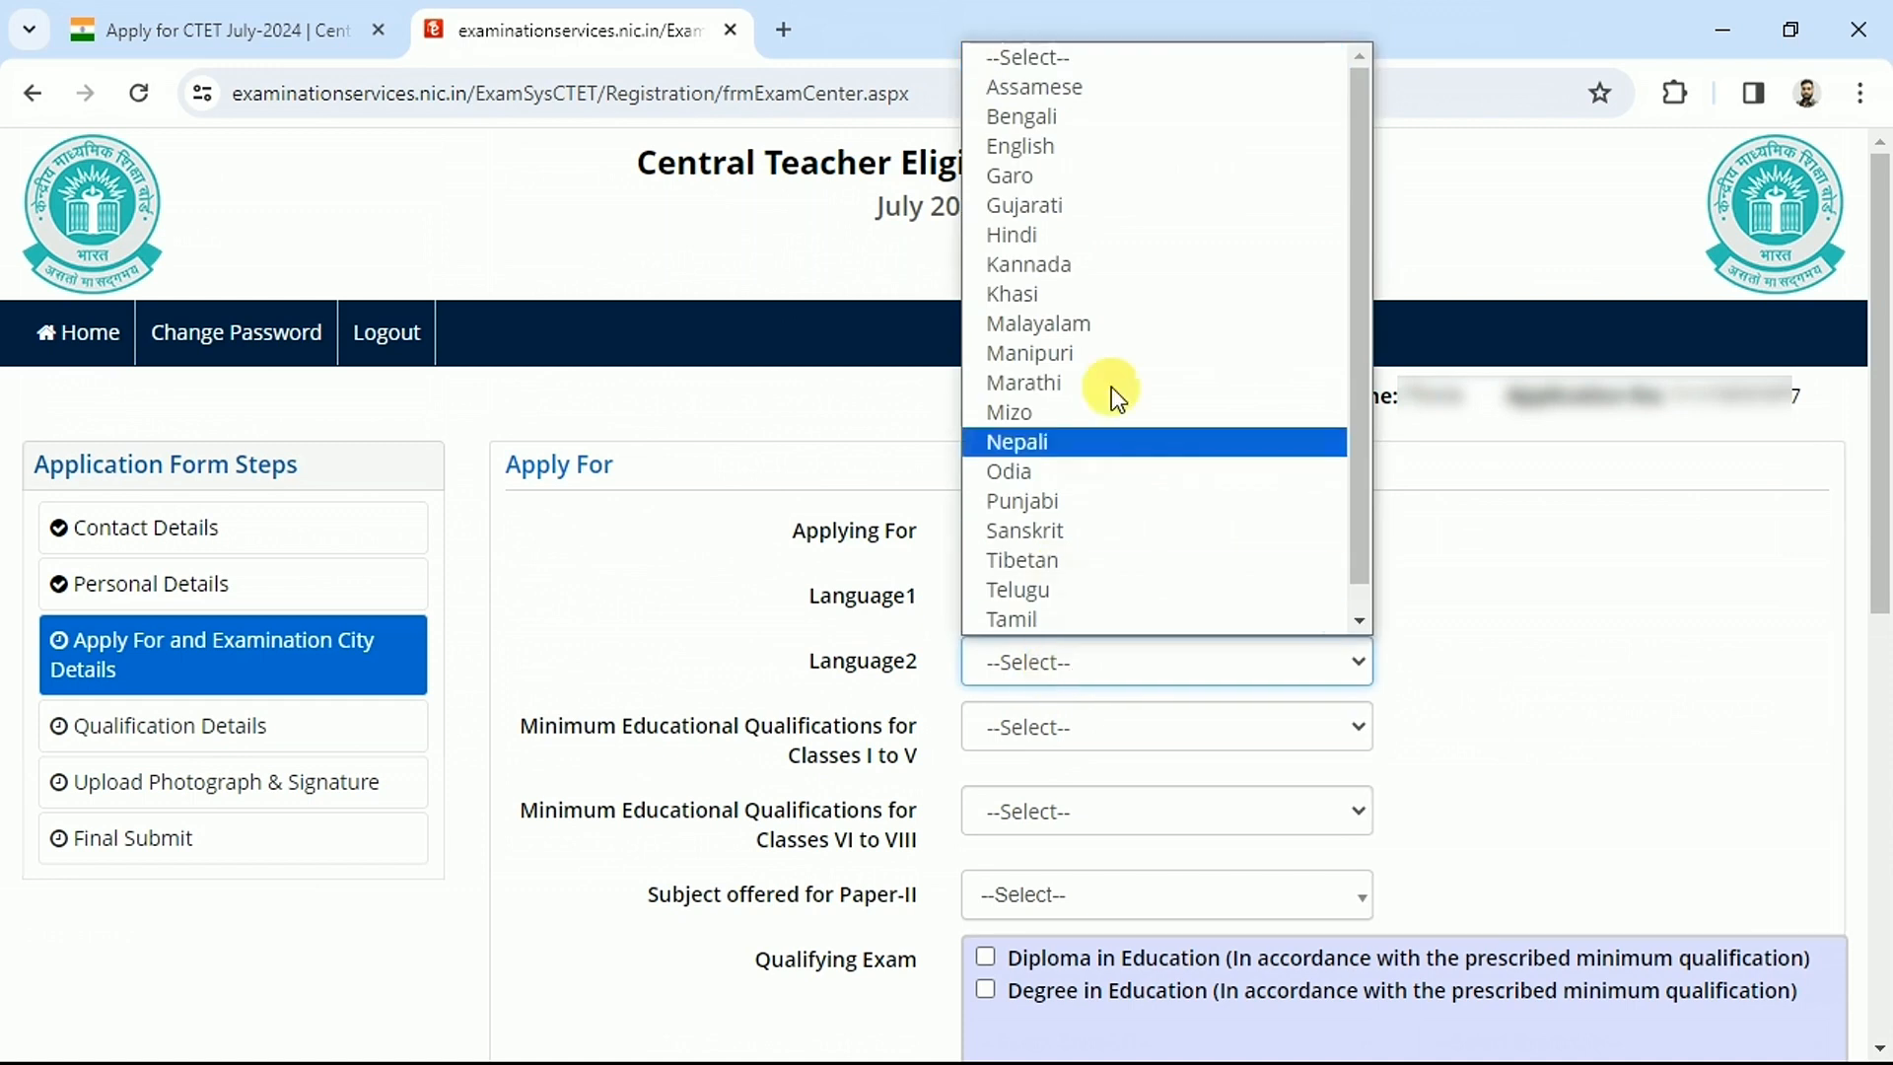
key("Return")
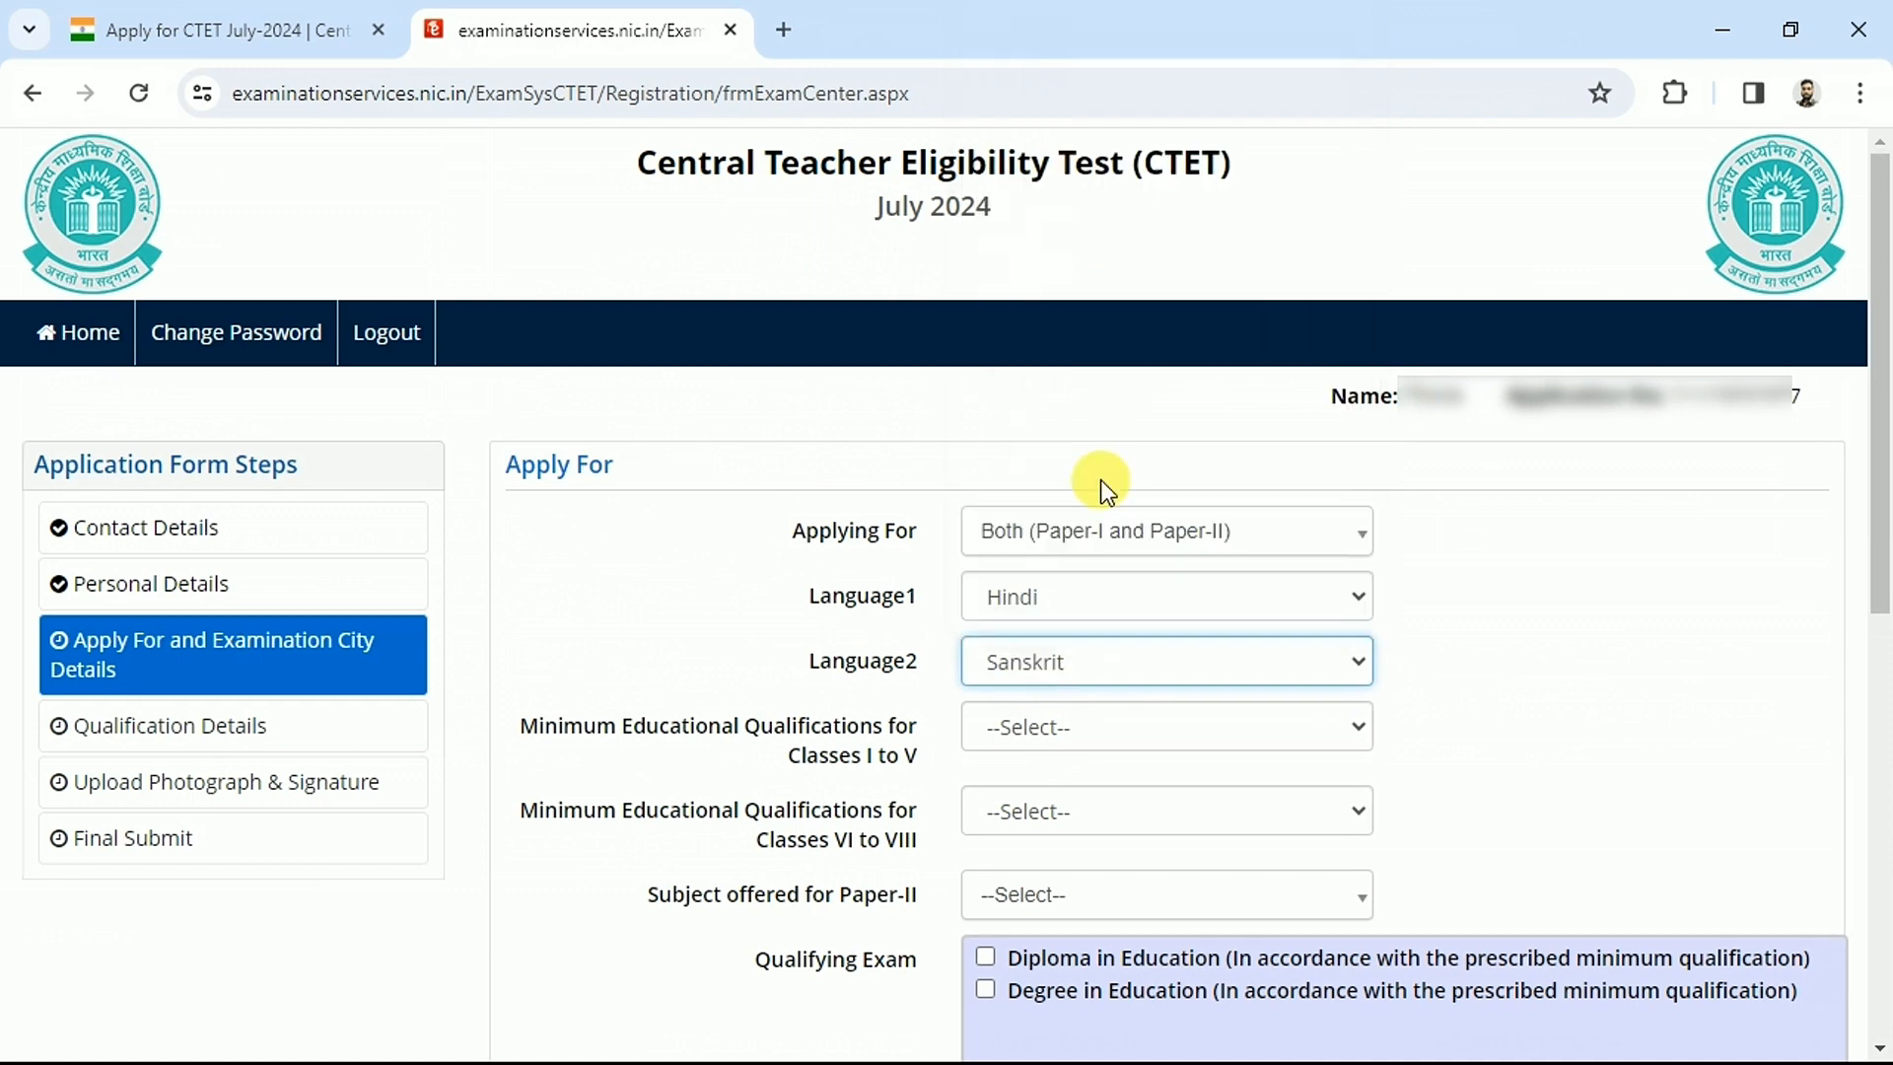
left_click_drag(538, 724, 895, 761)
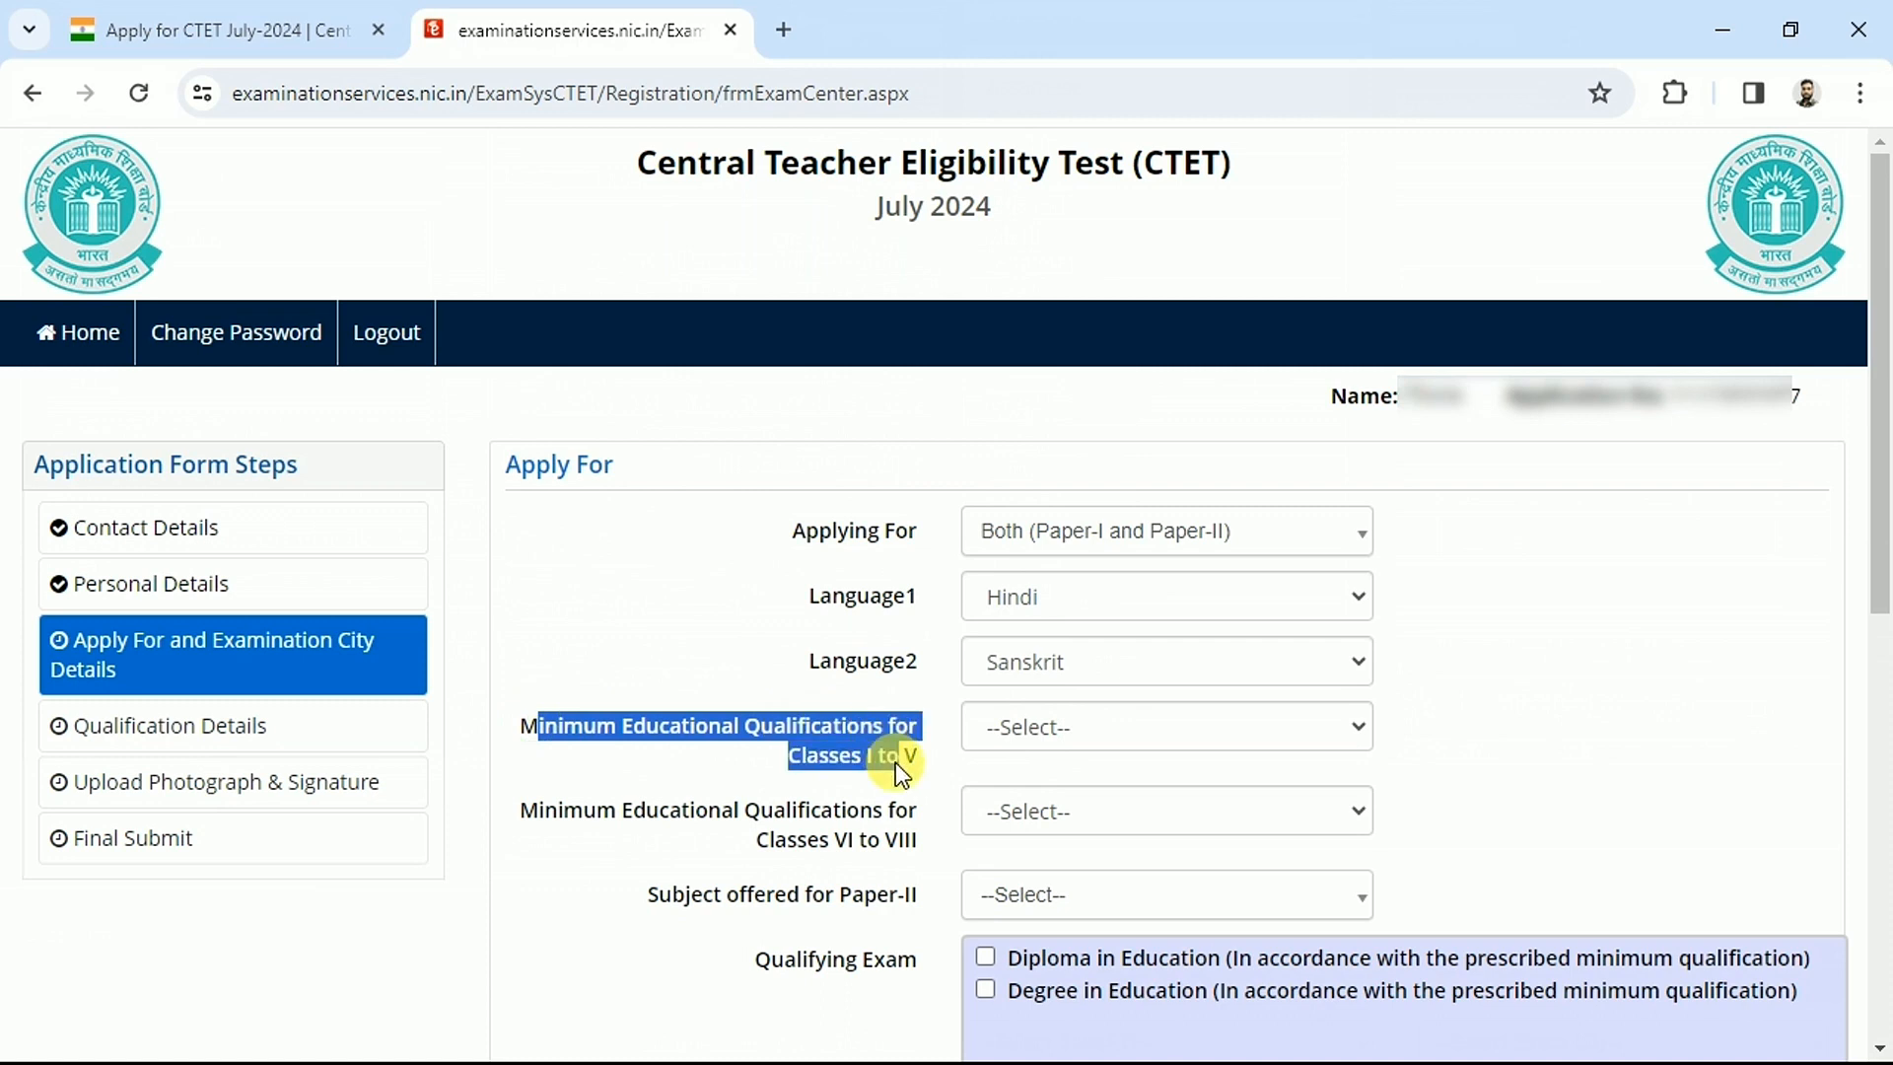
left_click(895, 761)
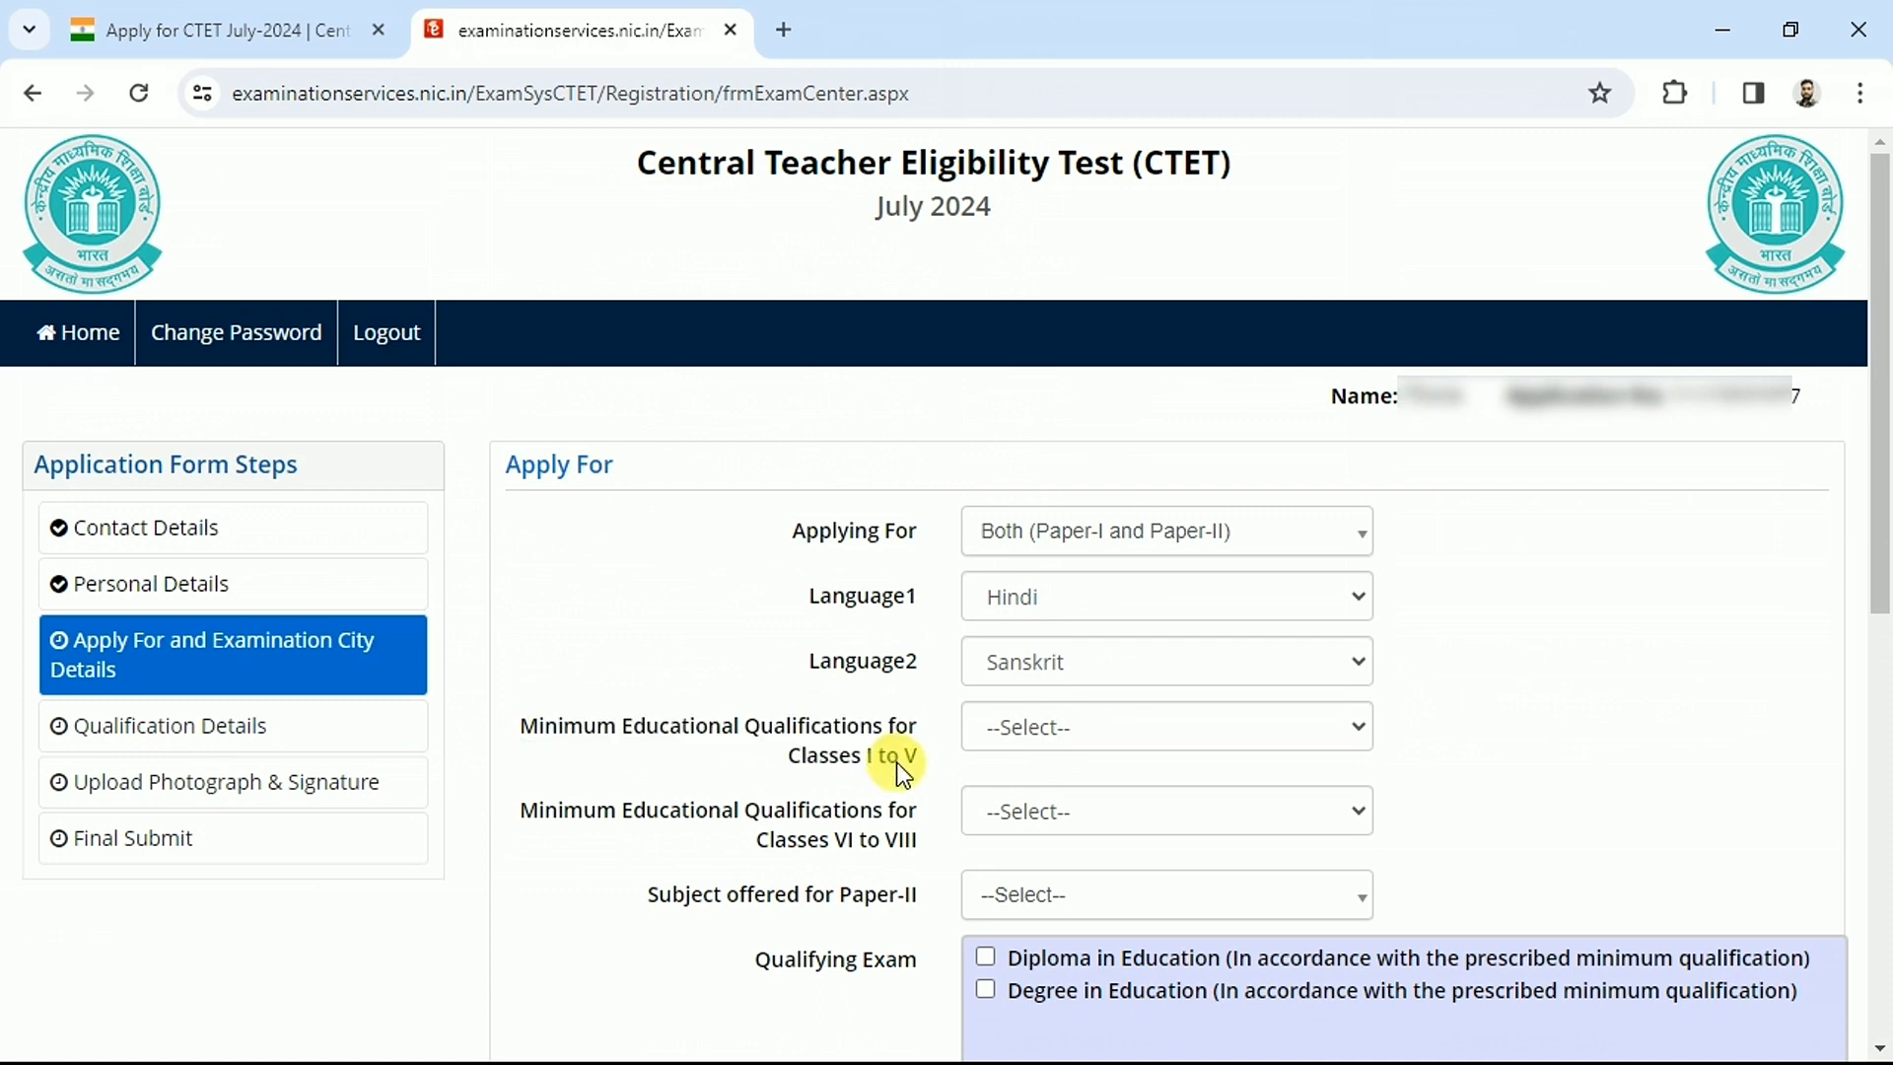
Show the Classes I to V qualification help table and read qualifications 1 through 3
left_click(1084, 735)
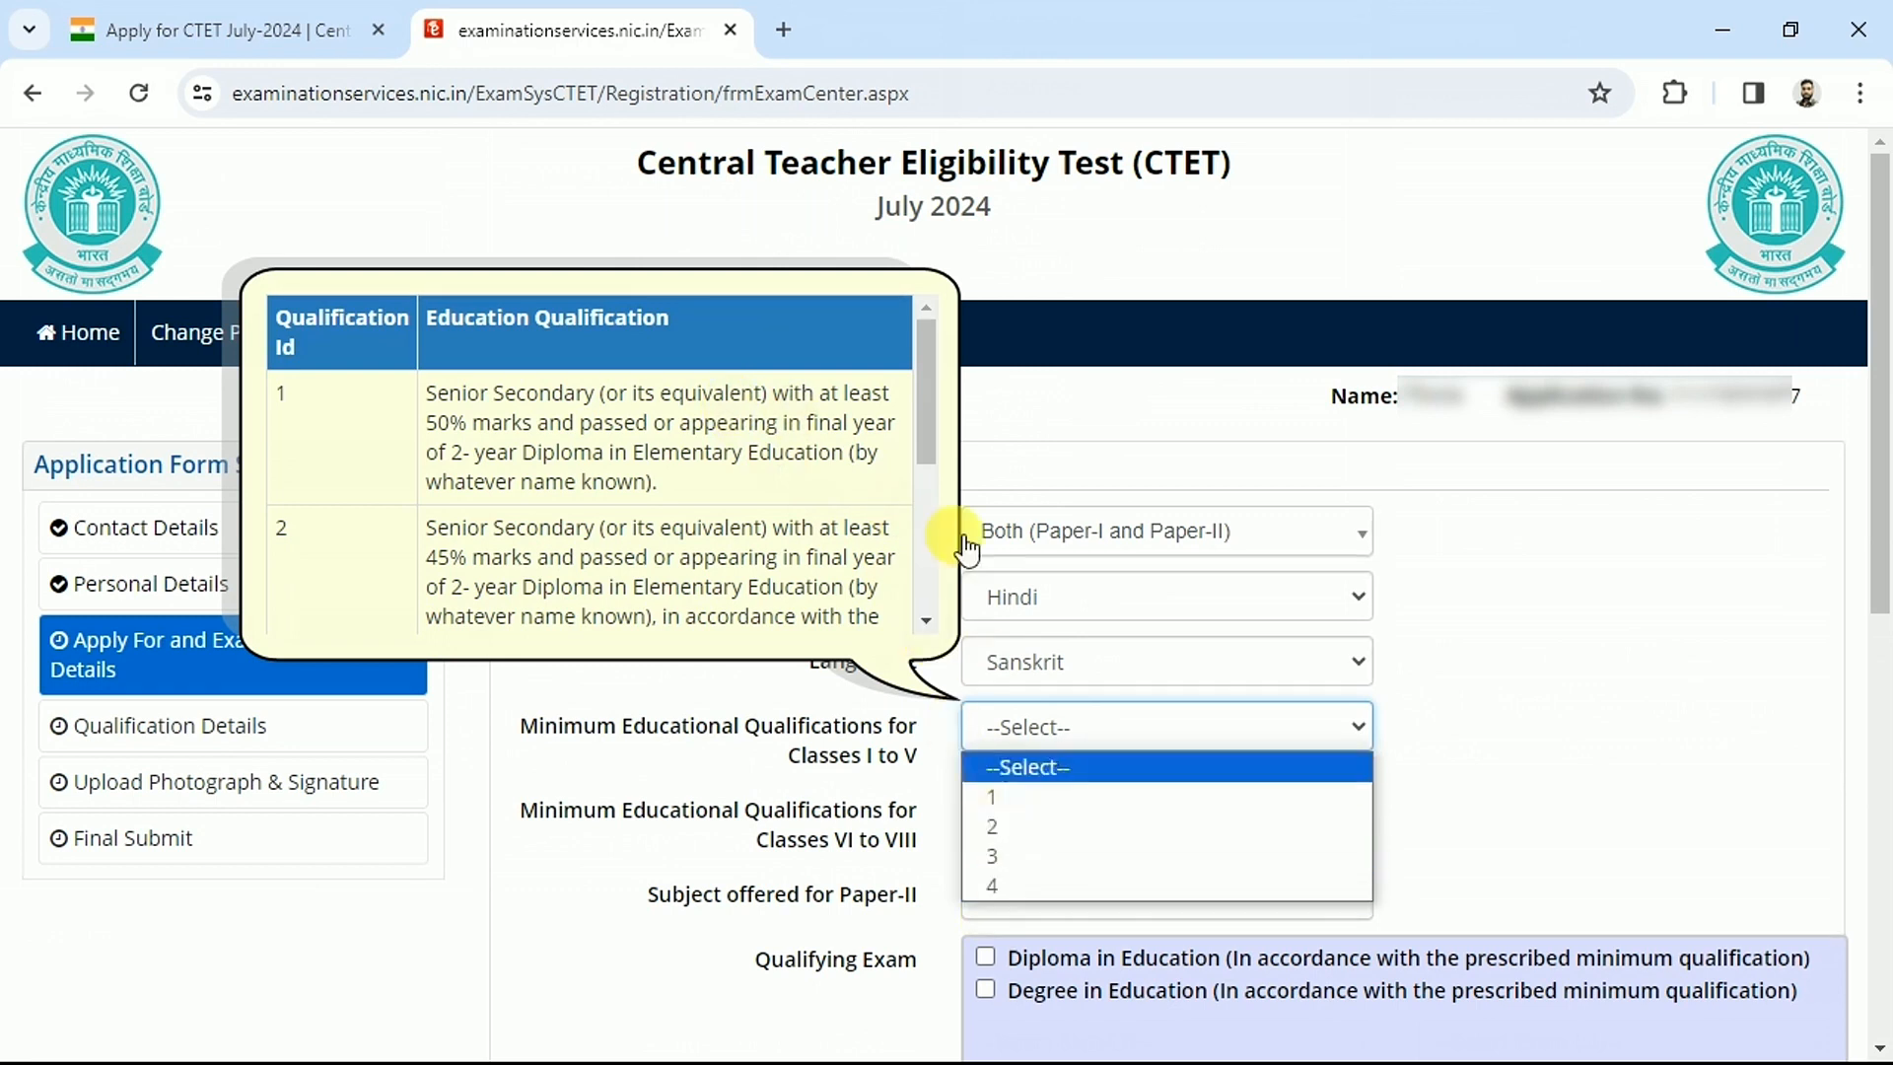
left_click_drag(920, 403, 953, 367)
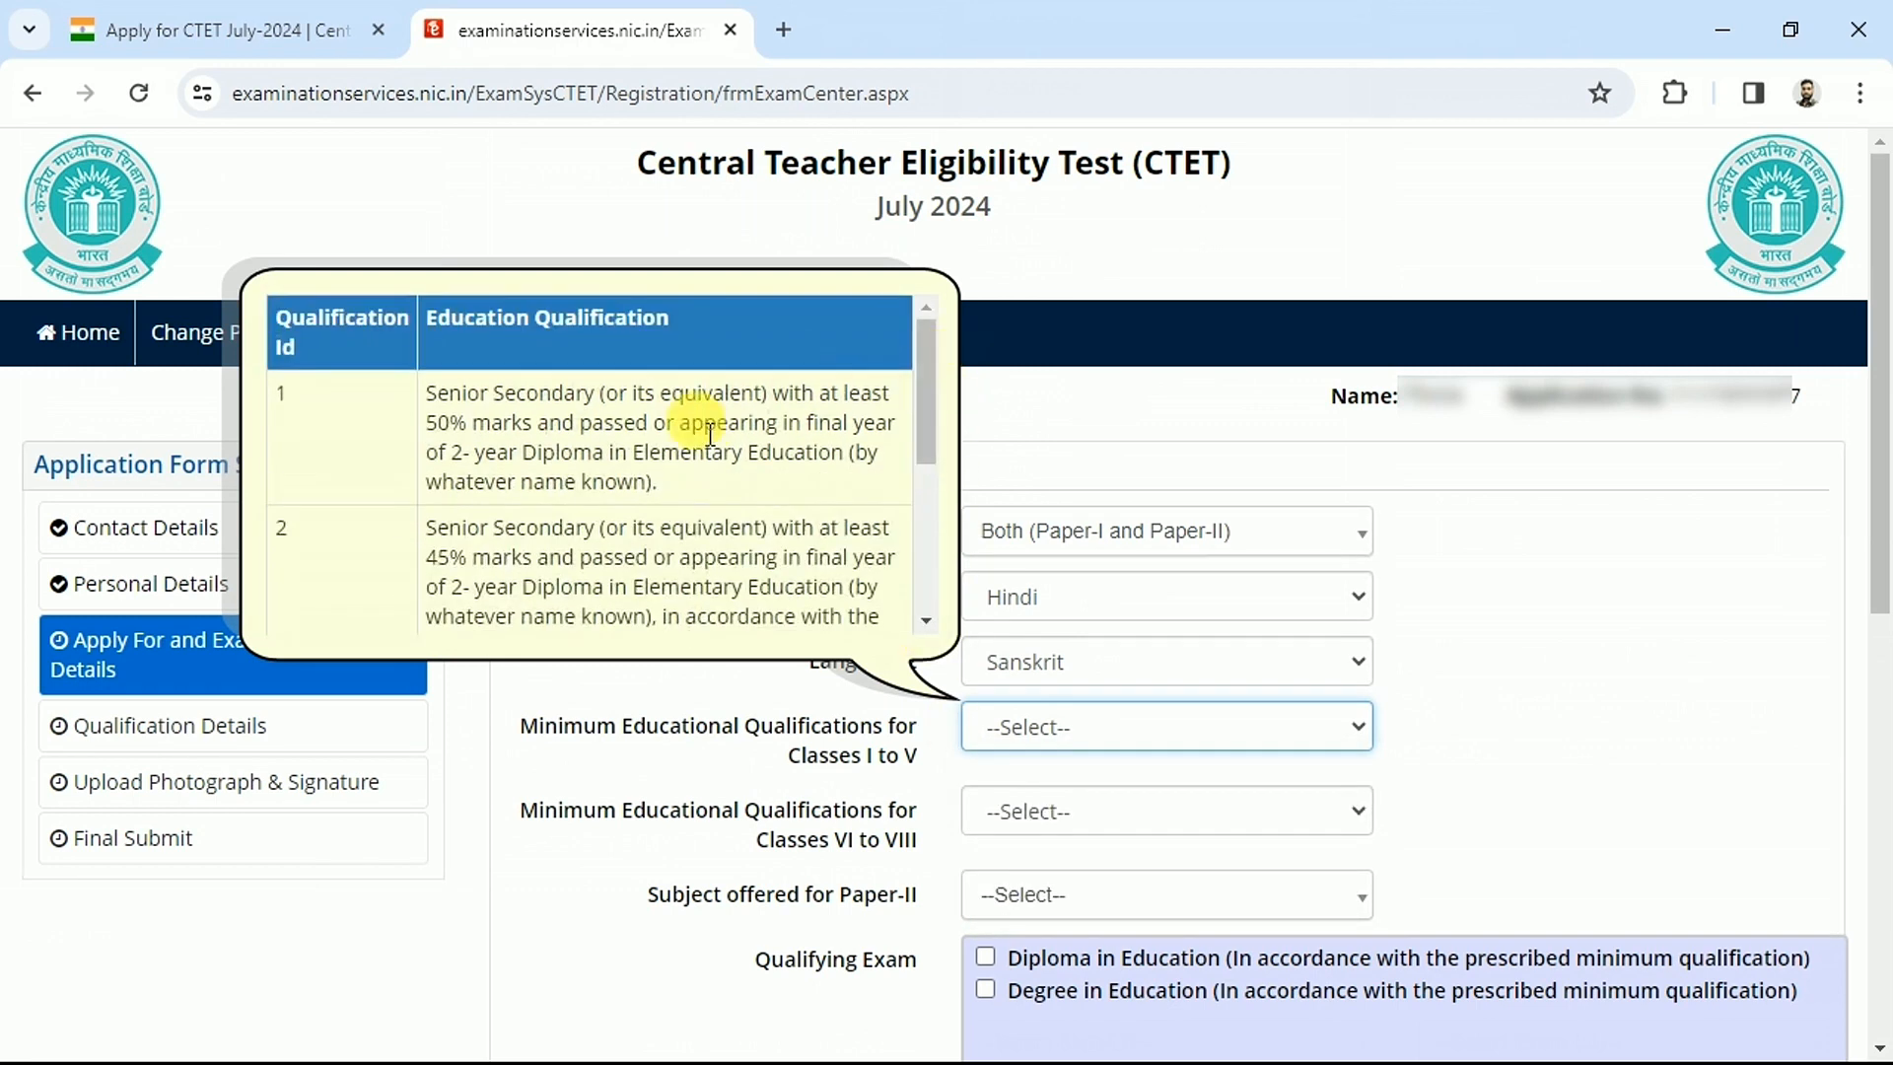
left_click_drag(426, 392, 658, 475)
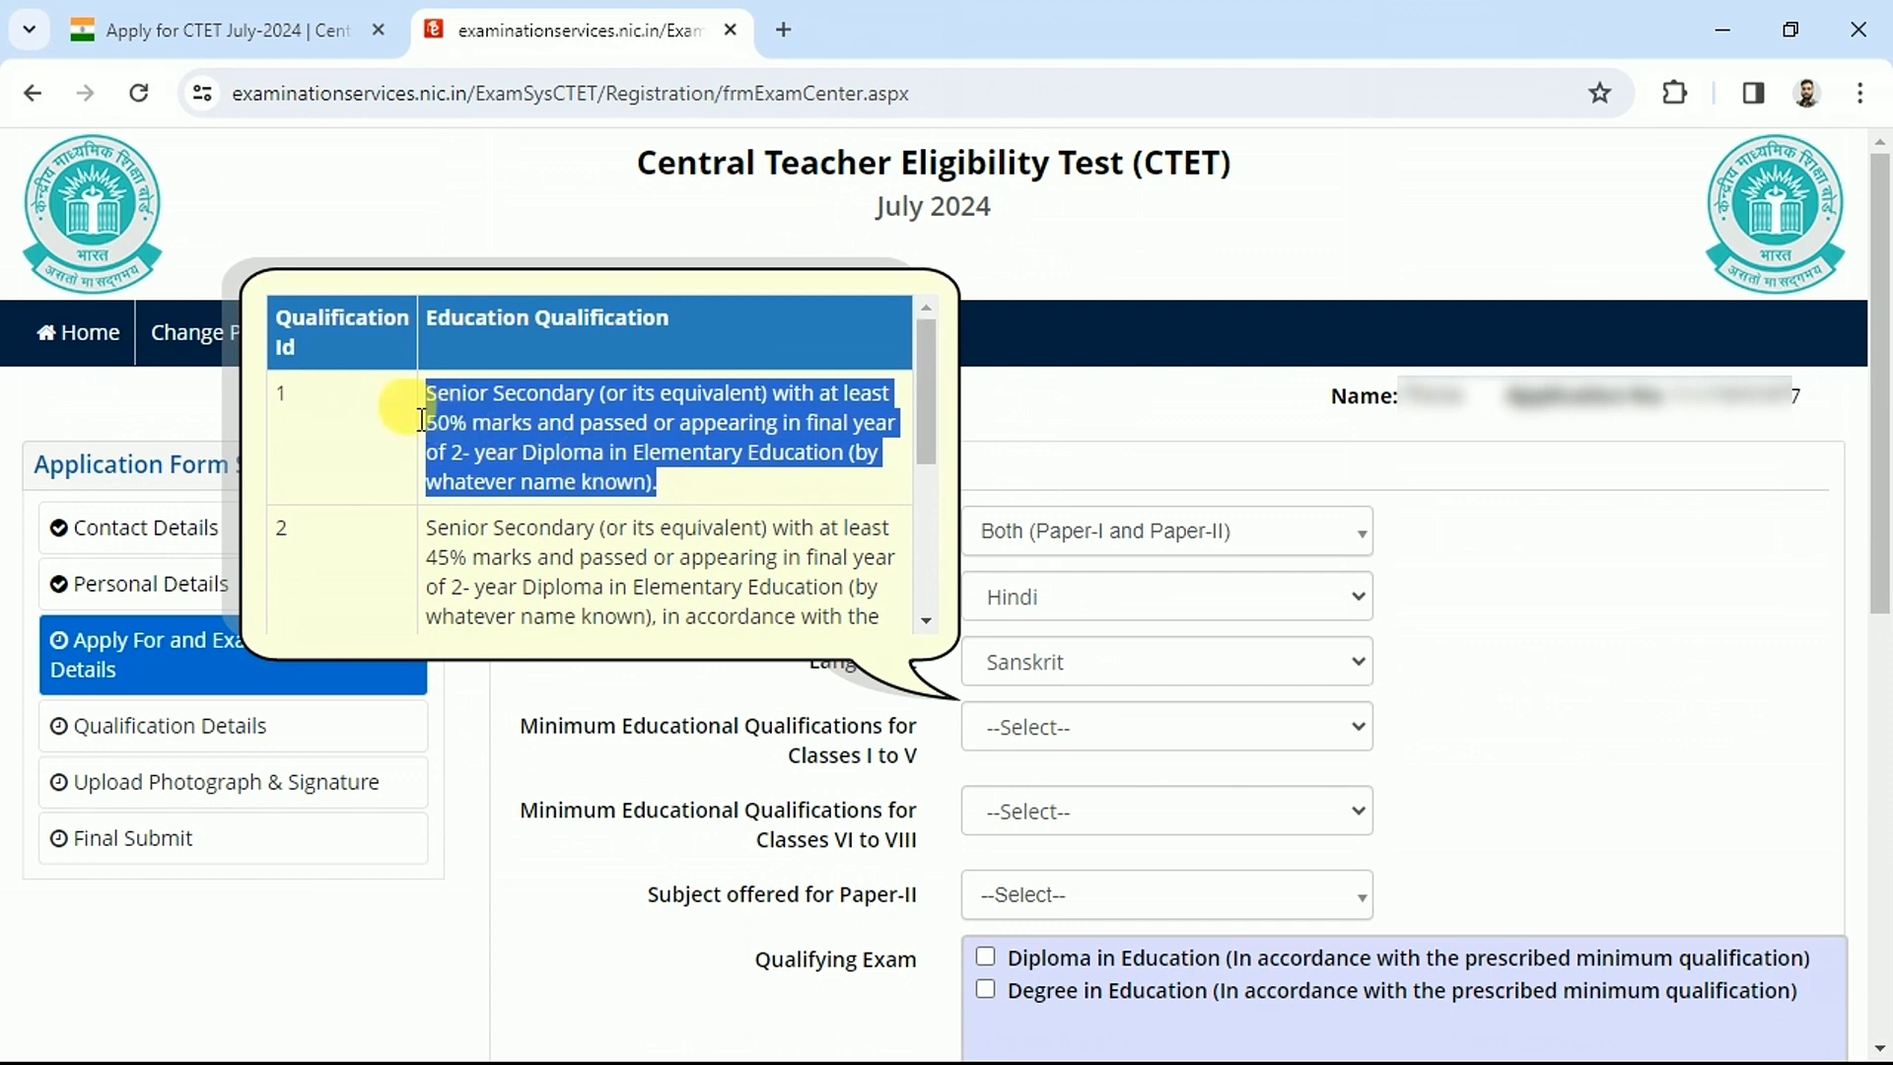
left_click(434, 386)
scroll(434, 386, "down", 2)
left_click_drag(424, 374, 550, 486)
left_click(549, 486)
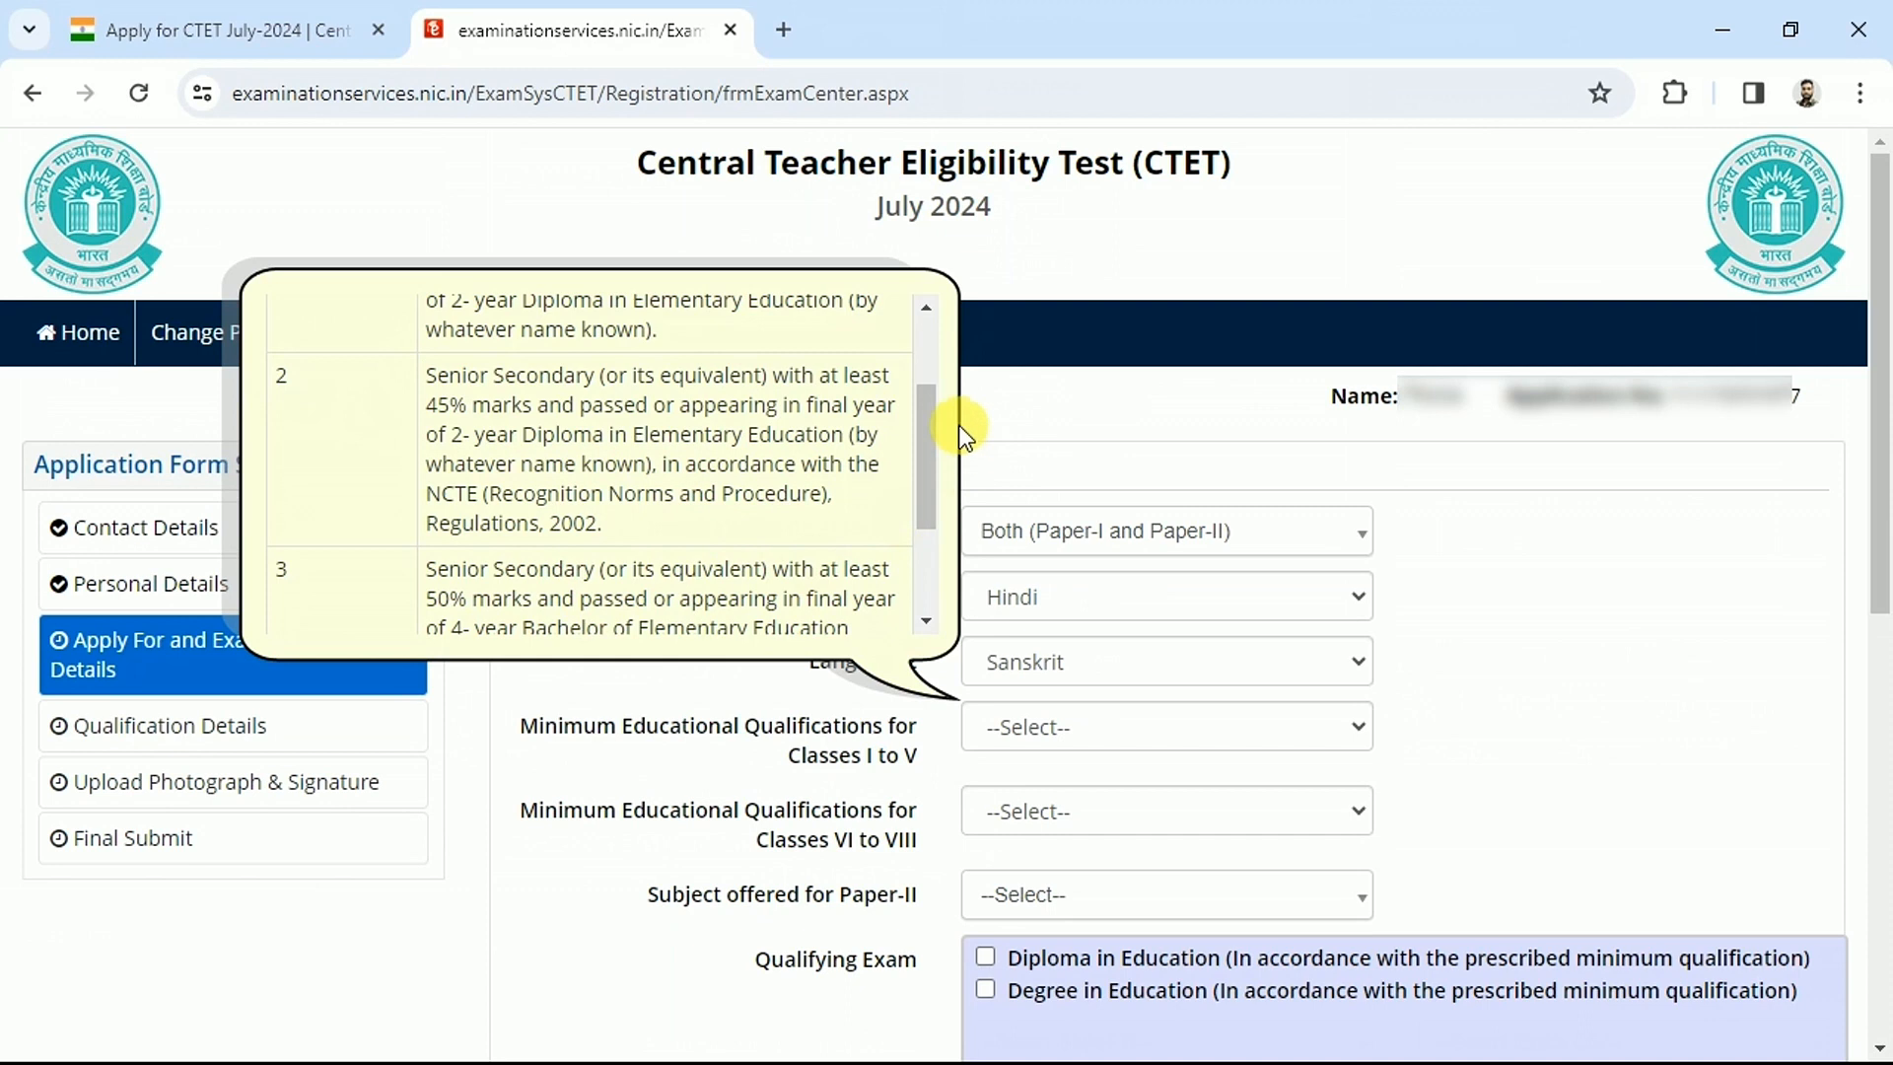
left_click_drag(913, 400, 858, 494)
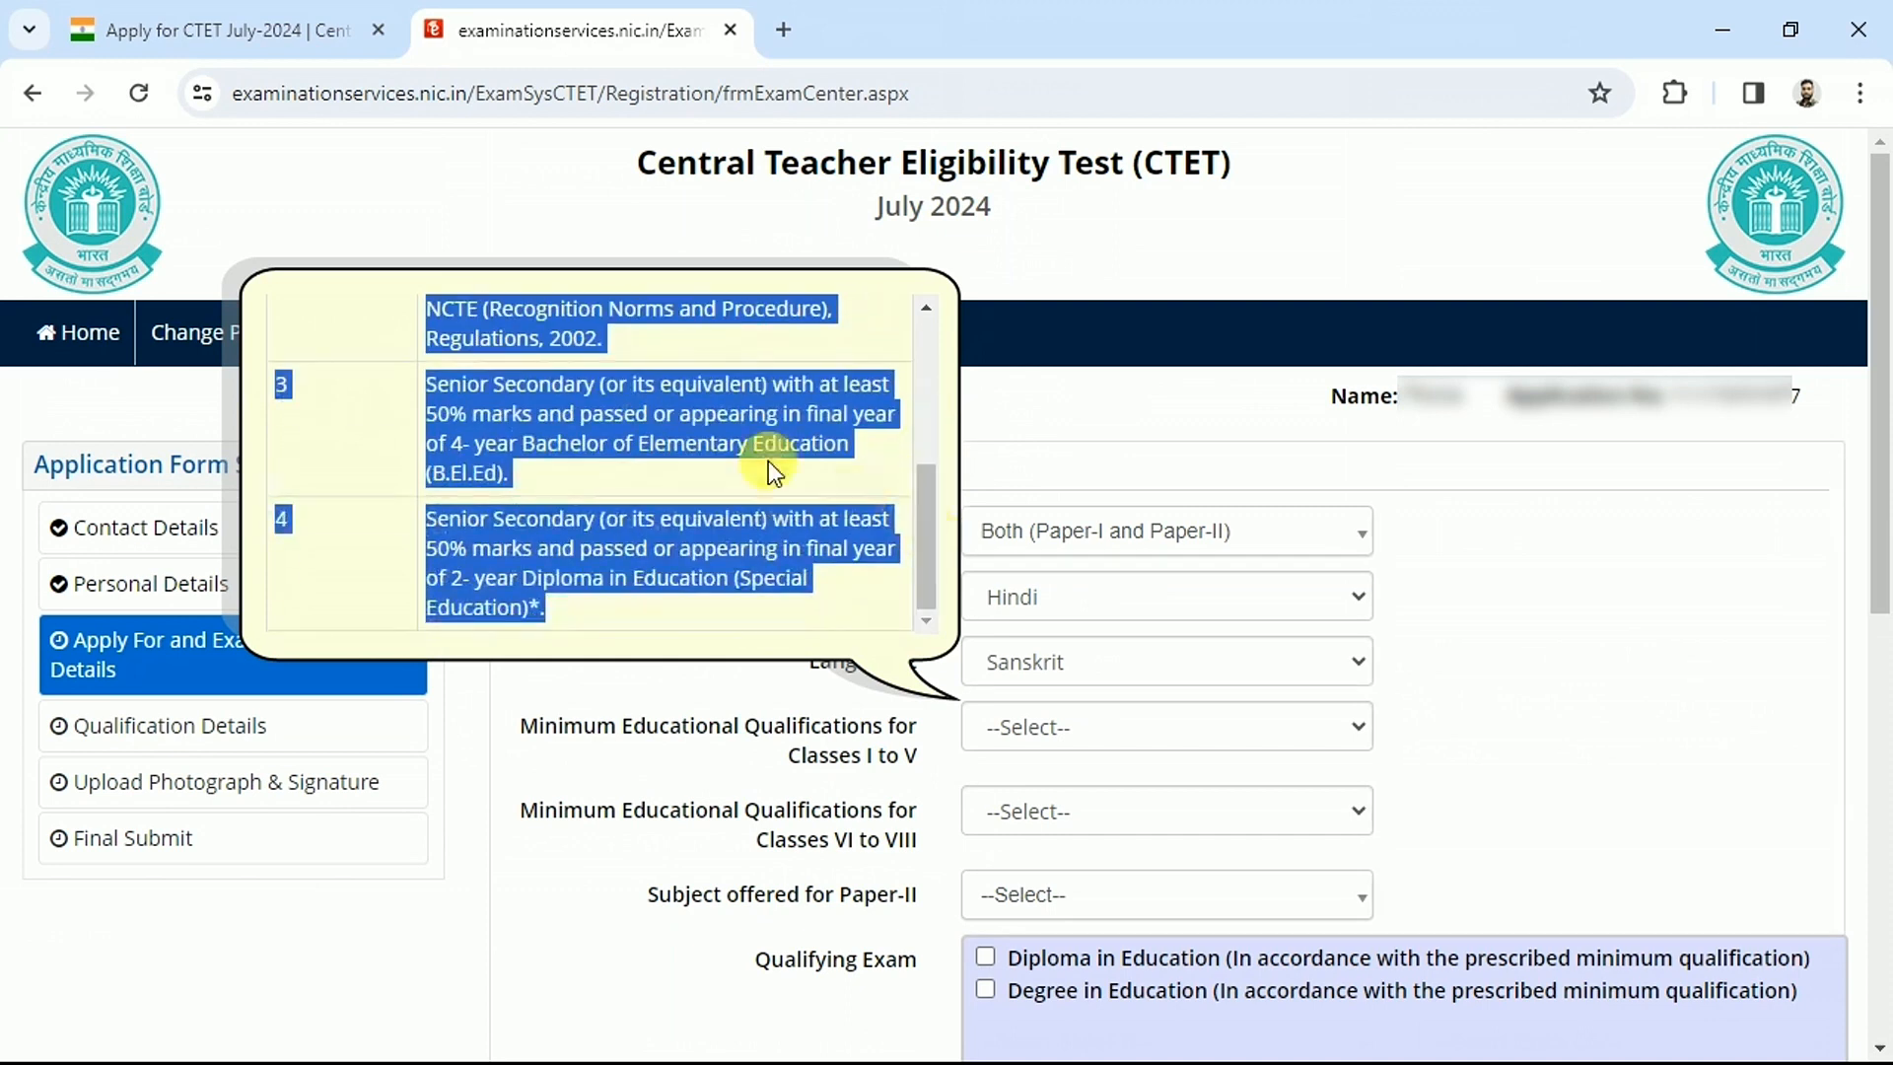
left_click(423, 411)
left_click_drag(424, 384, 566, 461)
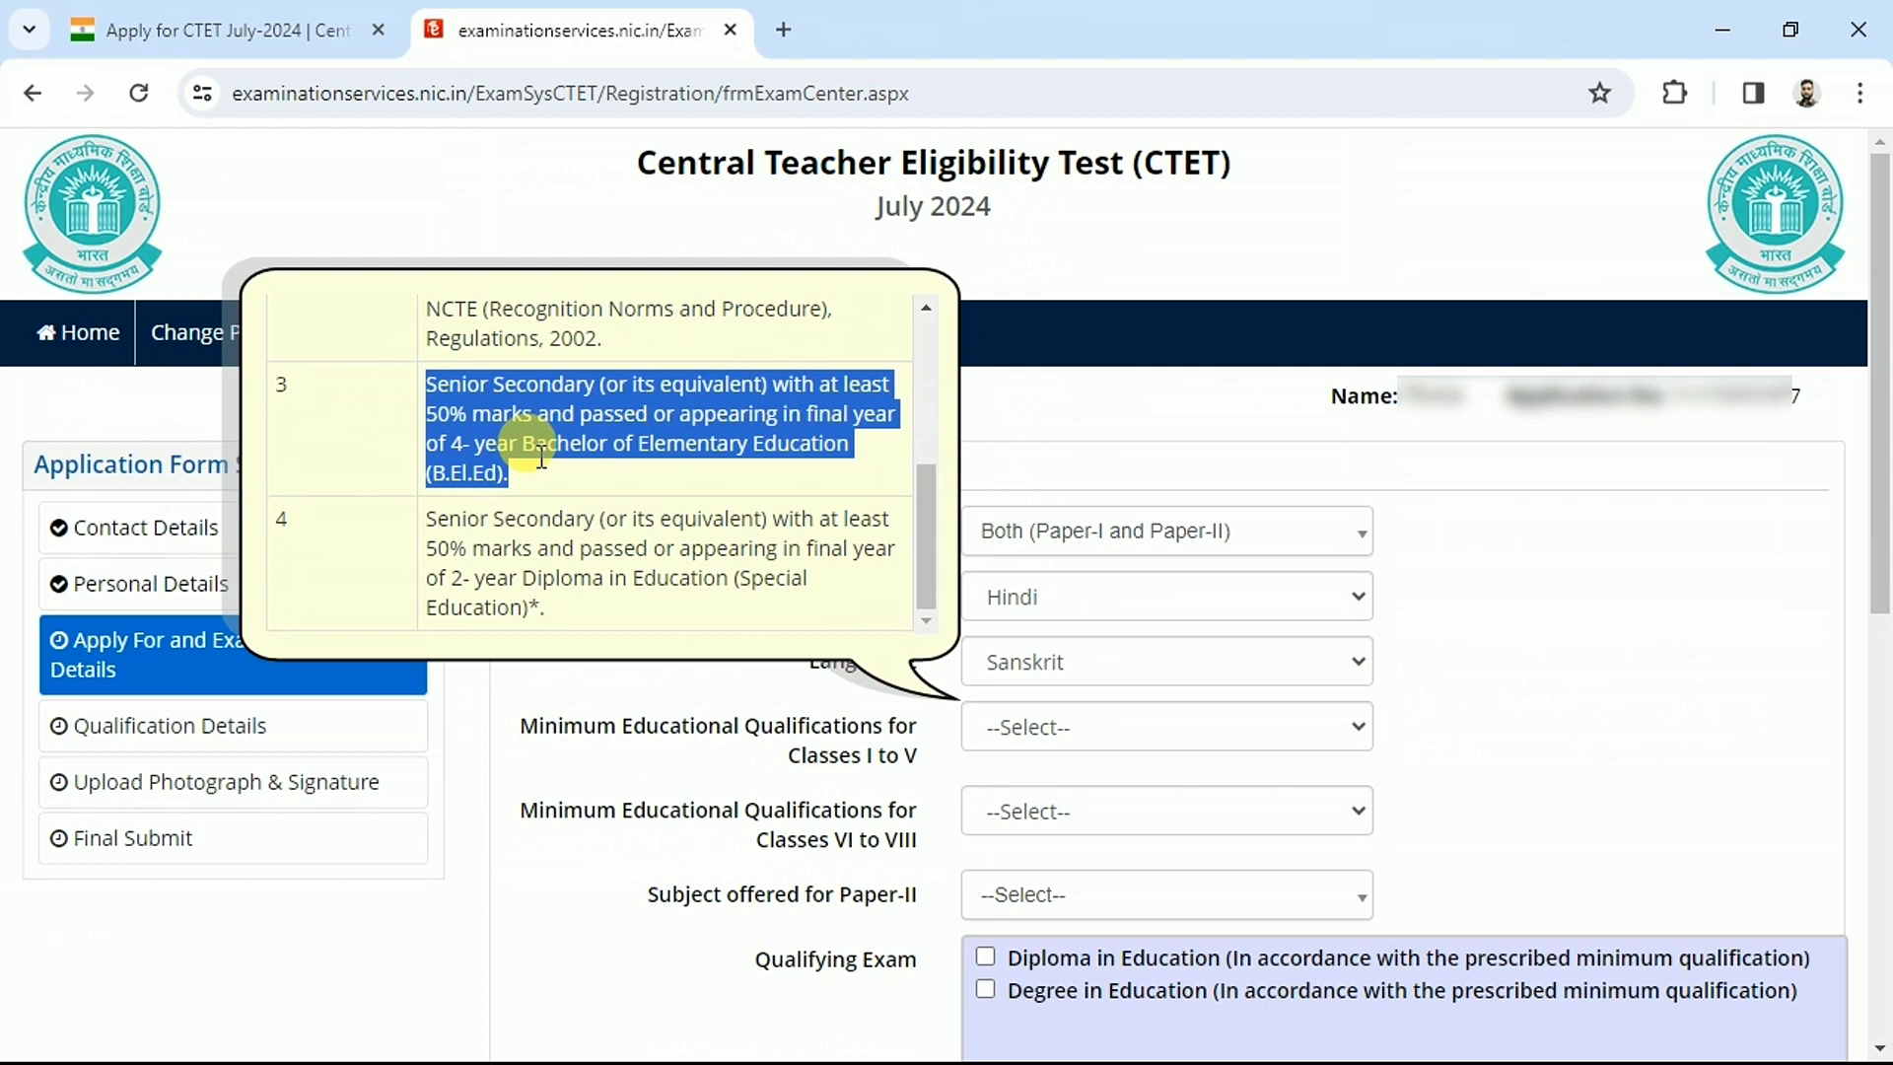
Choose qualification 1 as the Classes I to V minimum qualification
left_click(1140, 738)
left_click(1067, 797)
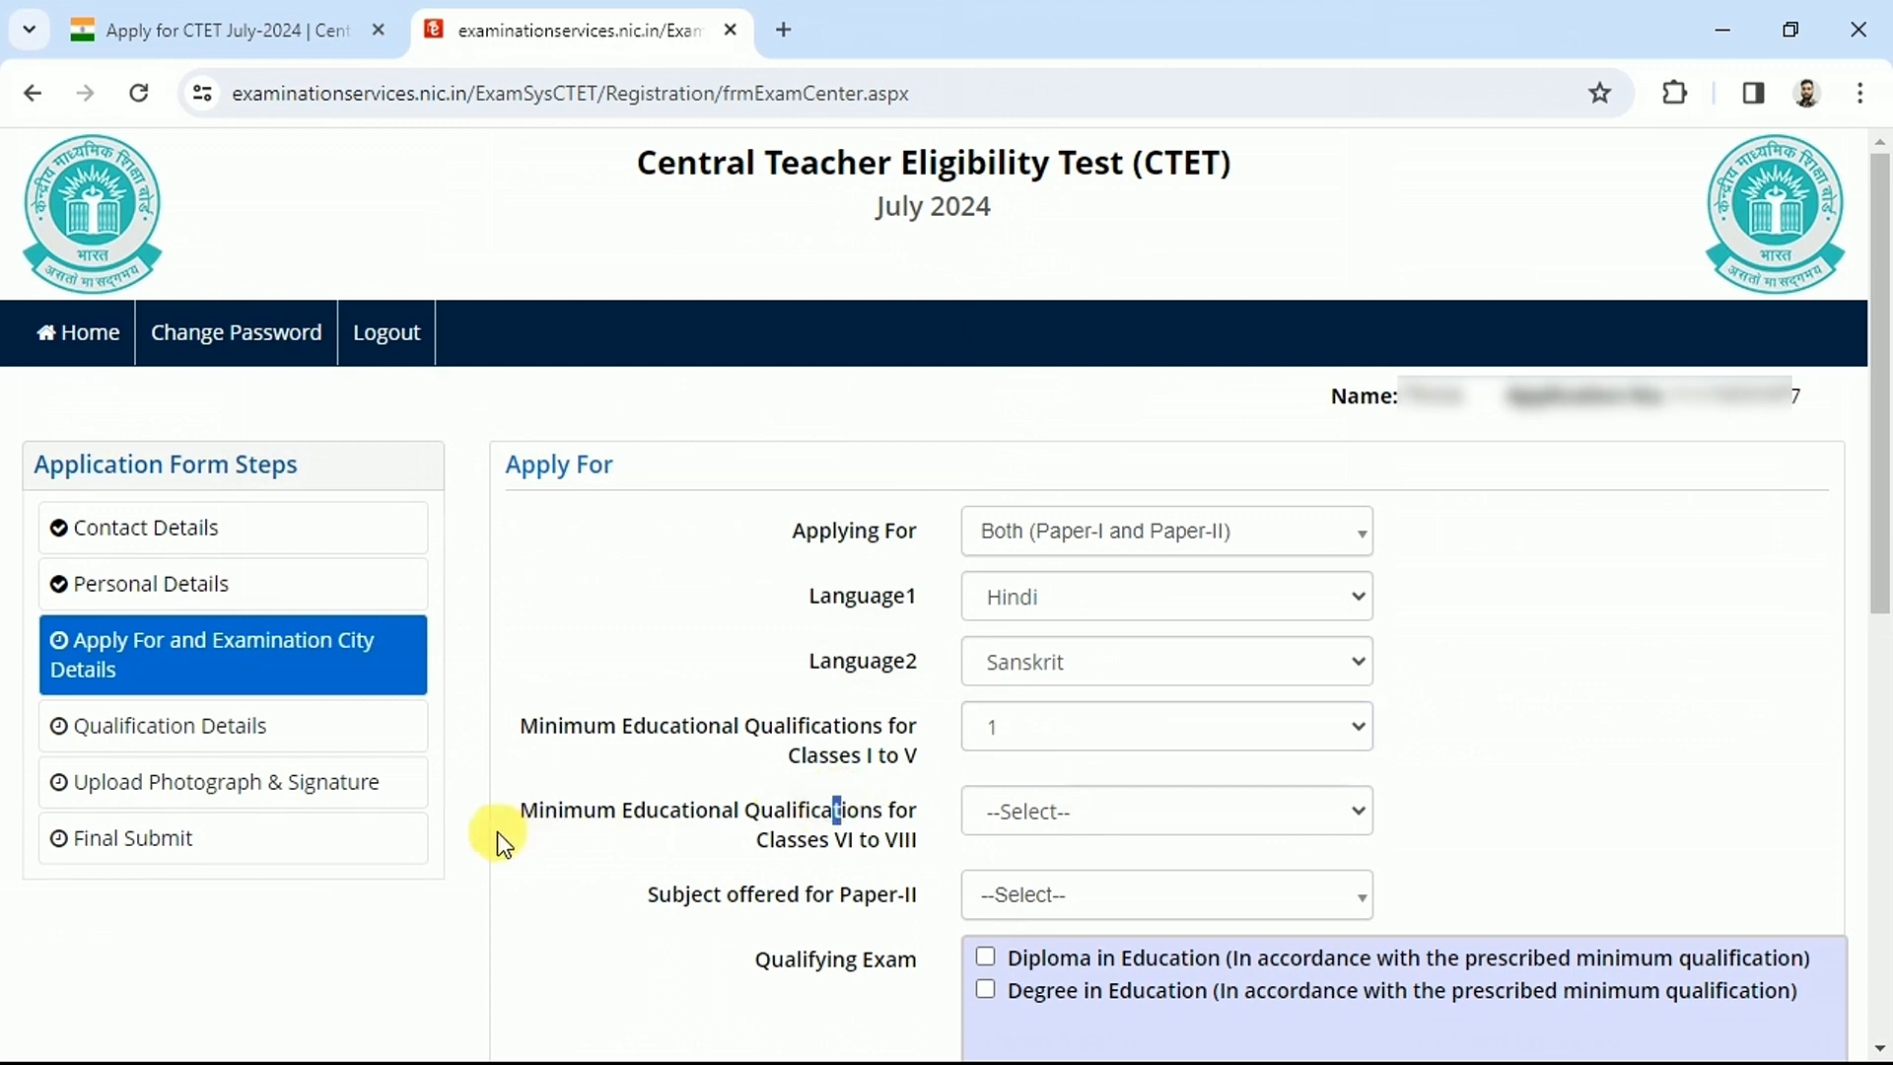
left_click_drag(559, 806, 852, 813)
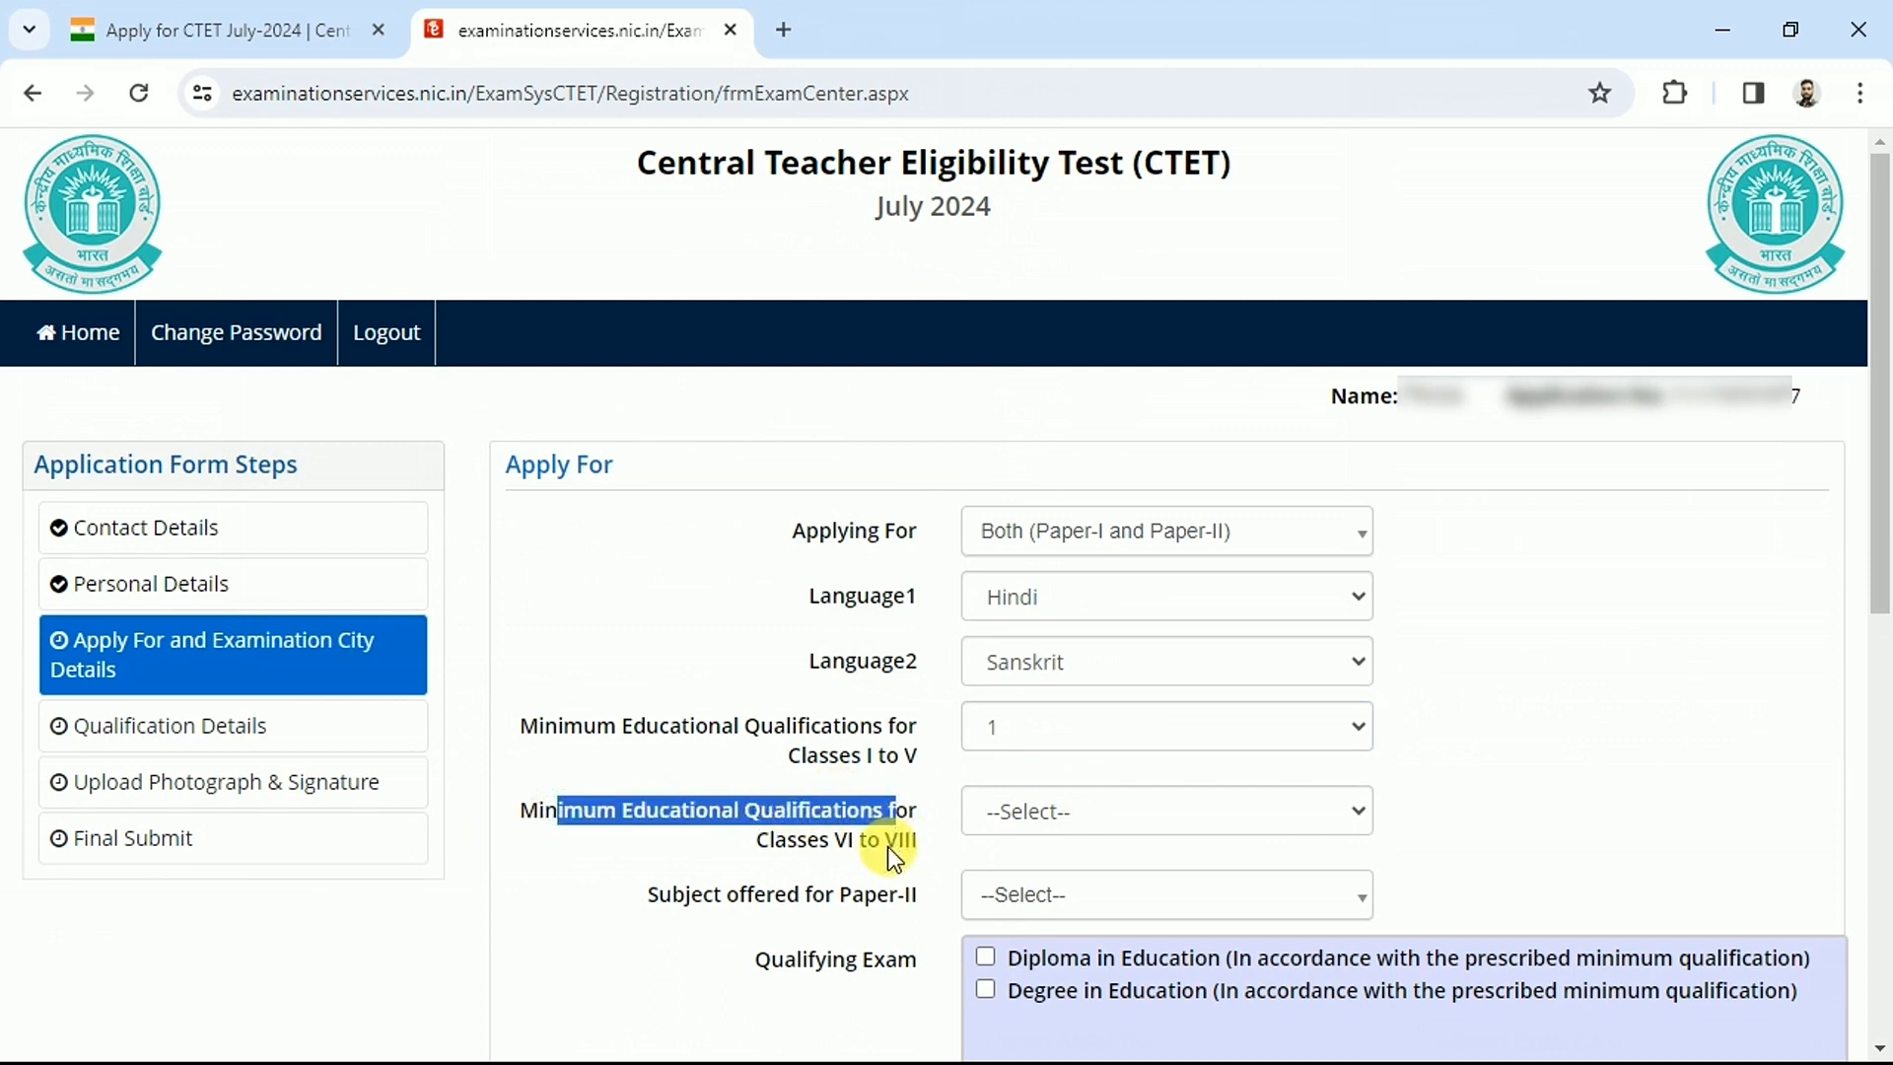
left_click_drag(820, 843, 920, 836)
Review qualifications 1 and 2 in the Classes VI to VIII help table, then dismiss it
left_click(1085, 814)
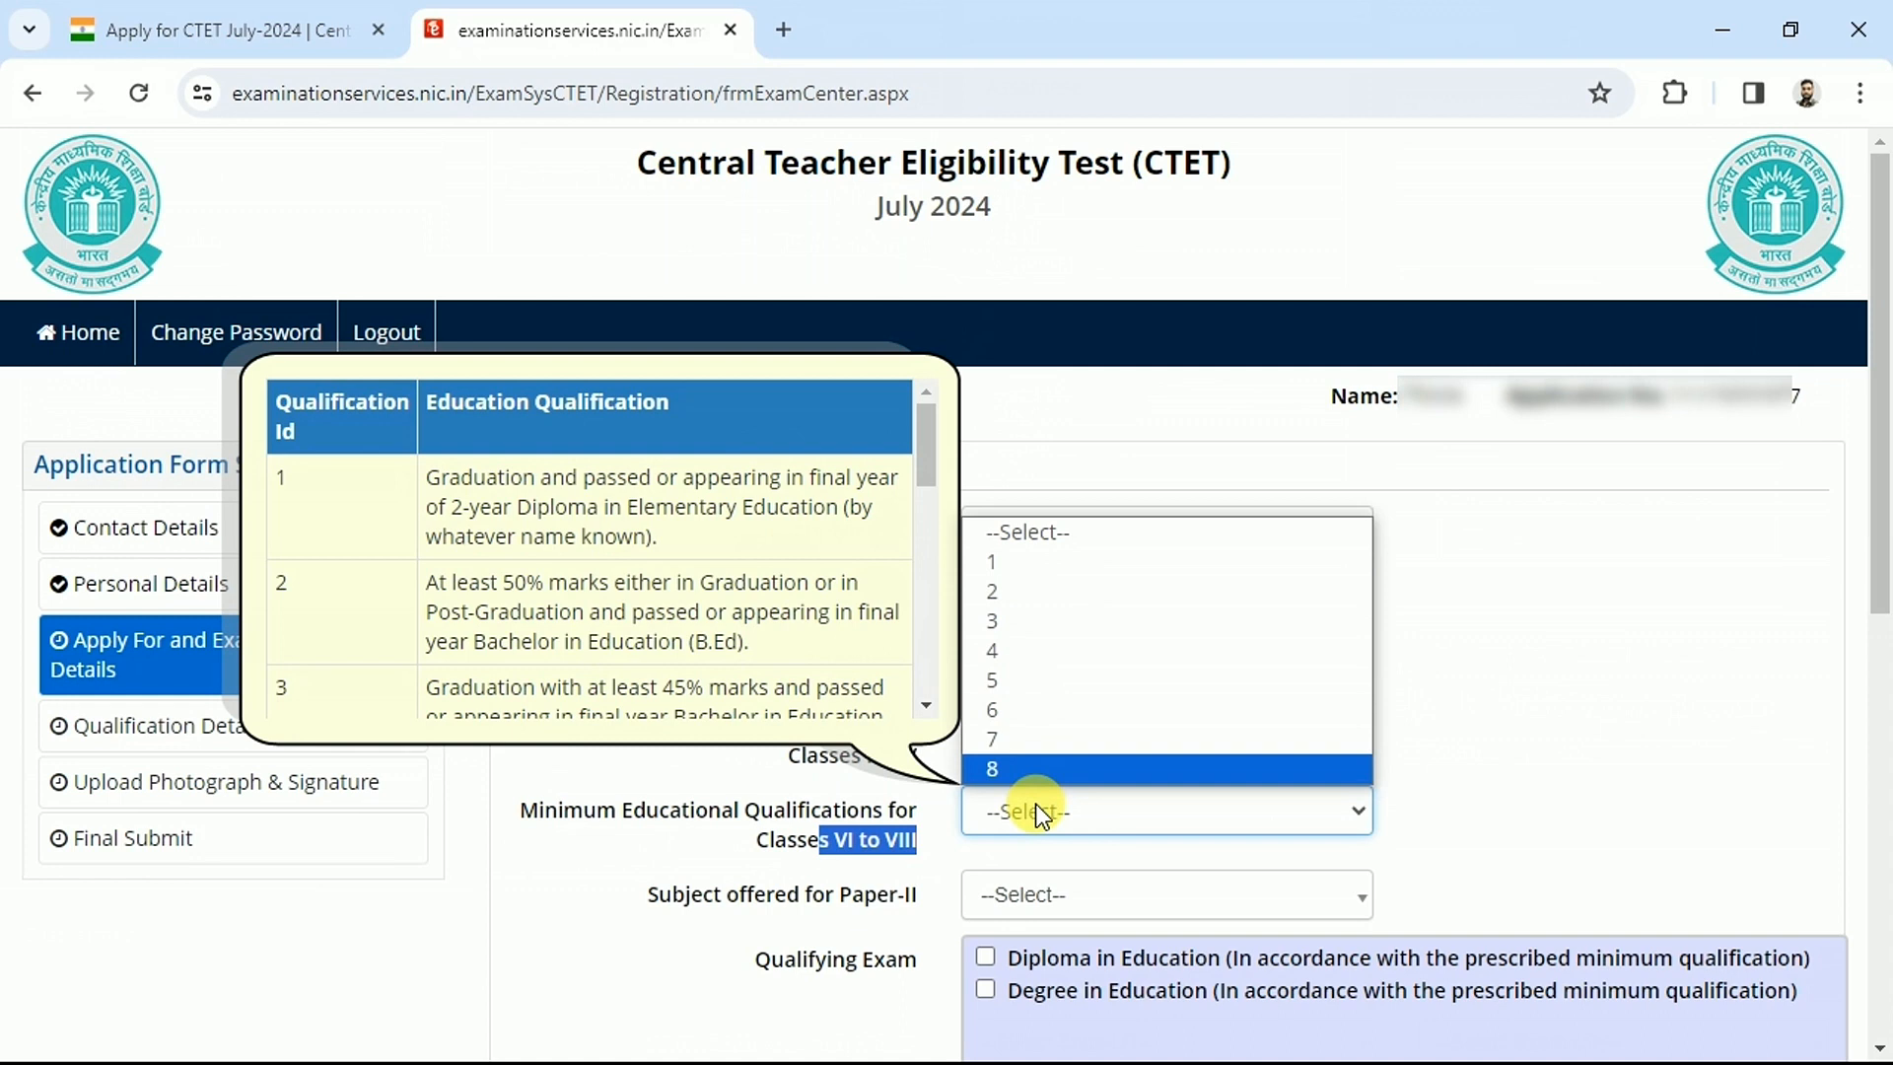
left_click(279, 477)
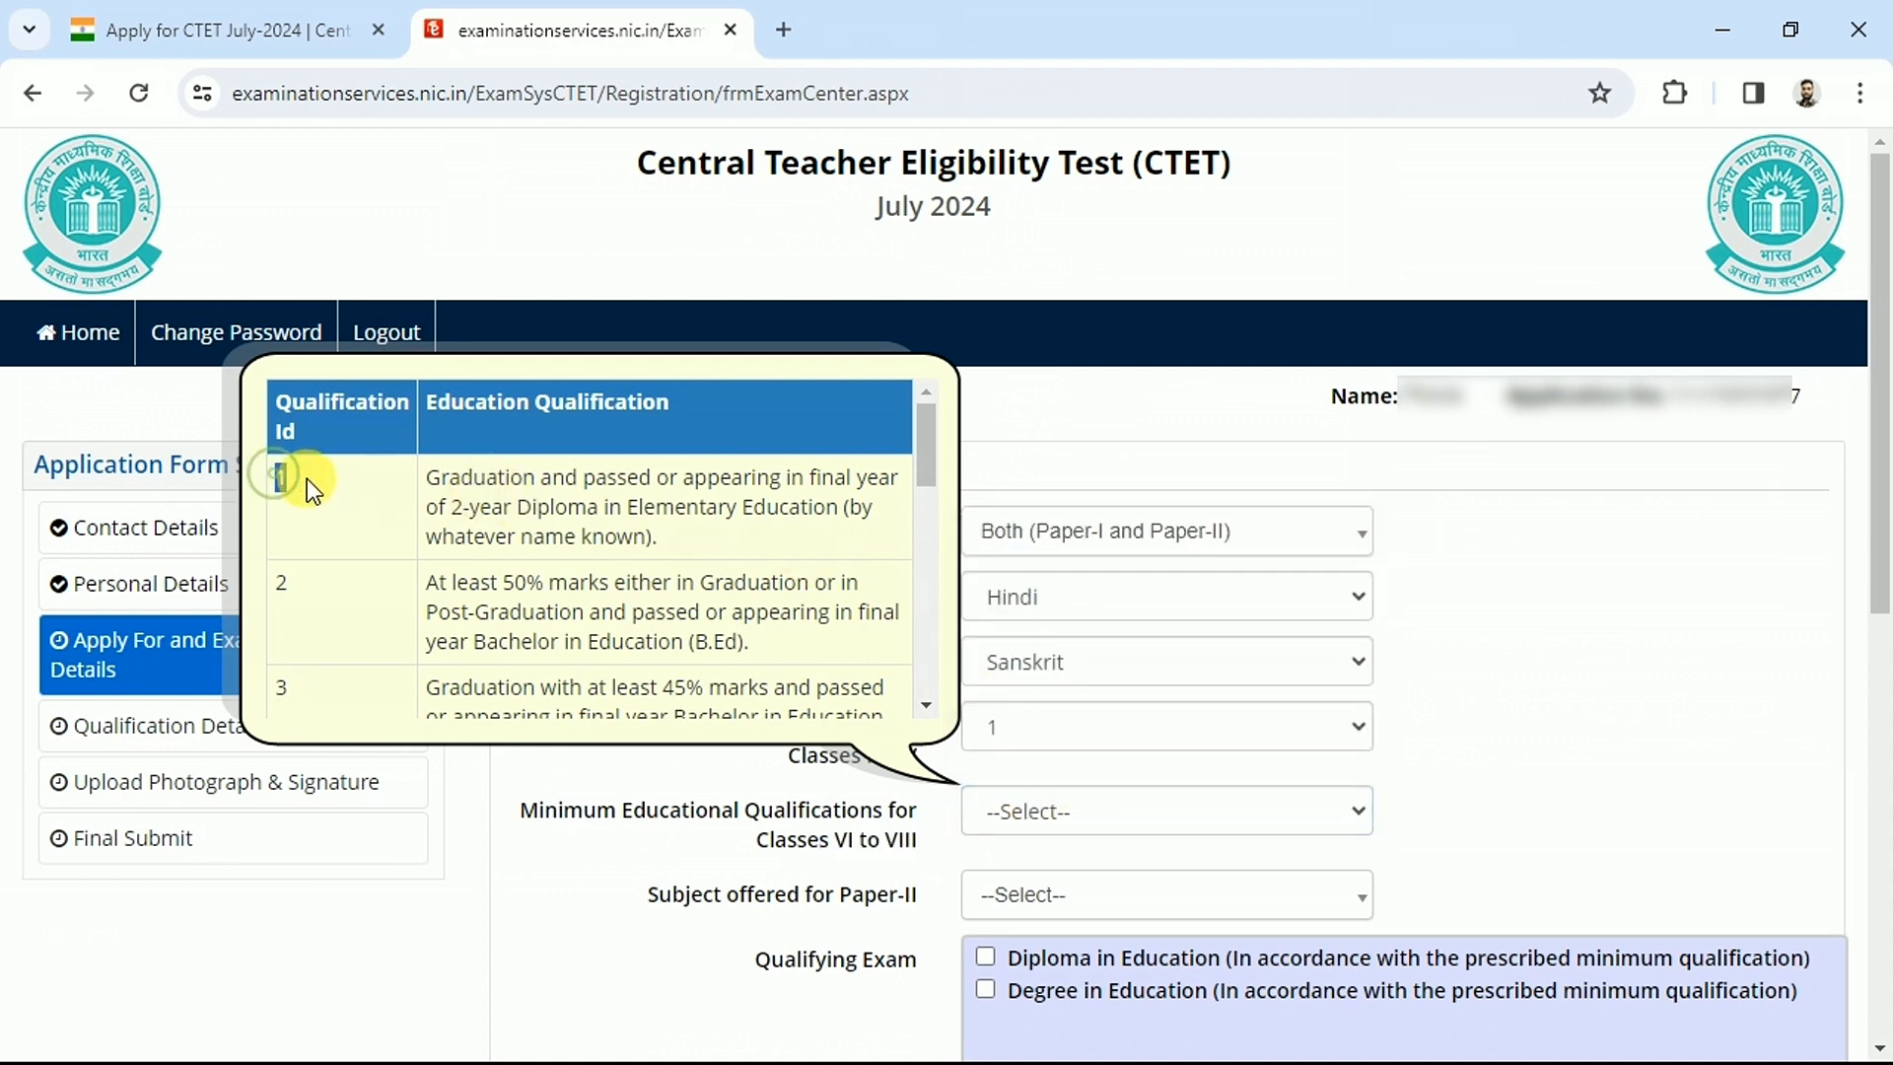
left_click_drag(426, 477, 760, 538)
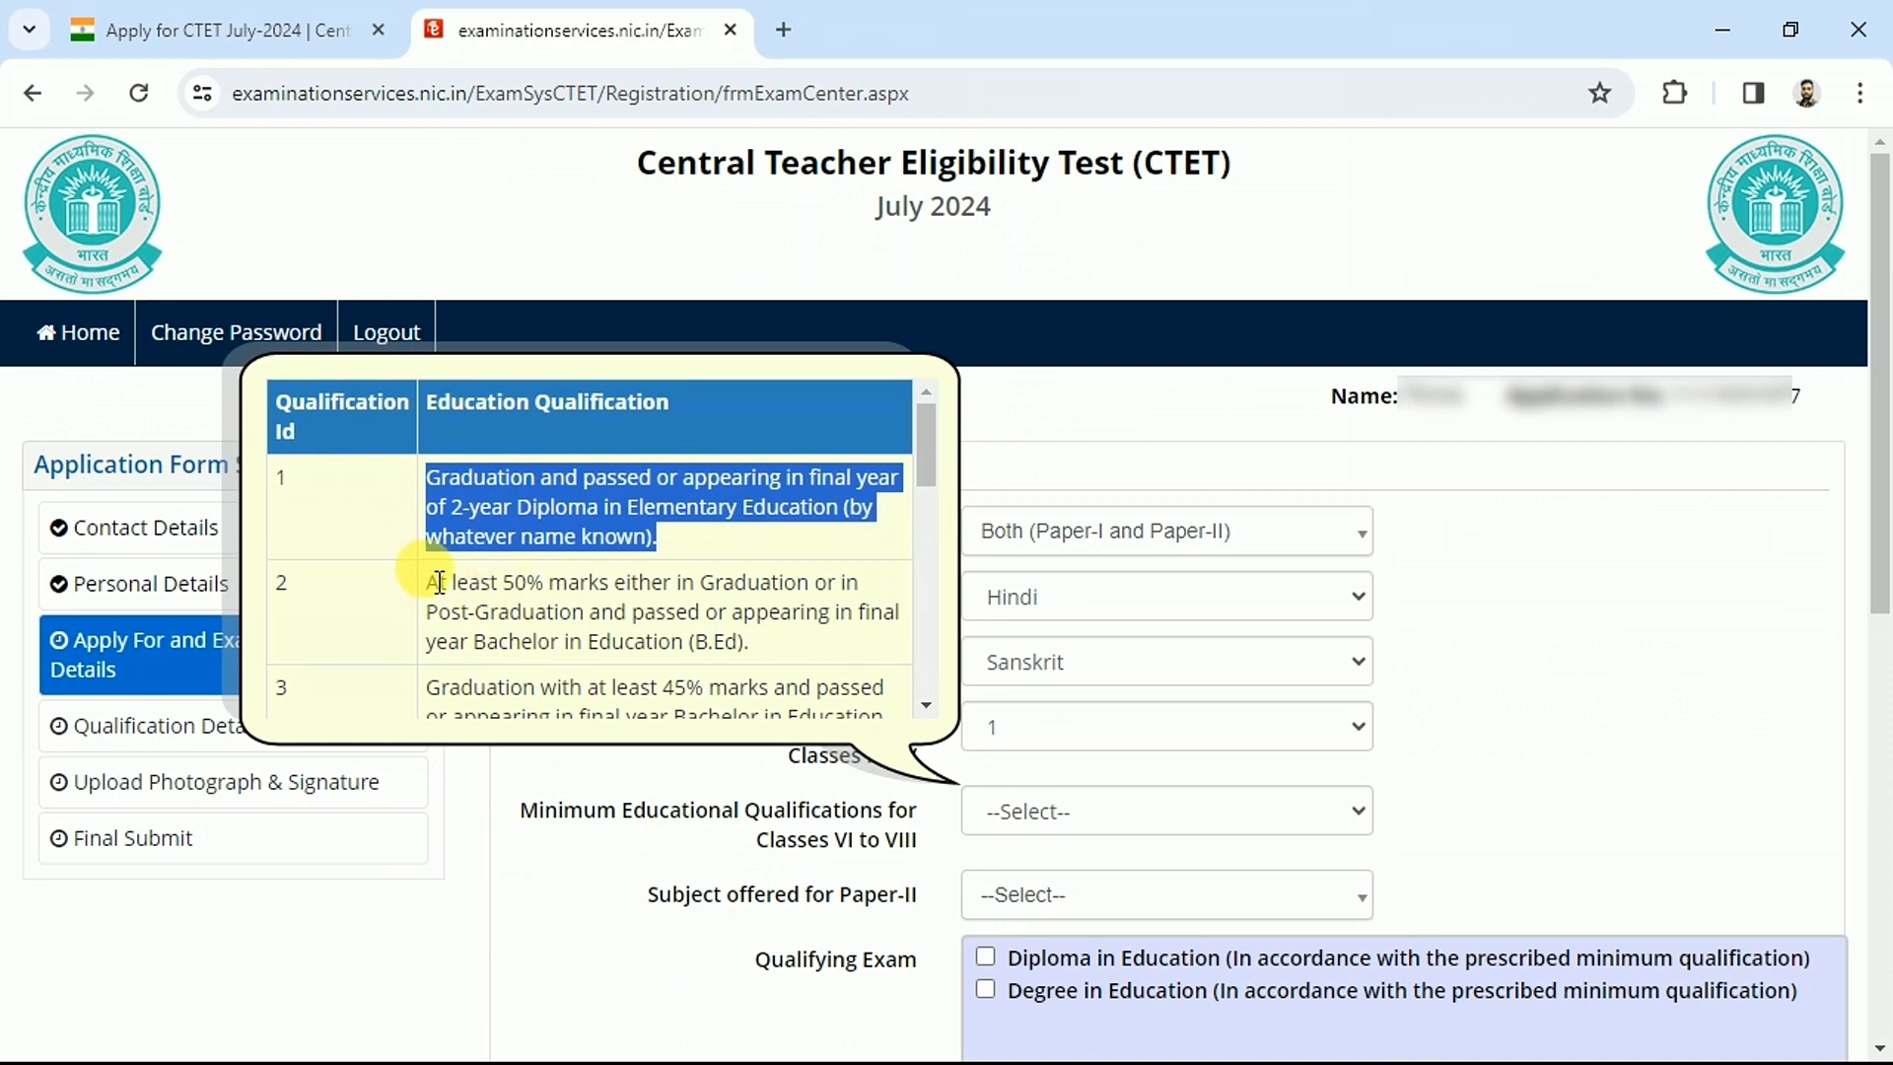
left_click_drag(439, 582, 721, 615)
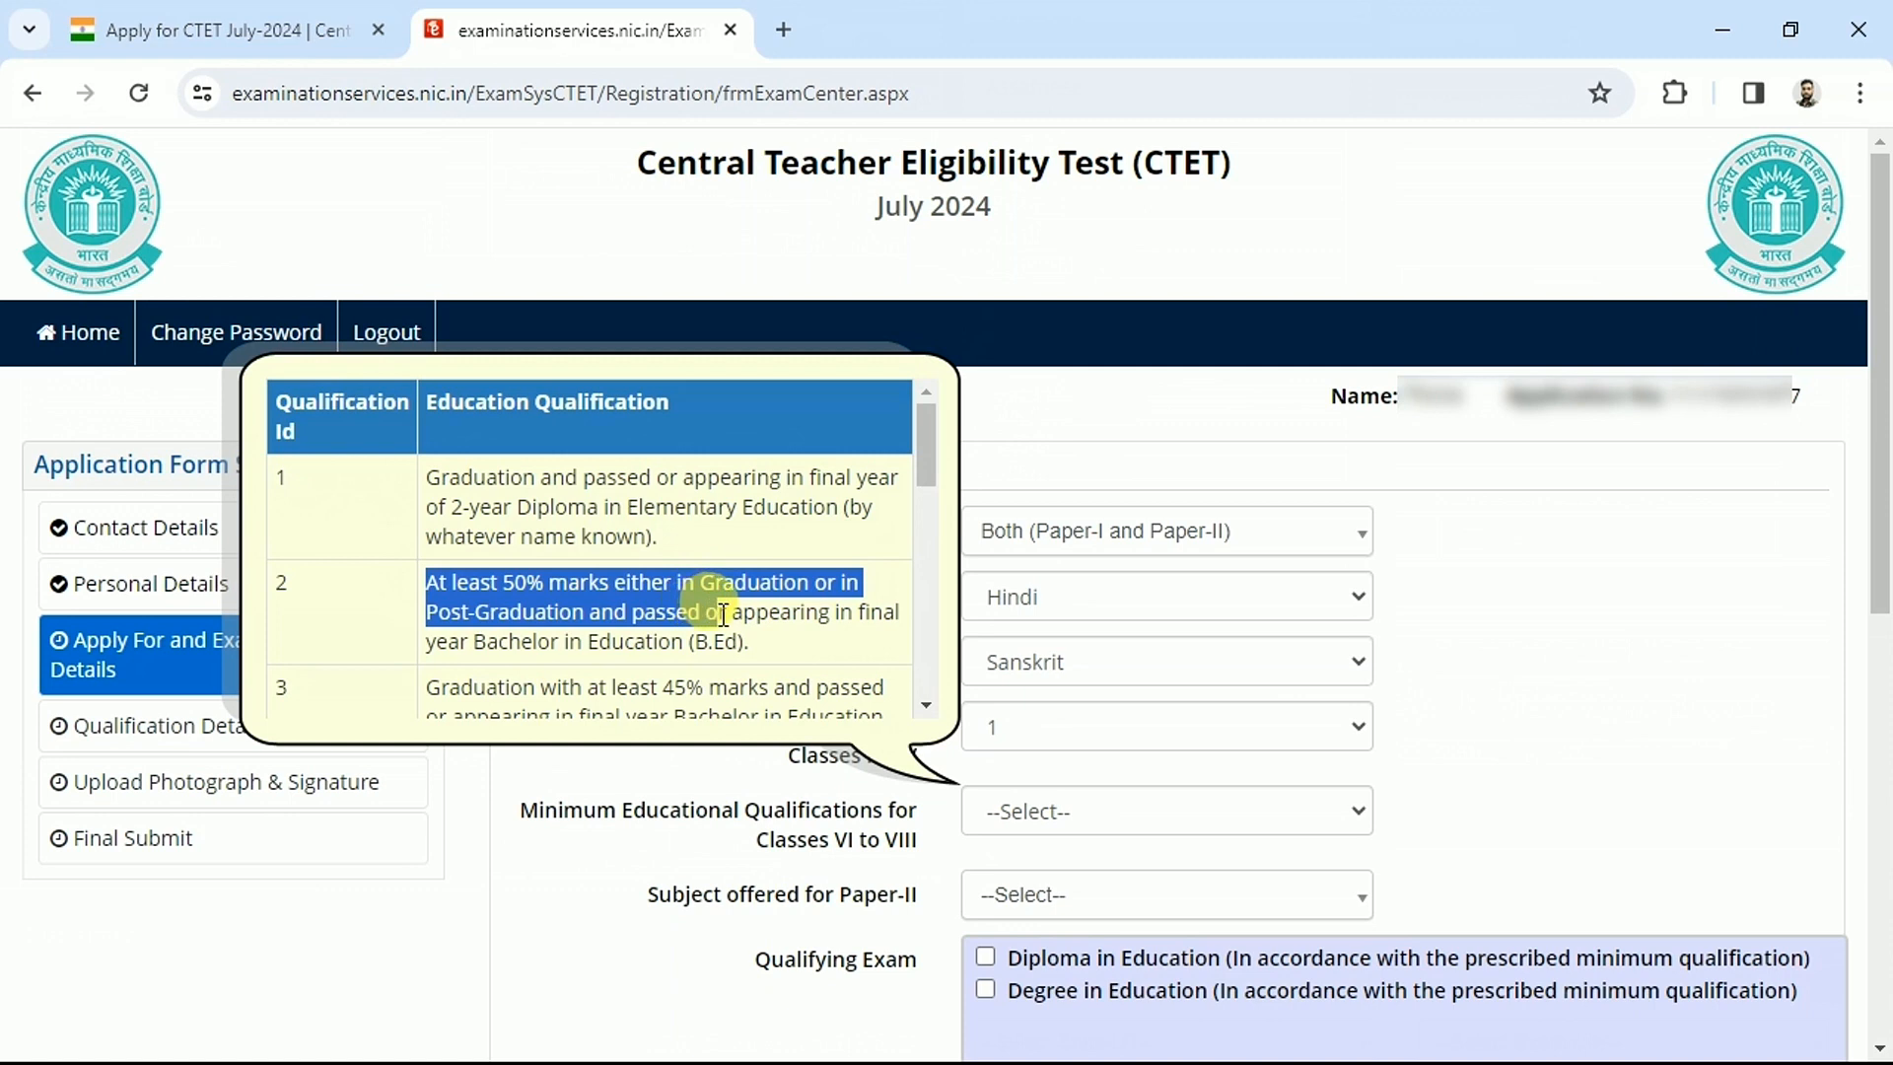
left_click_drag(723, 615, 728, 618)
left_click_drag(643, 612, 740, 642)
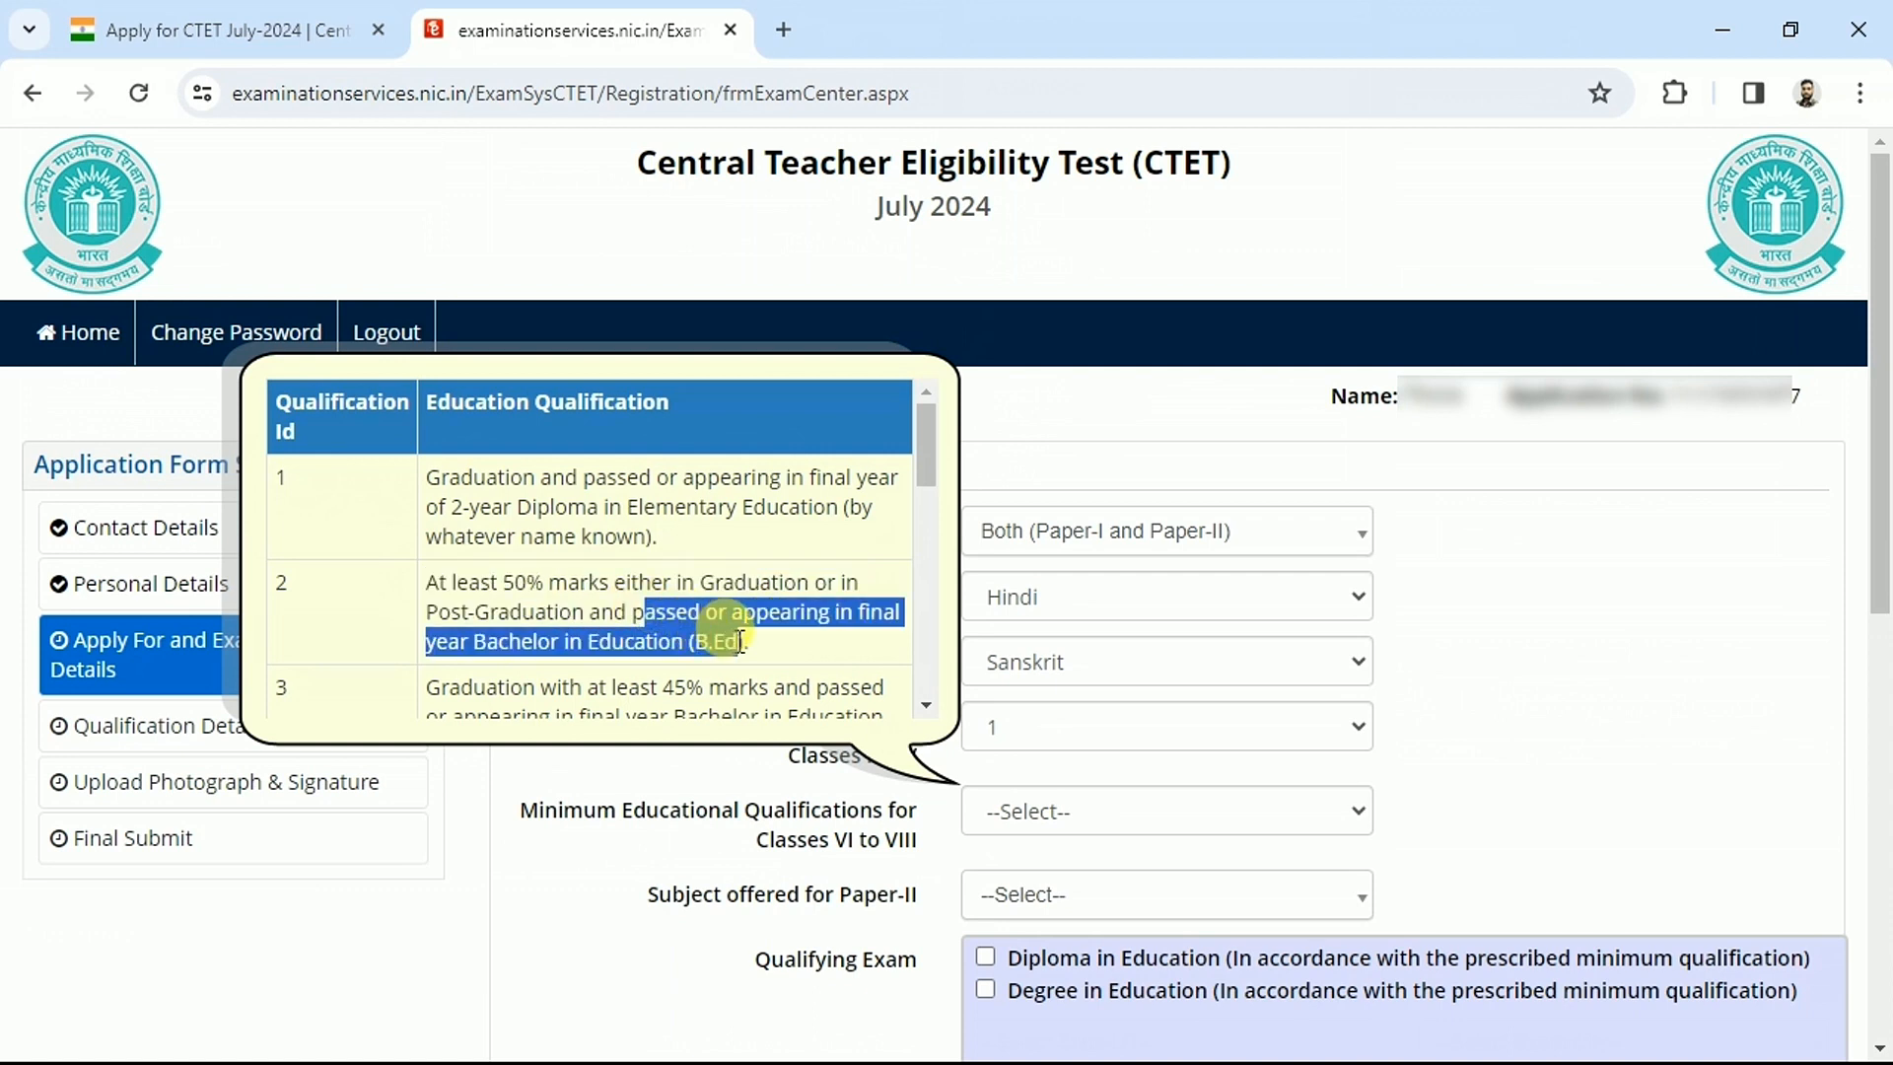
left_click_drag(426, 584, 756, 658)
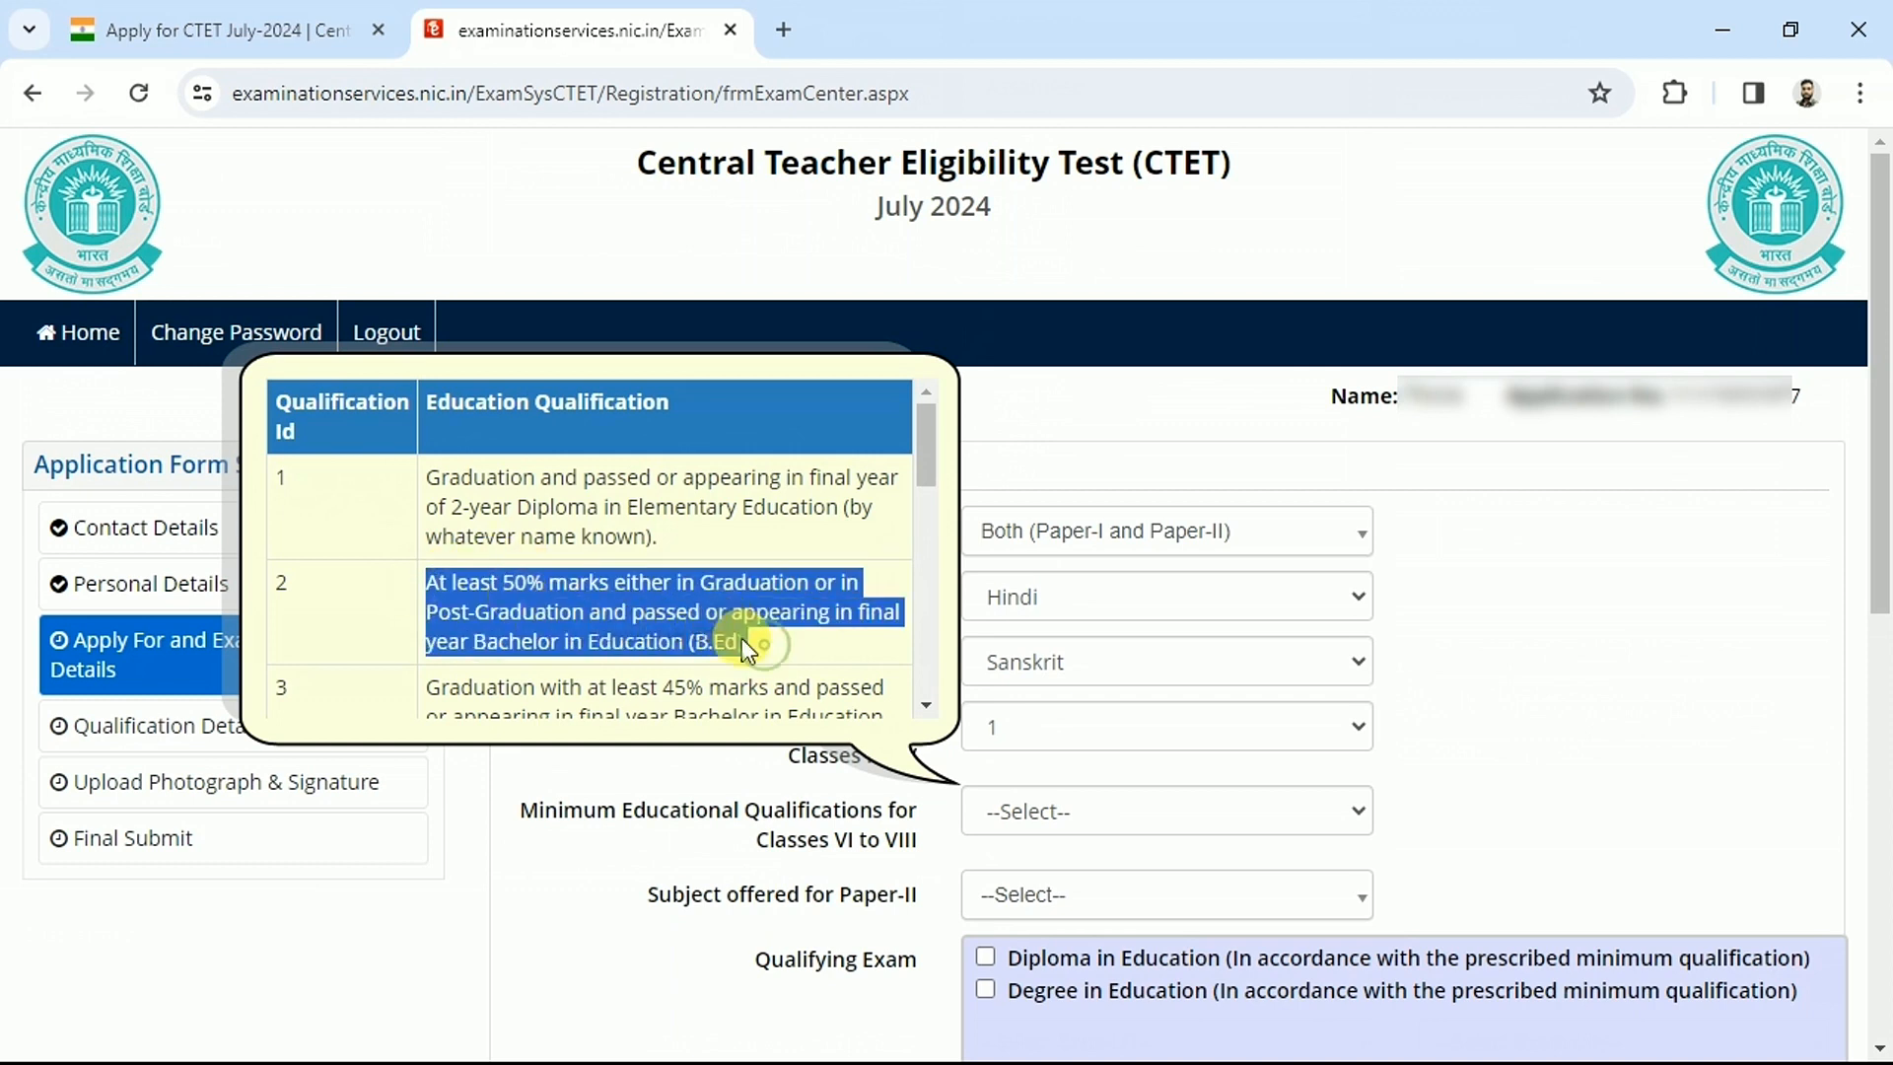
left_click(744, 640)
left_click_drag(424, 476, 619, 514)
left_click(619, 515)
left_click(1053, 538)
left_click(1092, 940)
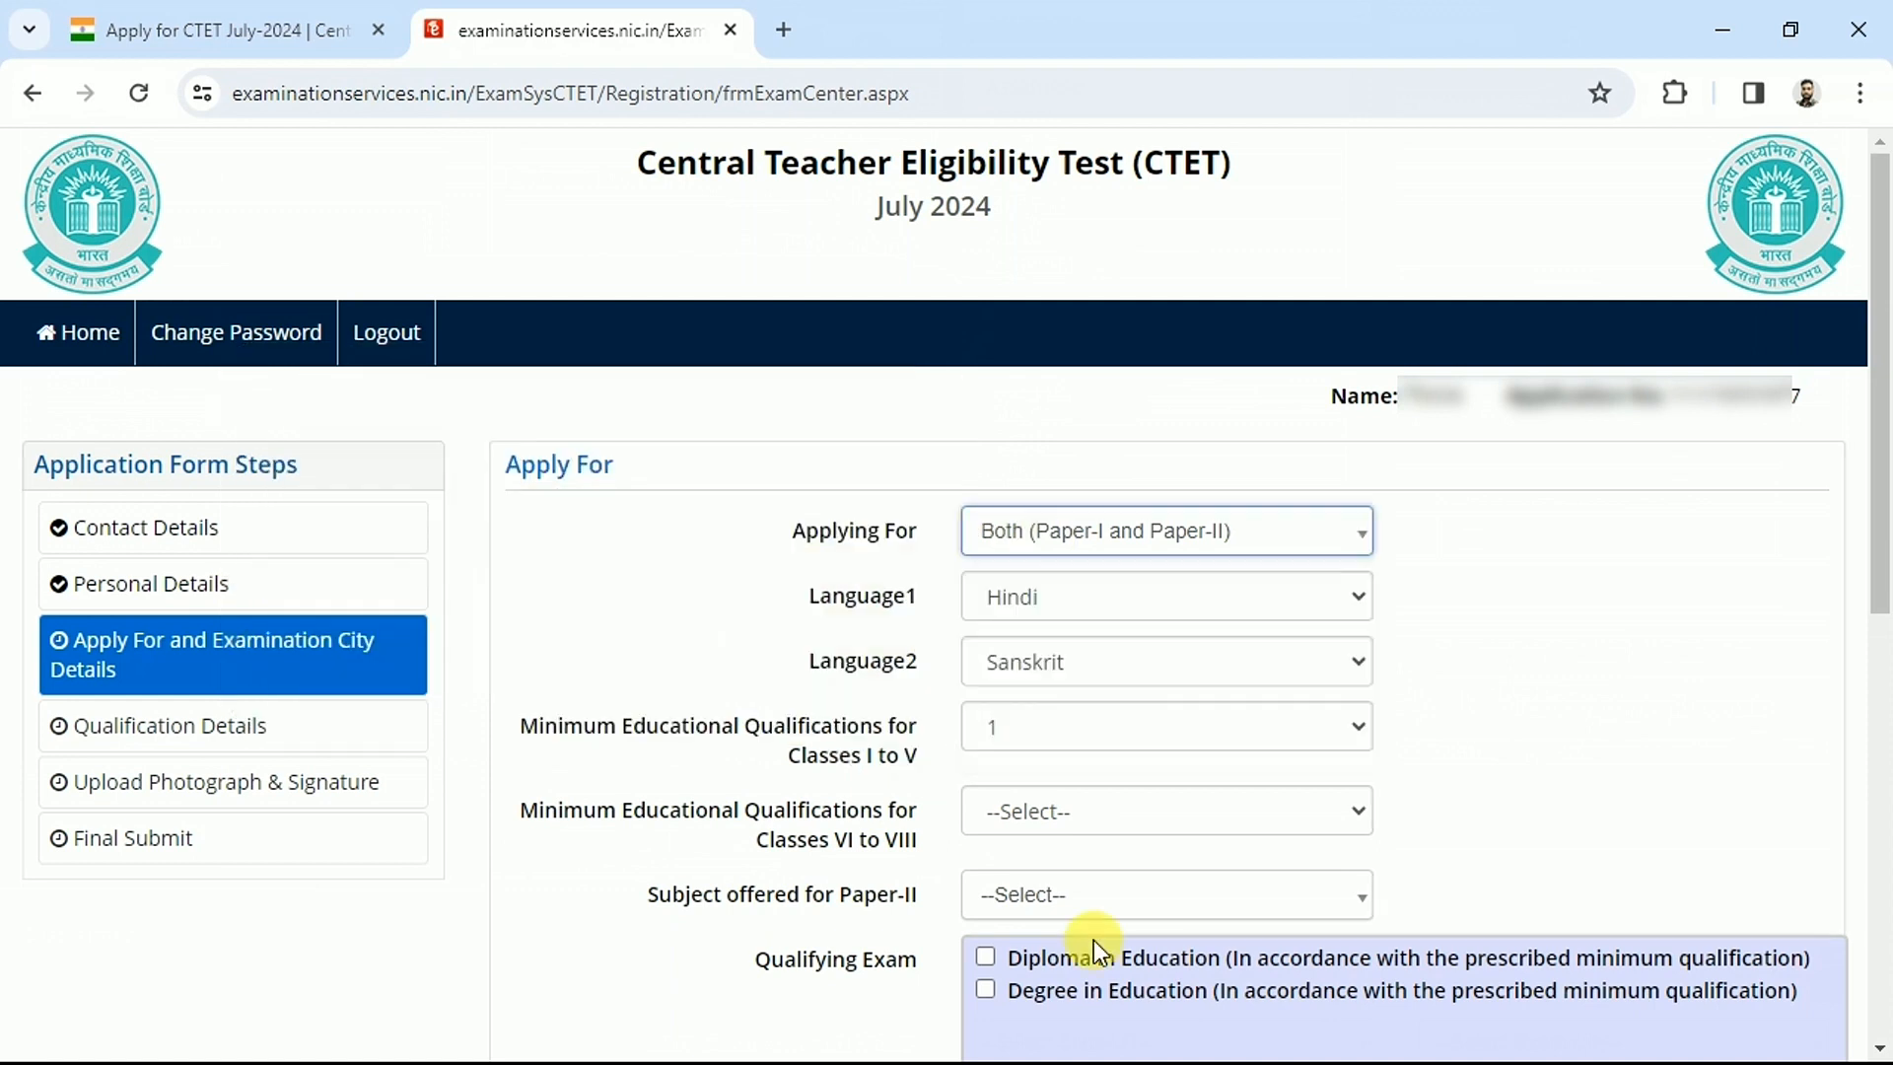
Switch Applying For to Paper-I (Class I-V) only and tick Diploma in Education as qualifying exam
left_click(1144, 555)
left_click(1060, 663)
left_click_drag(754, 811, 935, 823)
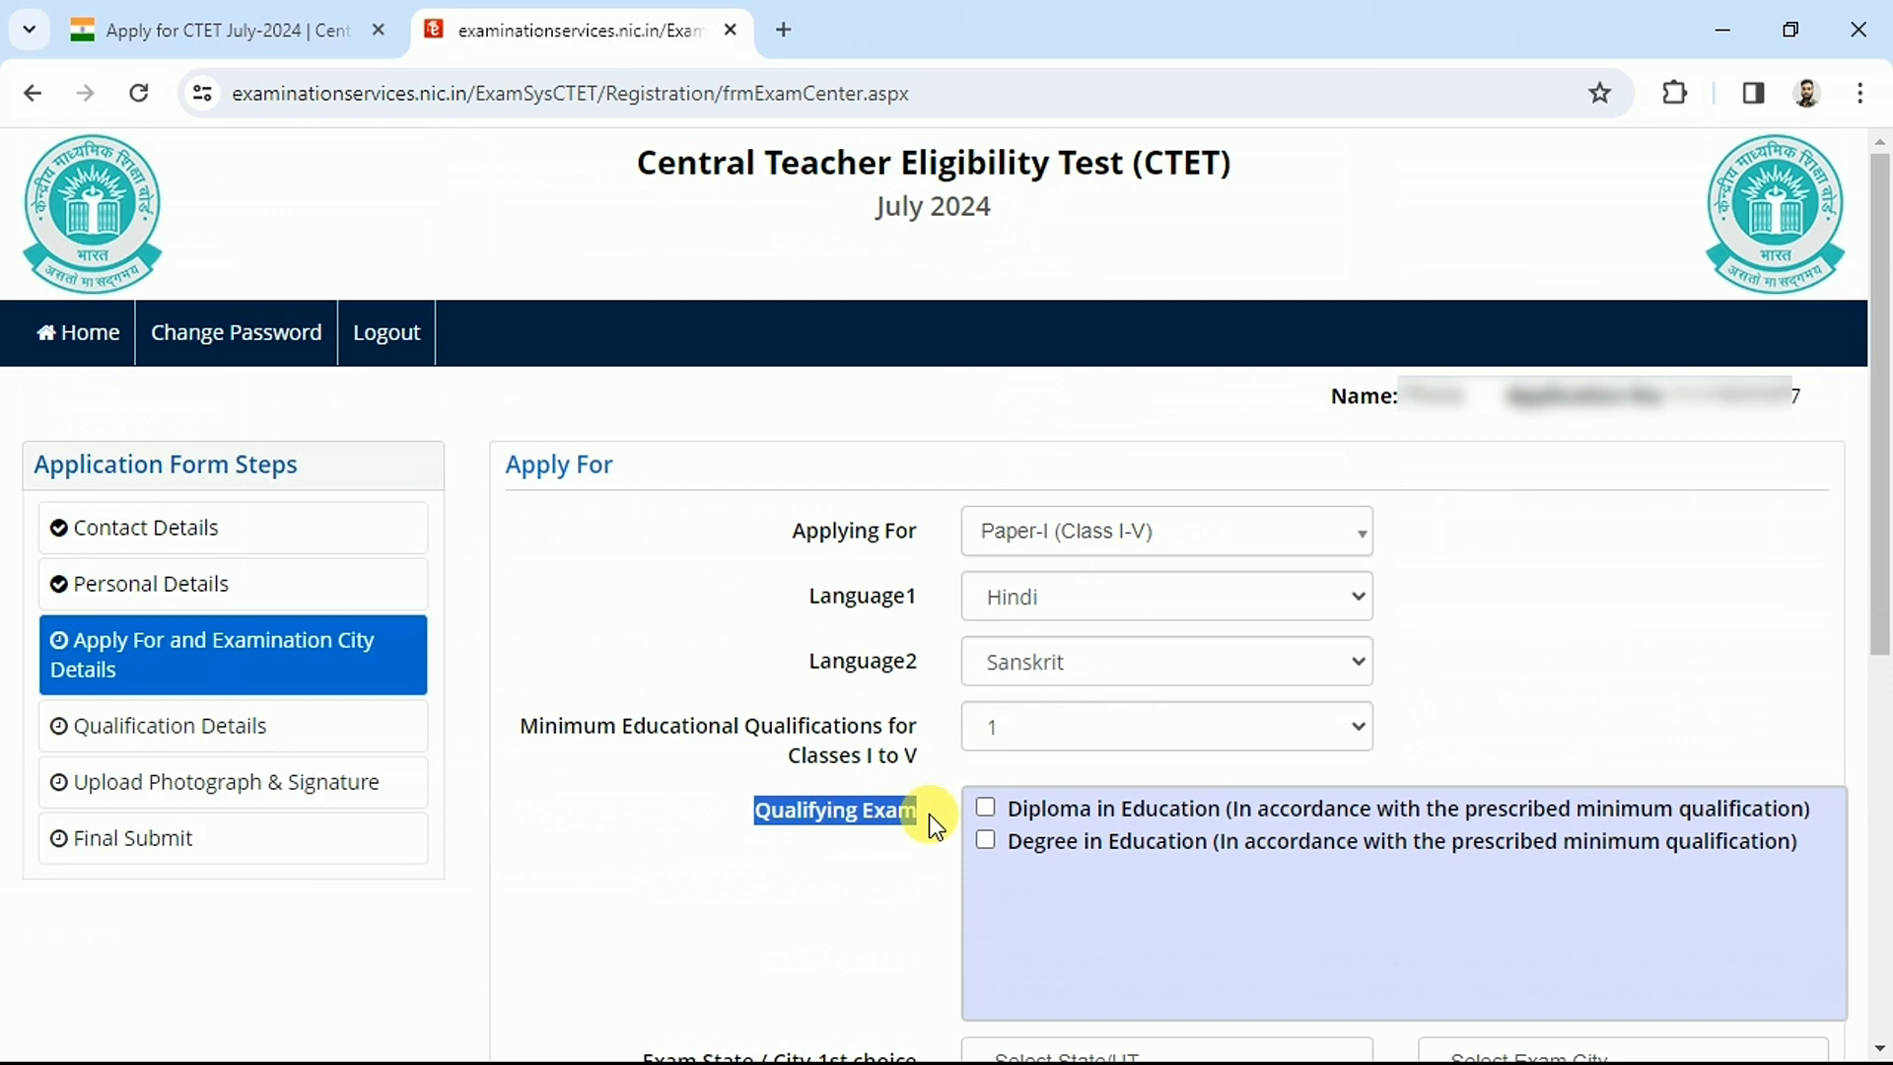
left_click_drag(1096, 811, 1201, 818)
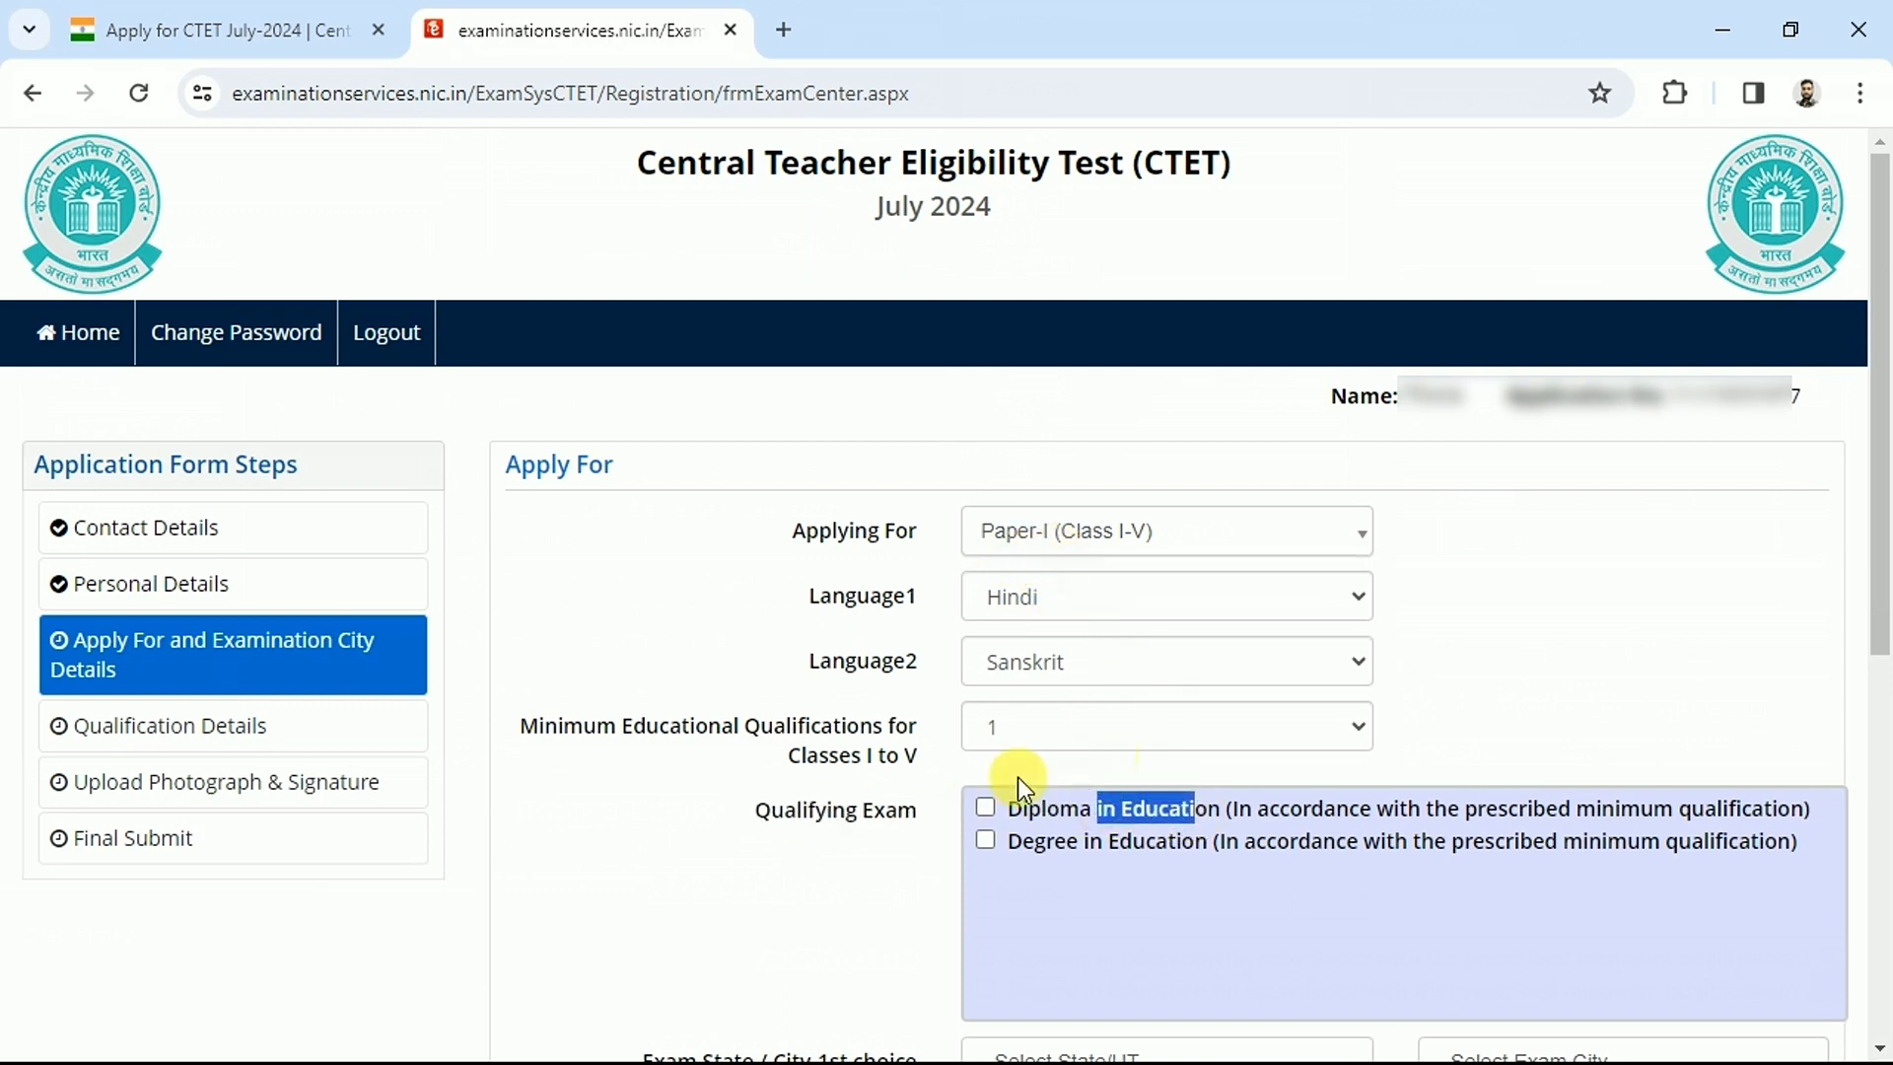
left_click(984, 808)
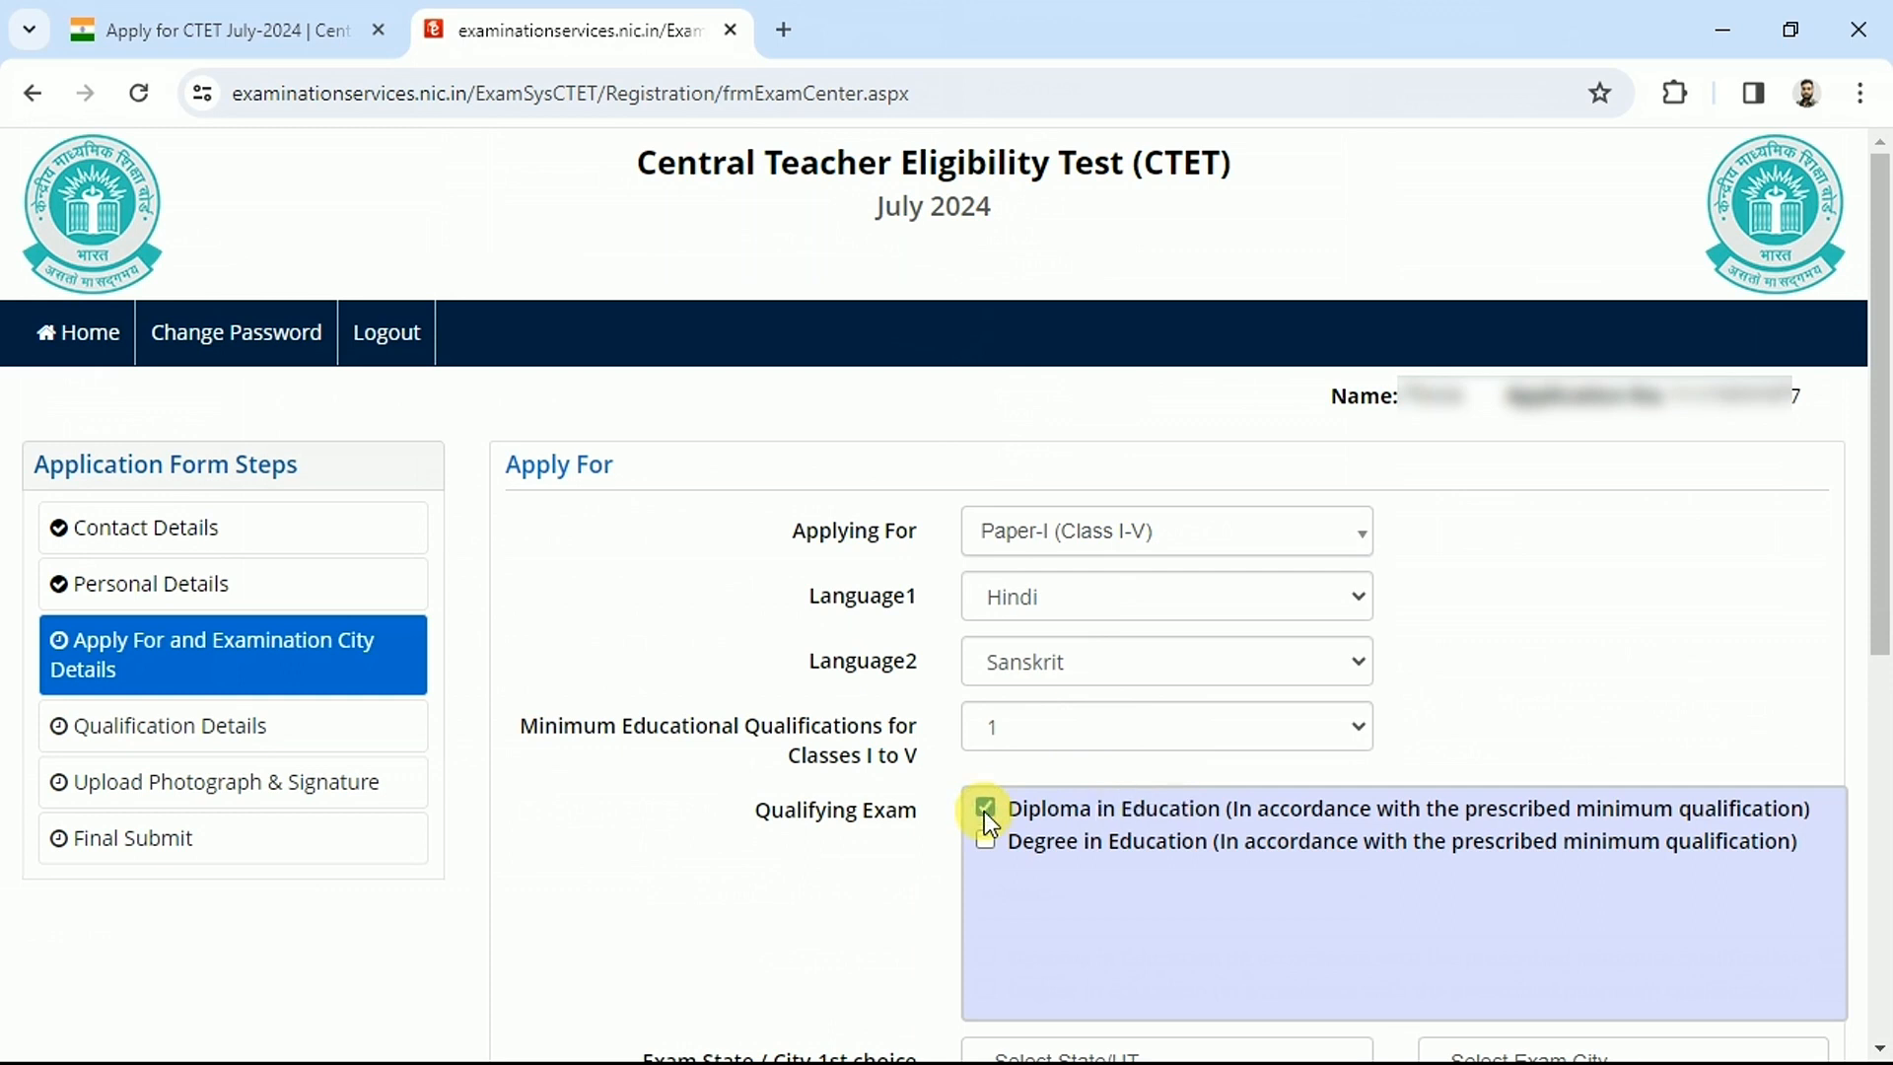
left_click_drag(1063, 812, 1270, 810)
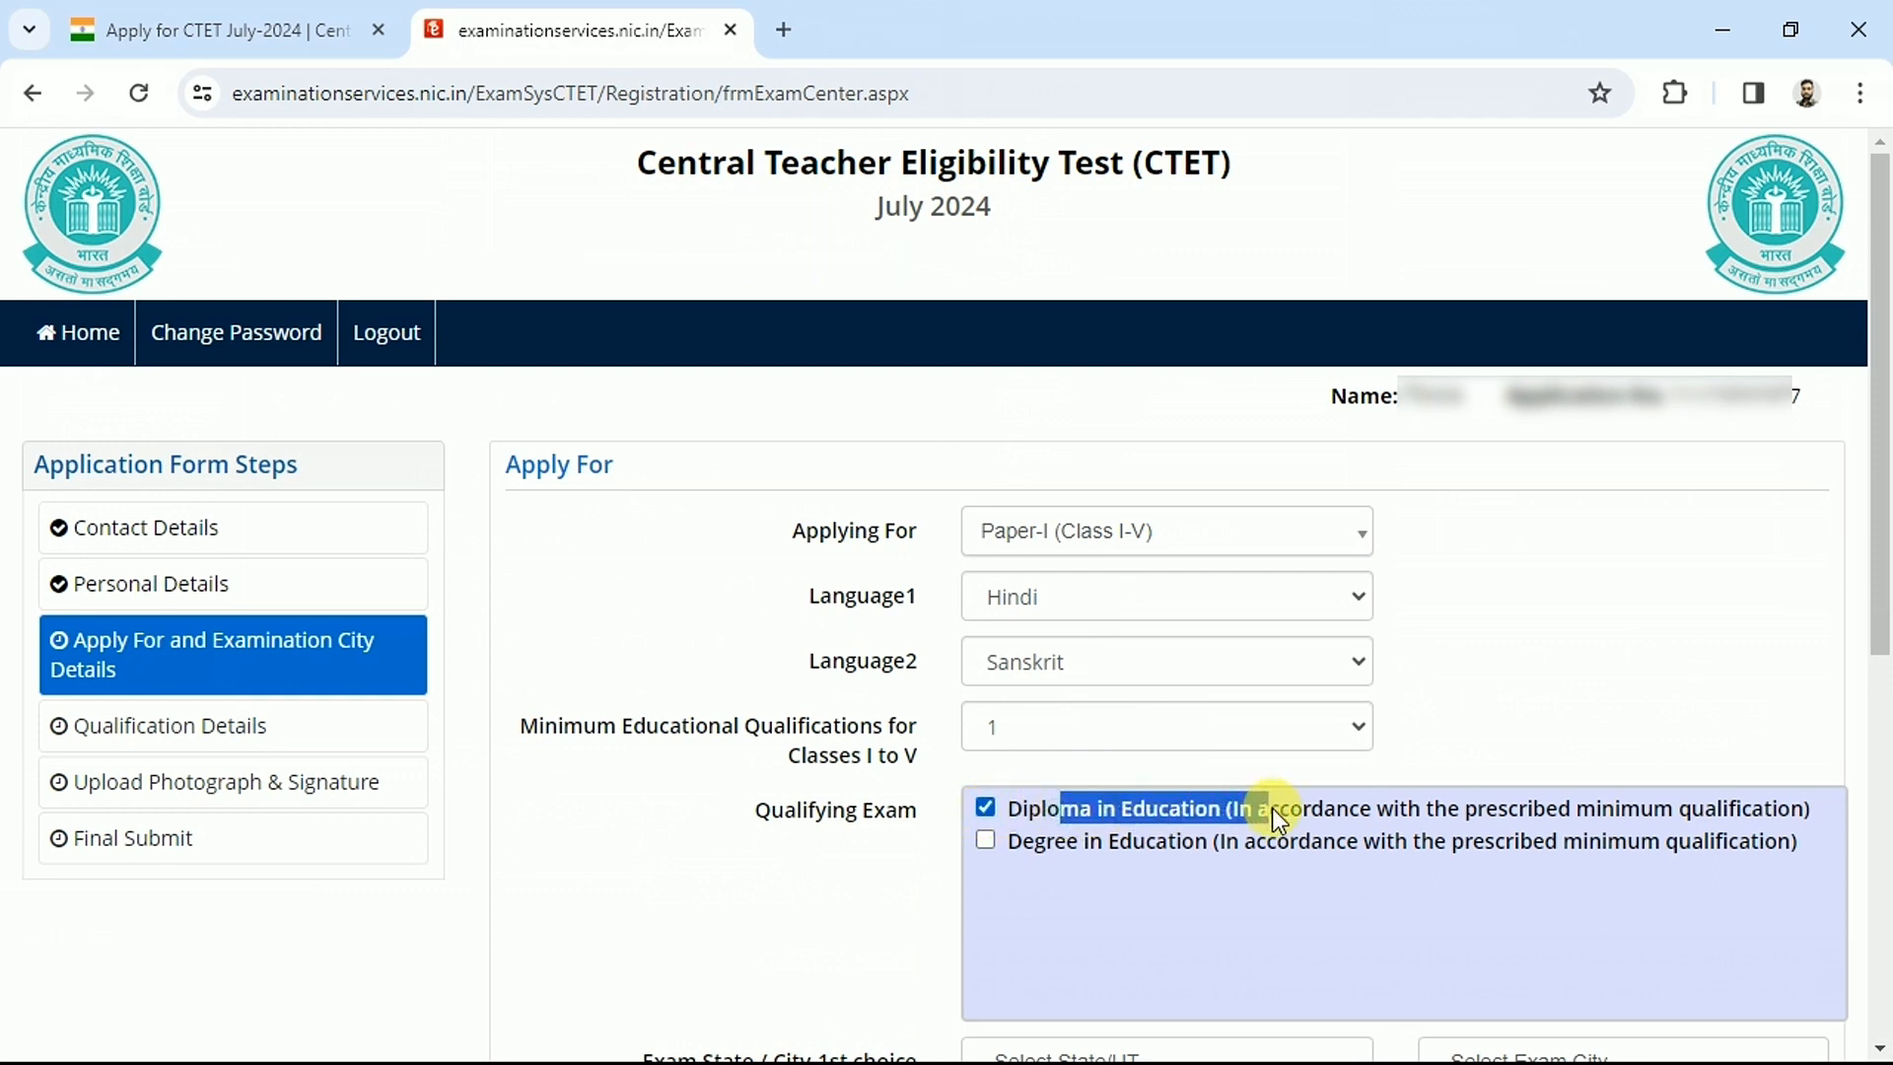
left_click(1140, 801)
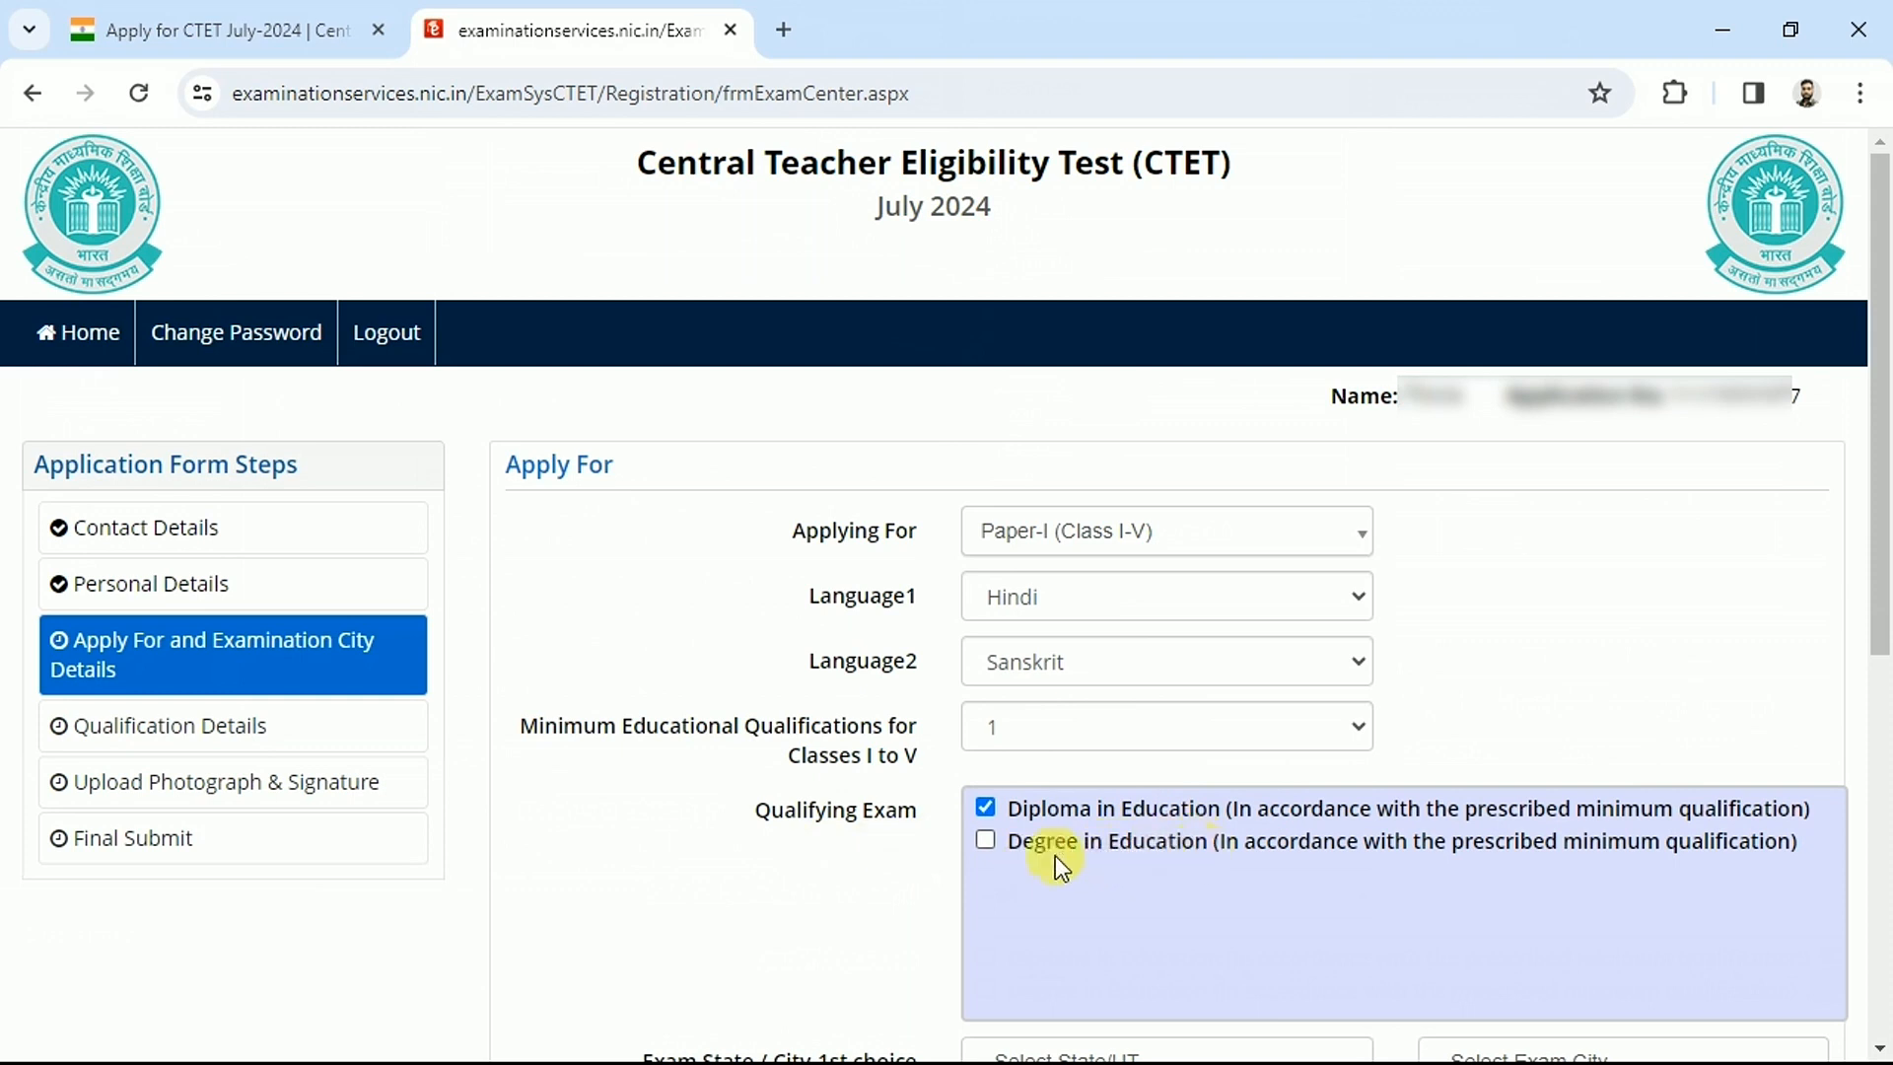
left_click(1143, 540)
left_click(1144, 540)
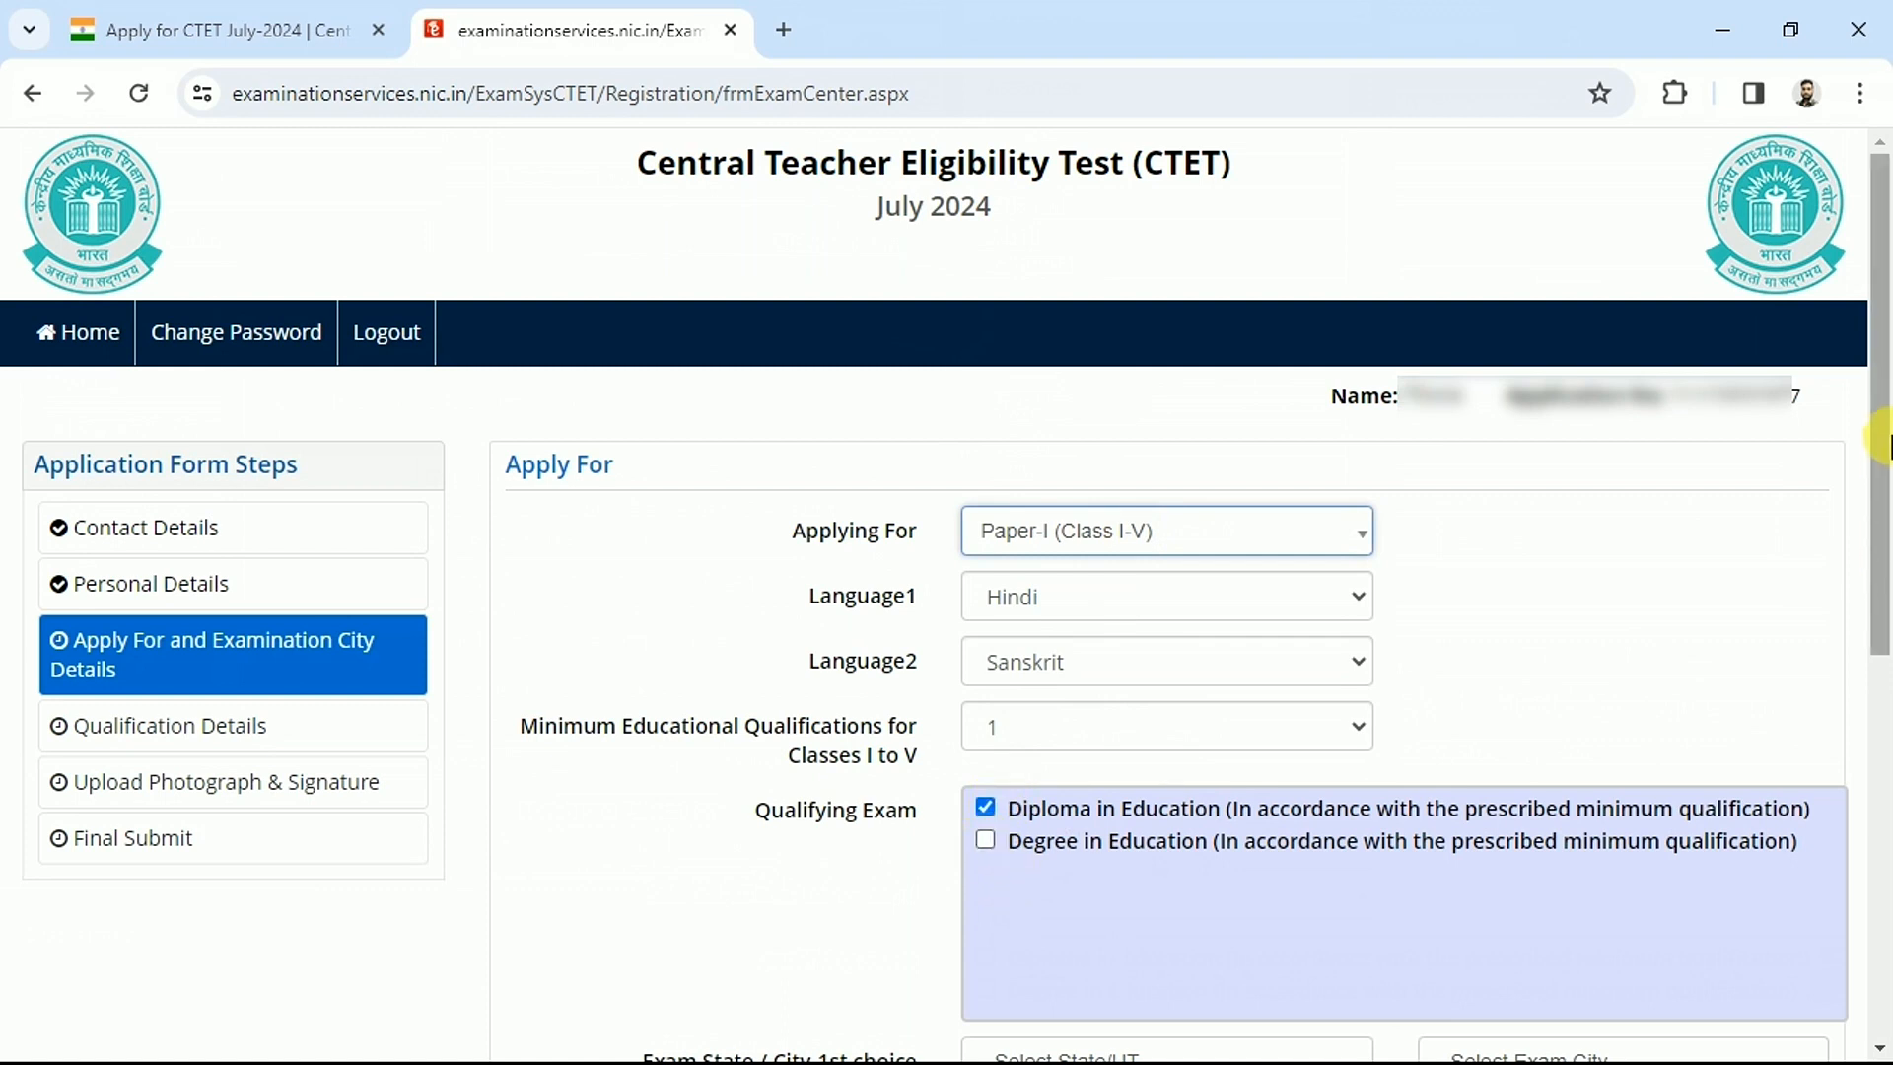
Choose Uttar Pradesh and Prayagraj (Allahabad) as the first-choice exam state and city
scroll(1879, 414, "down", 7)
left_click_drag(644, 349, 838, 558)
left_click(739, 377)
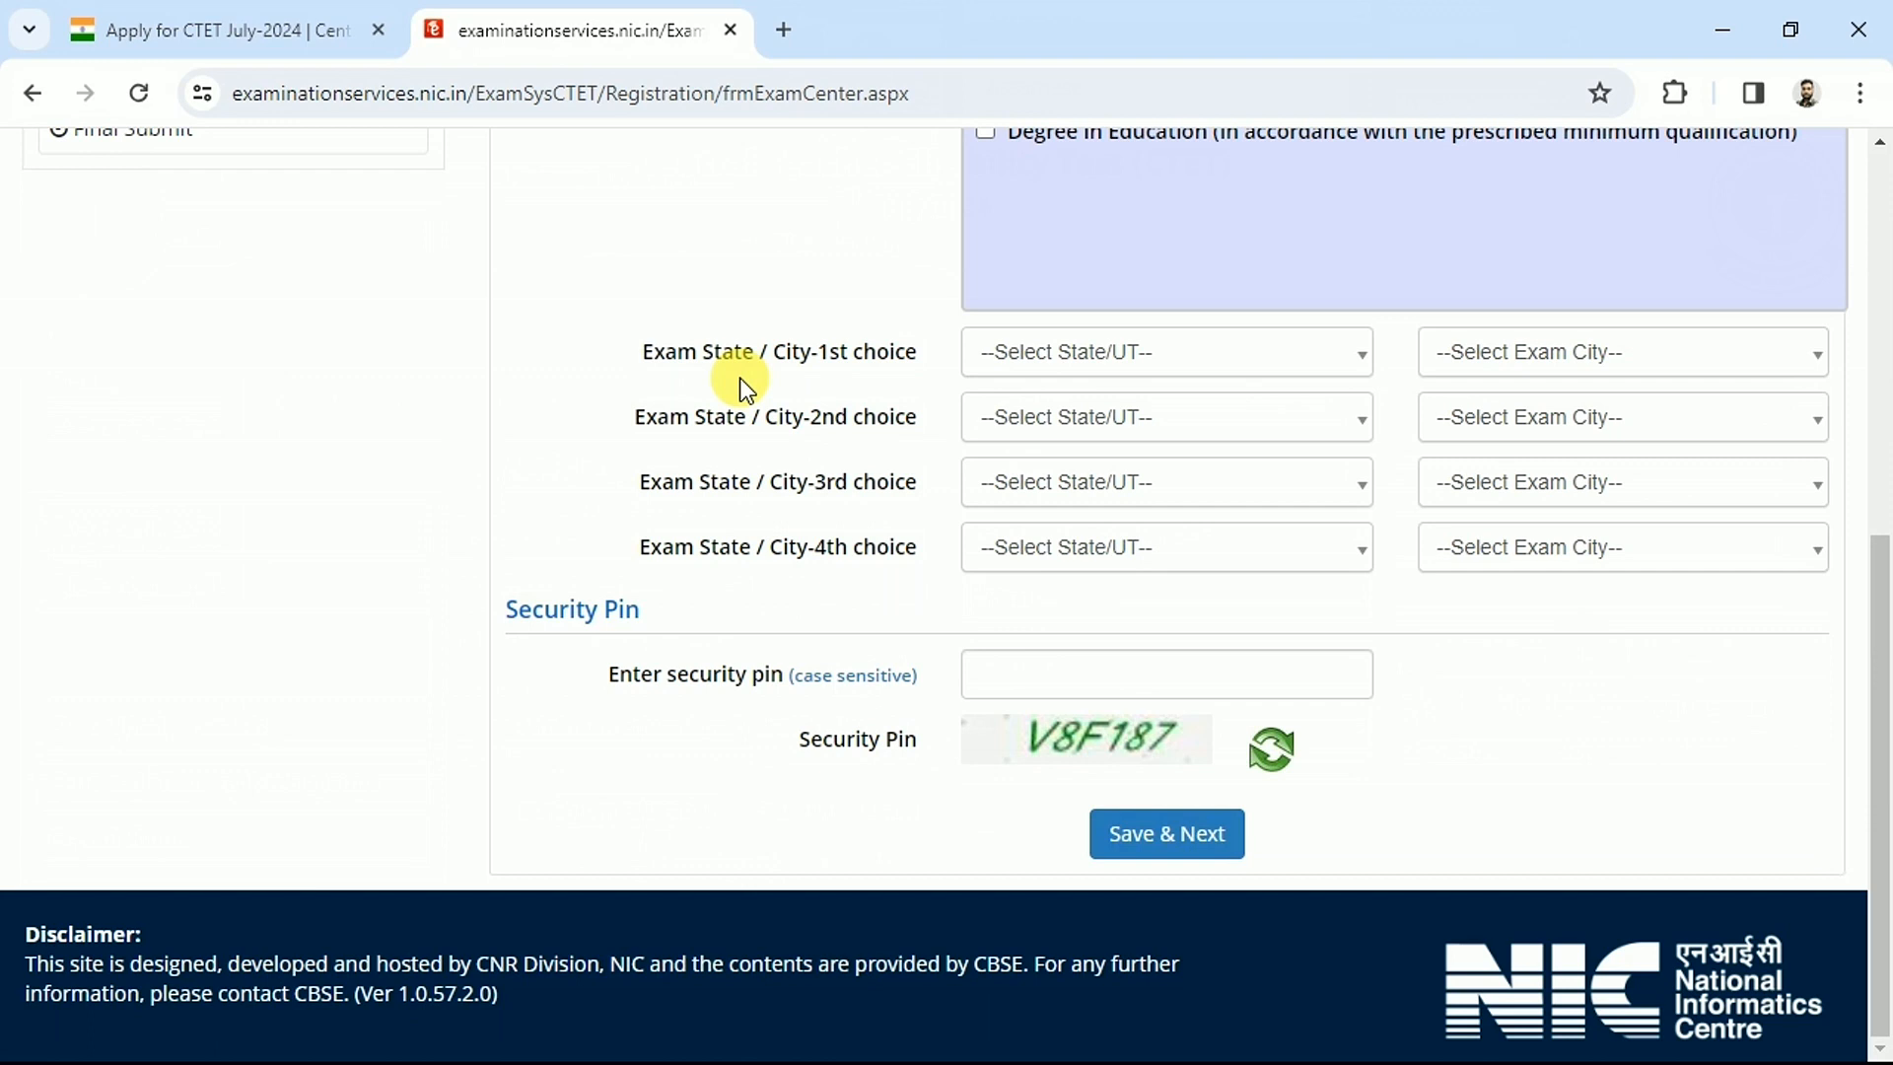
left_click(1101, 379)
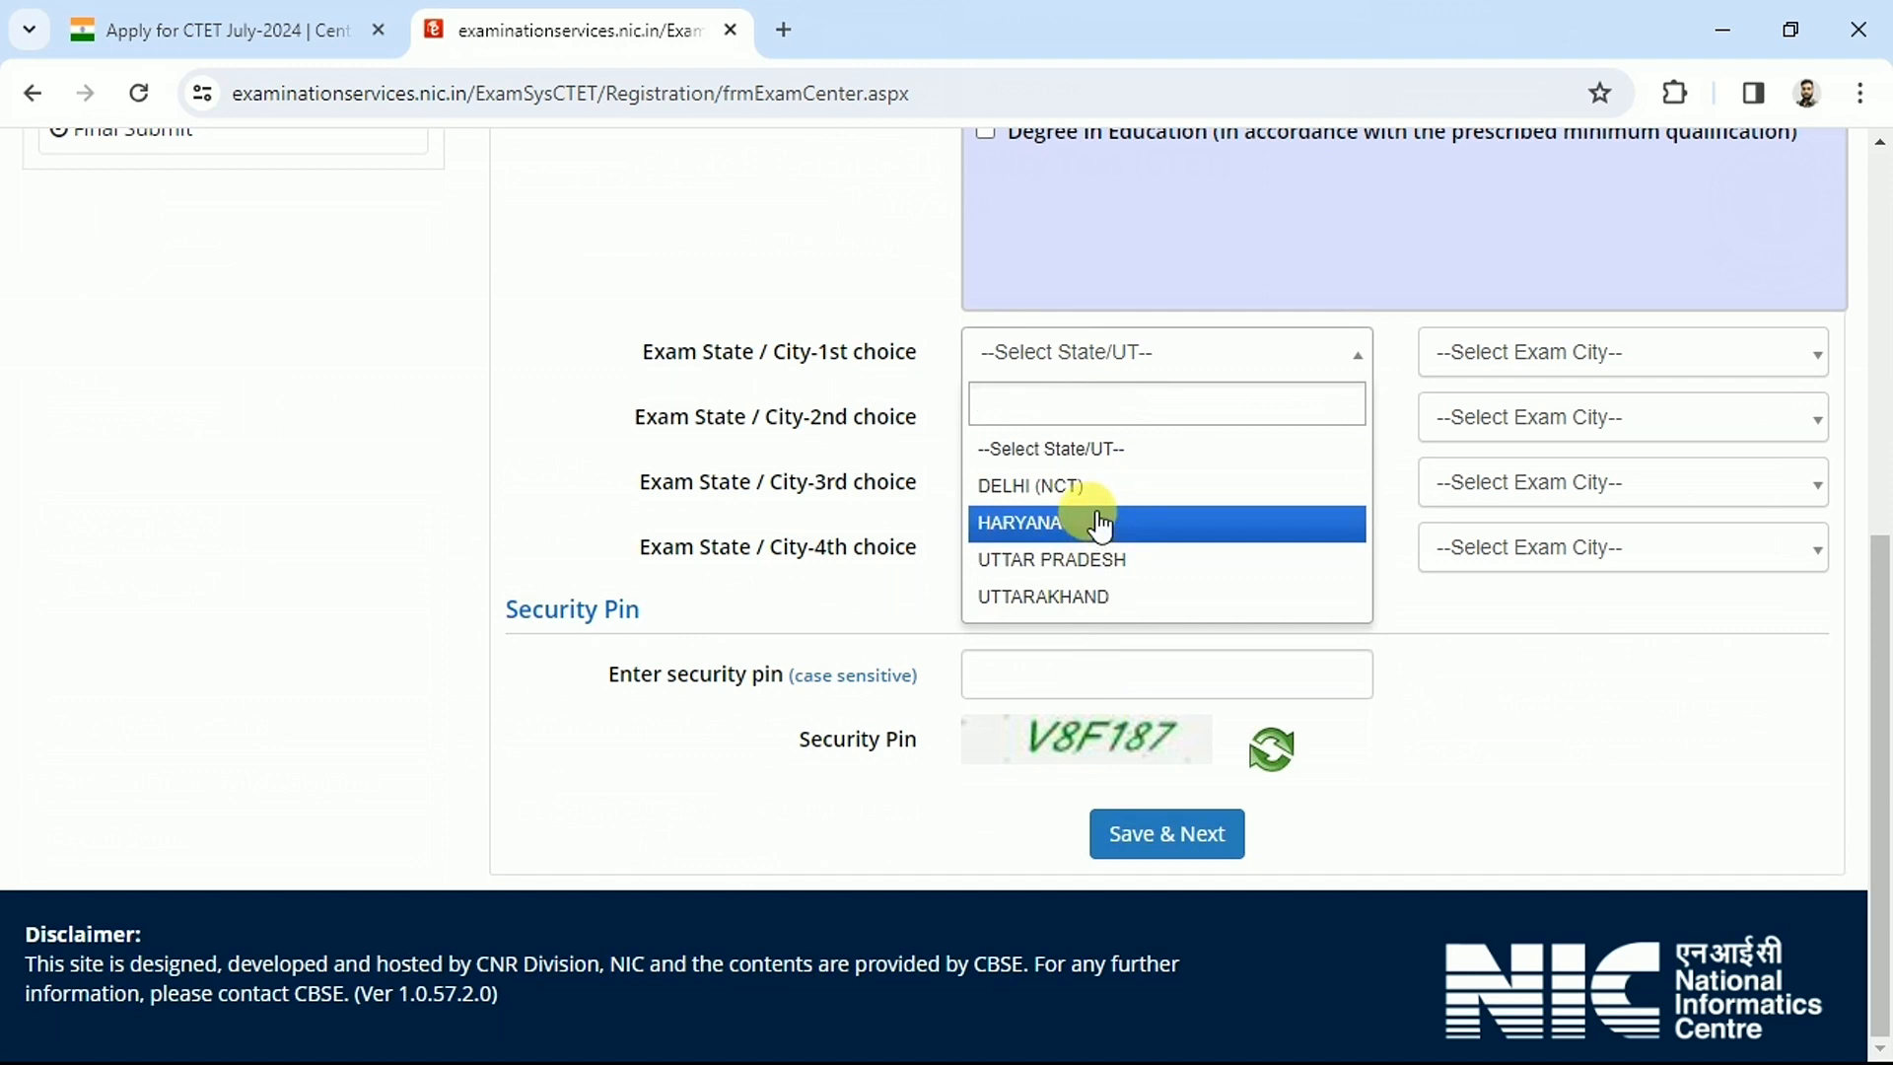
left_click(1089, 564)
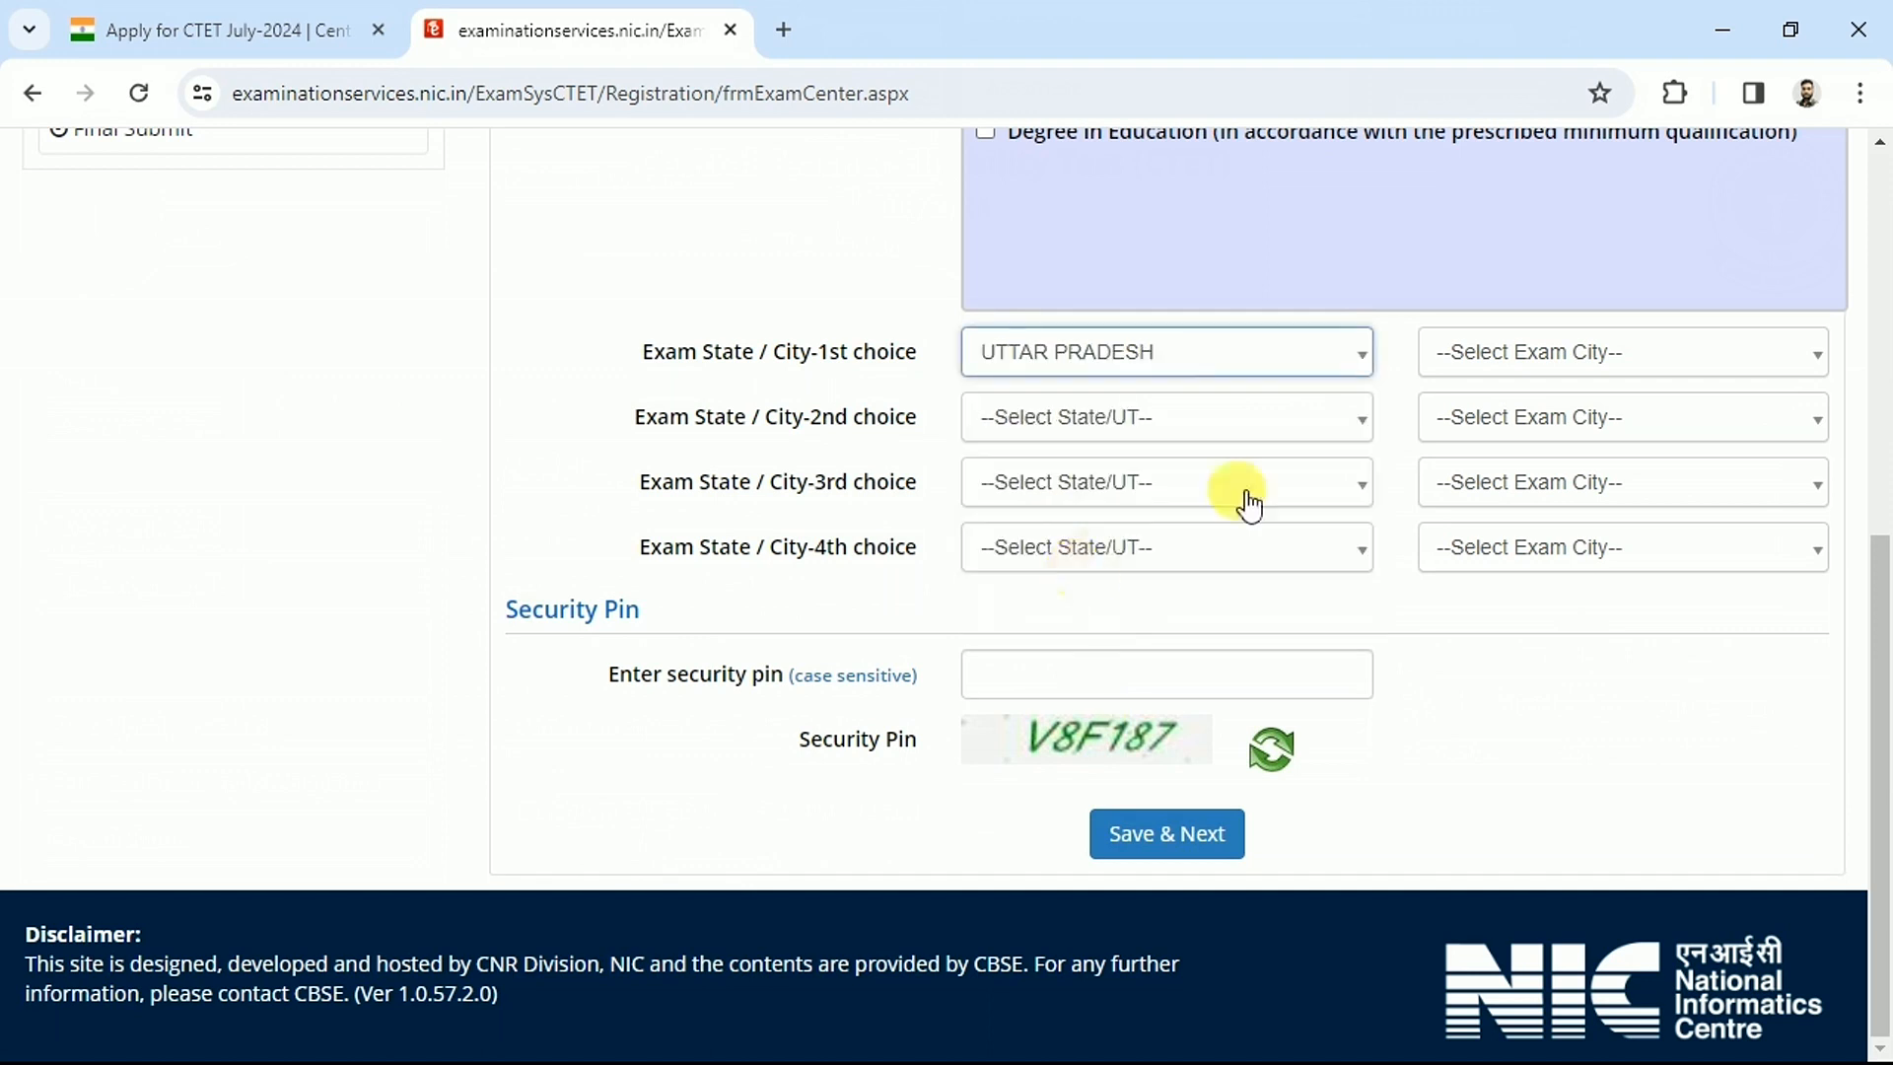
left_click(1578, 360)
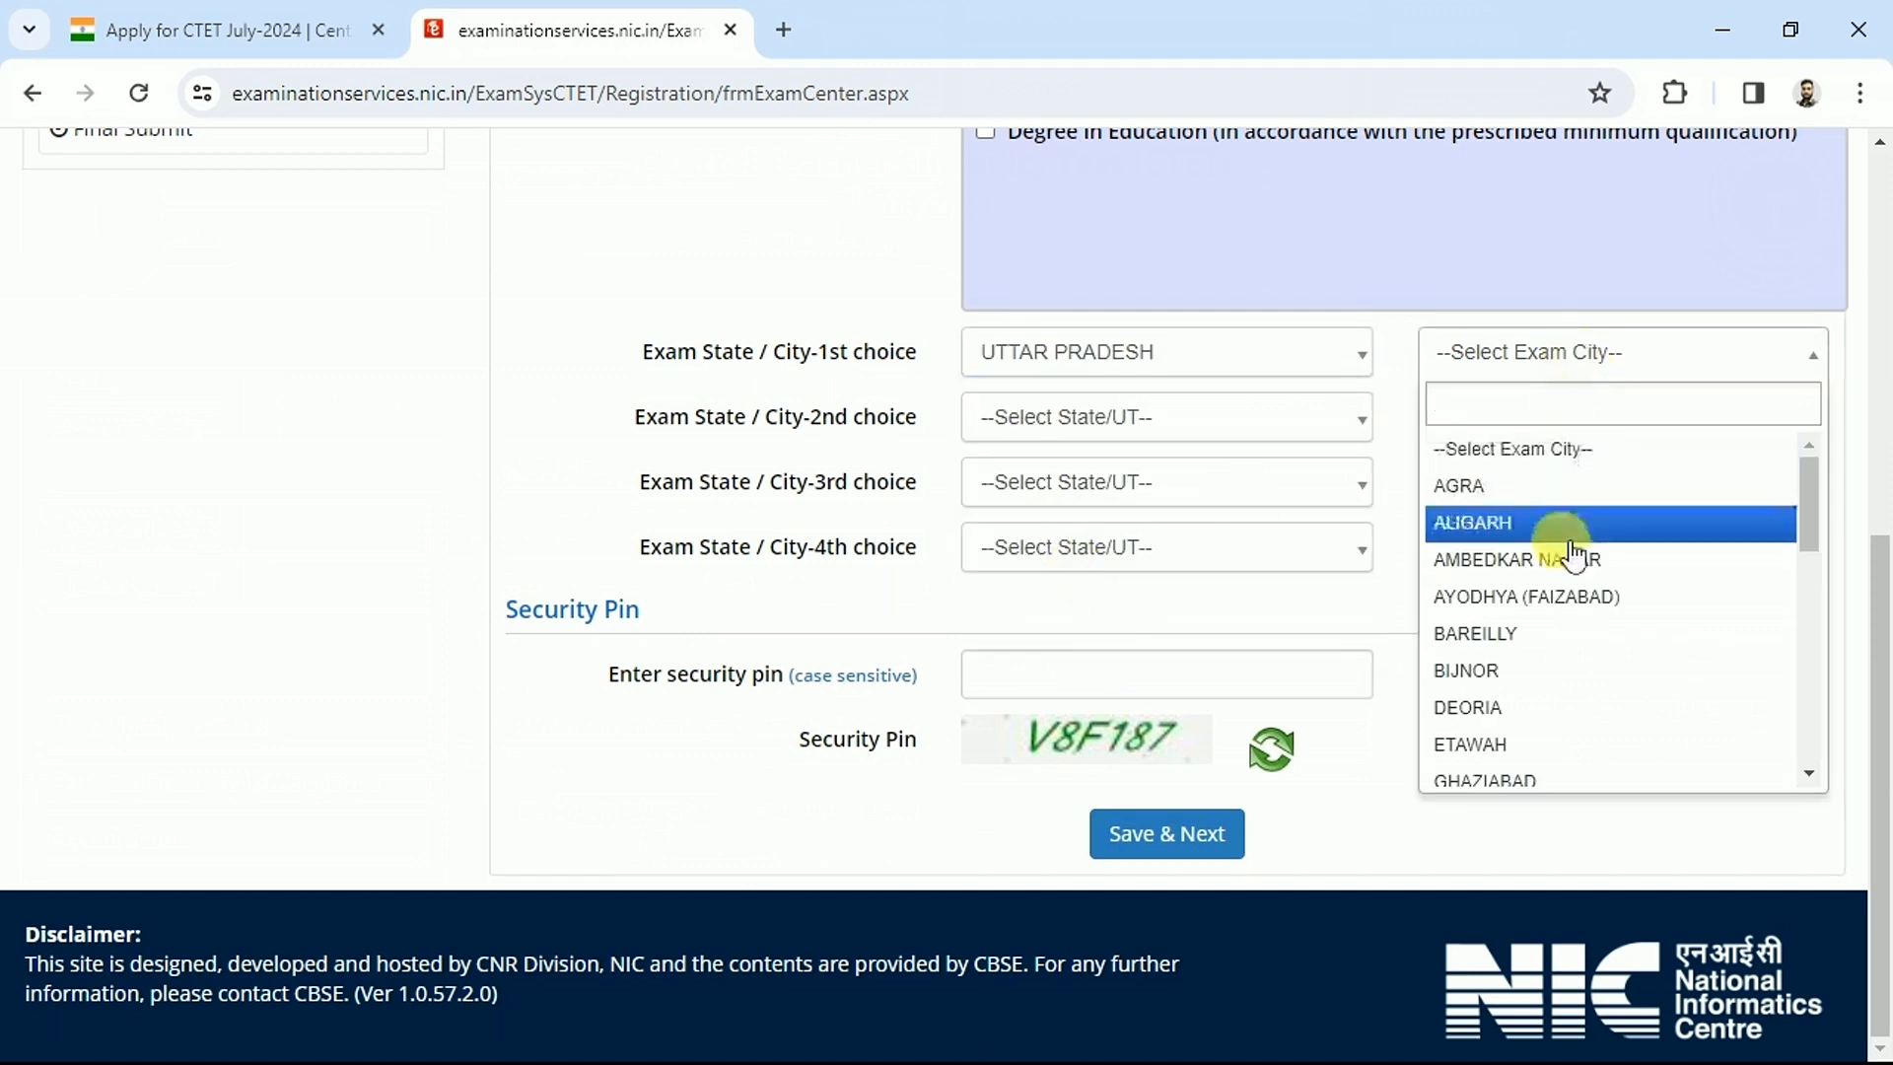
type("PRA")
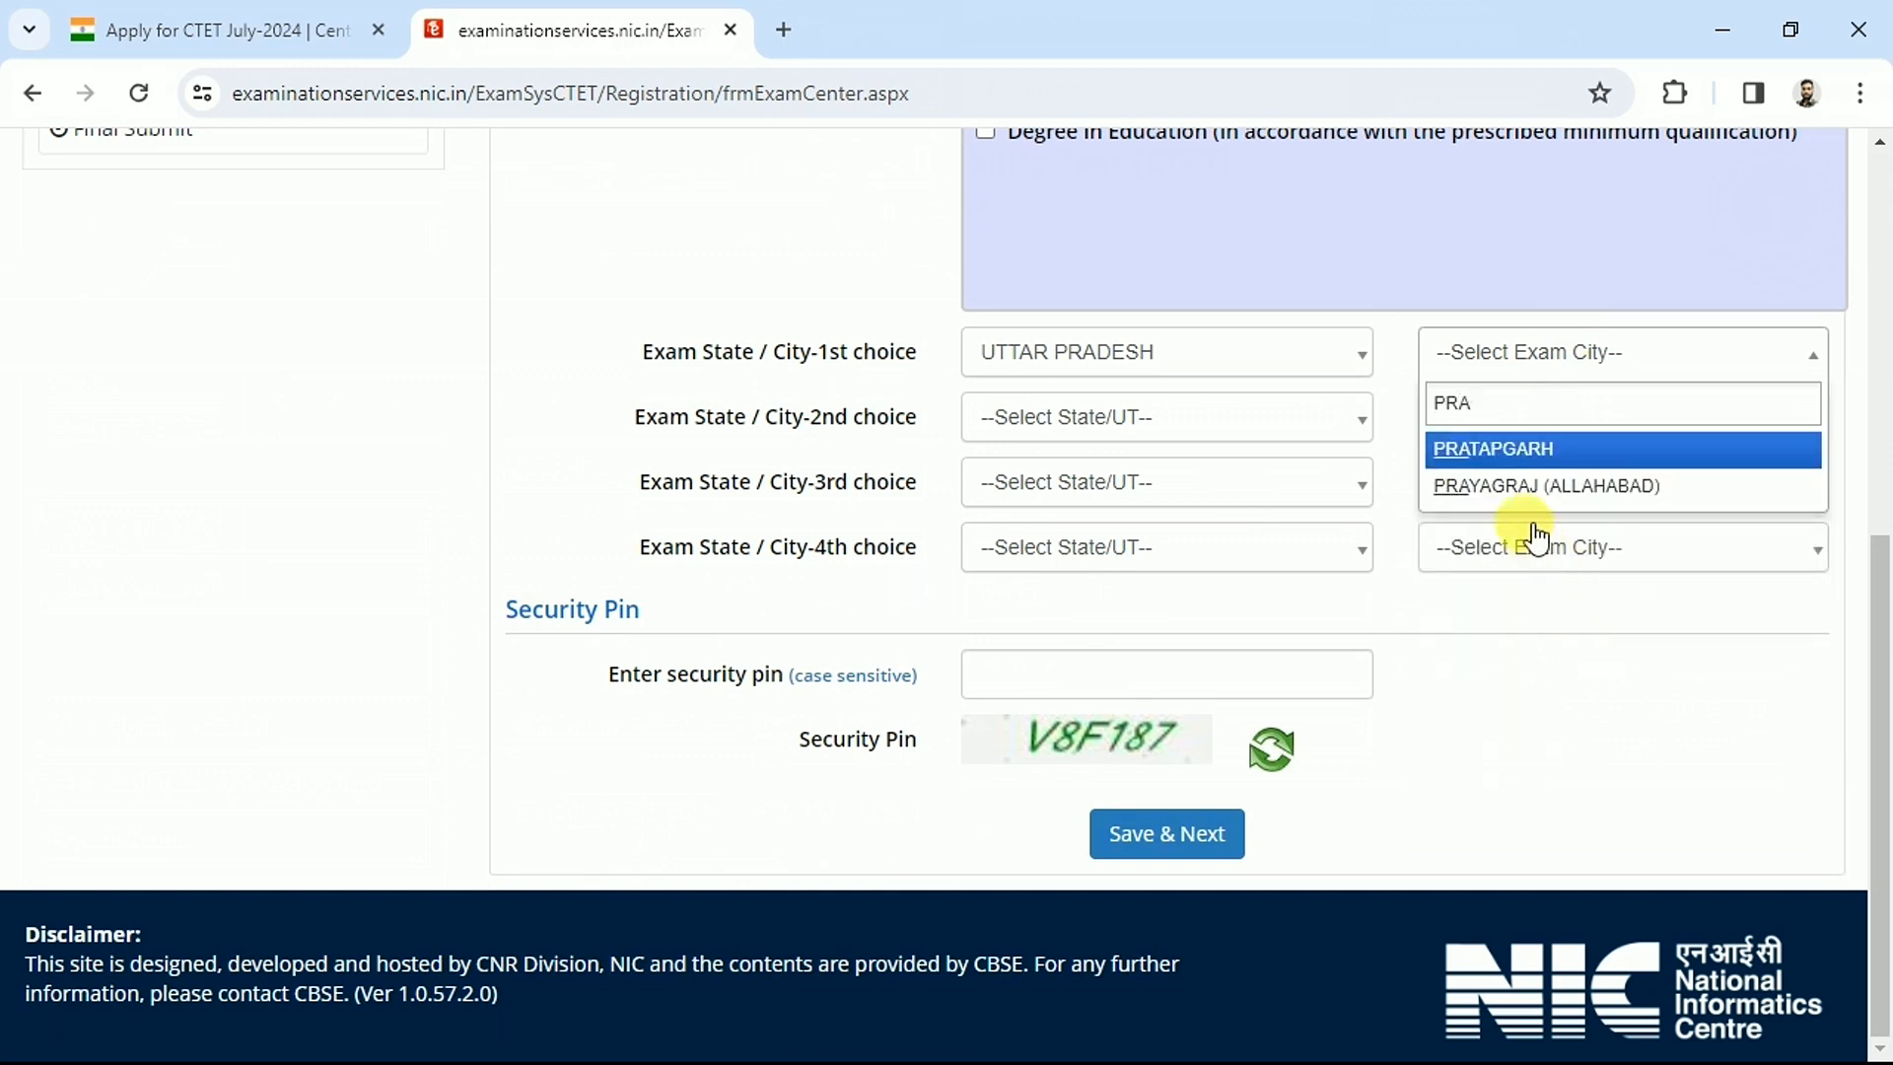
left_click(1514, 493)
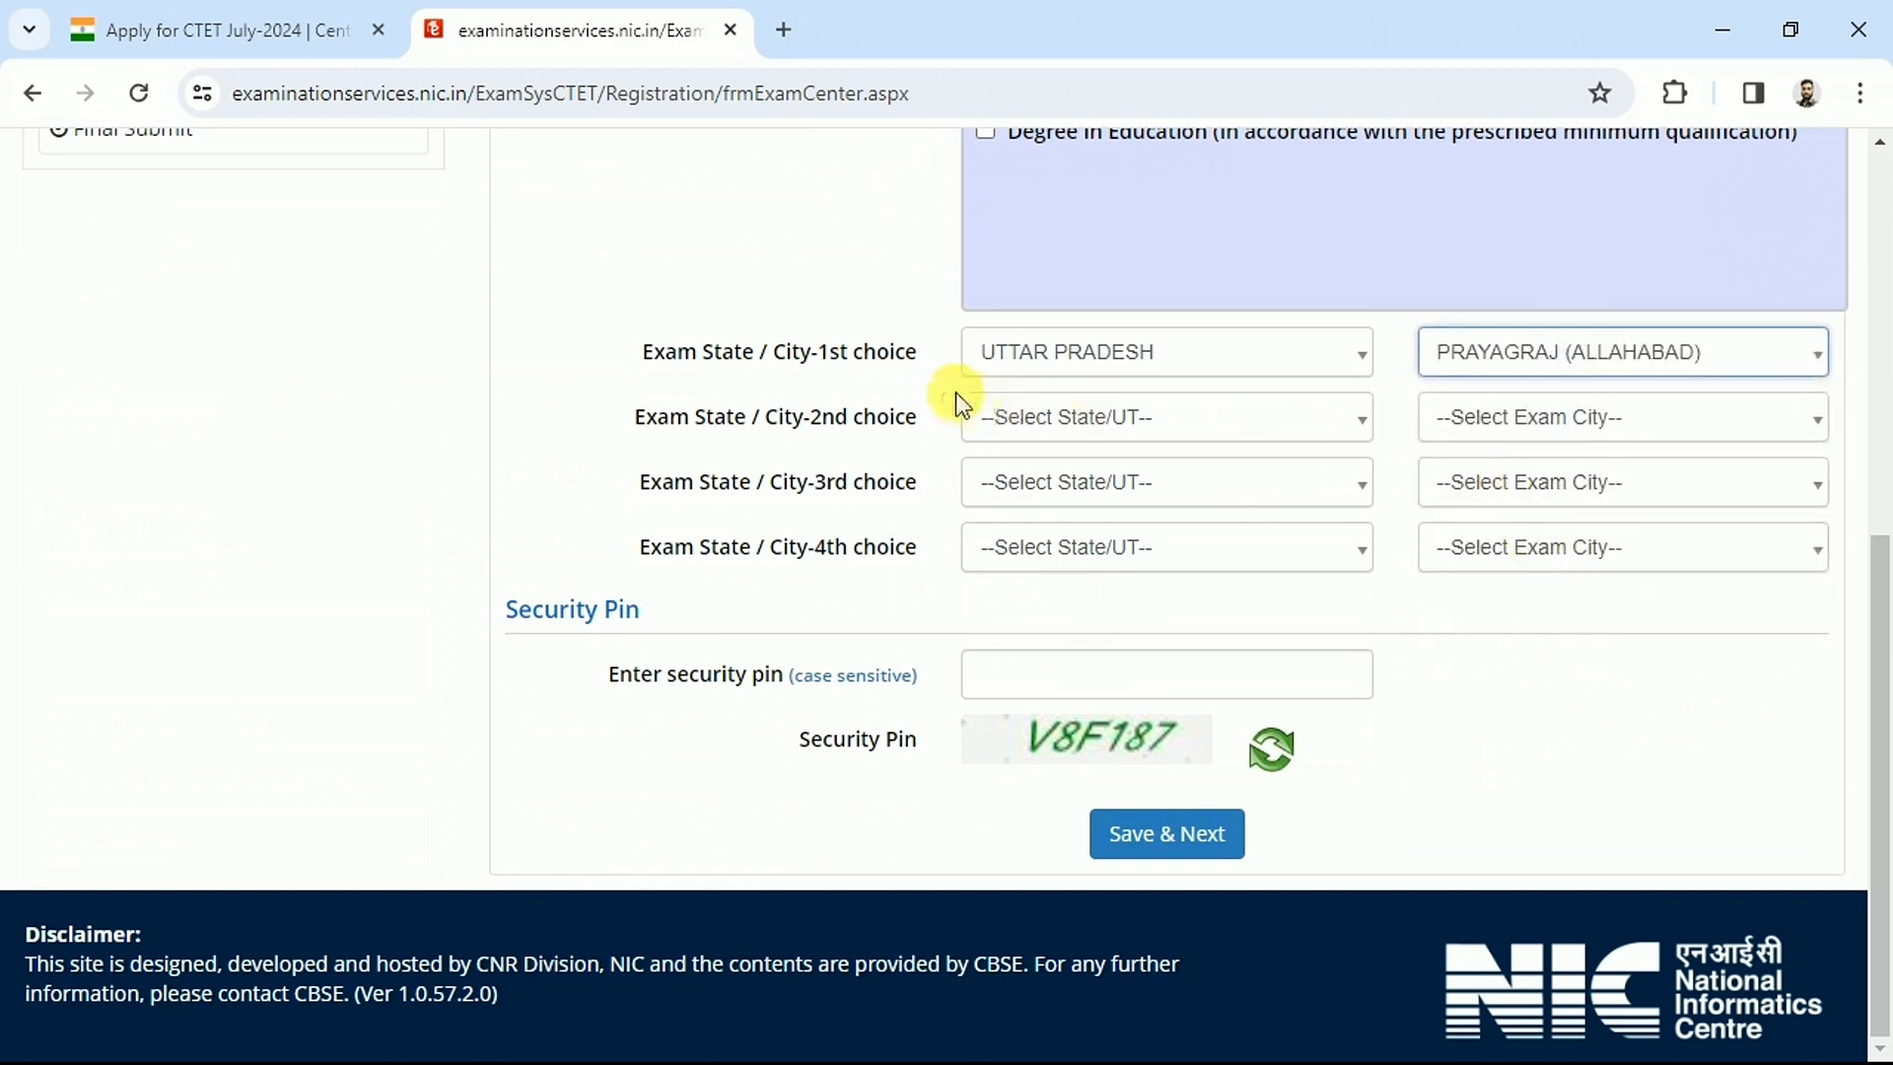
Enter the security pin and save the exam city choices to reach Qualification Details
left_click_drag(763, 412, 881, 554)
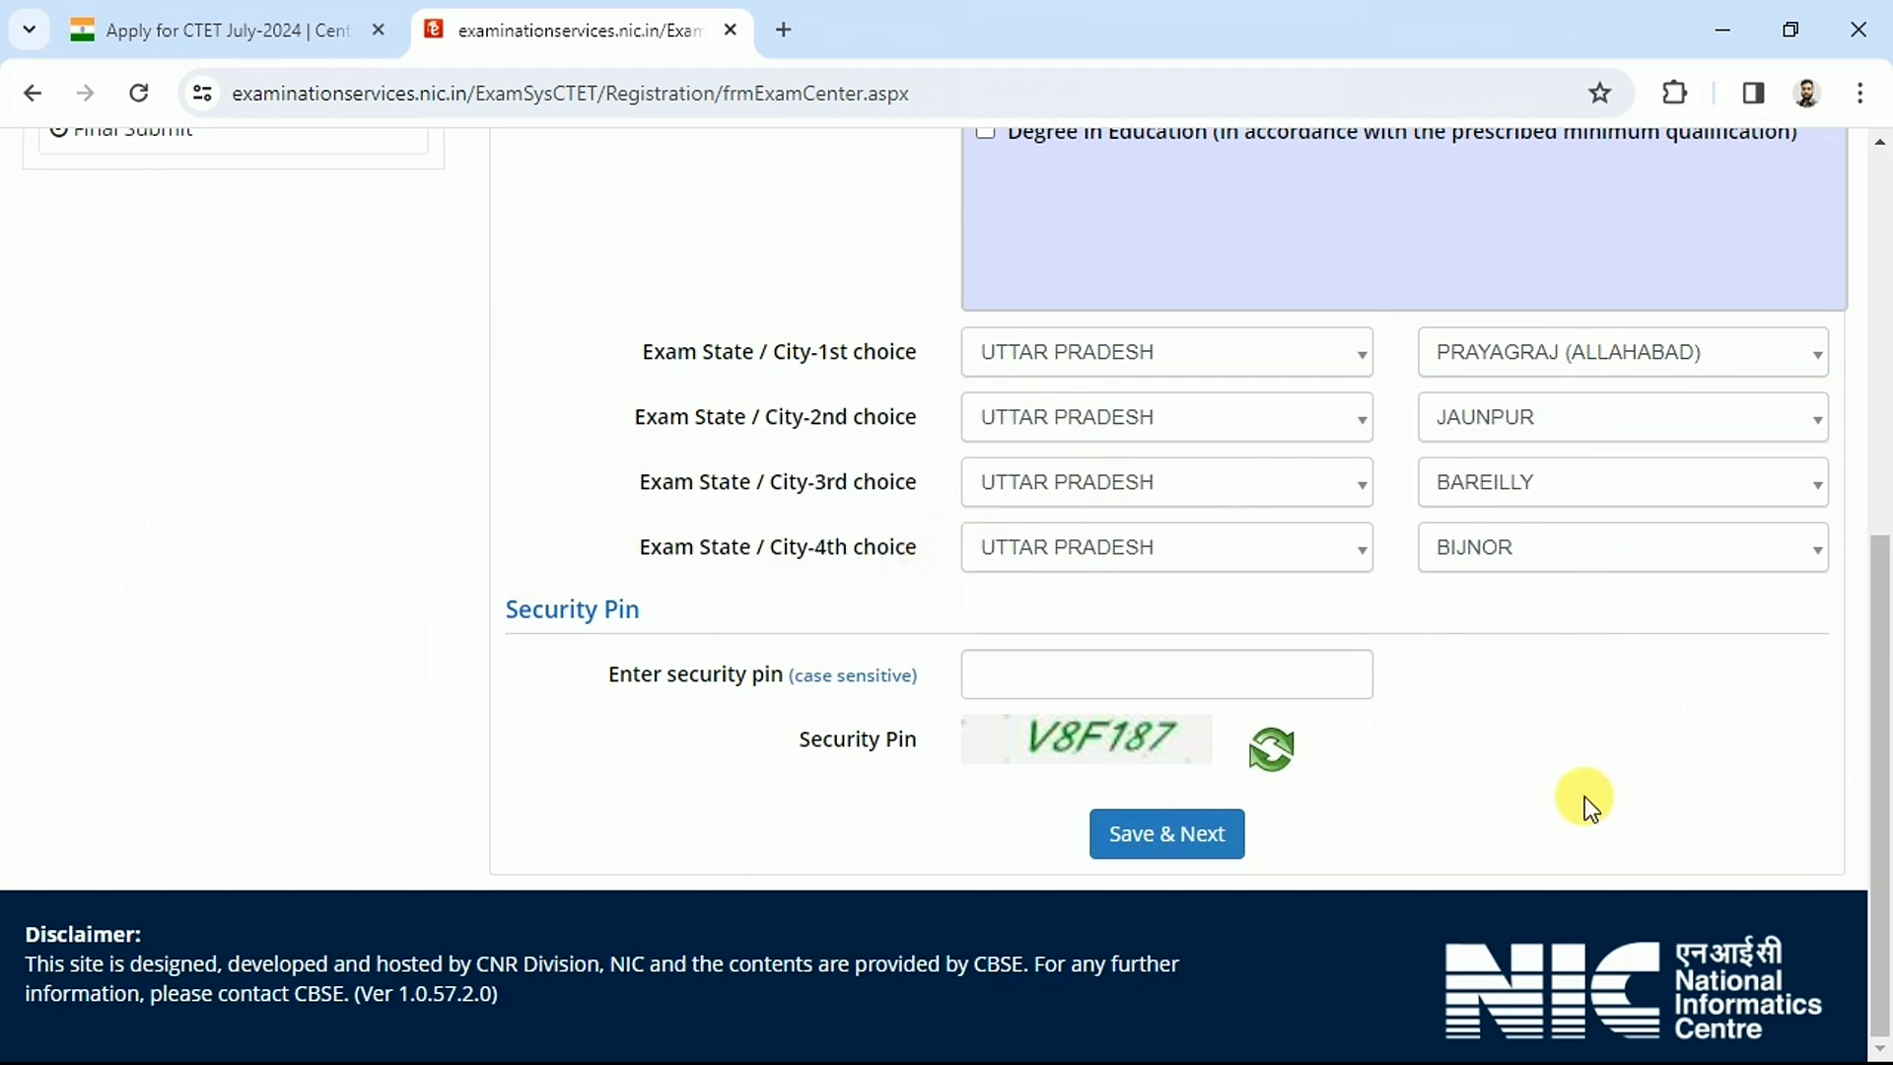
left_click(1032, 663)
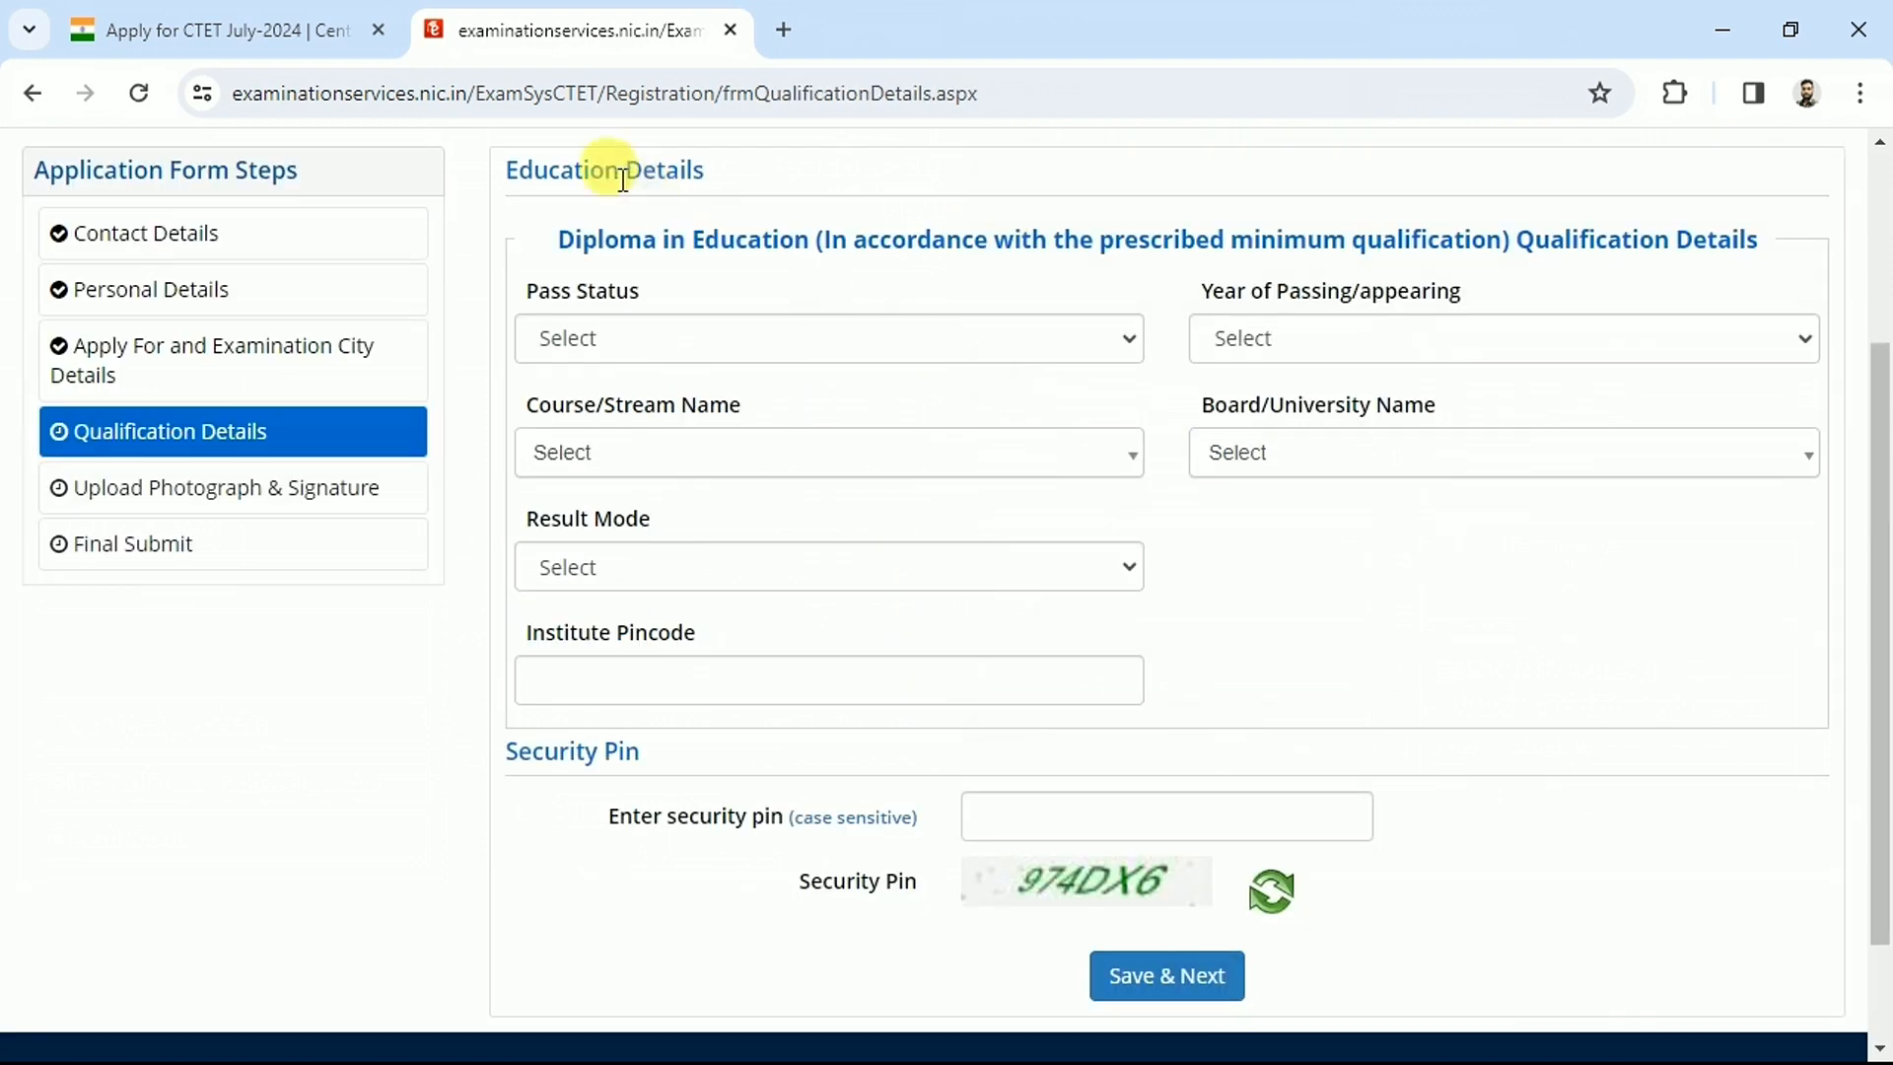
left_click_drag(507, 170, 702, 170)
left_click(771, 203)
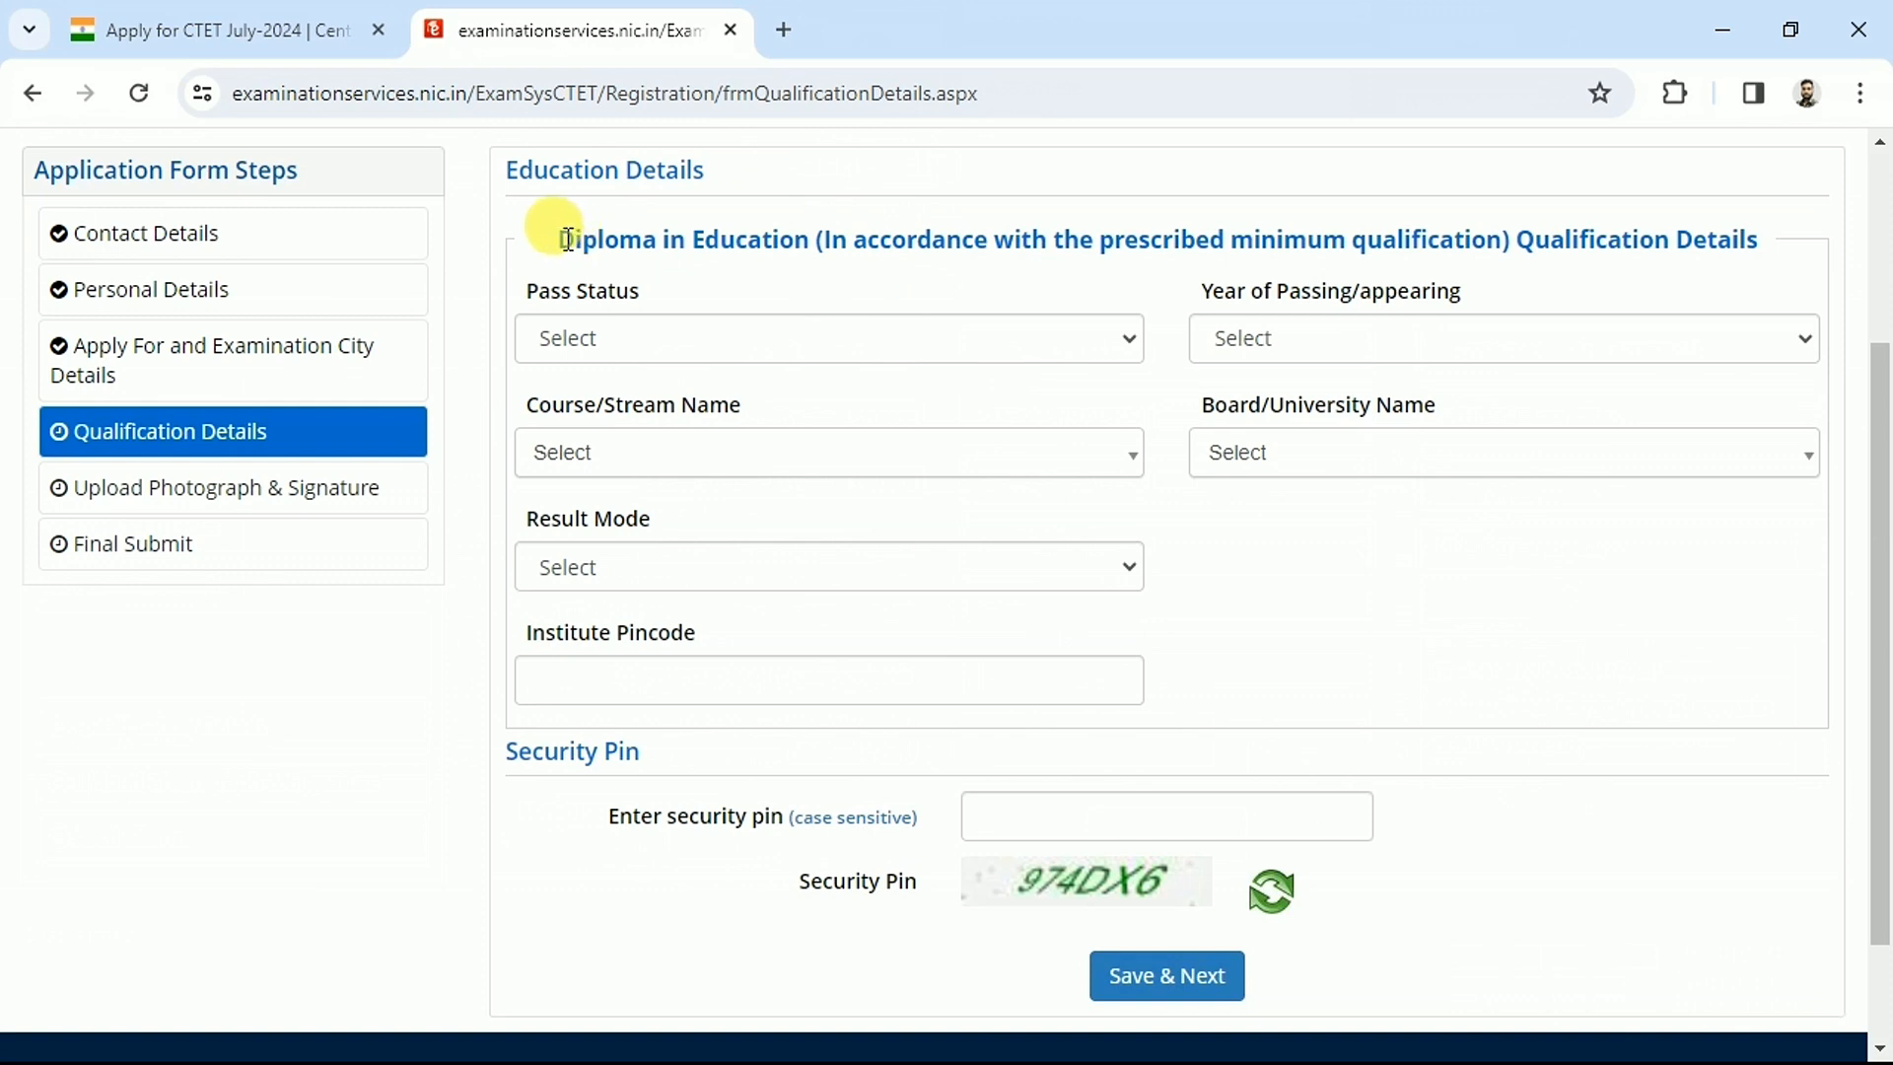
Set Pass Status to Passed and Year of Passing to 2022
left_click_drag(568, 240, 812, 240)
left_click(800, 241)
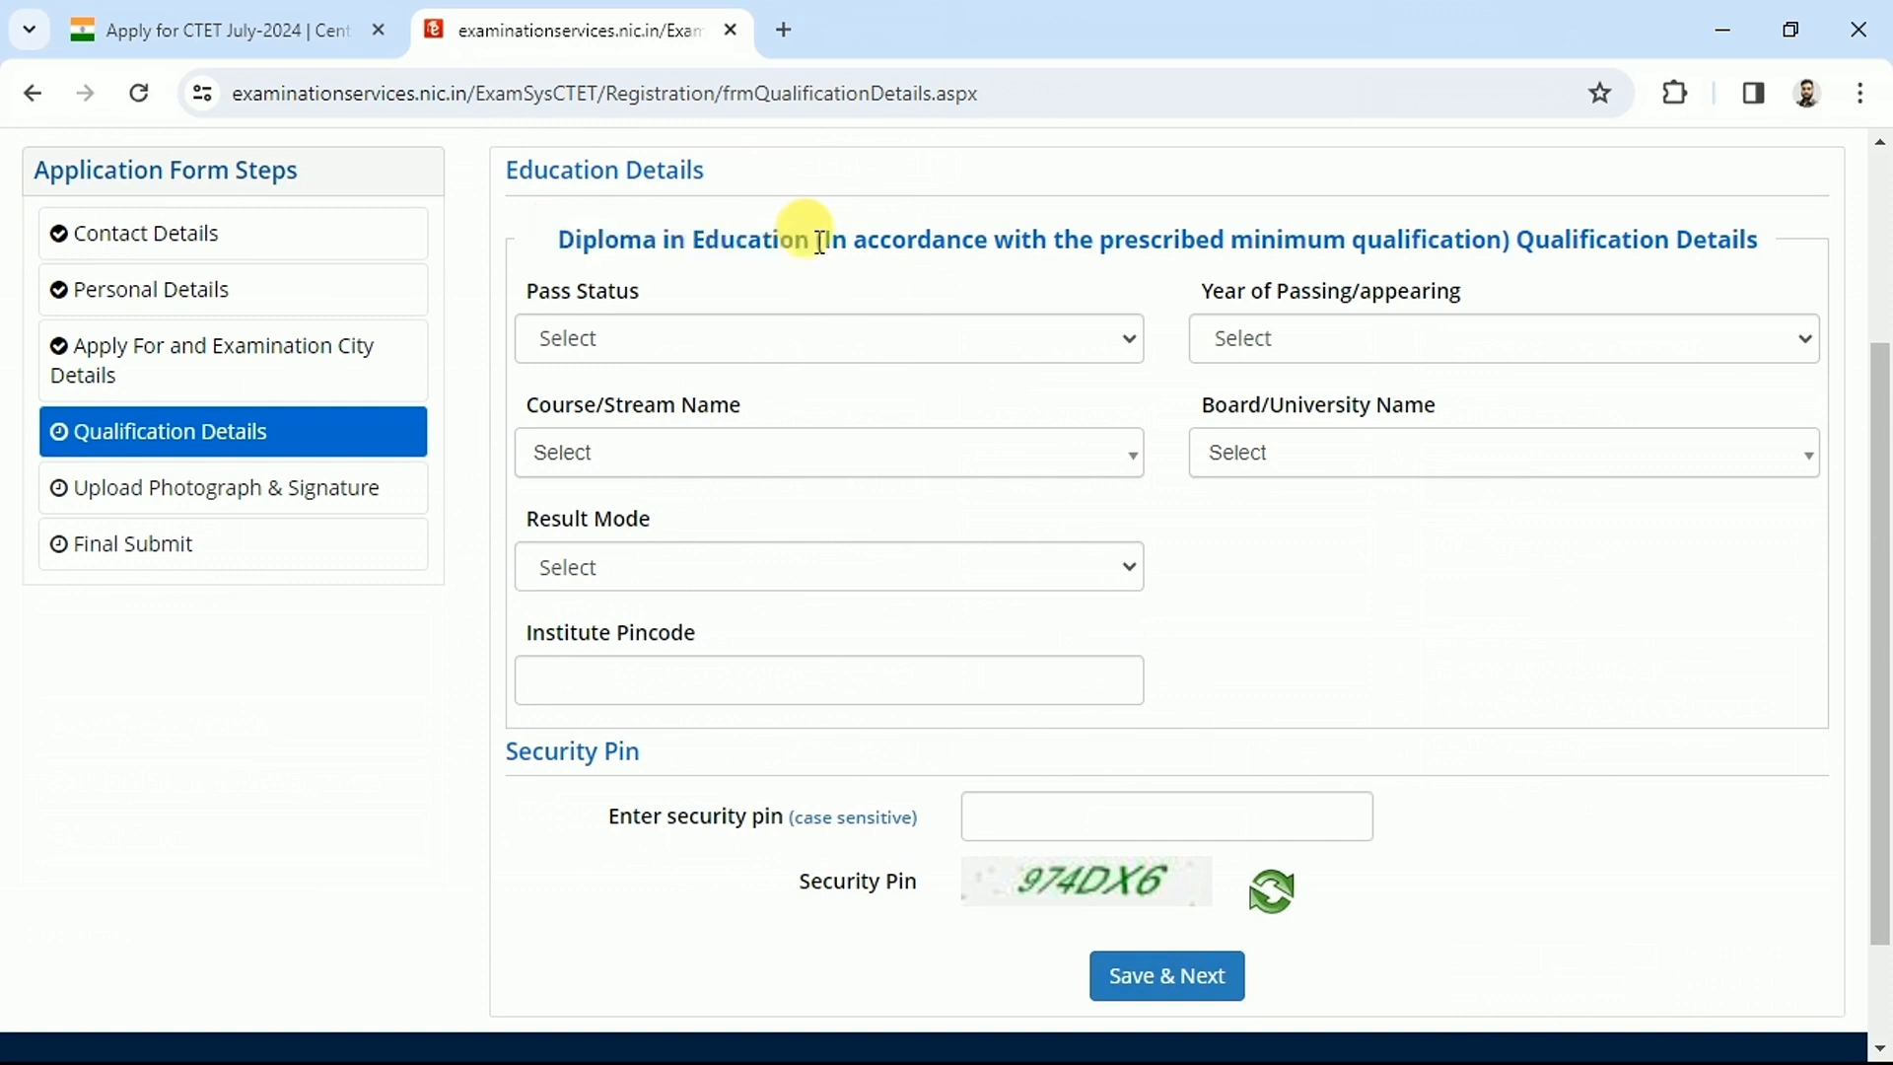
left_click(576, 338)
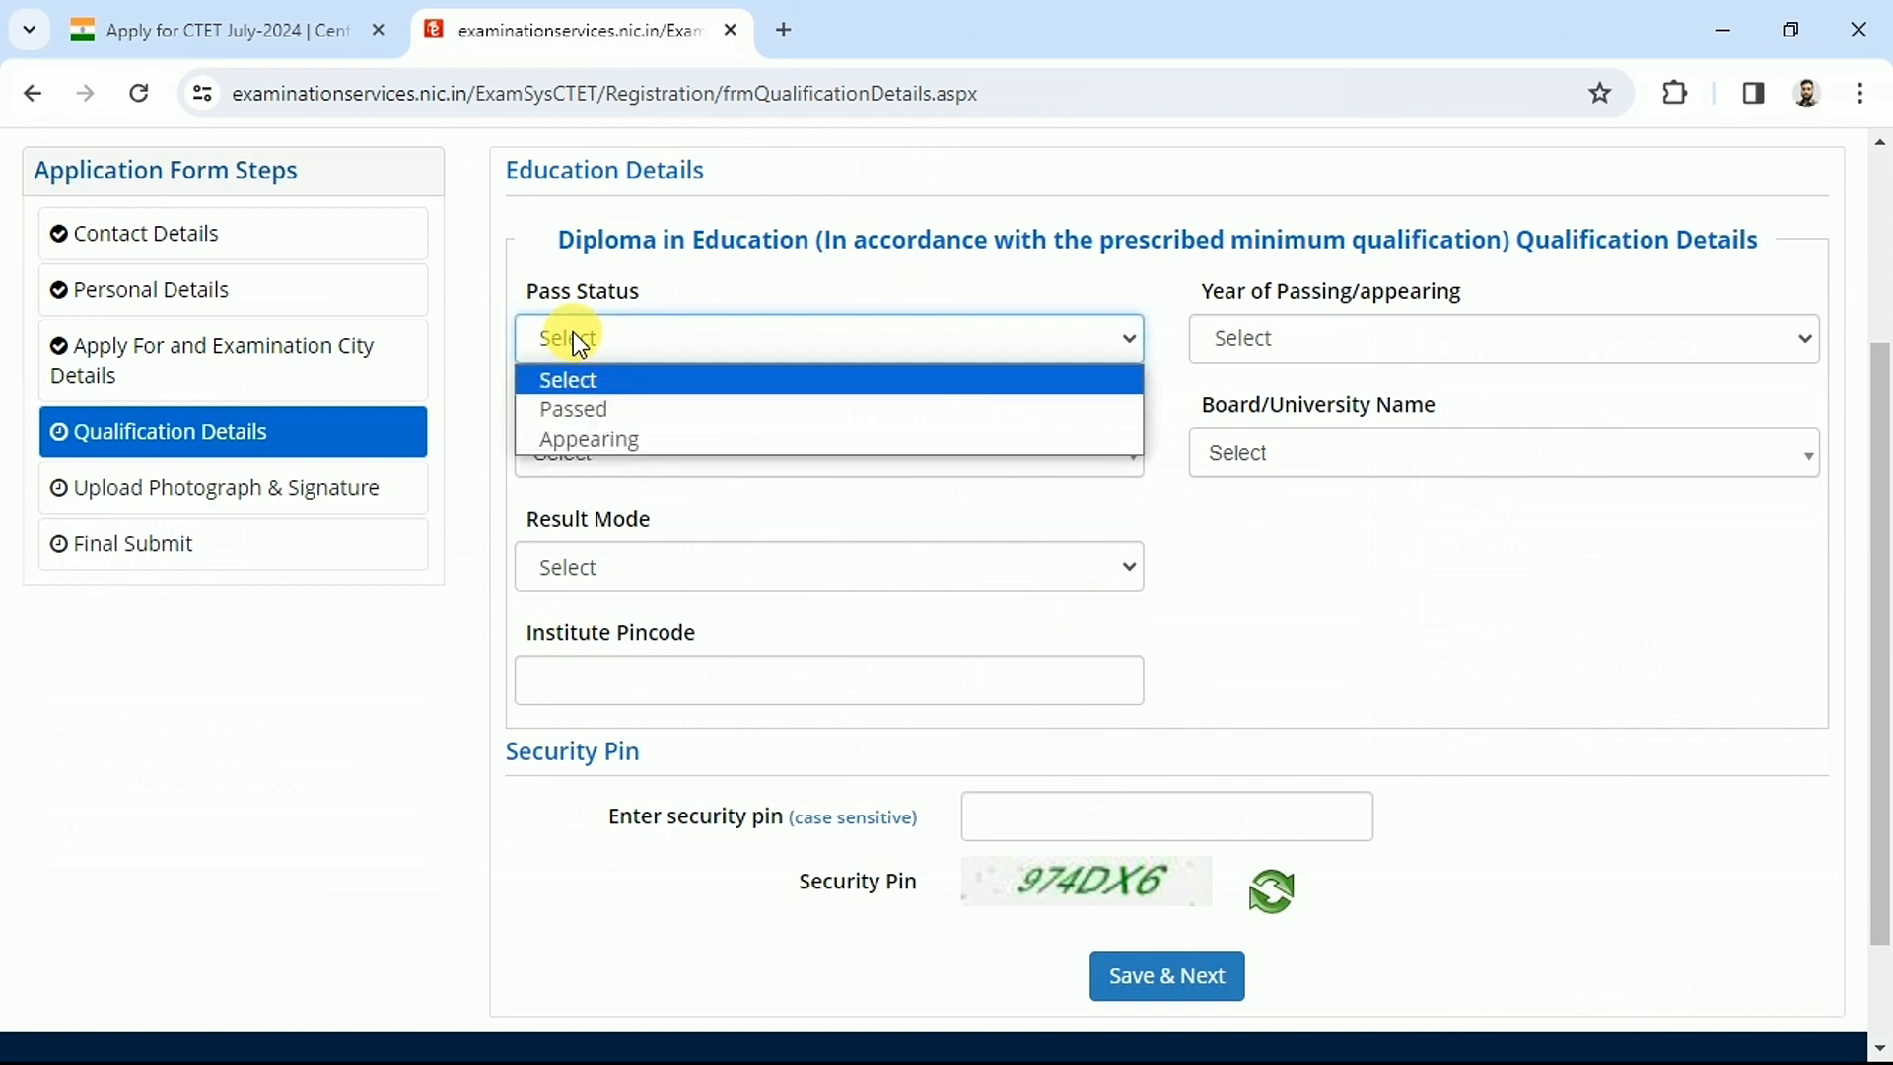
left_click(594, 411)
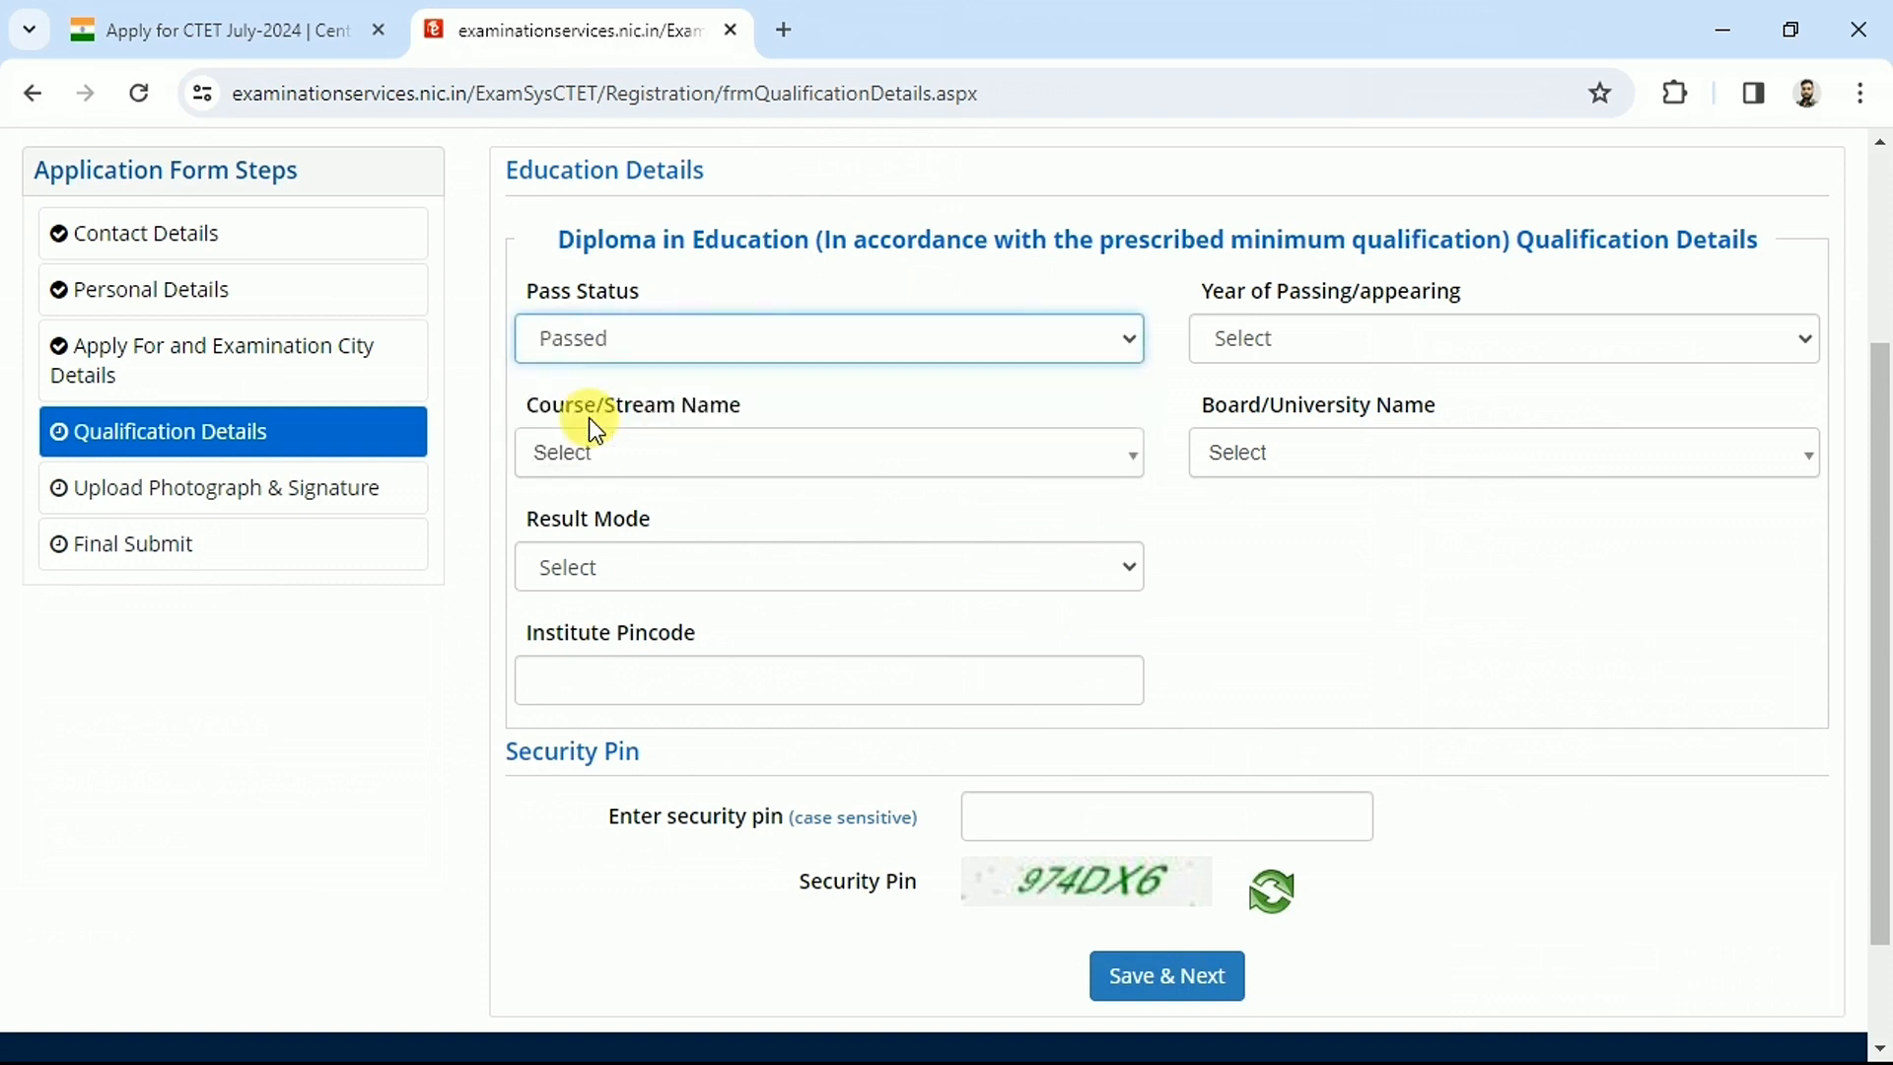
left_click_drag(1213, 290, 1423, 288)
left_click(1343, 340)
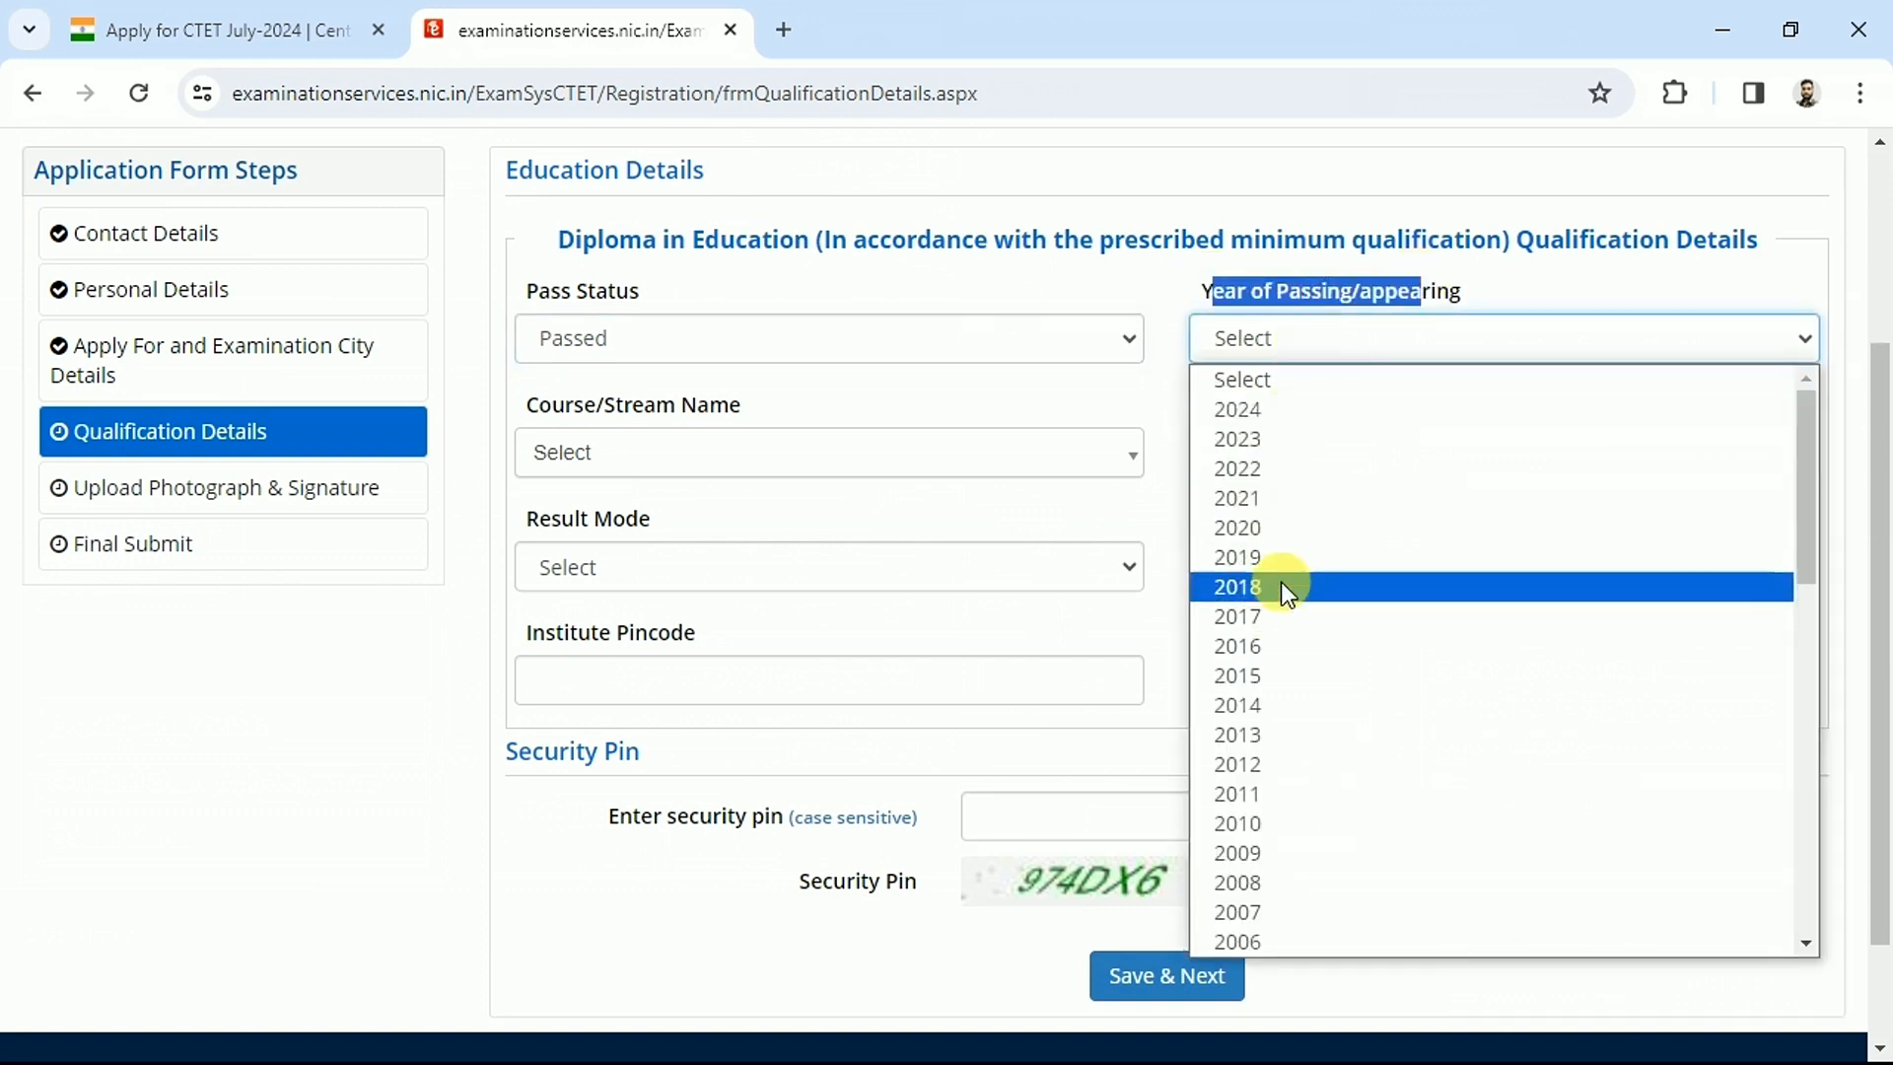
left_click(1270, 473)
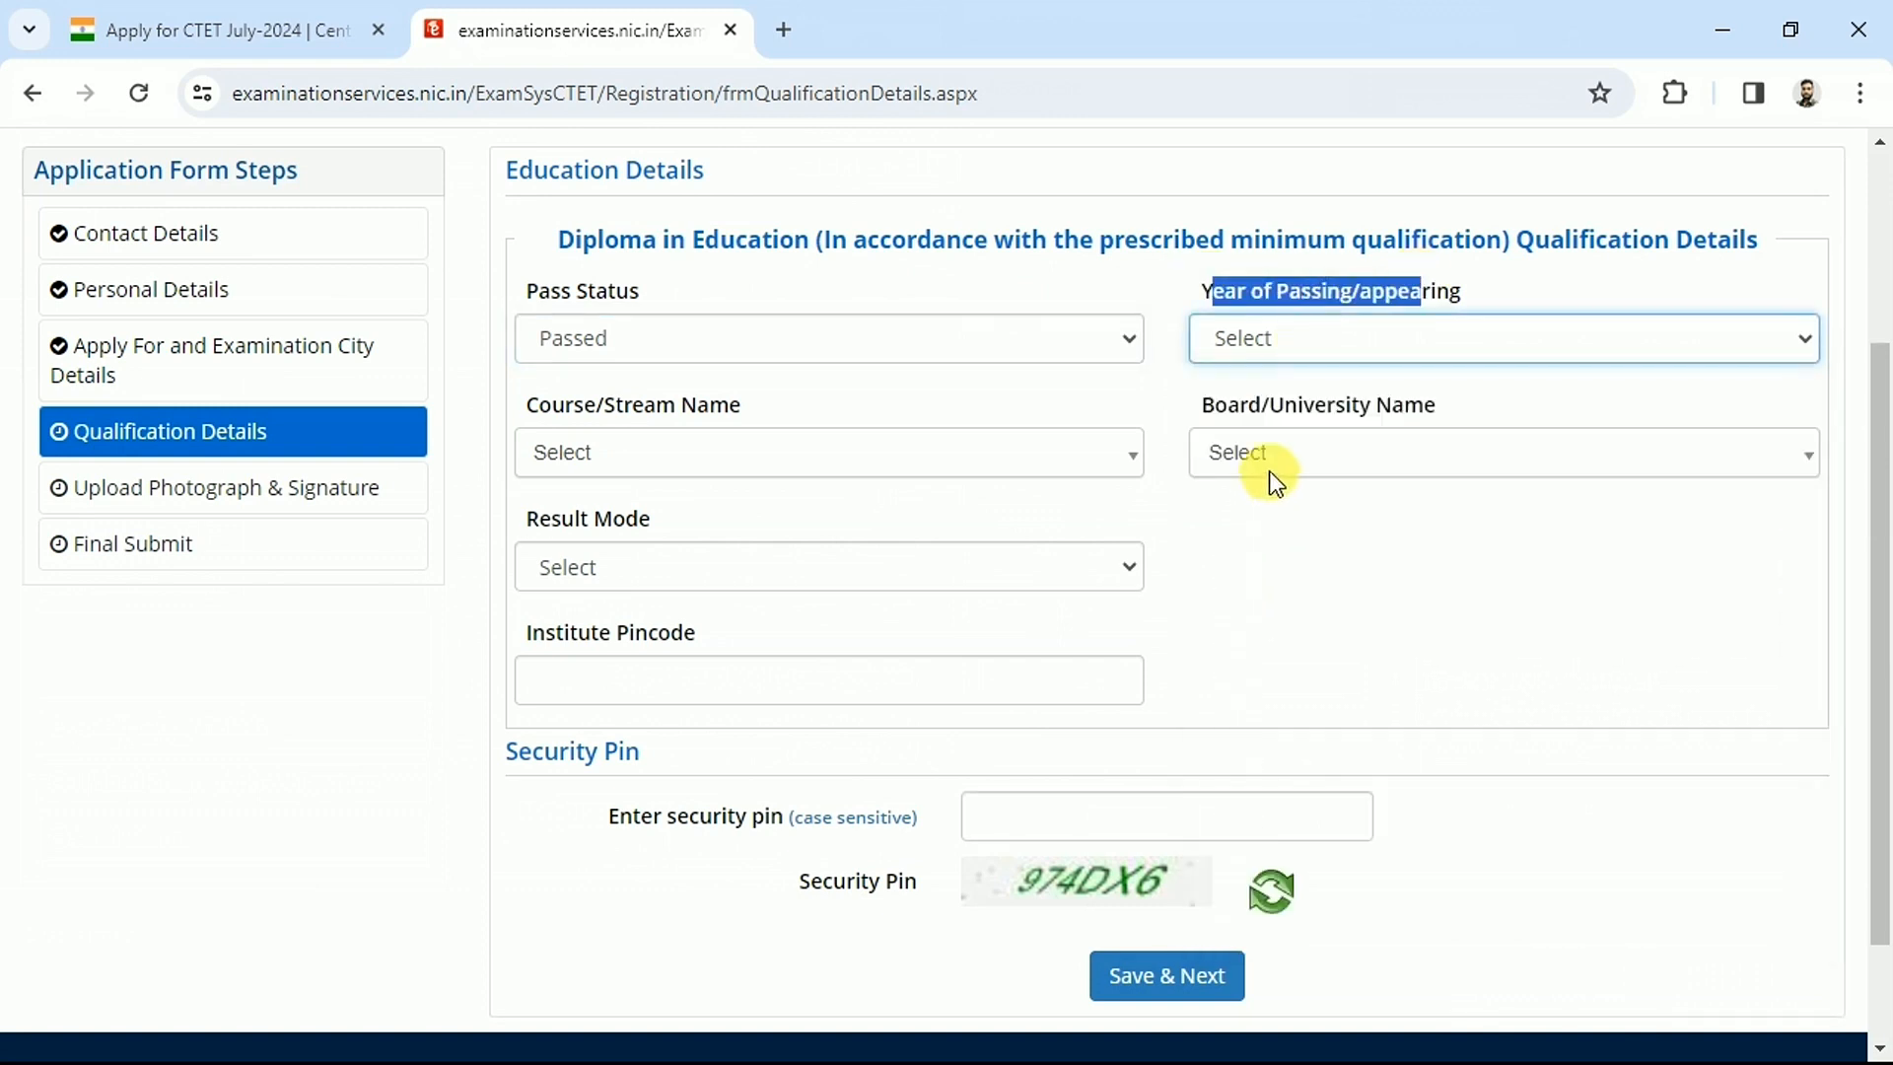
left_click(1280, 350)
left_click(1244, 546)
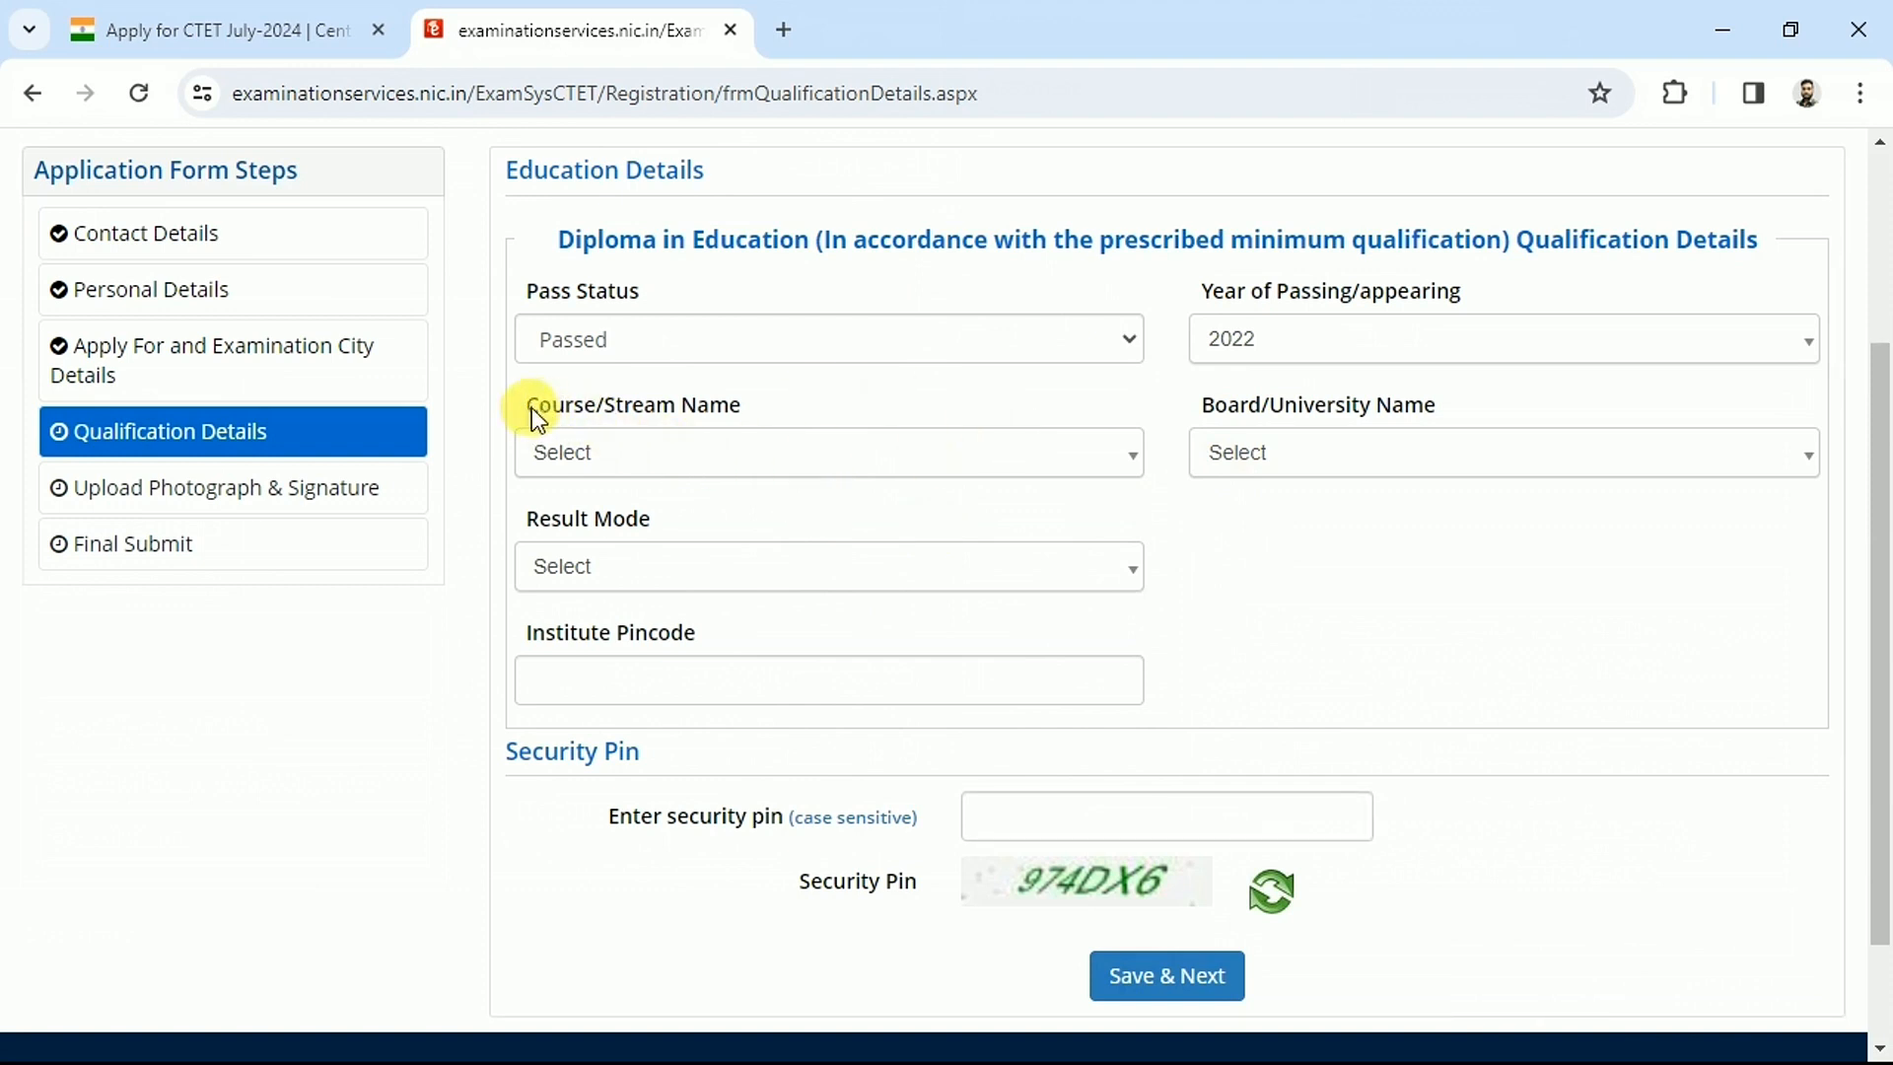
Set course to Education/Elementary Education and board to OTHERS with the board name entered
left_click(657, 453)
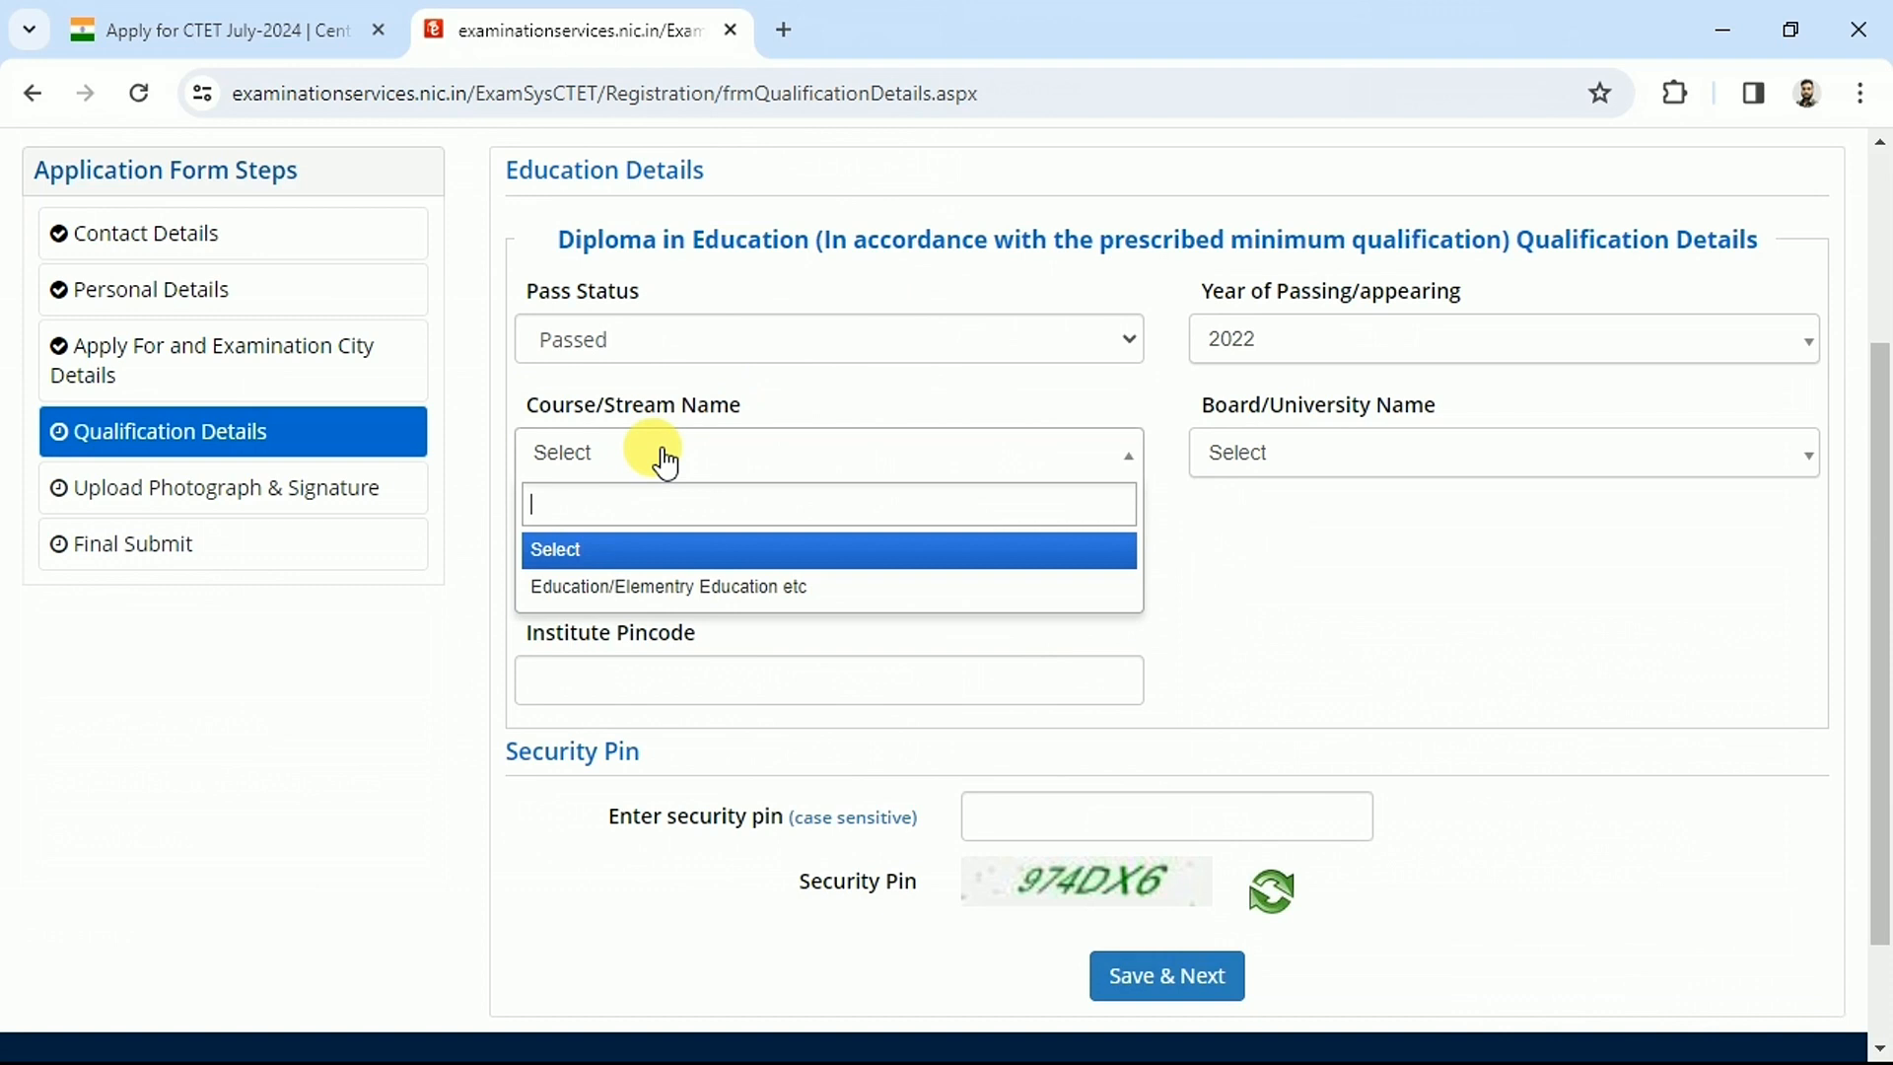
left_click(620, 588)
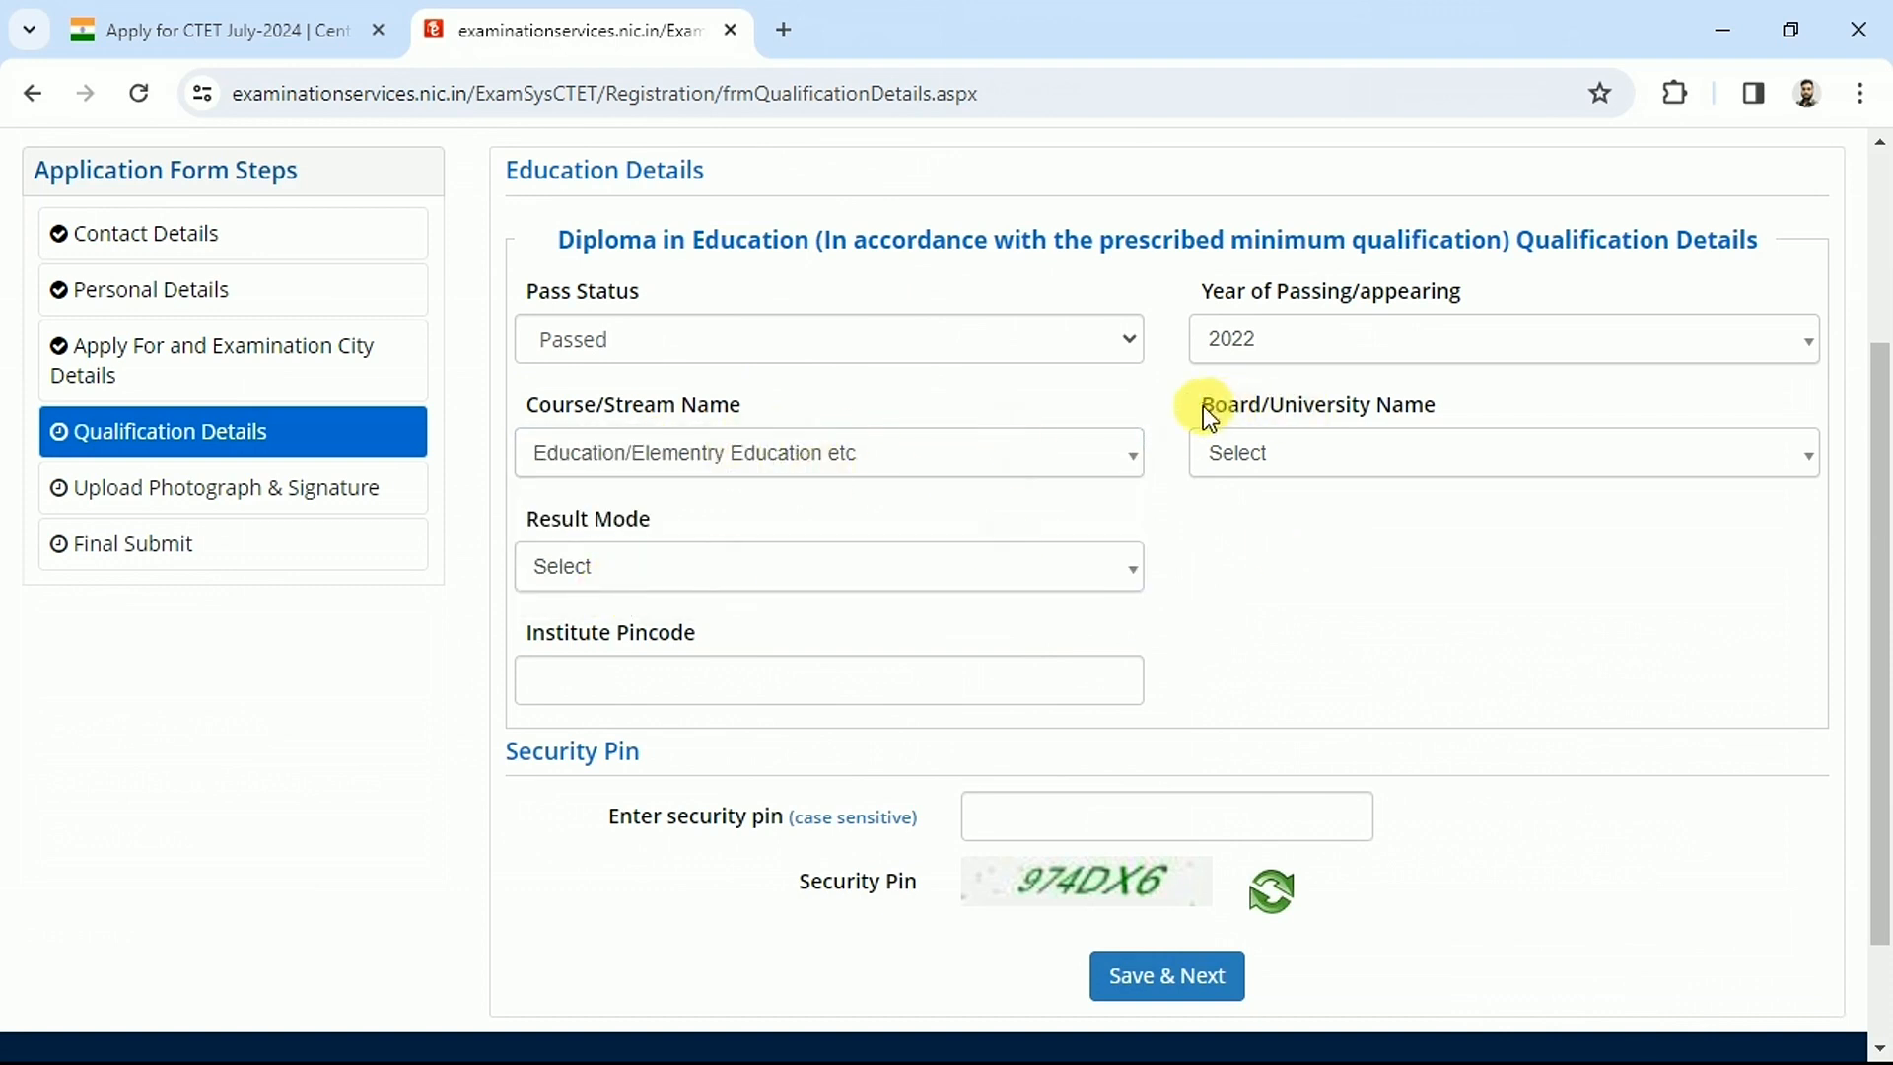
left_click_drag(1206, 405, 1436, 405)
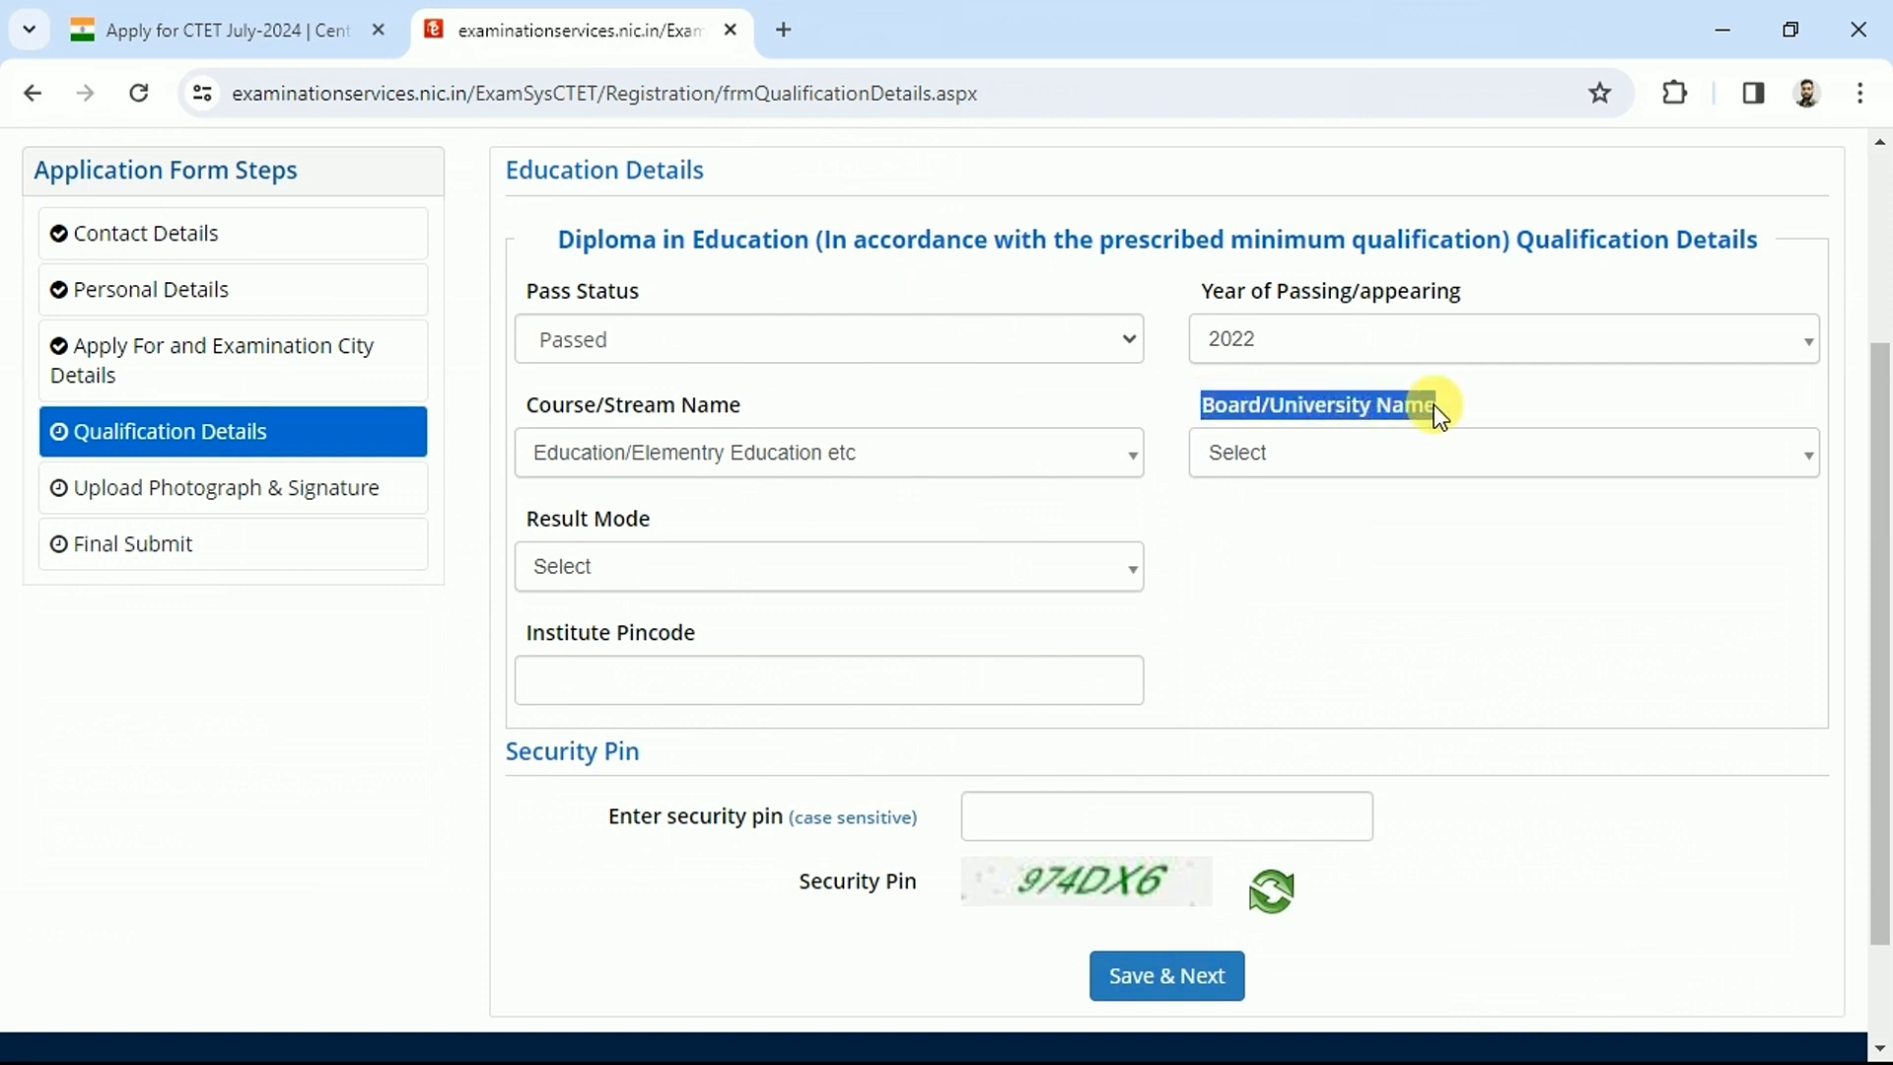
left_click(1290, 475)
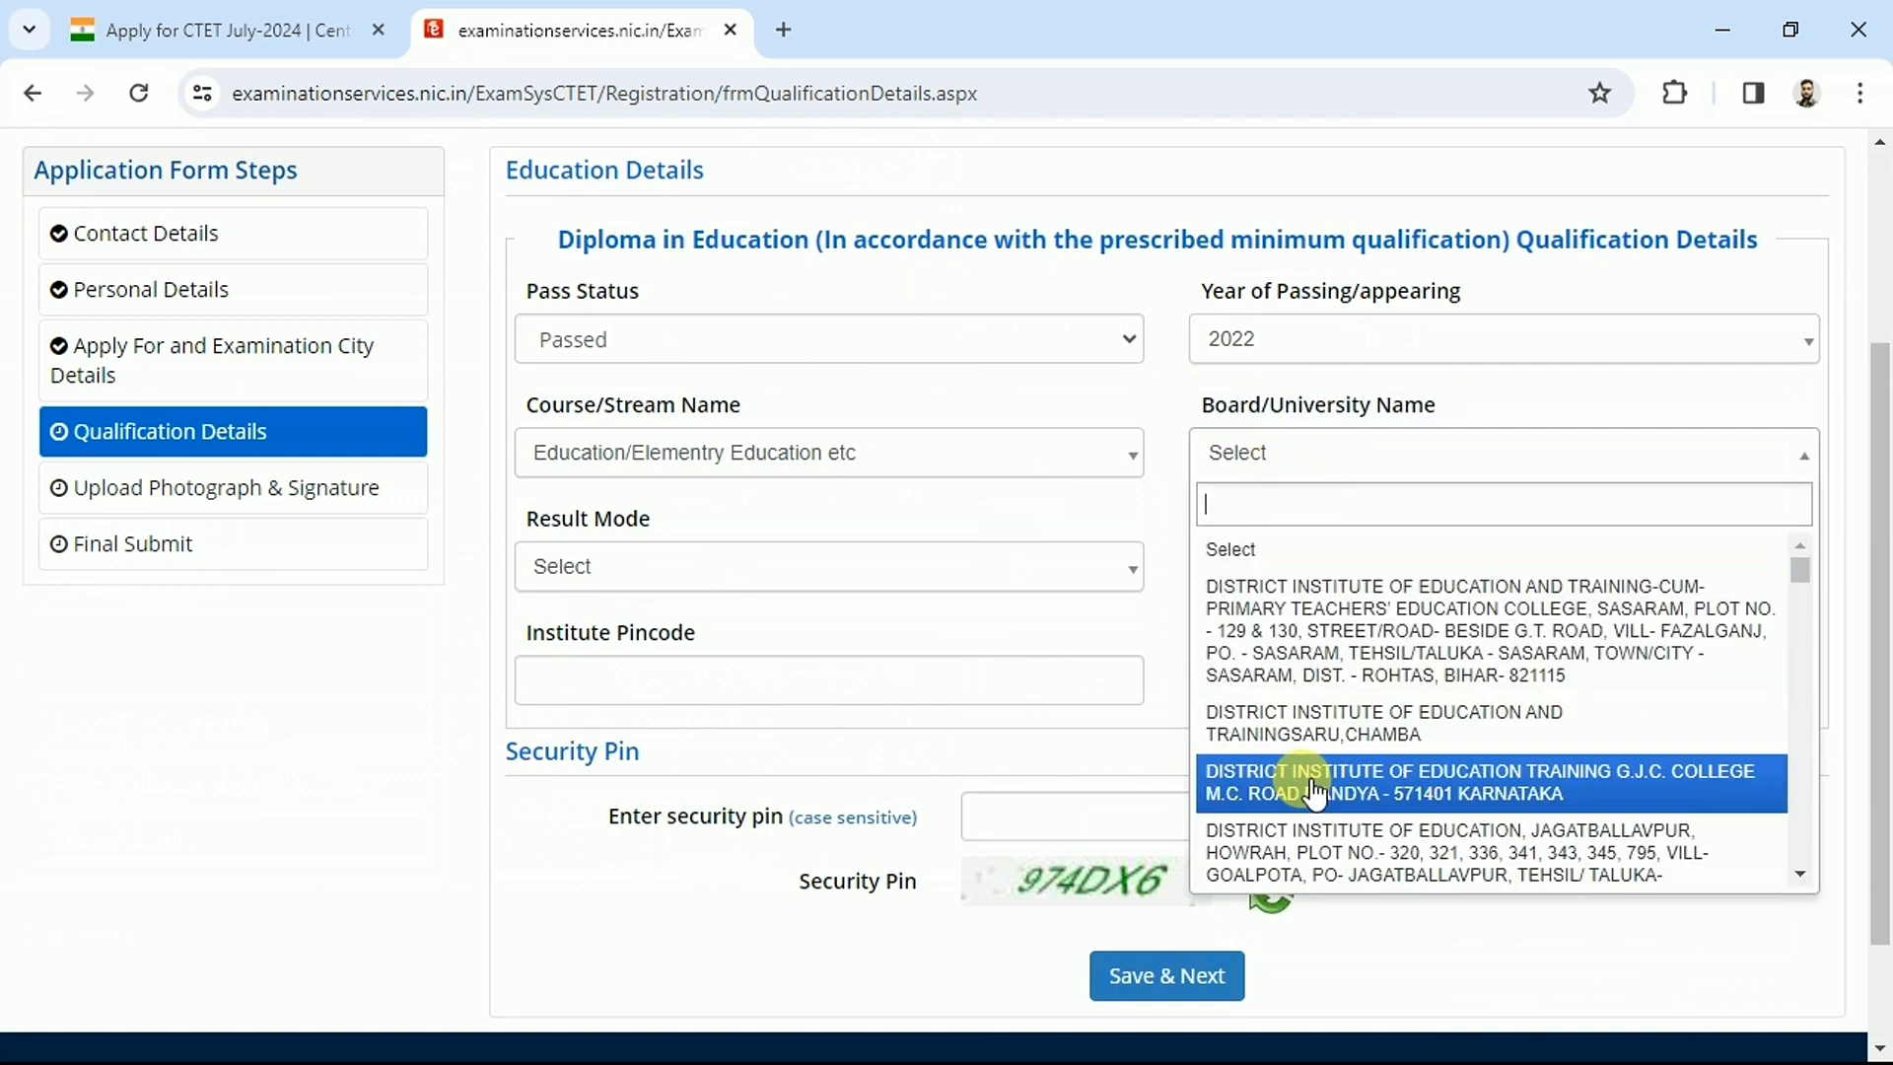
type("V")
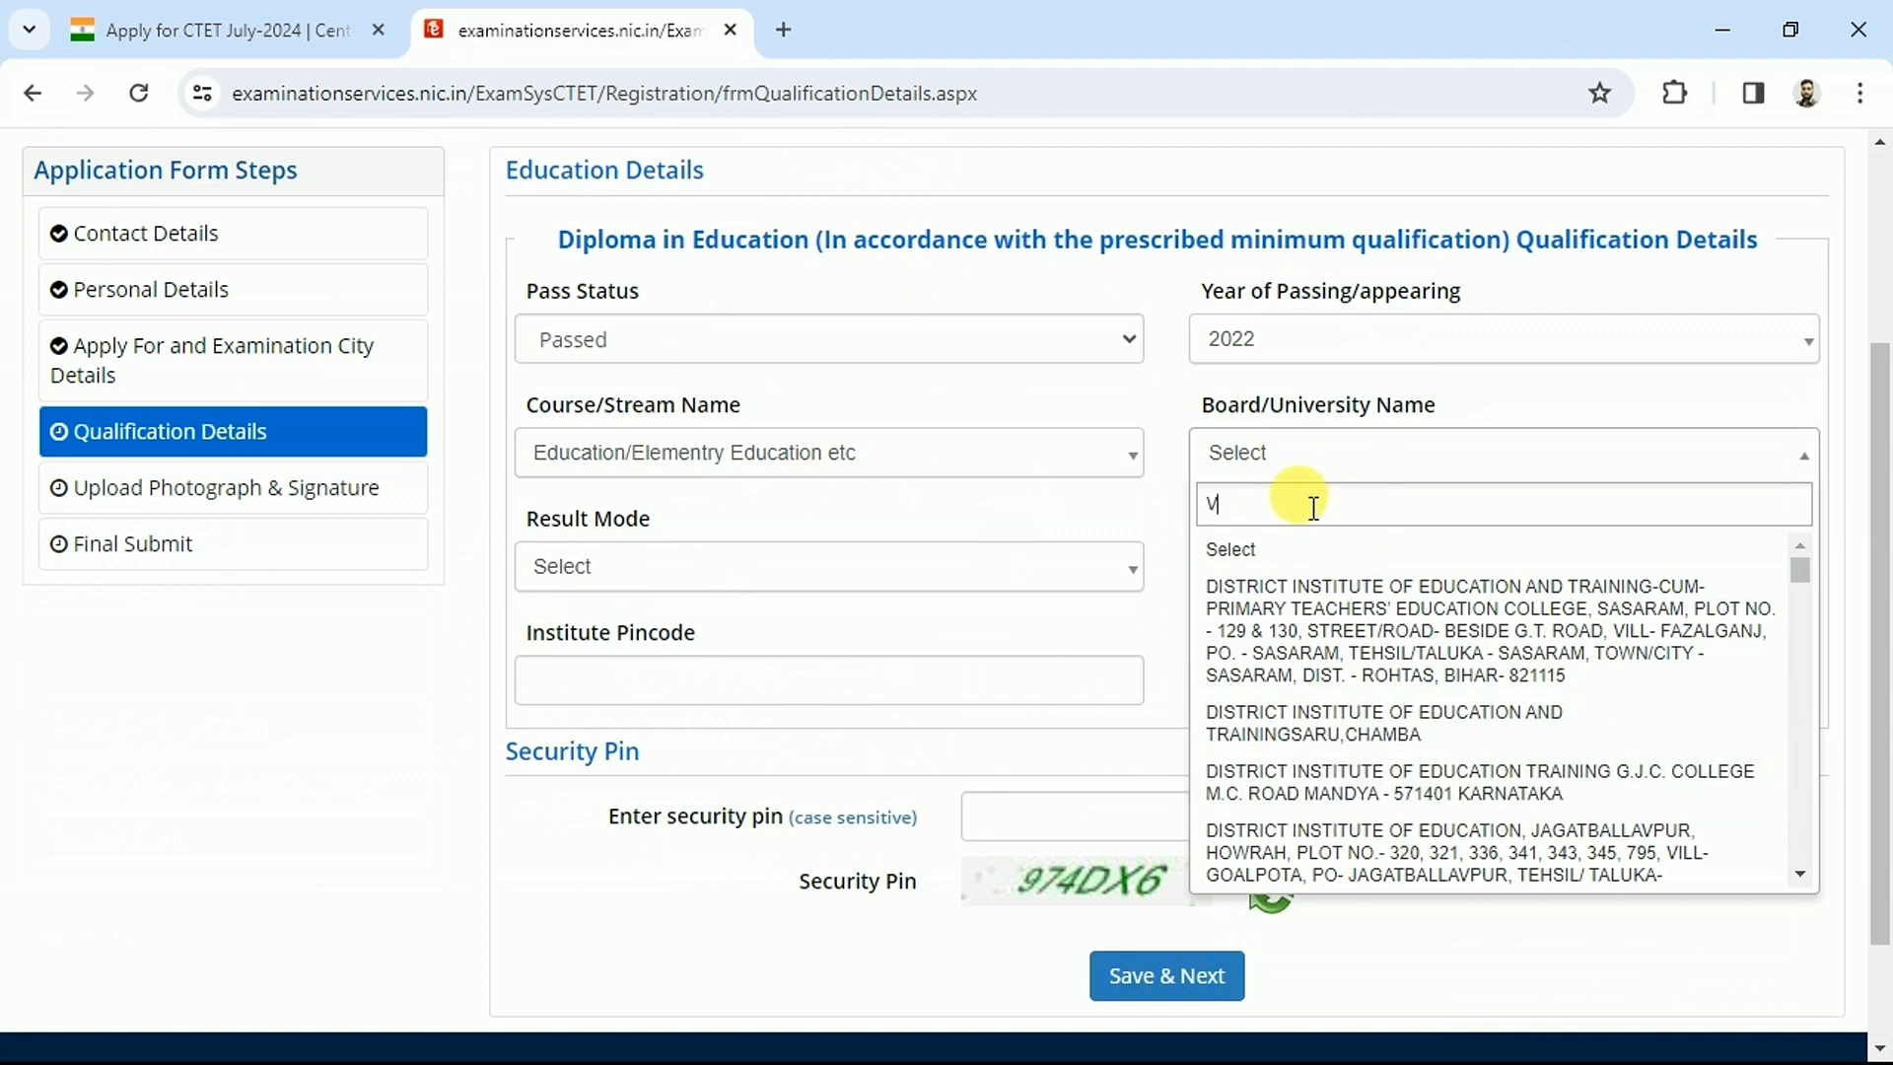
key("BackSpace")
type("ALLAHAB")
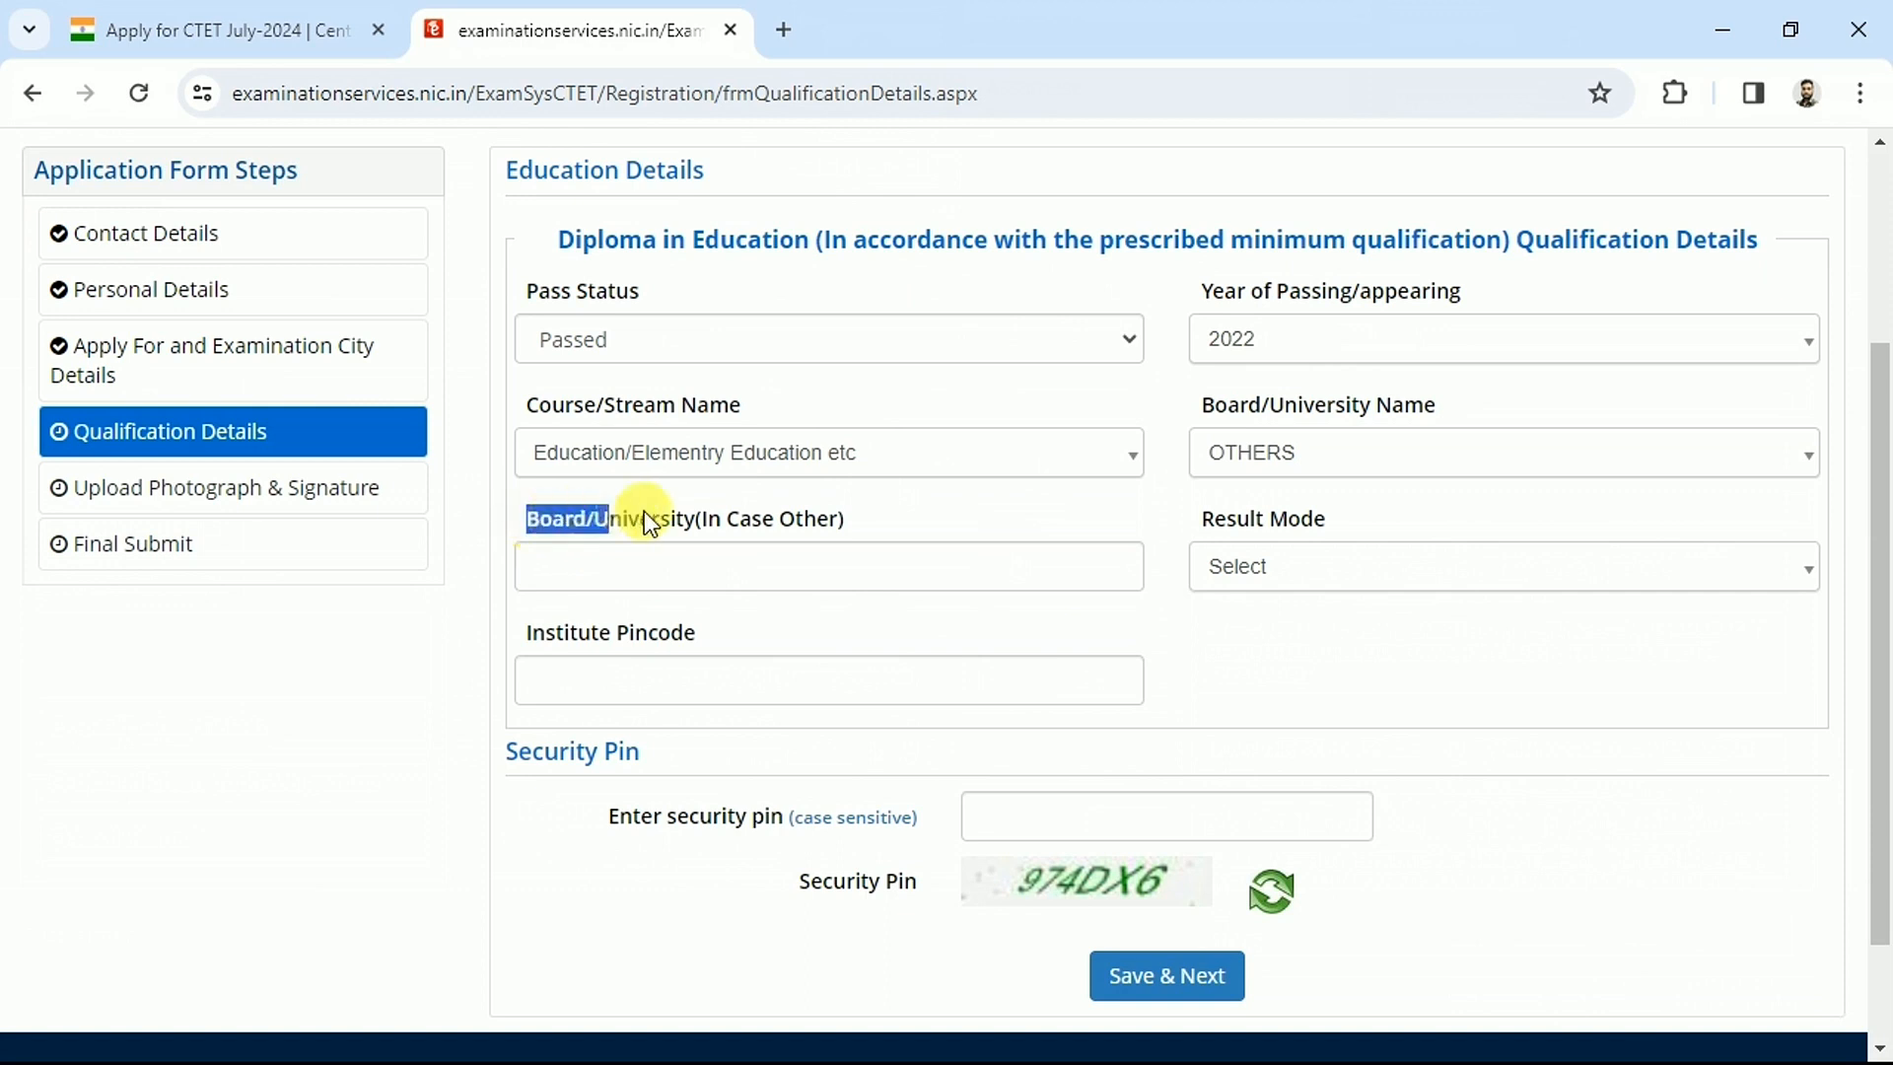
left_click(678, 557)
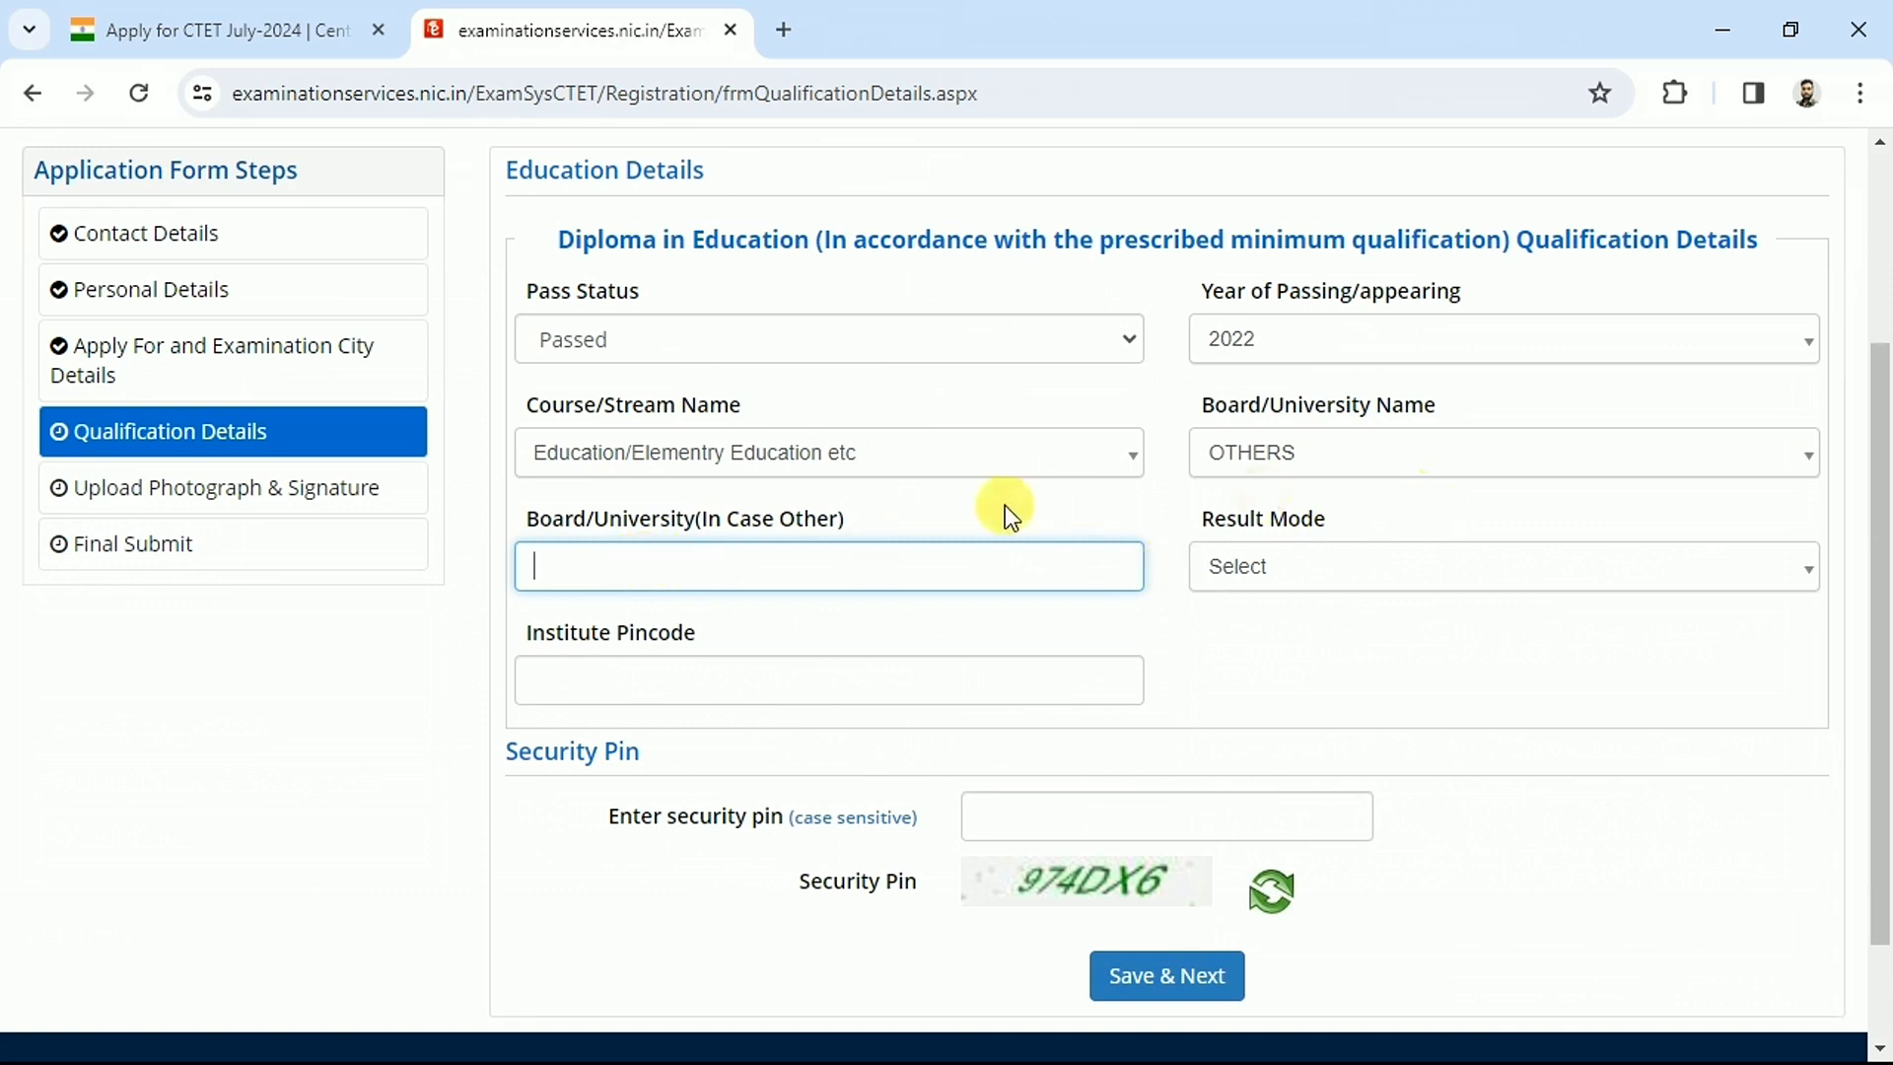
Set Result Mode to Percentage with 3200 total and 2800 obtained marks
left_click_drag(1215, 404, 1354, 412)
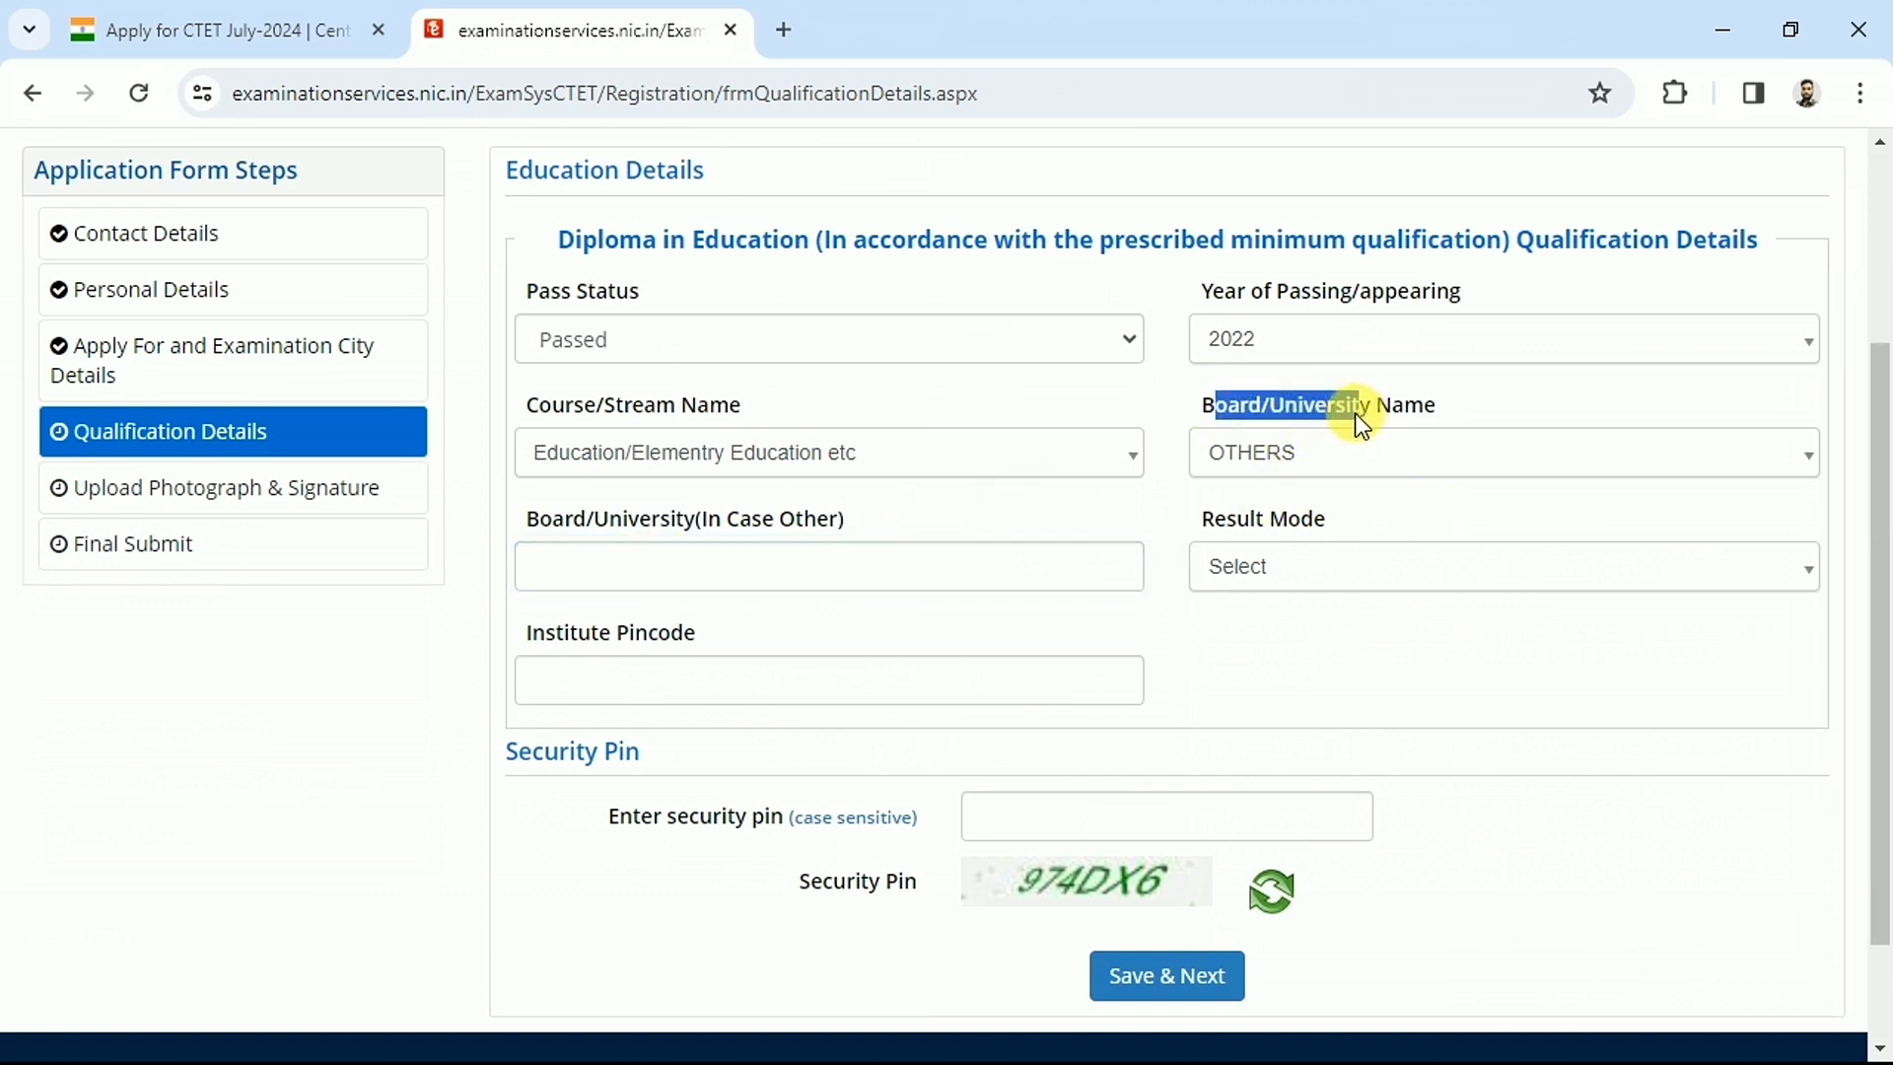
left_click_drag(1198, 530, 1315, 575)
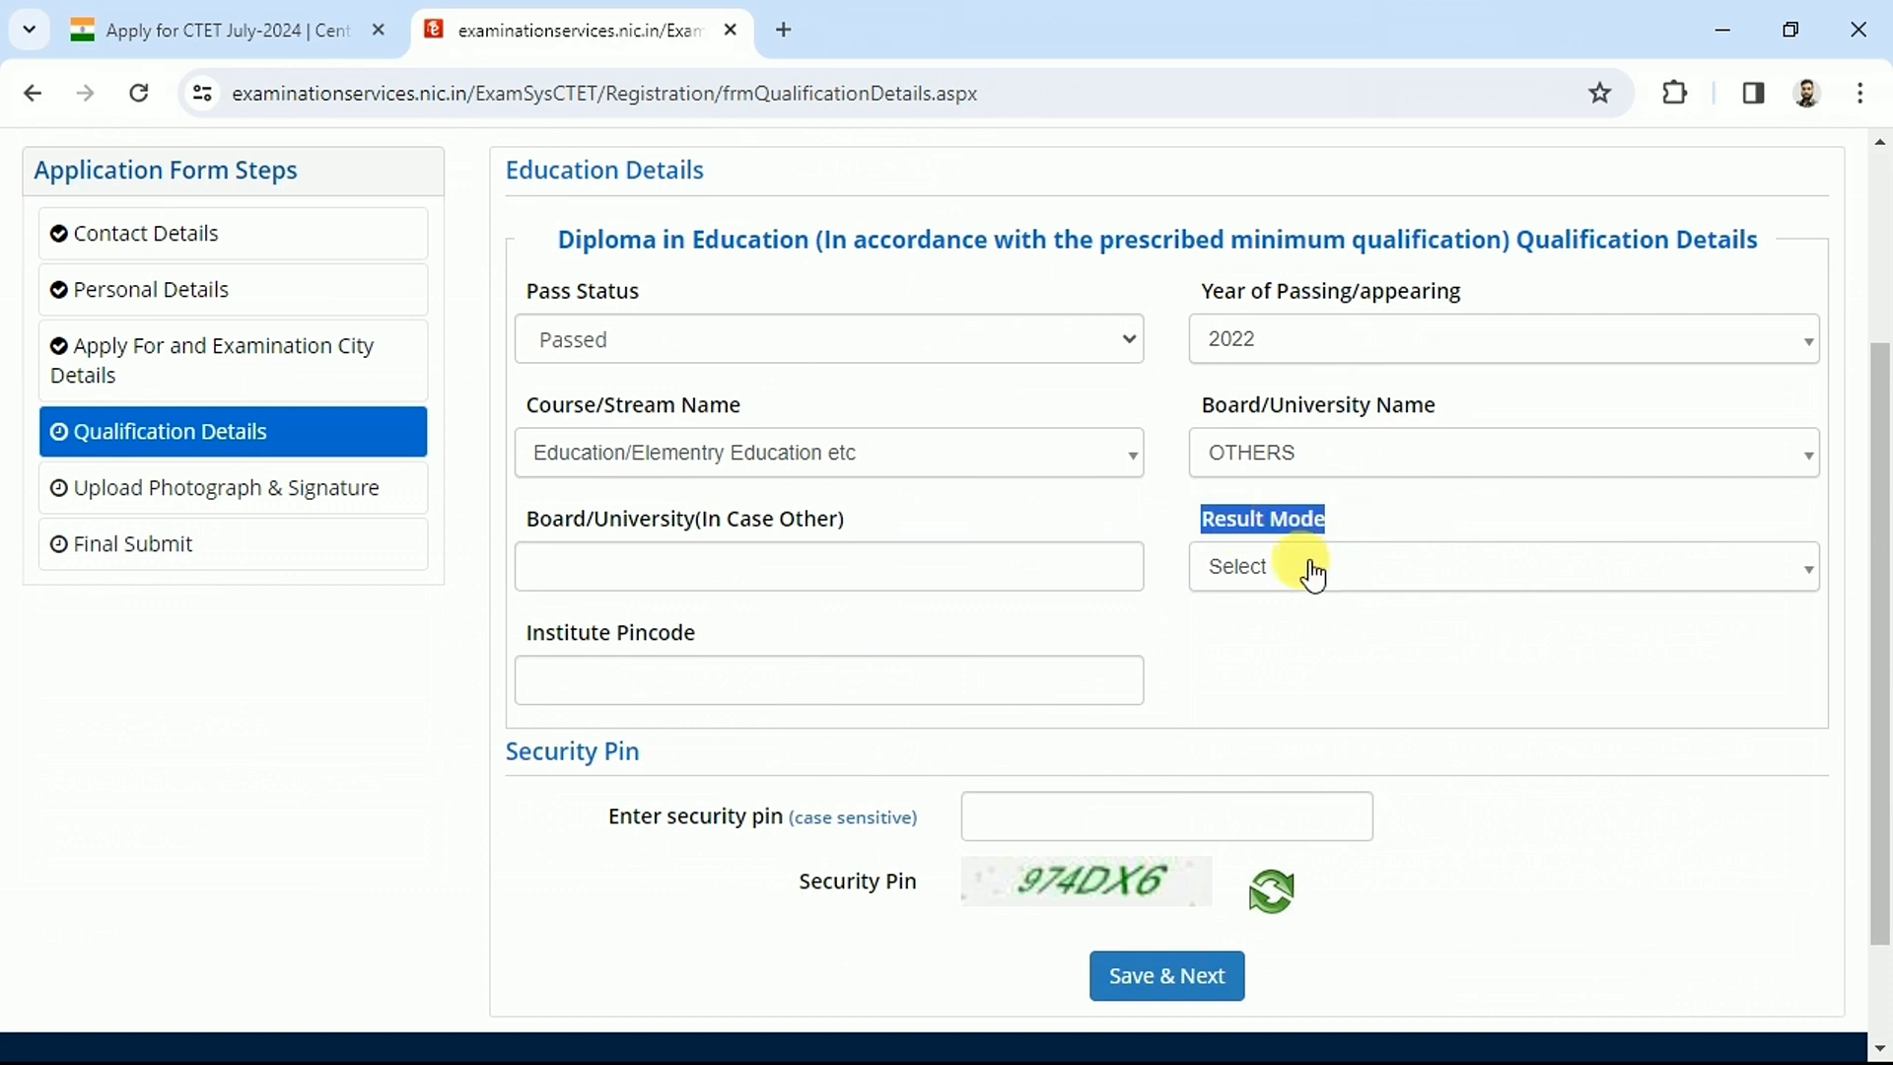
left_click(1314, 575)
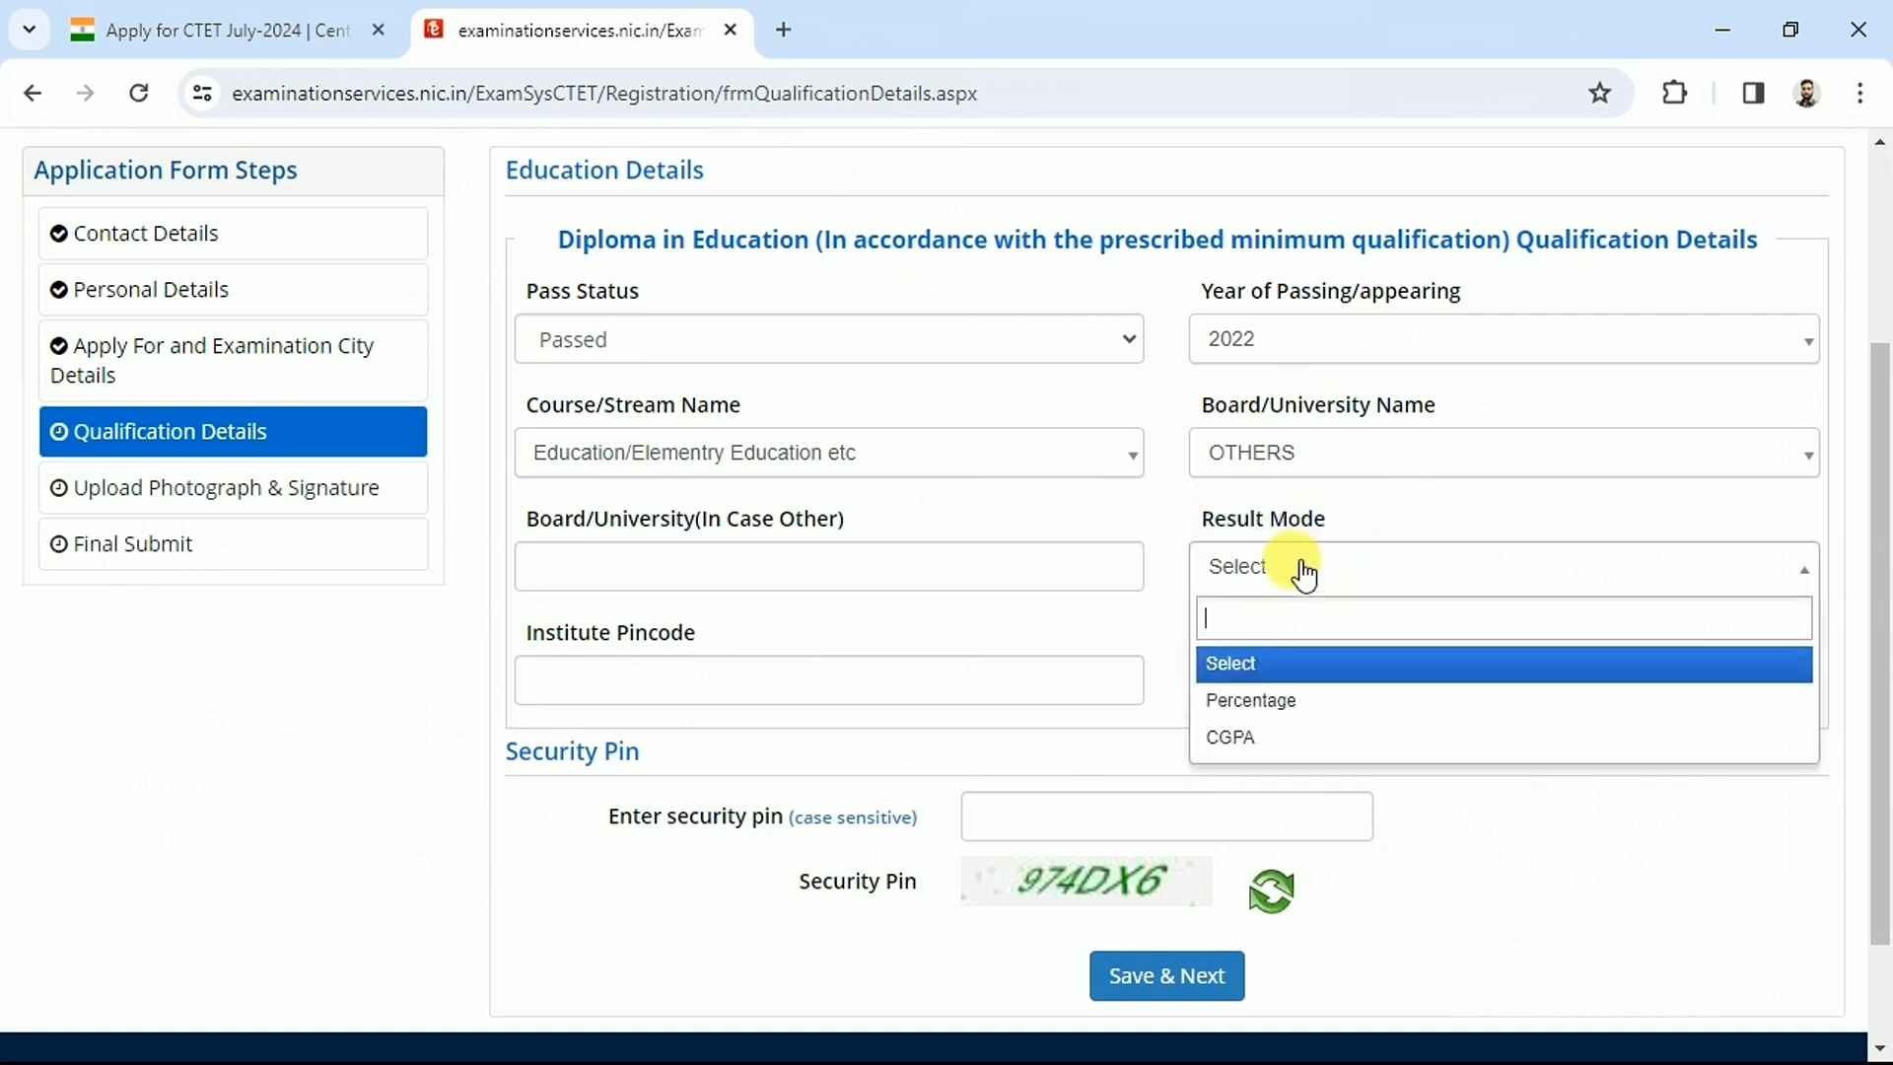
left_click(1251, 698)
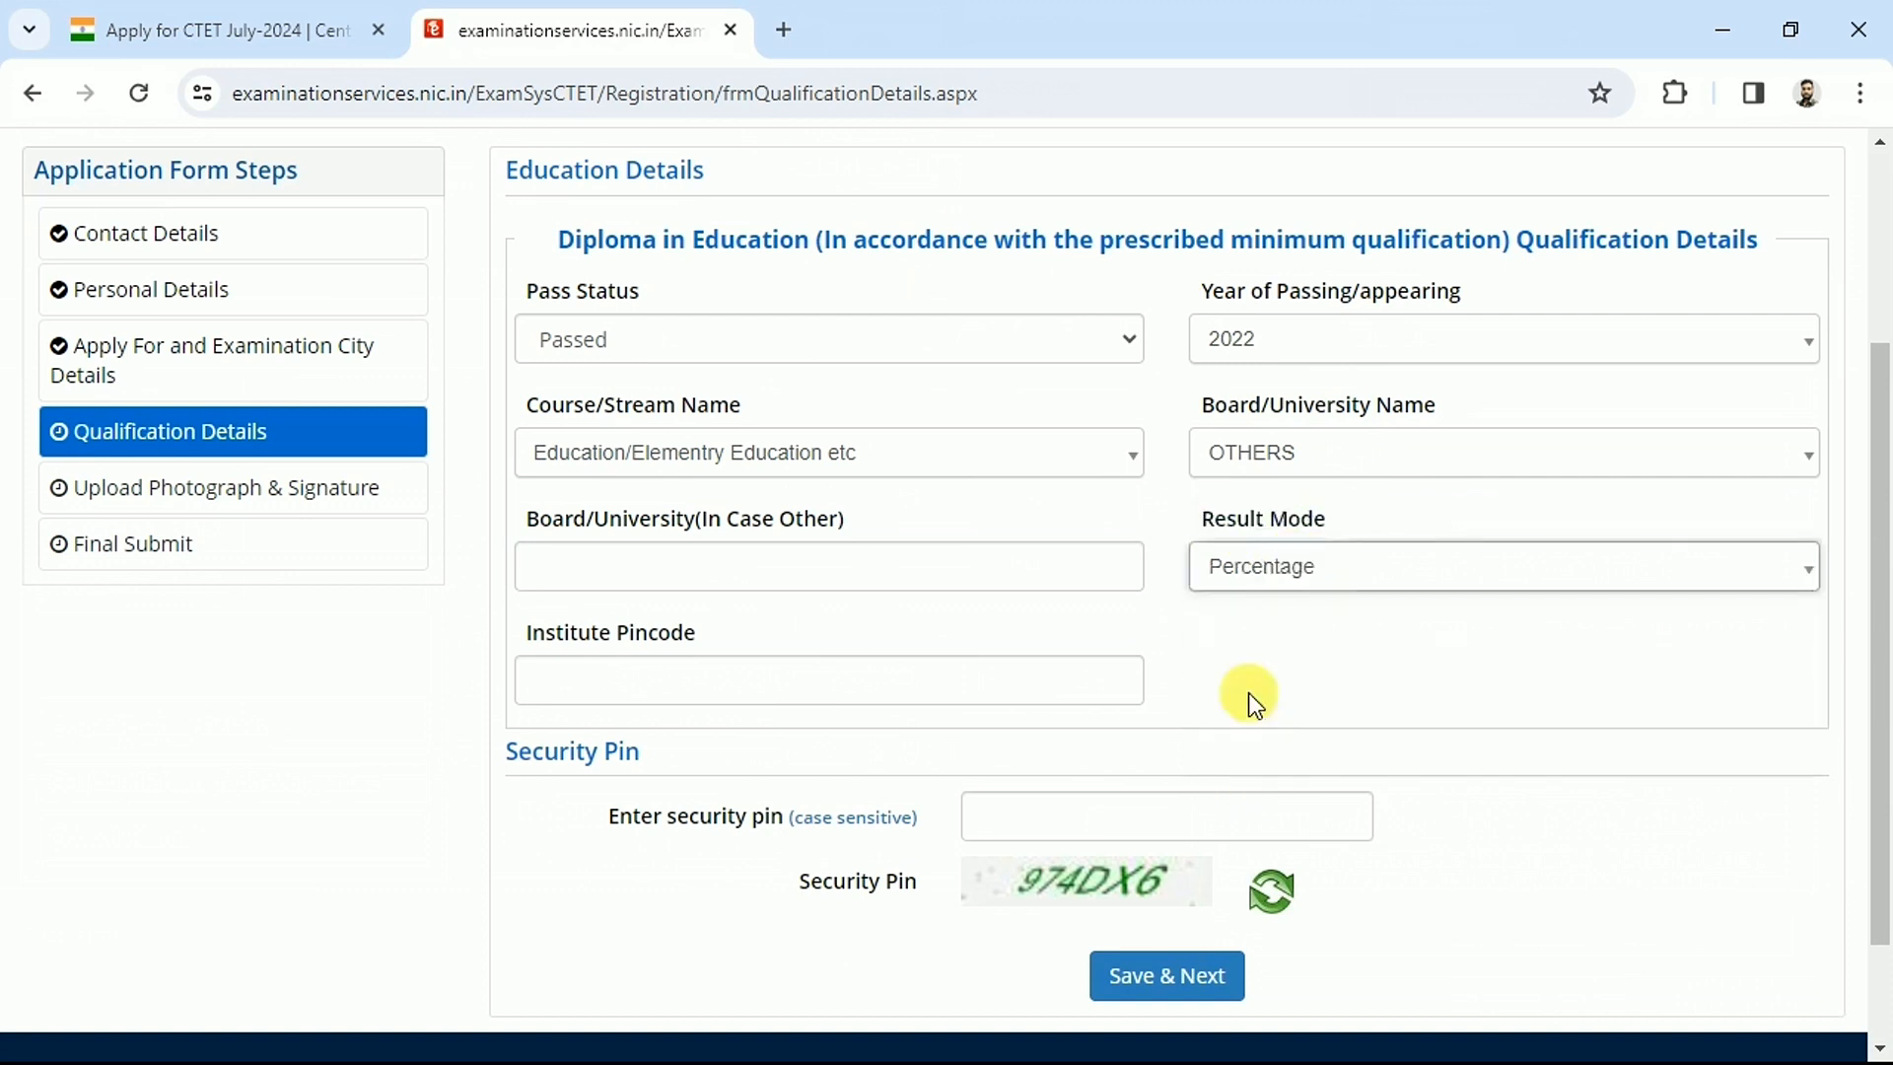
left_click(1383, 611)
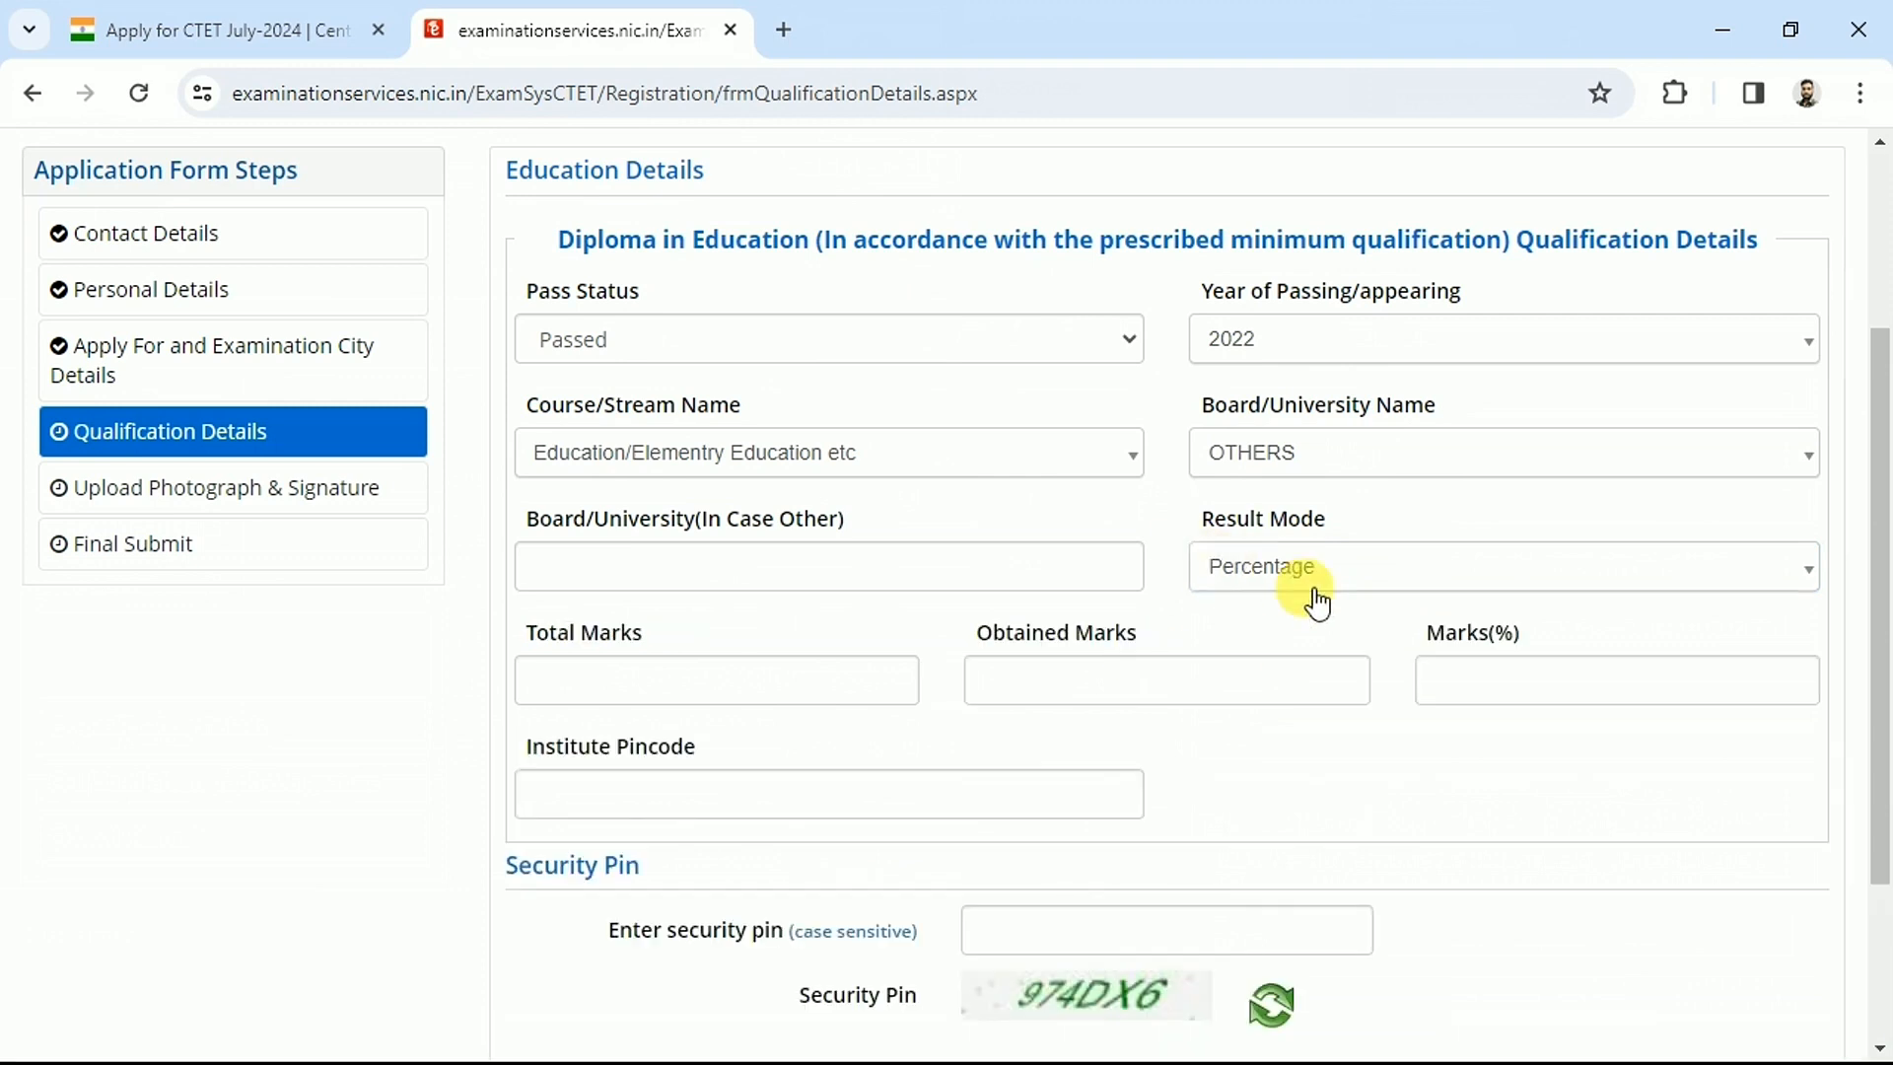
left_click(612, 684)
type("3200")
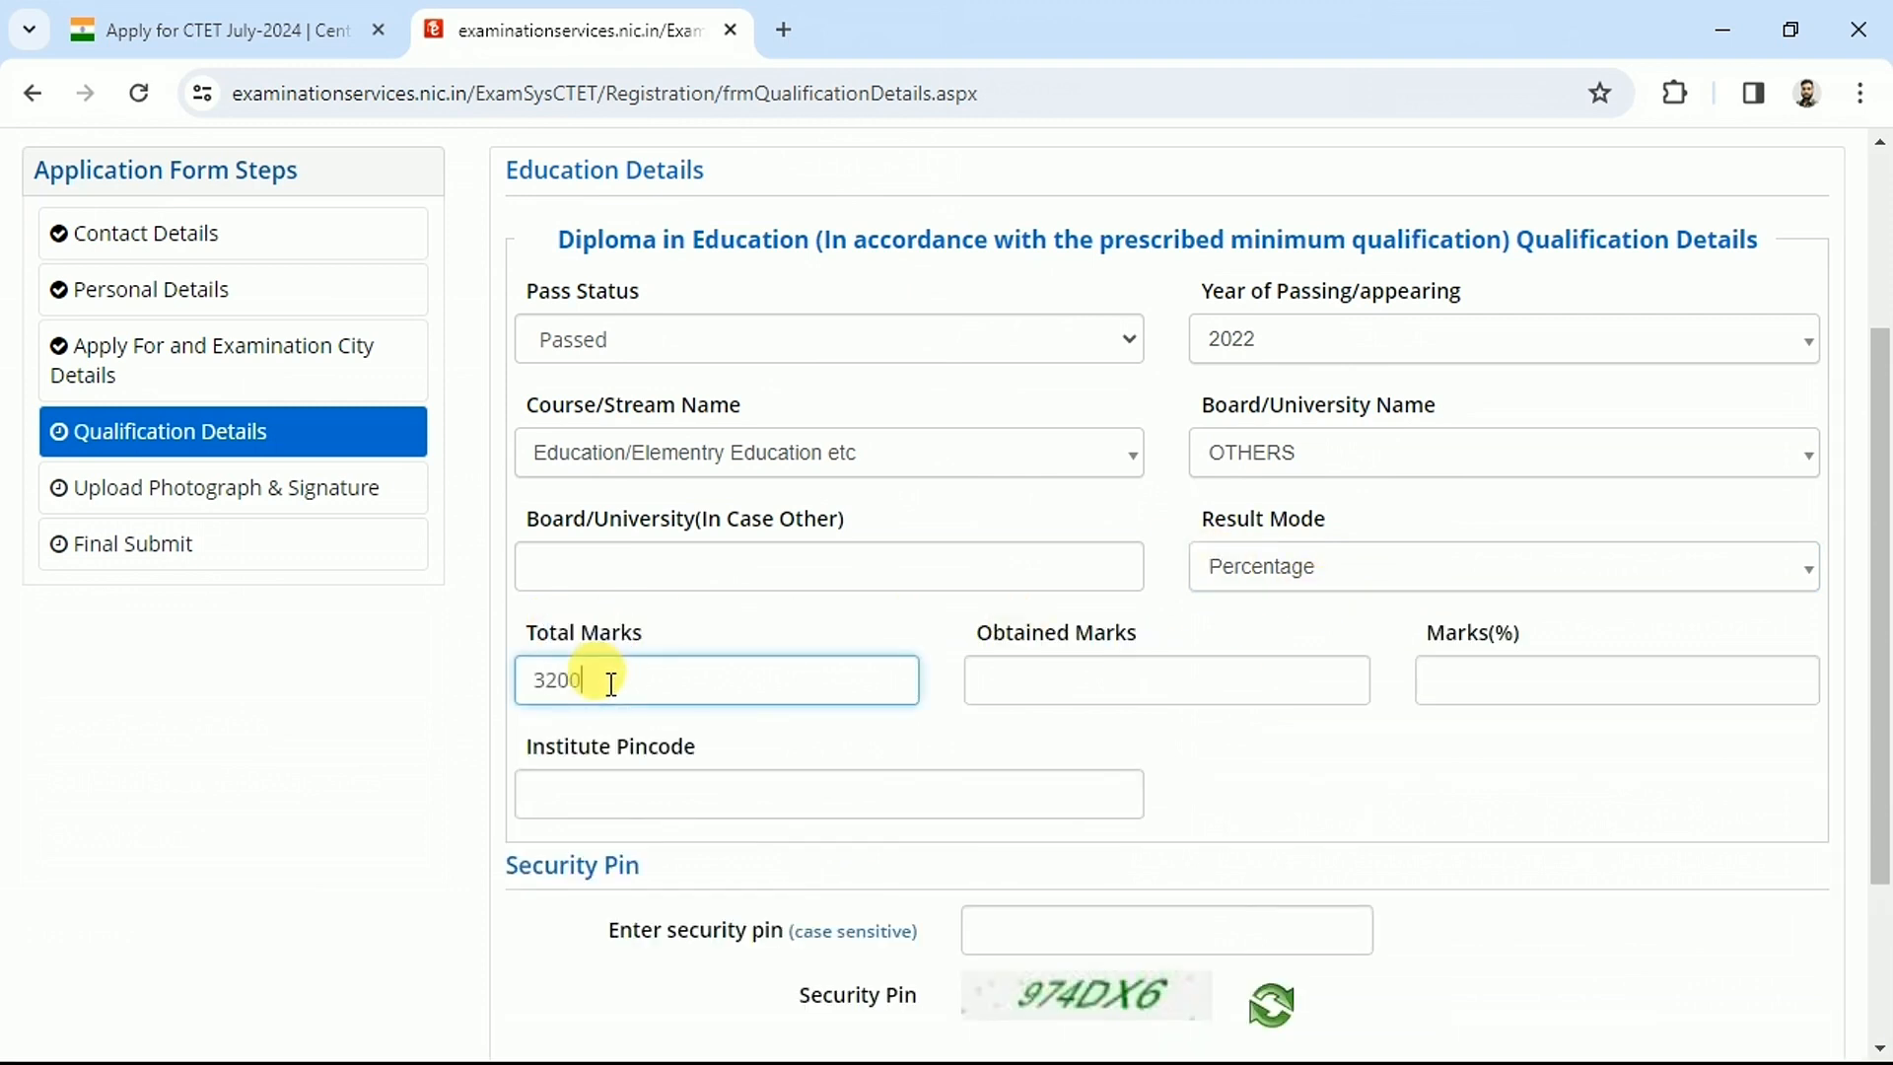
left_click(1083, 690)
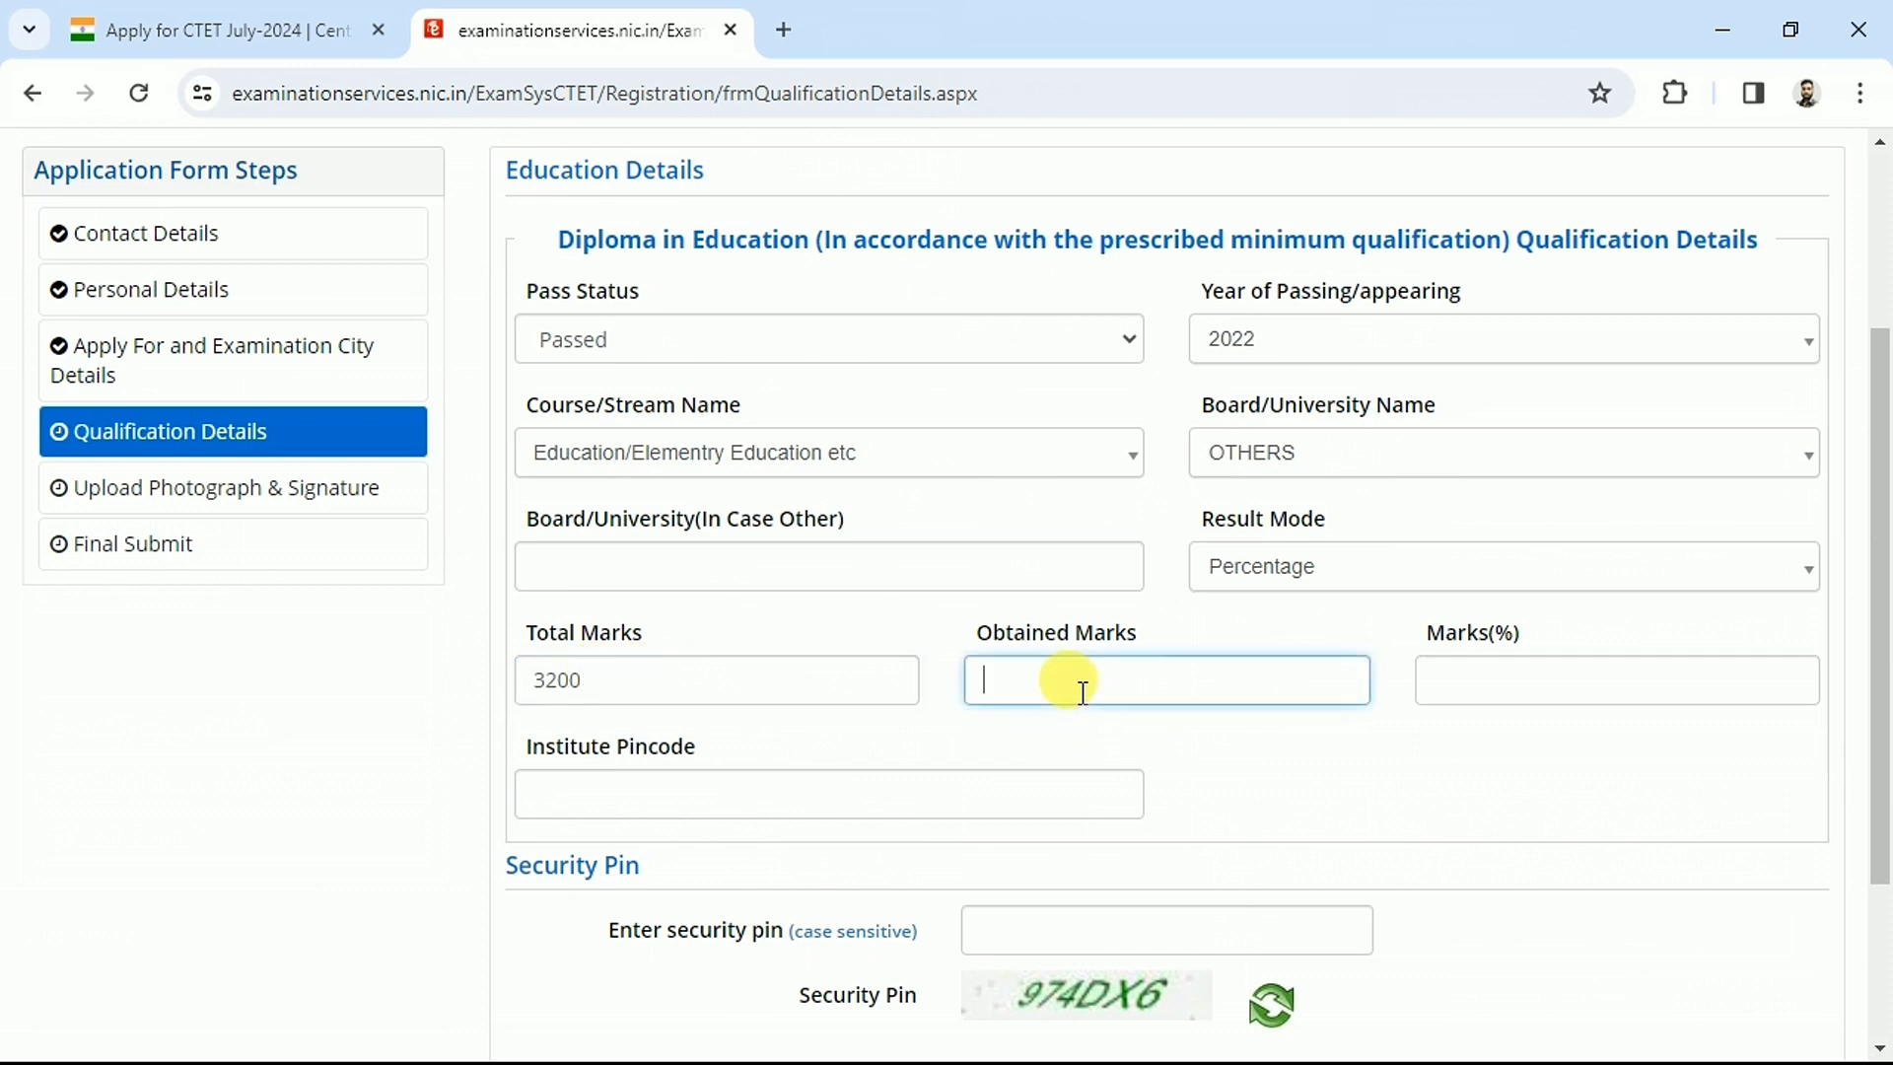
type("2800")
left_click(1321, 765)
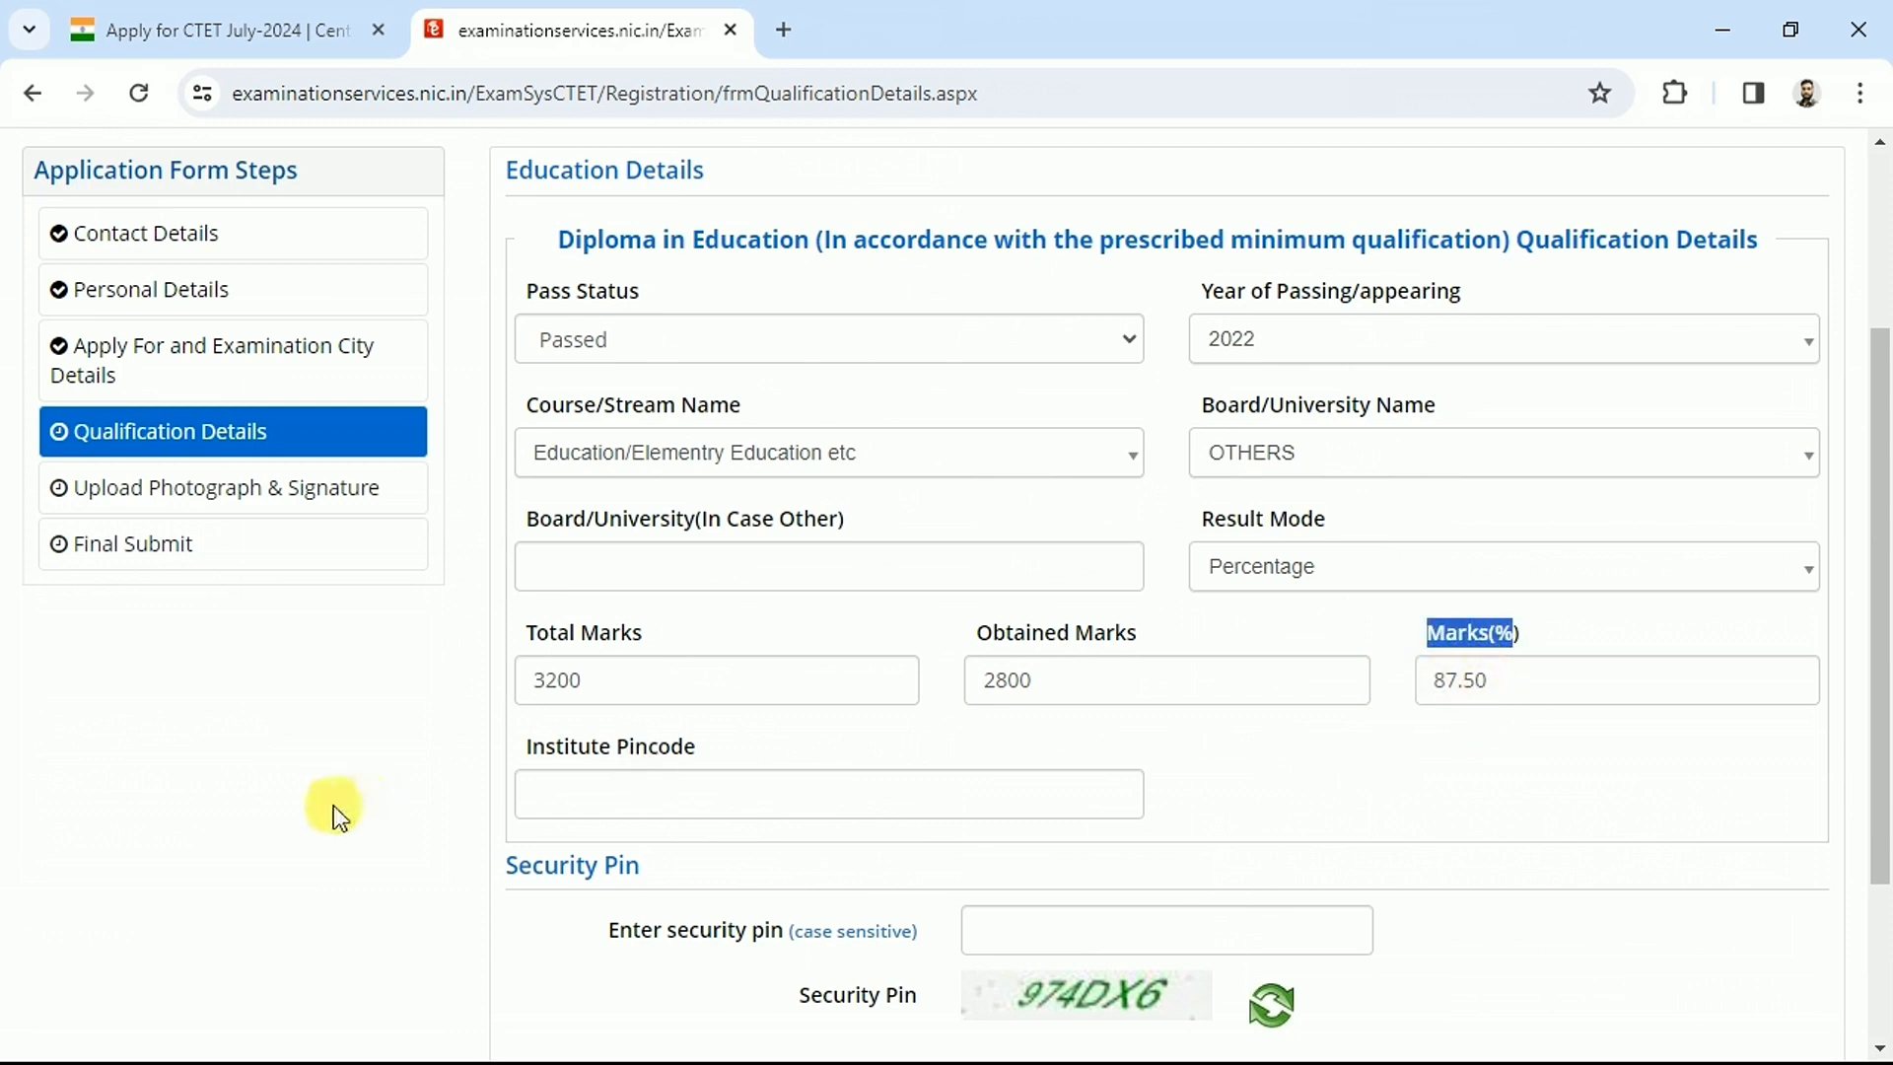
Enter the institute pincode and security pin, then save the qualification details
left_click_drag(536, 755, 625, 786)
left_click(636, 796)
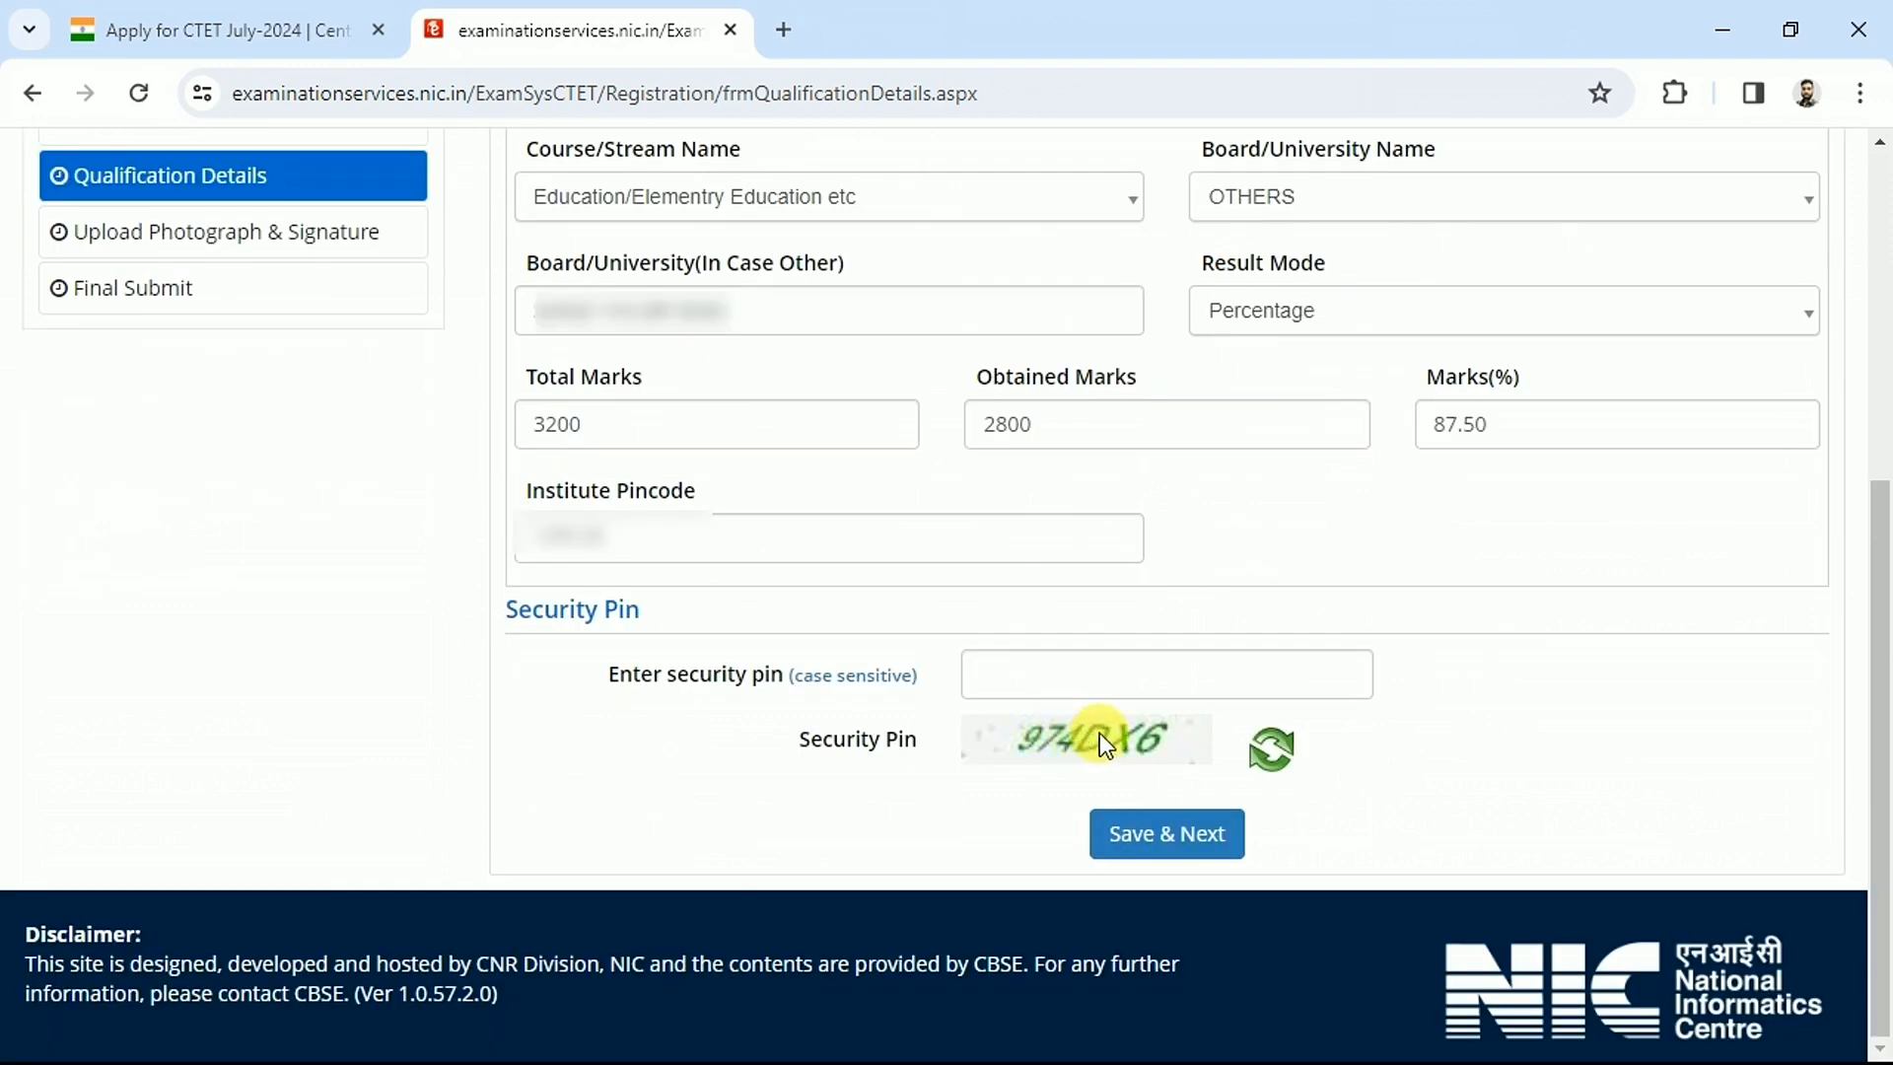
left_click(1096, 666)
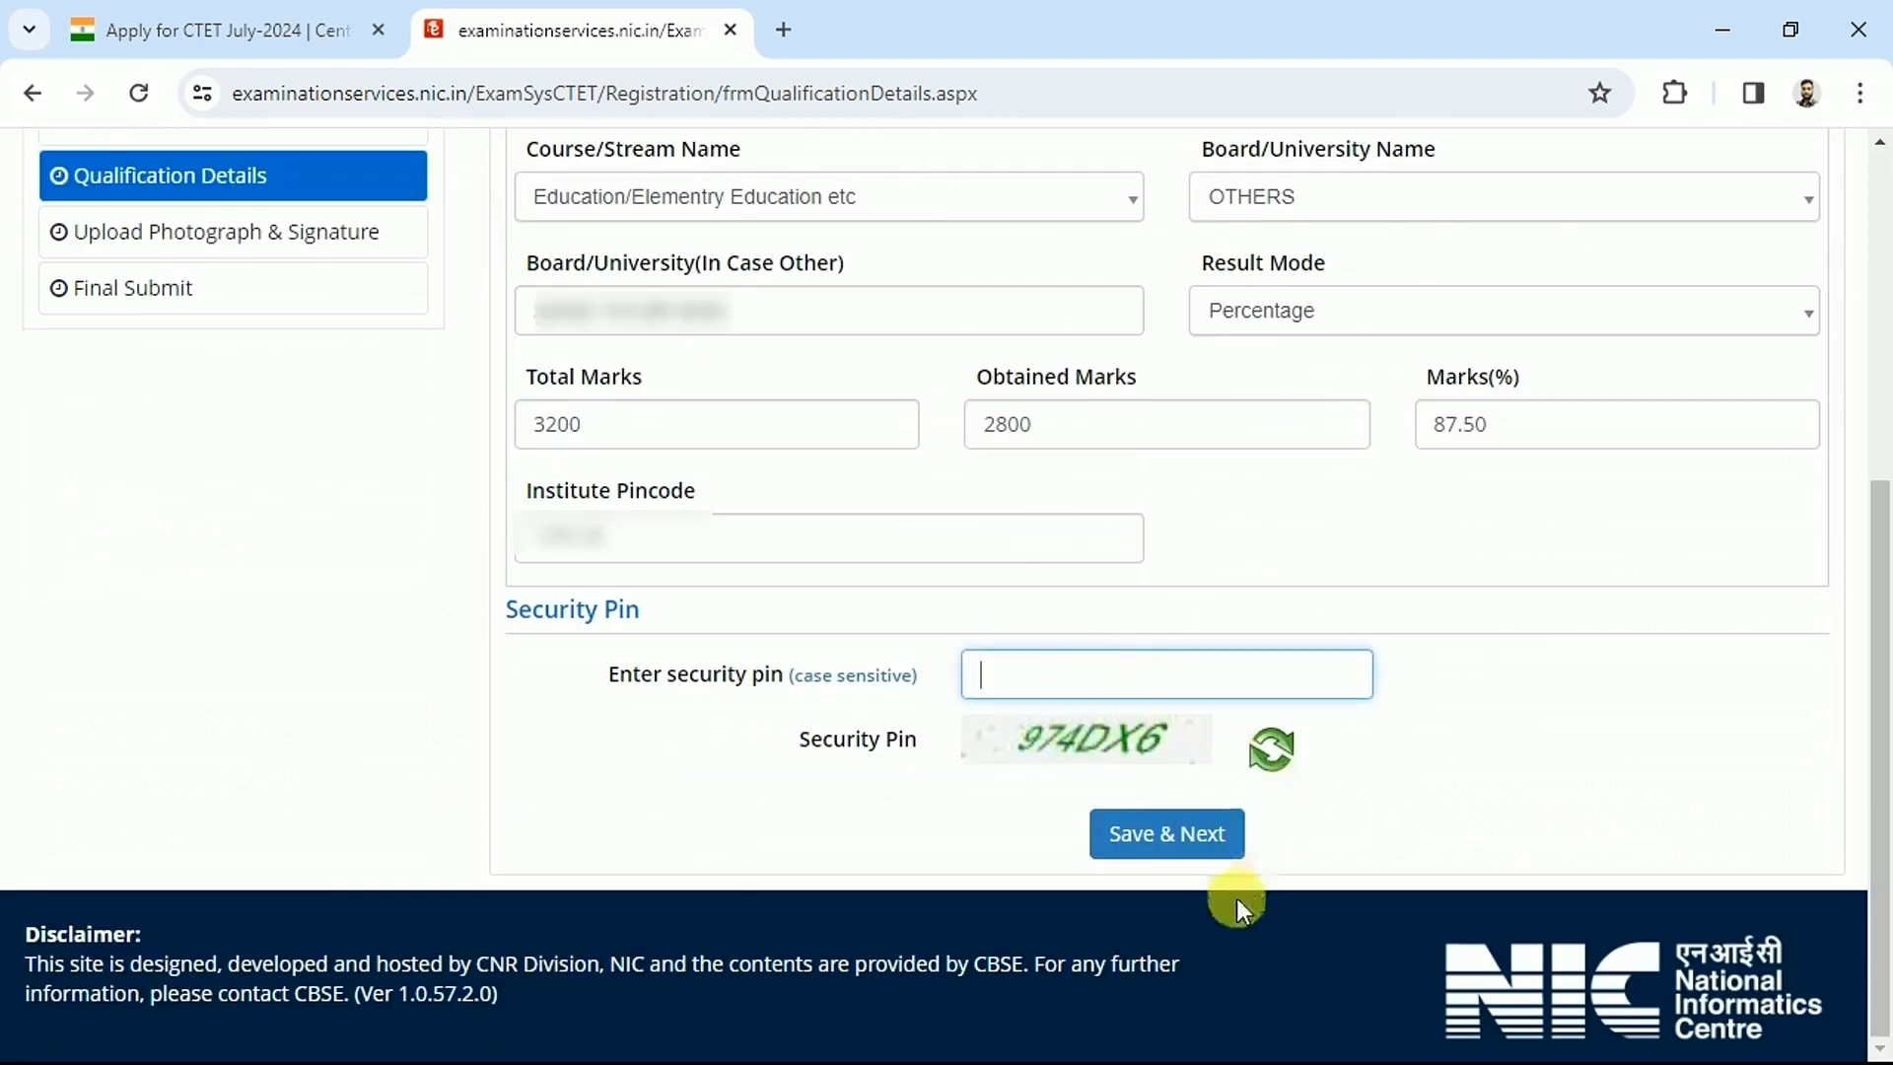
left_click(1163, 833)
left_click_drag(507, 463, 700, 437)
Check the photograph and signature size limits, enter the security pin and save
left_click(754, 533)
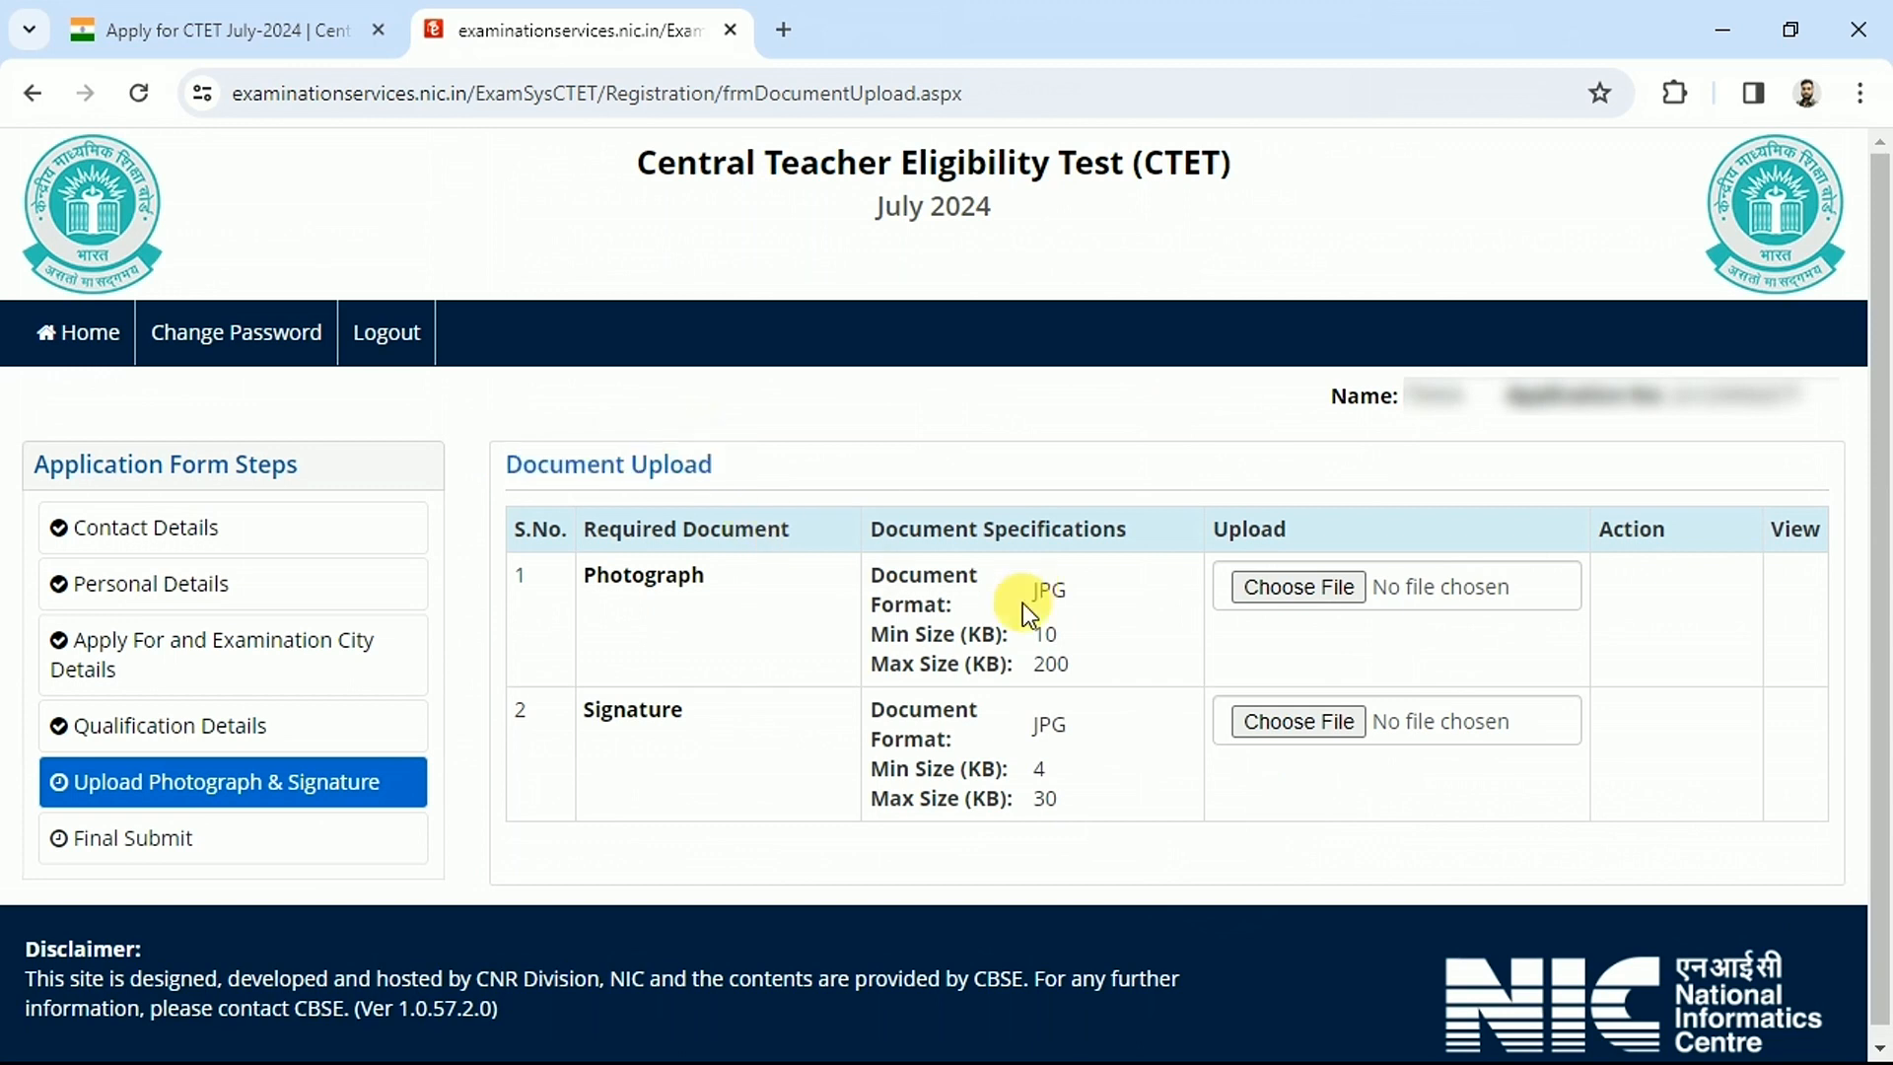
left_click_drag(864, 572, 971, 659)
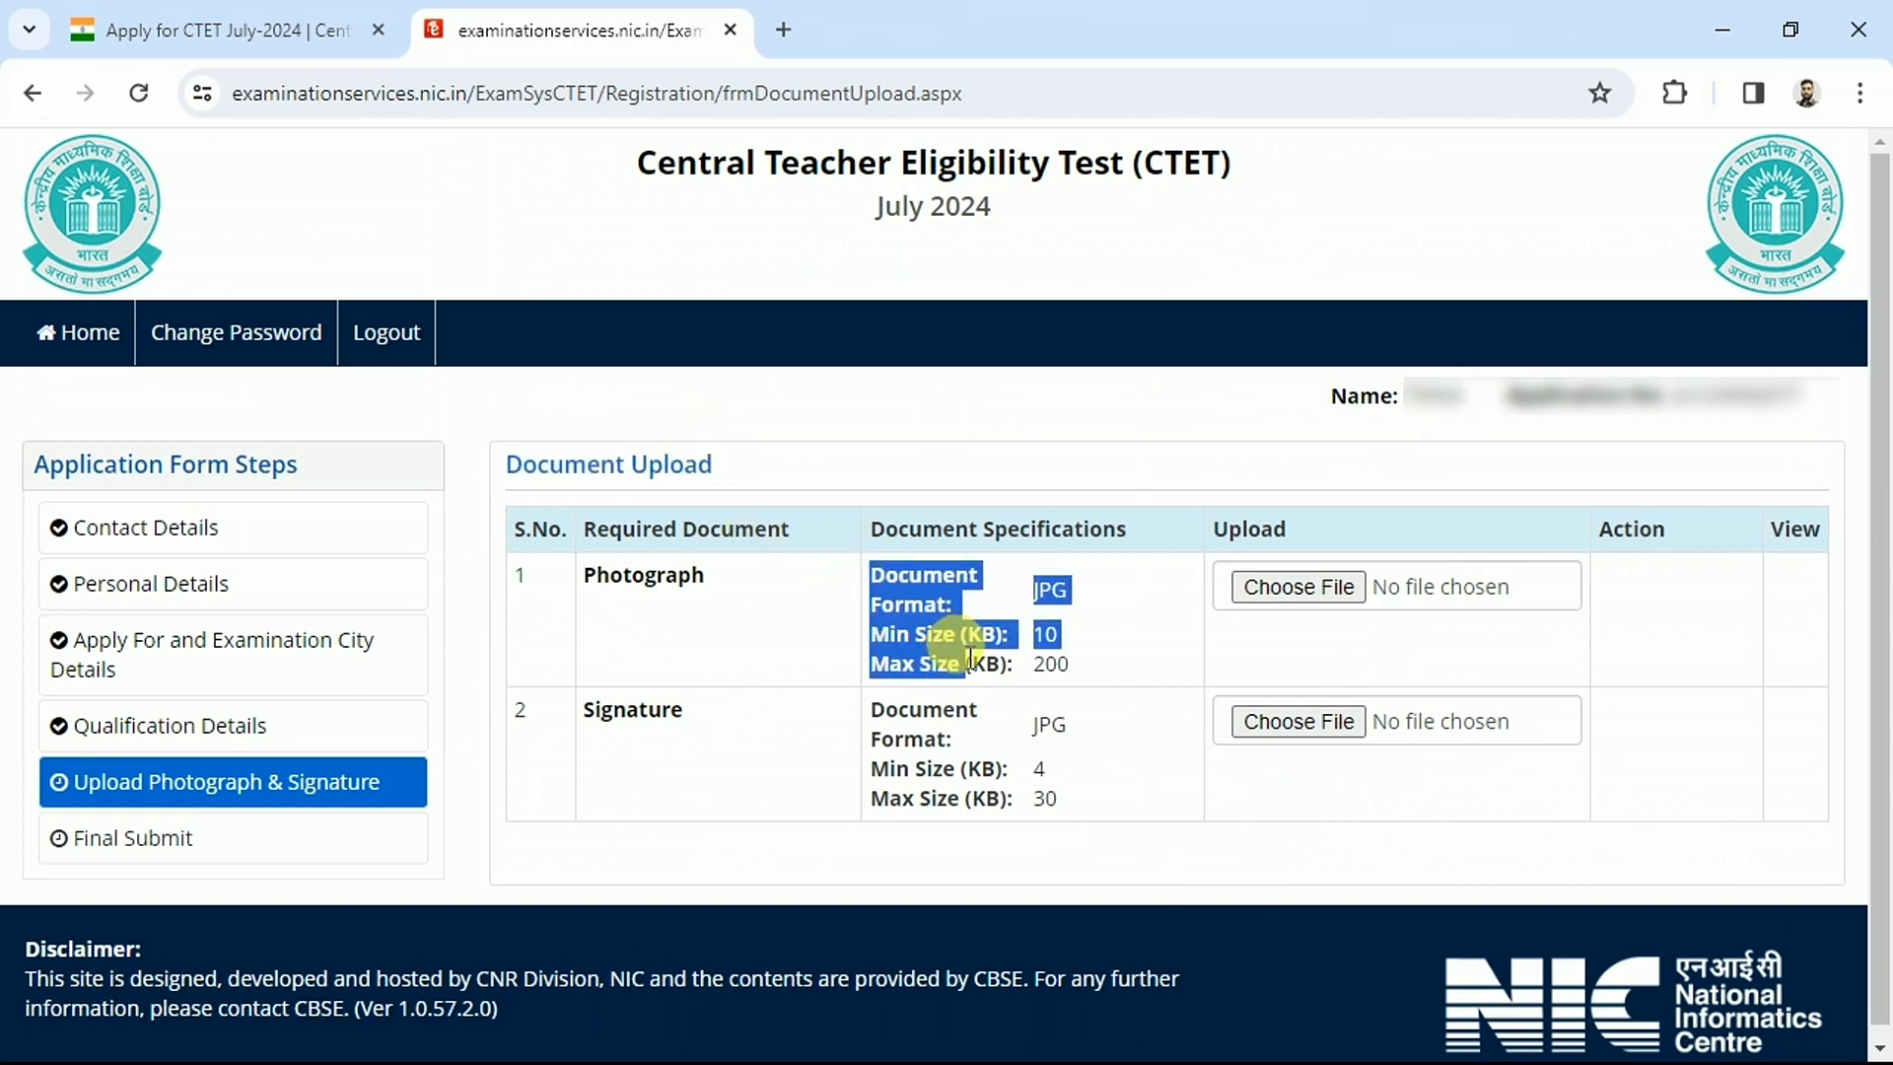
left_click(1071, 653)
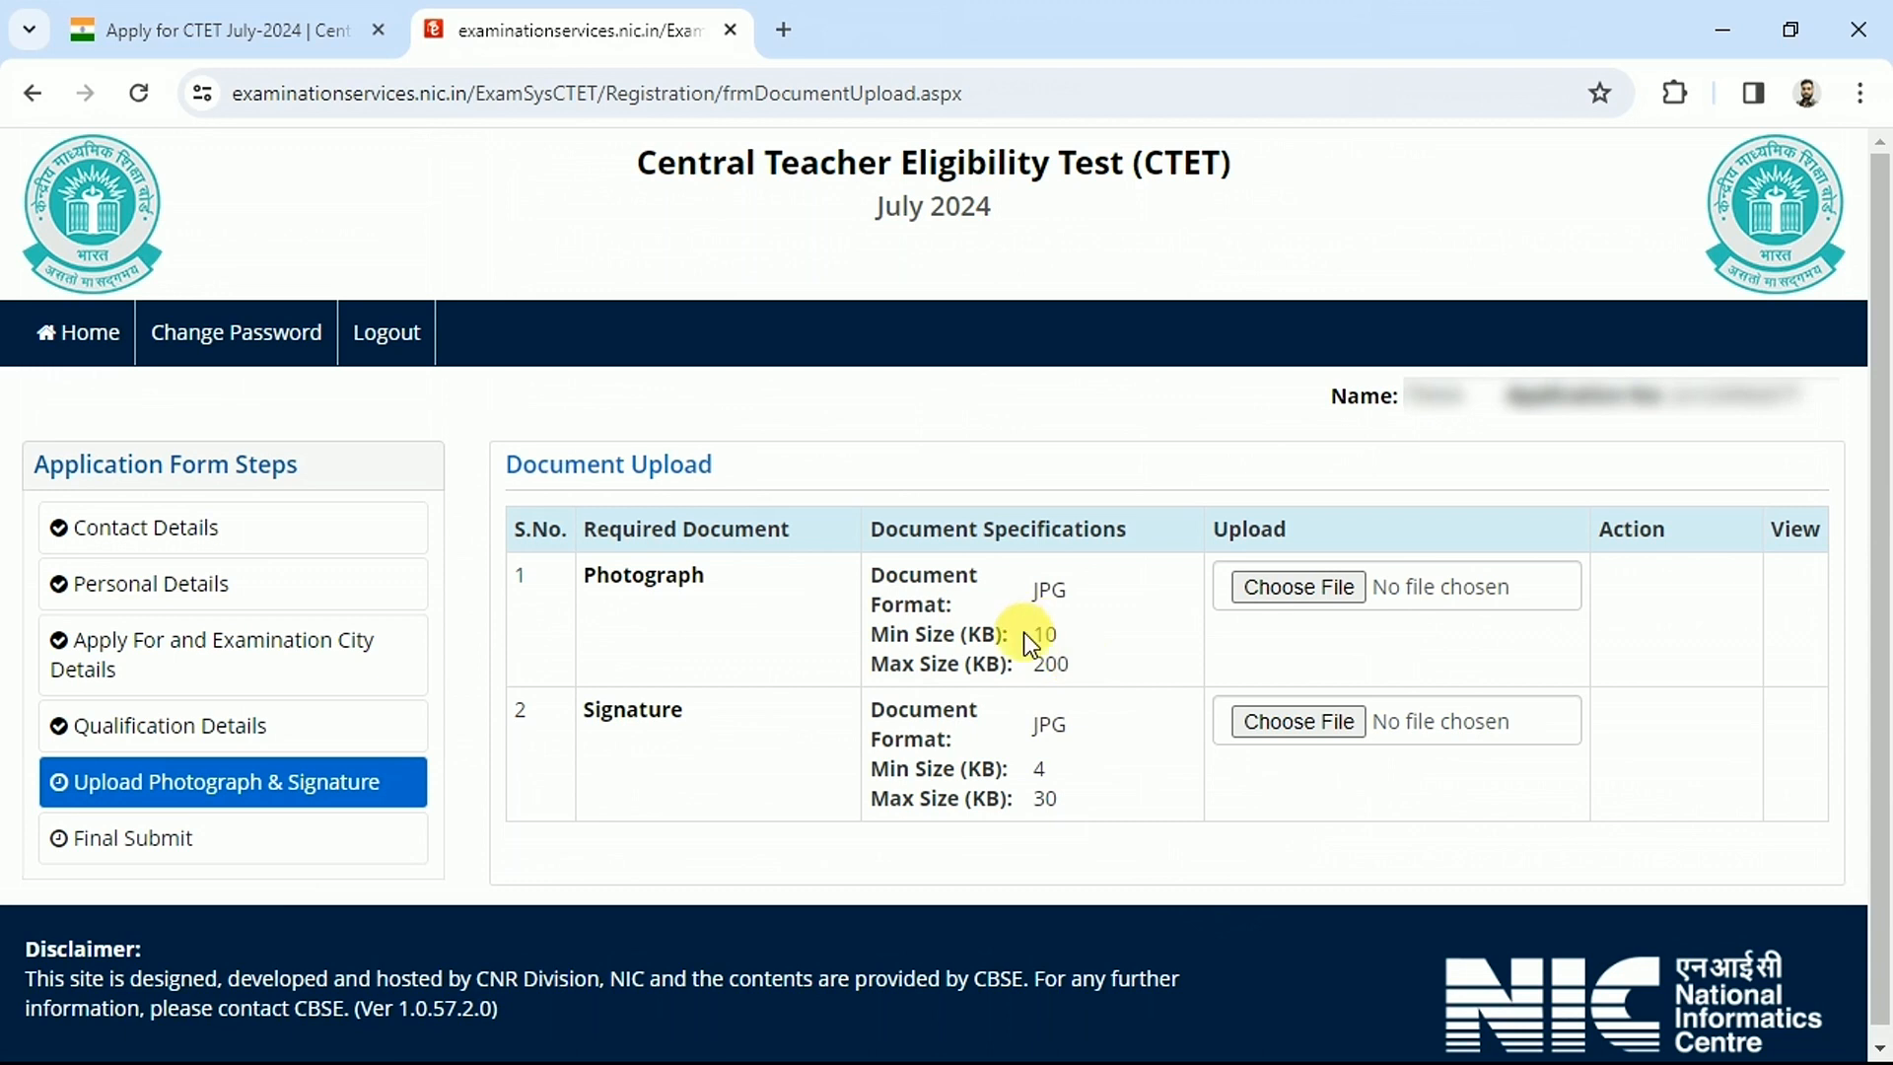
left_click_drag(1027, 634, 1061, 655)
left_click(1062, 659)
left_click_drag(1027, 772, 1058, 804)
left_click(1048, 659)
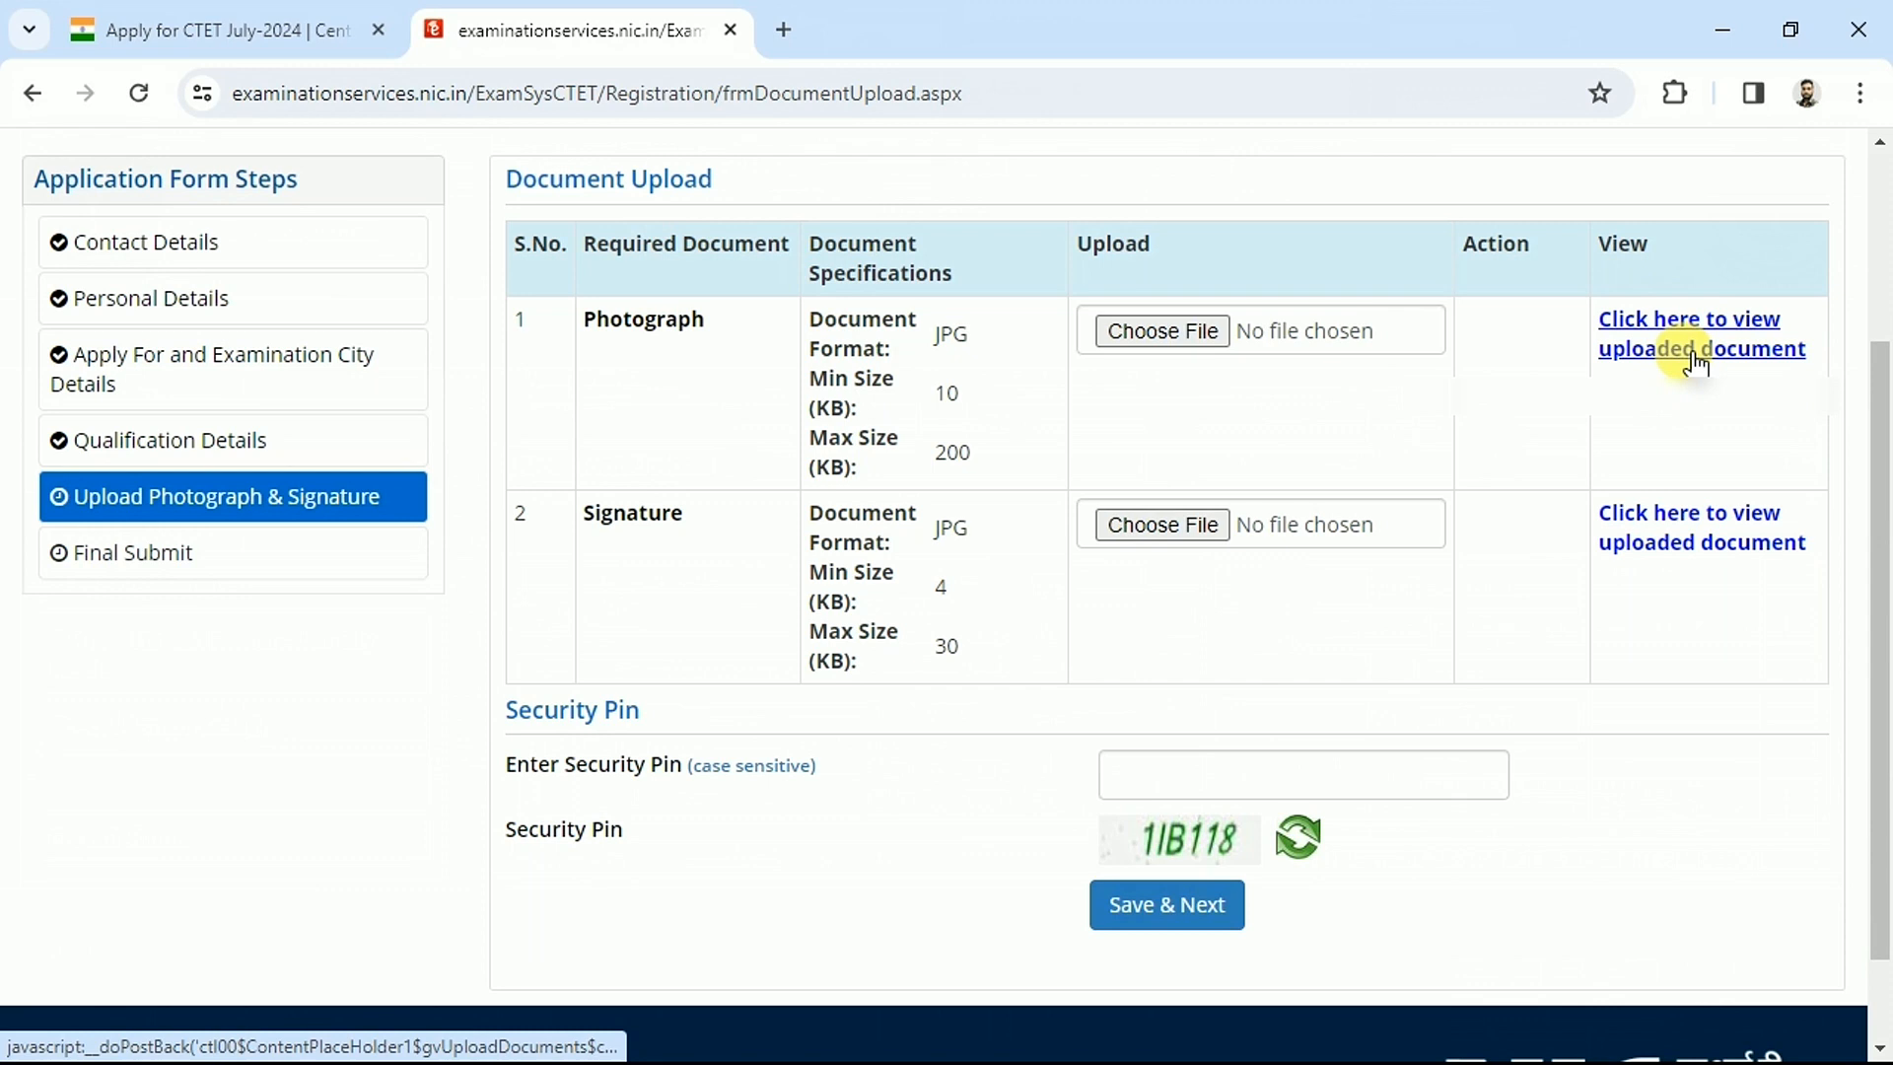
left_click(1173, 776)
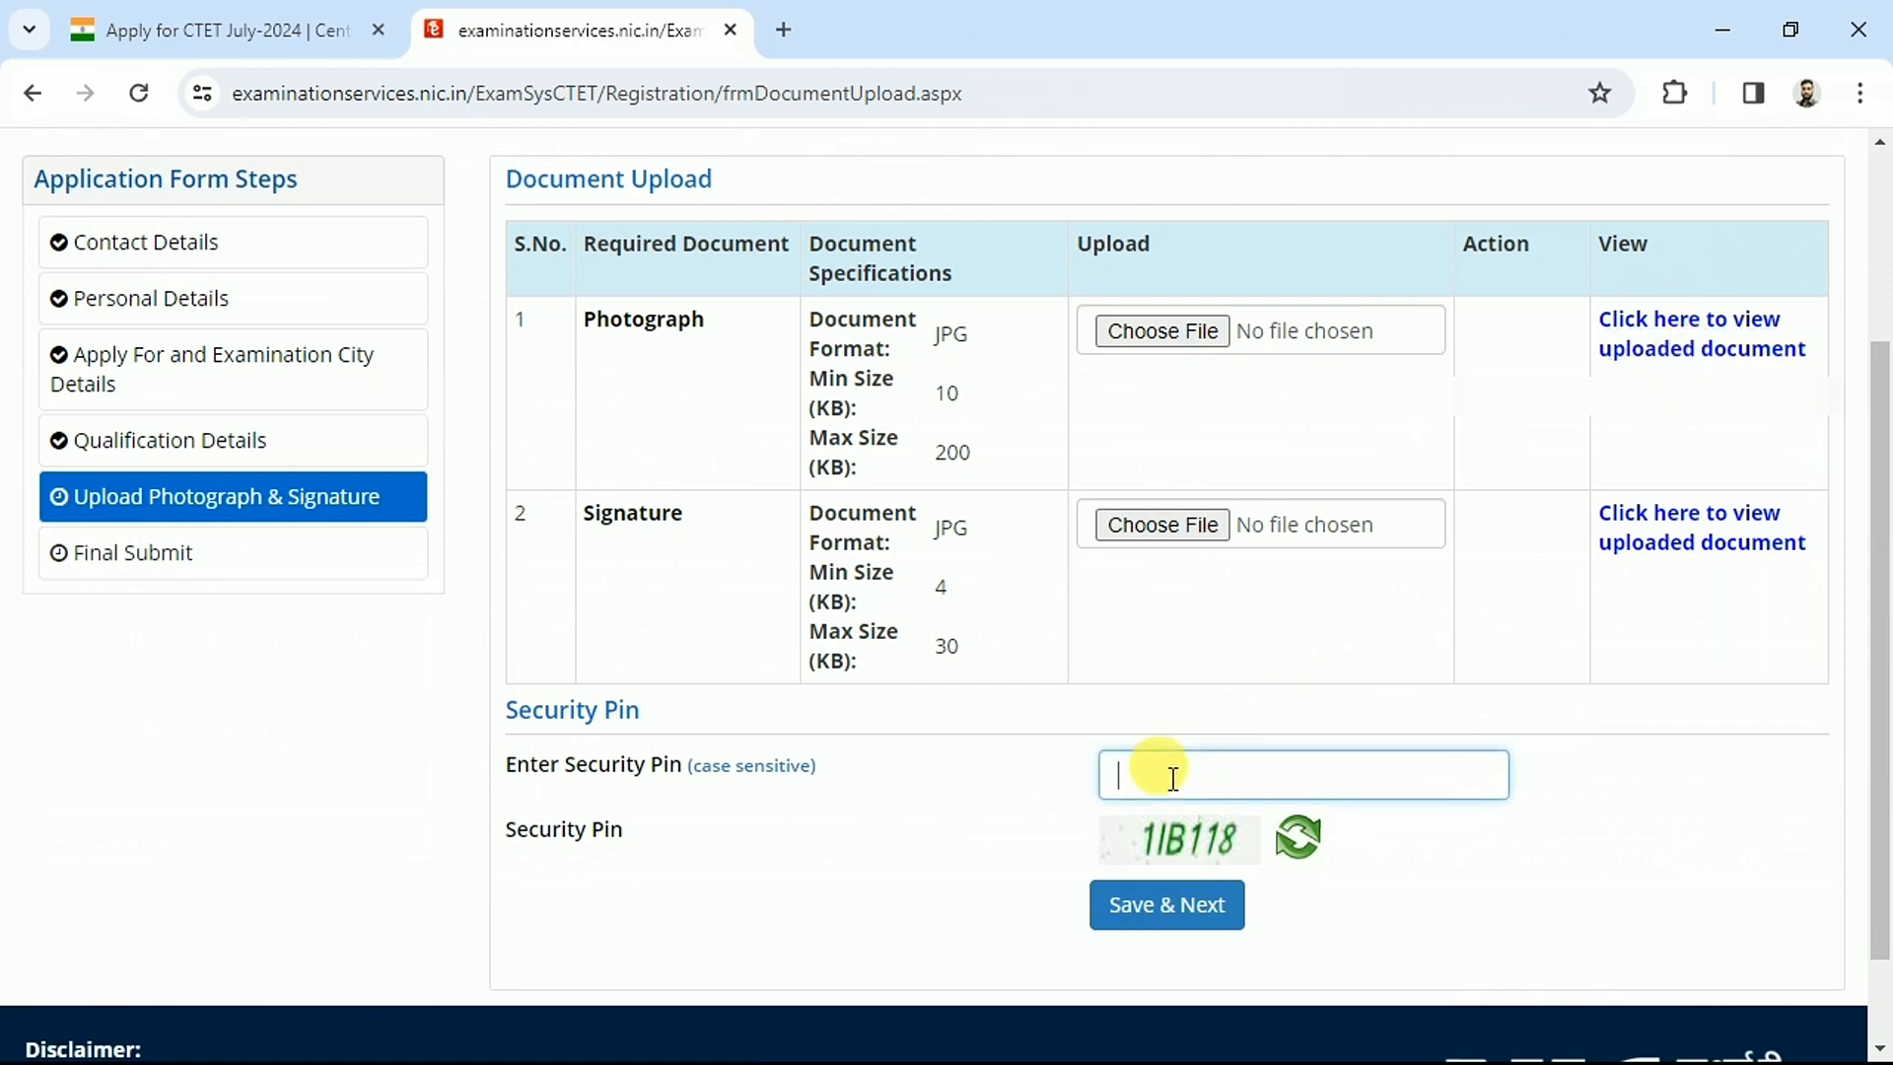
left_click(1180, 913)
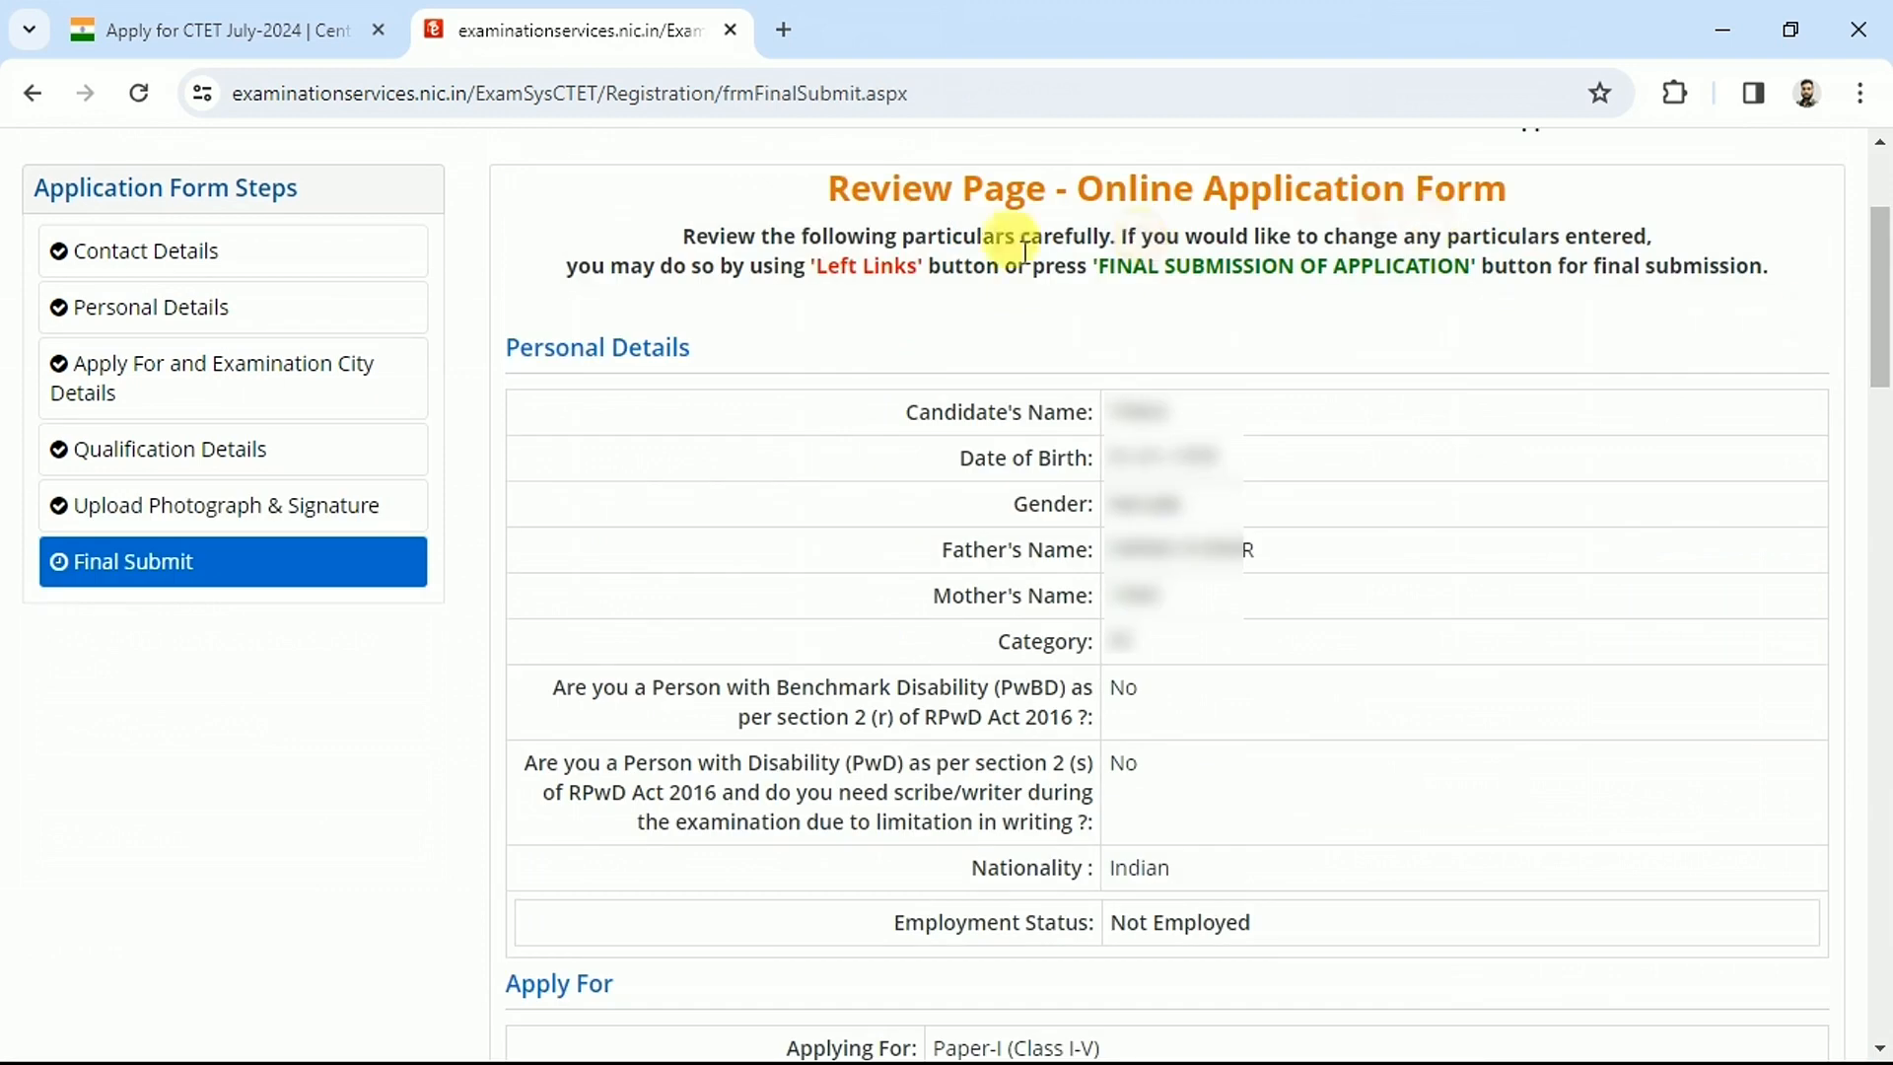
Tick name, birth date, PwD, contact, exam city, gender, mother name, category and Apply For as verified
left_click_drag(828, 187, 1163, 651)
left_click(1164, 651)
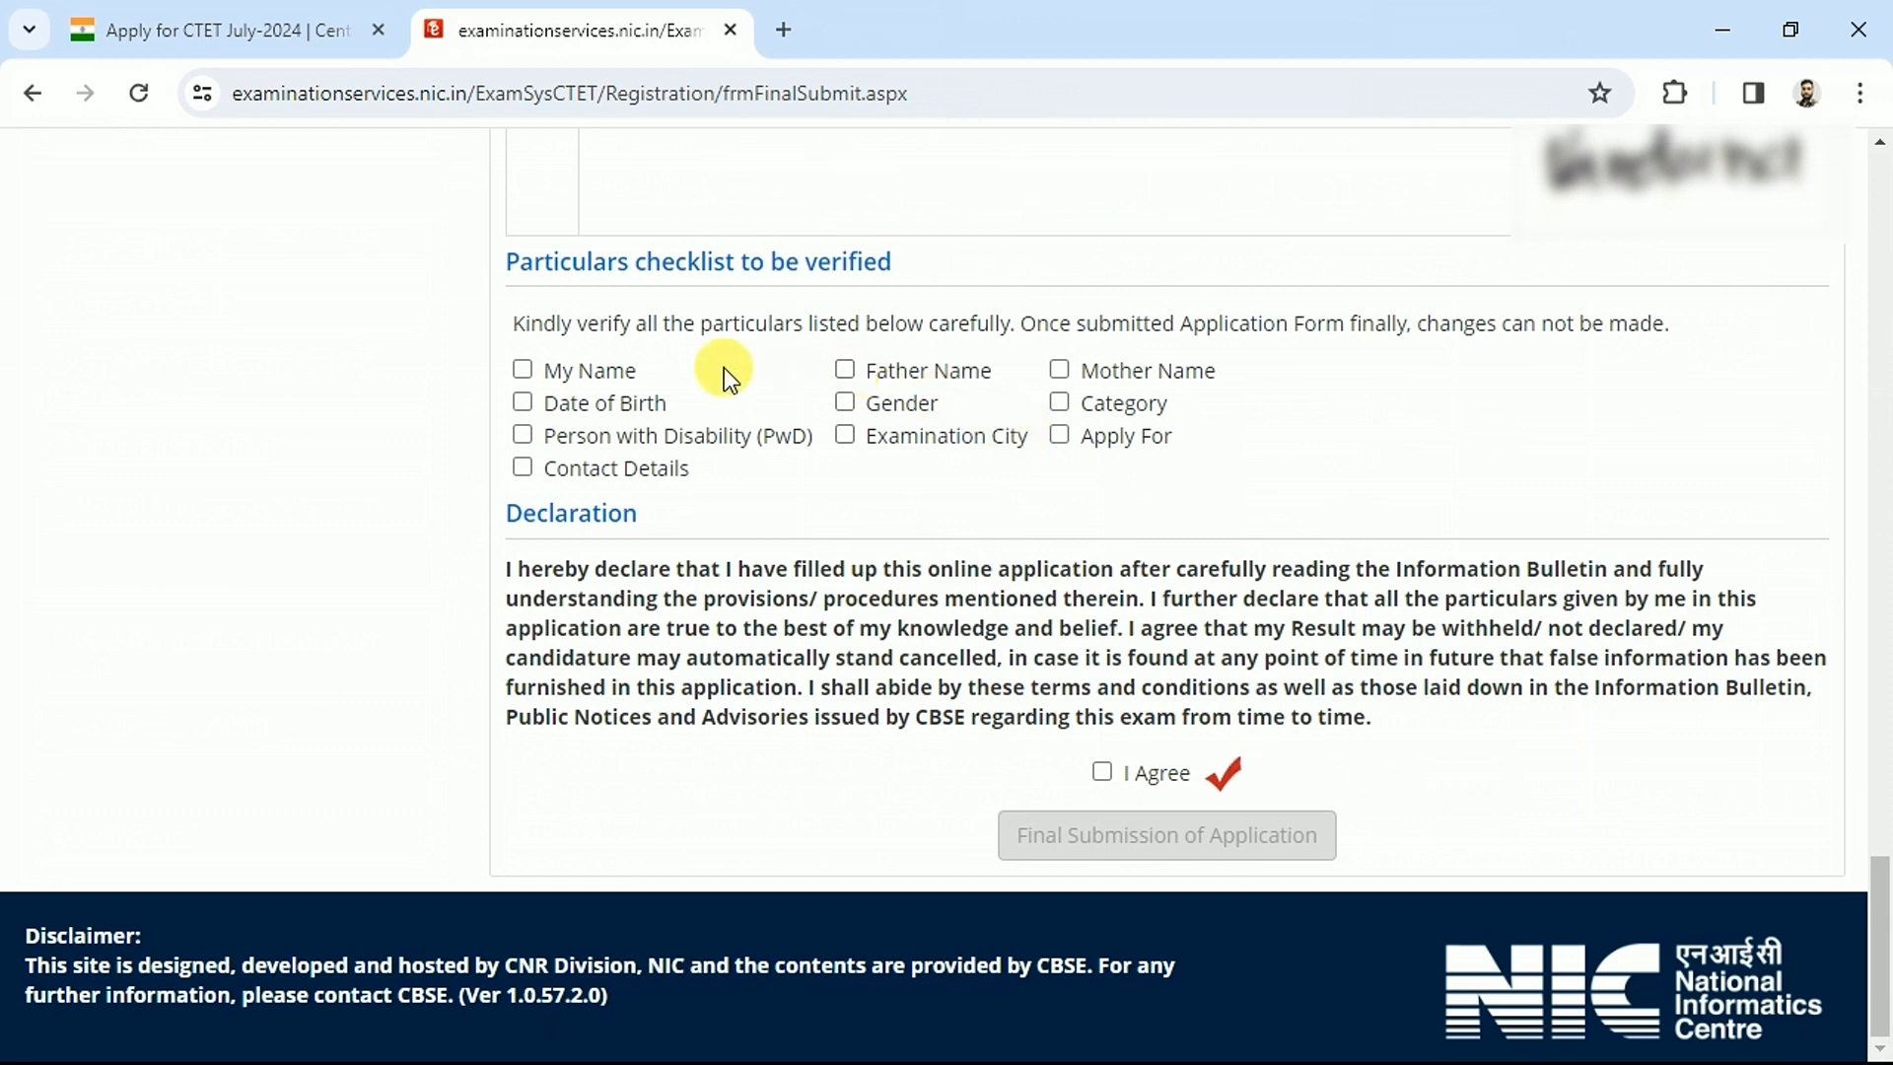
left_click(593, 373)
left_click(589, 405)
left_click(605, 436)
left_click(615, 470)
left_click(870, 434)
left_click(871, 404)
left_click(1112, 372)
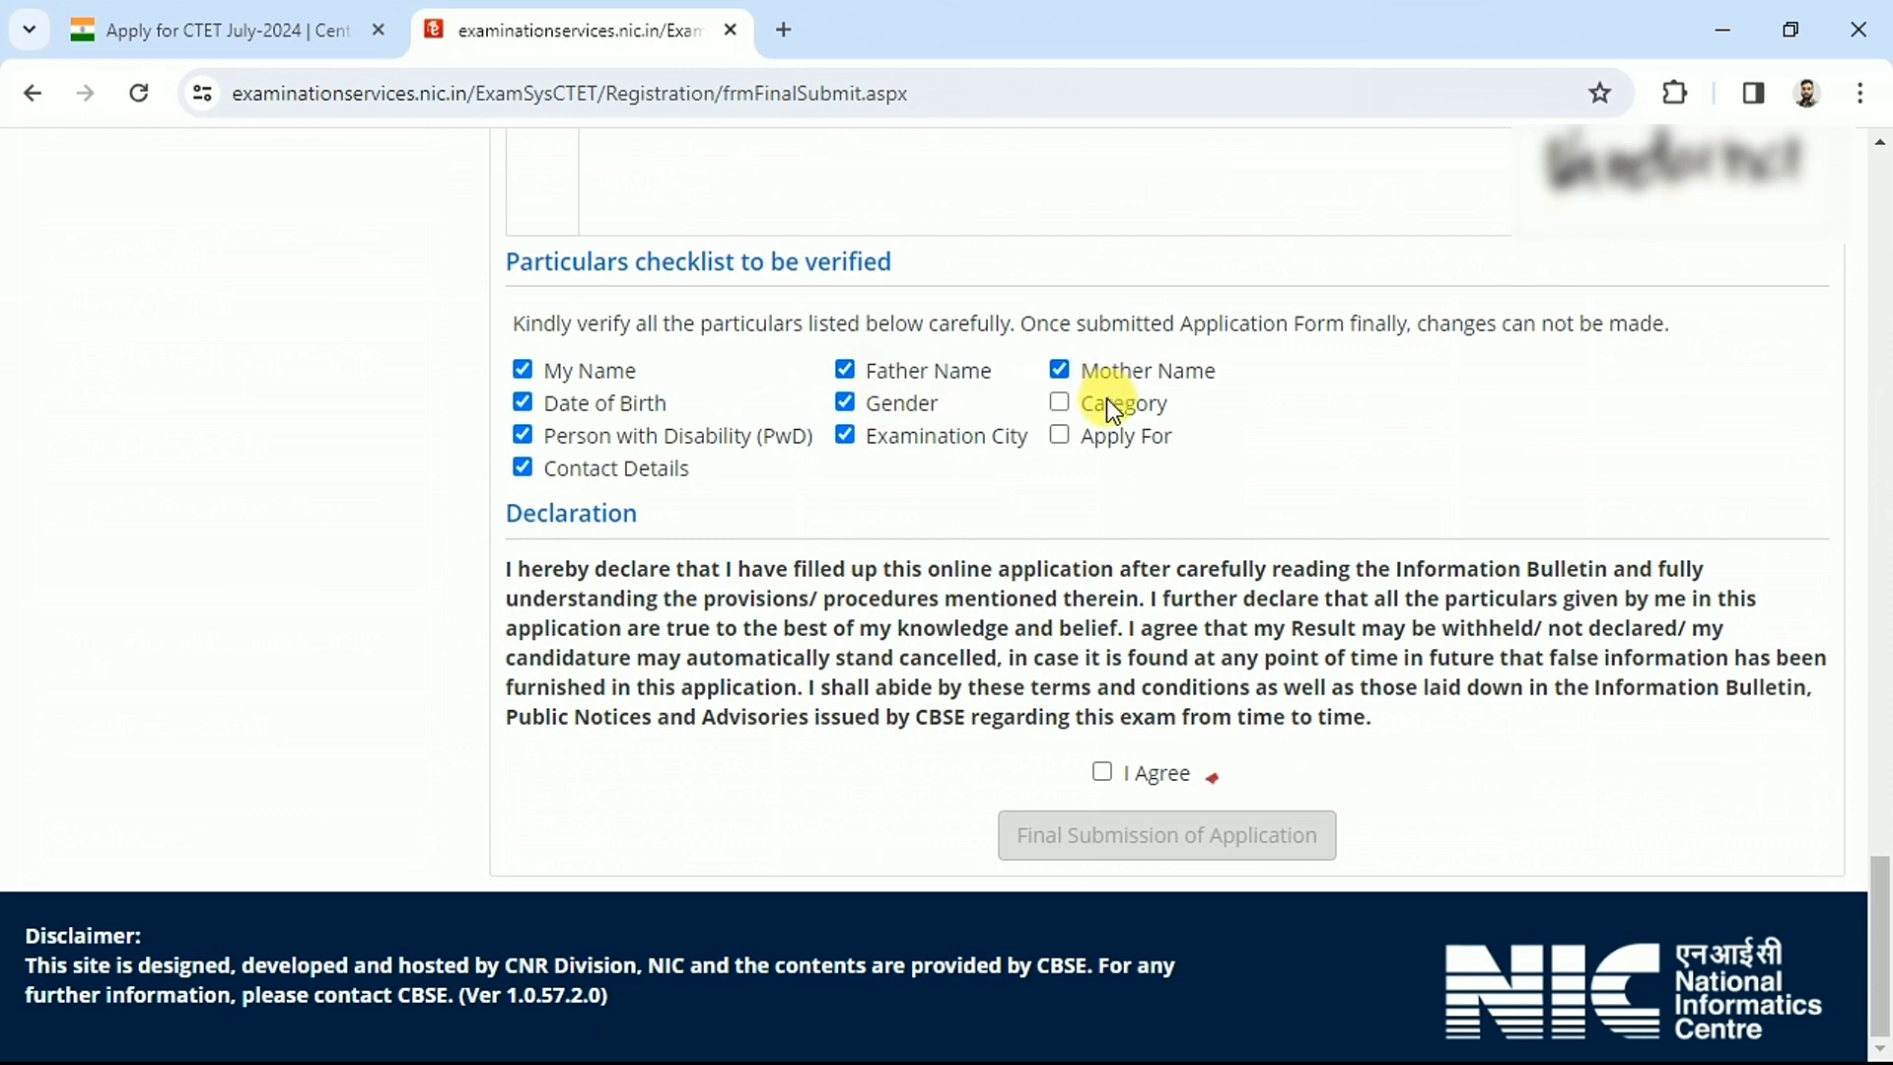
left_click(1106, 403)
left_click(1107, 444)
Accept the declaration and confirm final submission of the application
left_click(1102, 775)
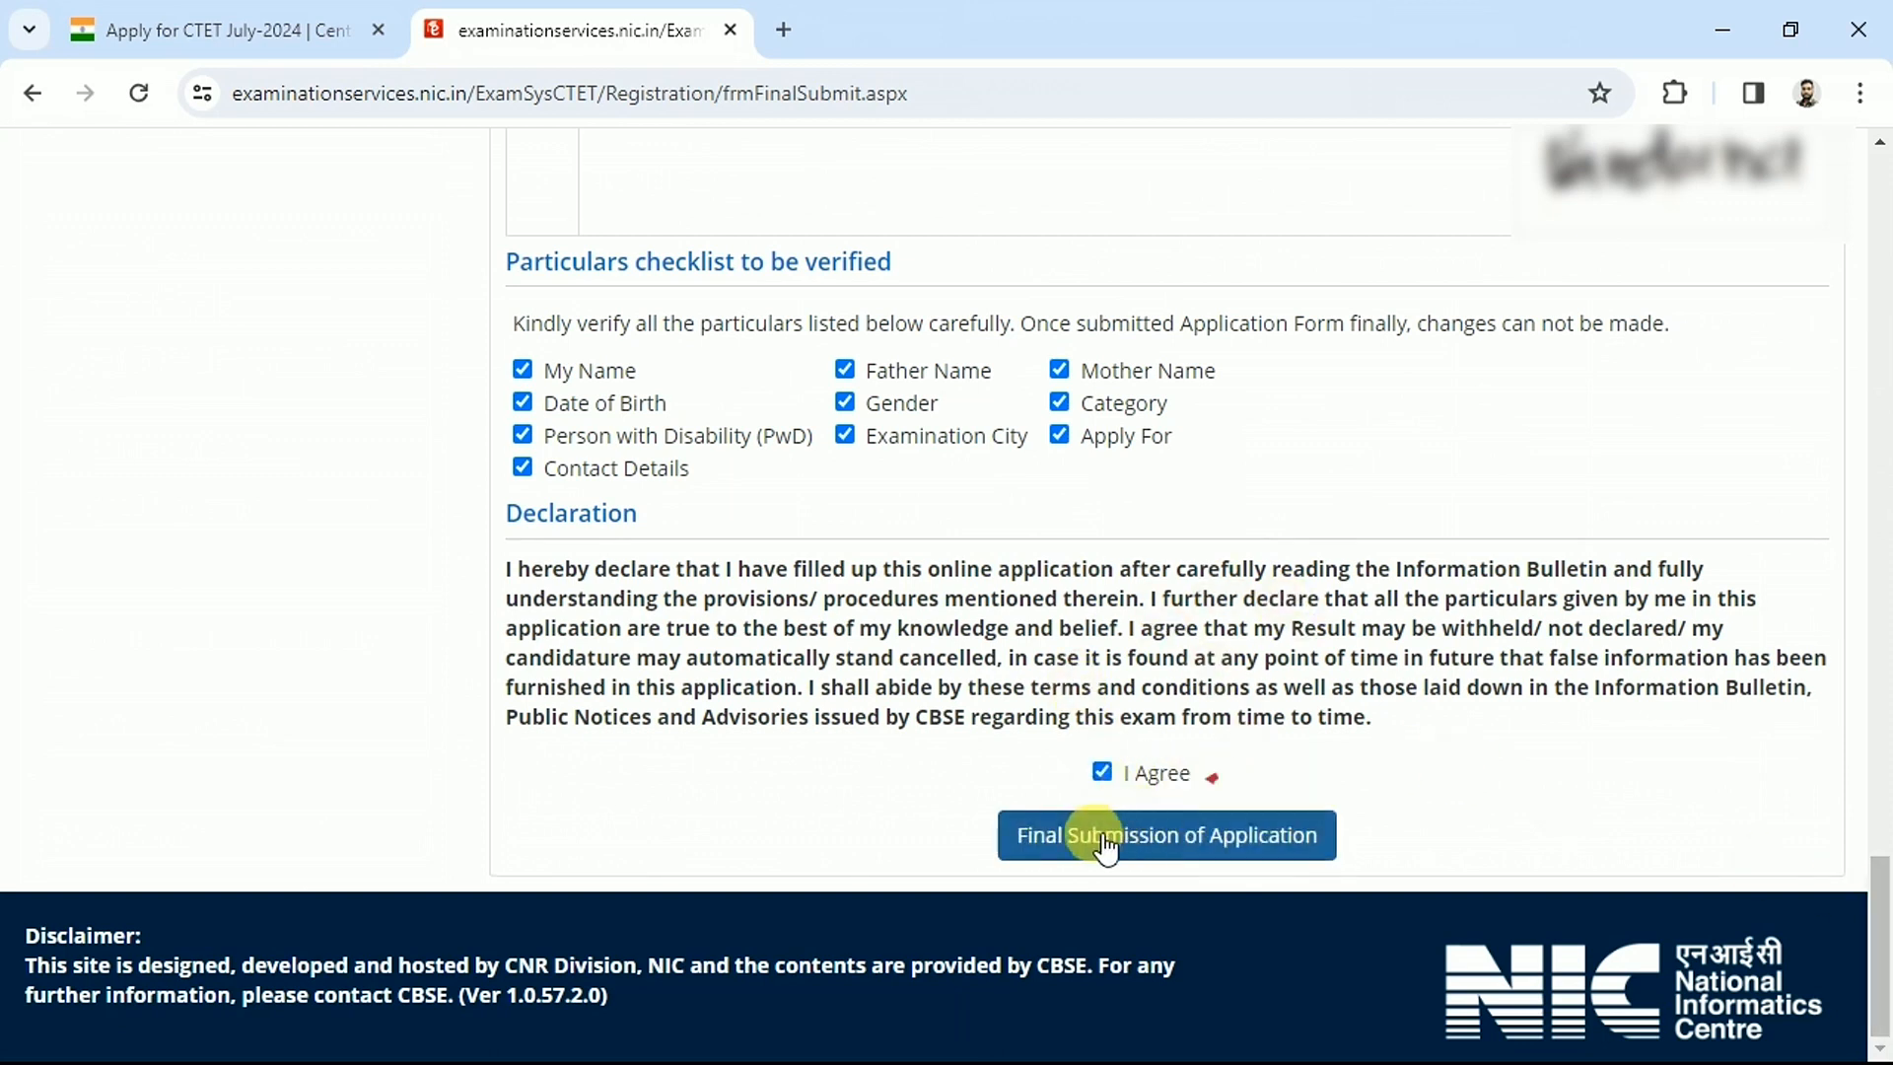
left_click(1105, 838)
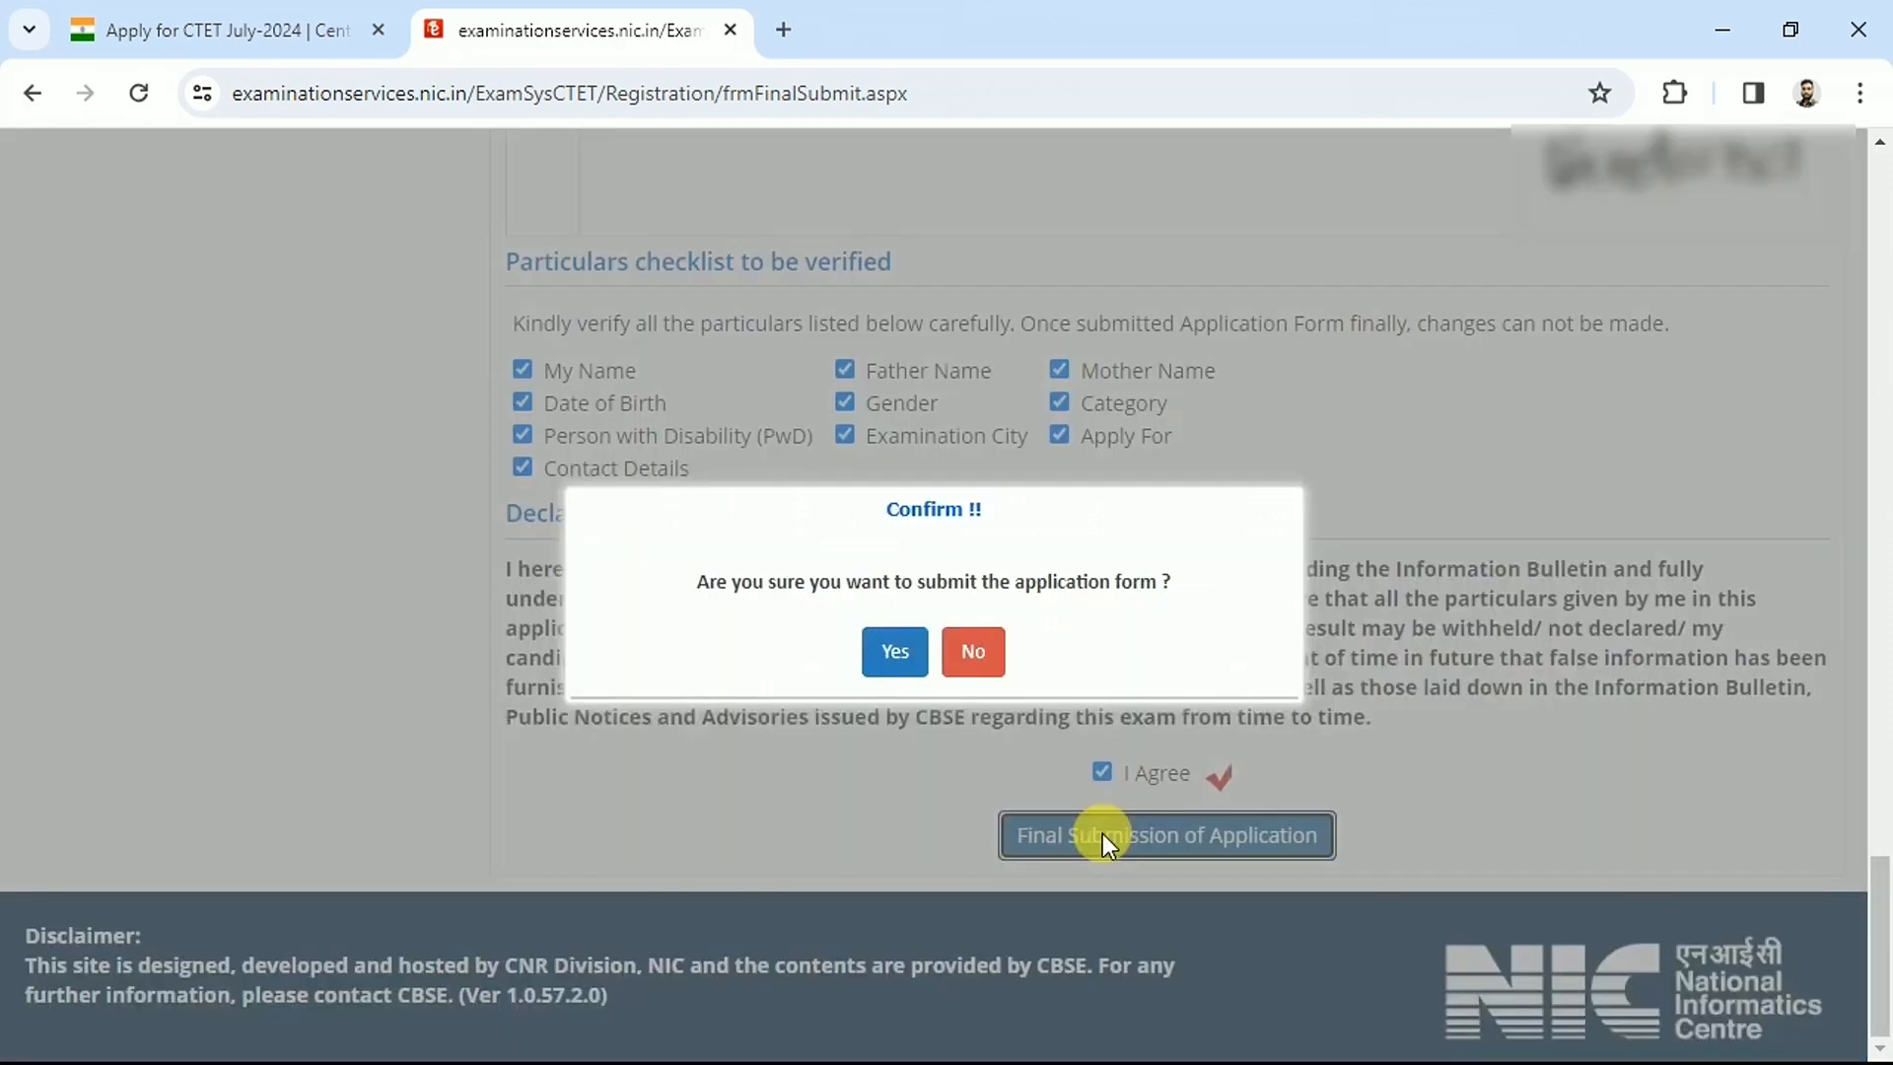
left_click(887, 650)
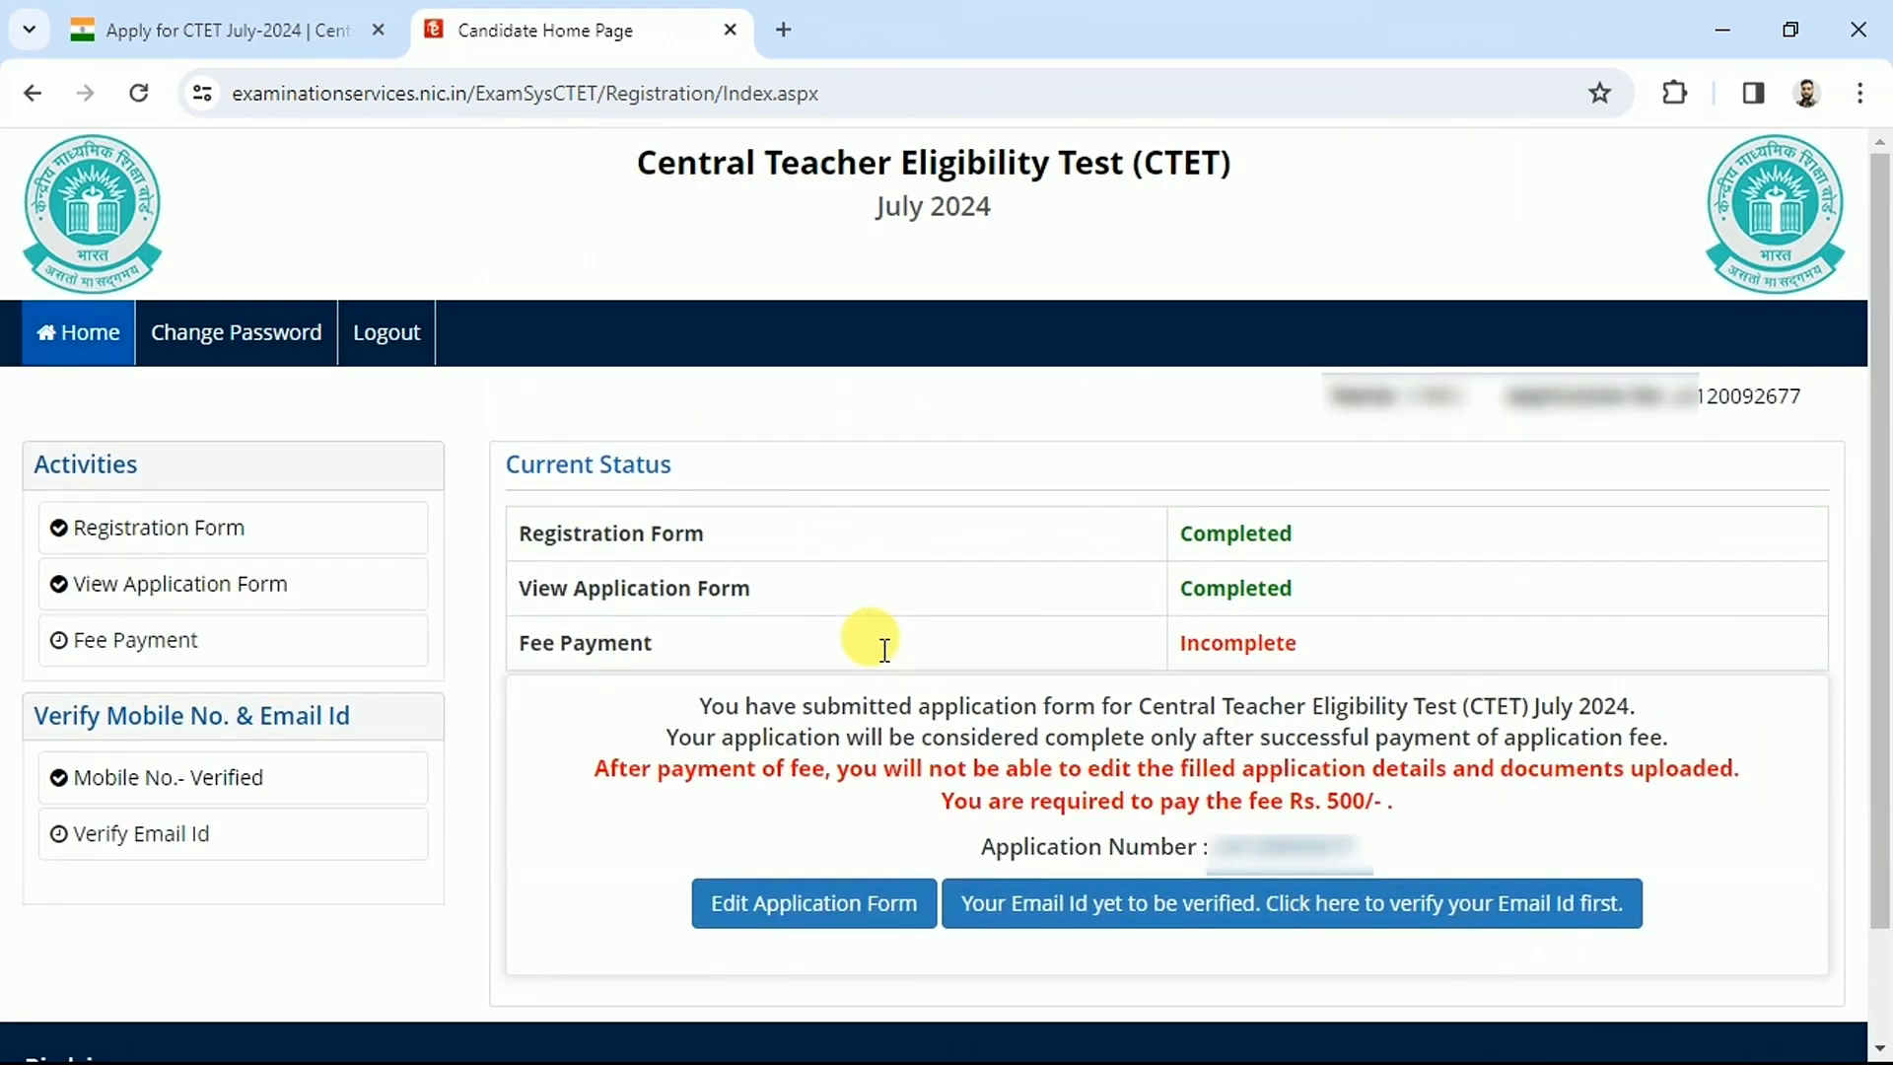
left_click_drag(598, 643, 704, 655)
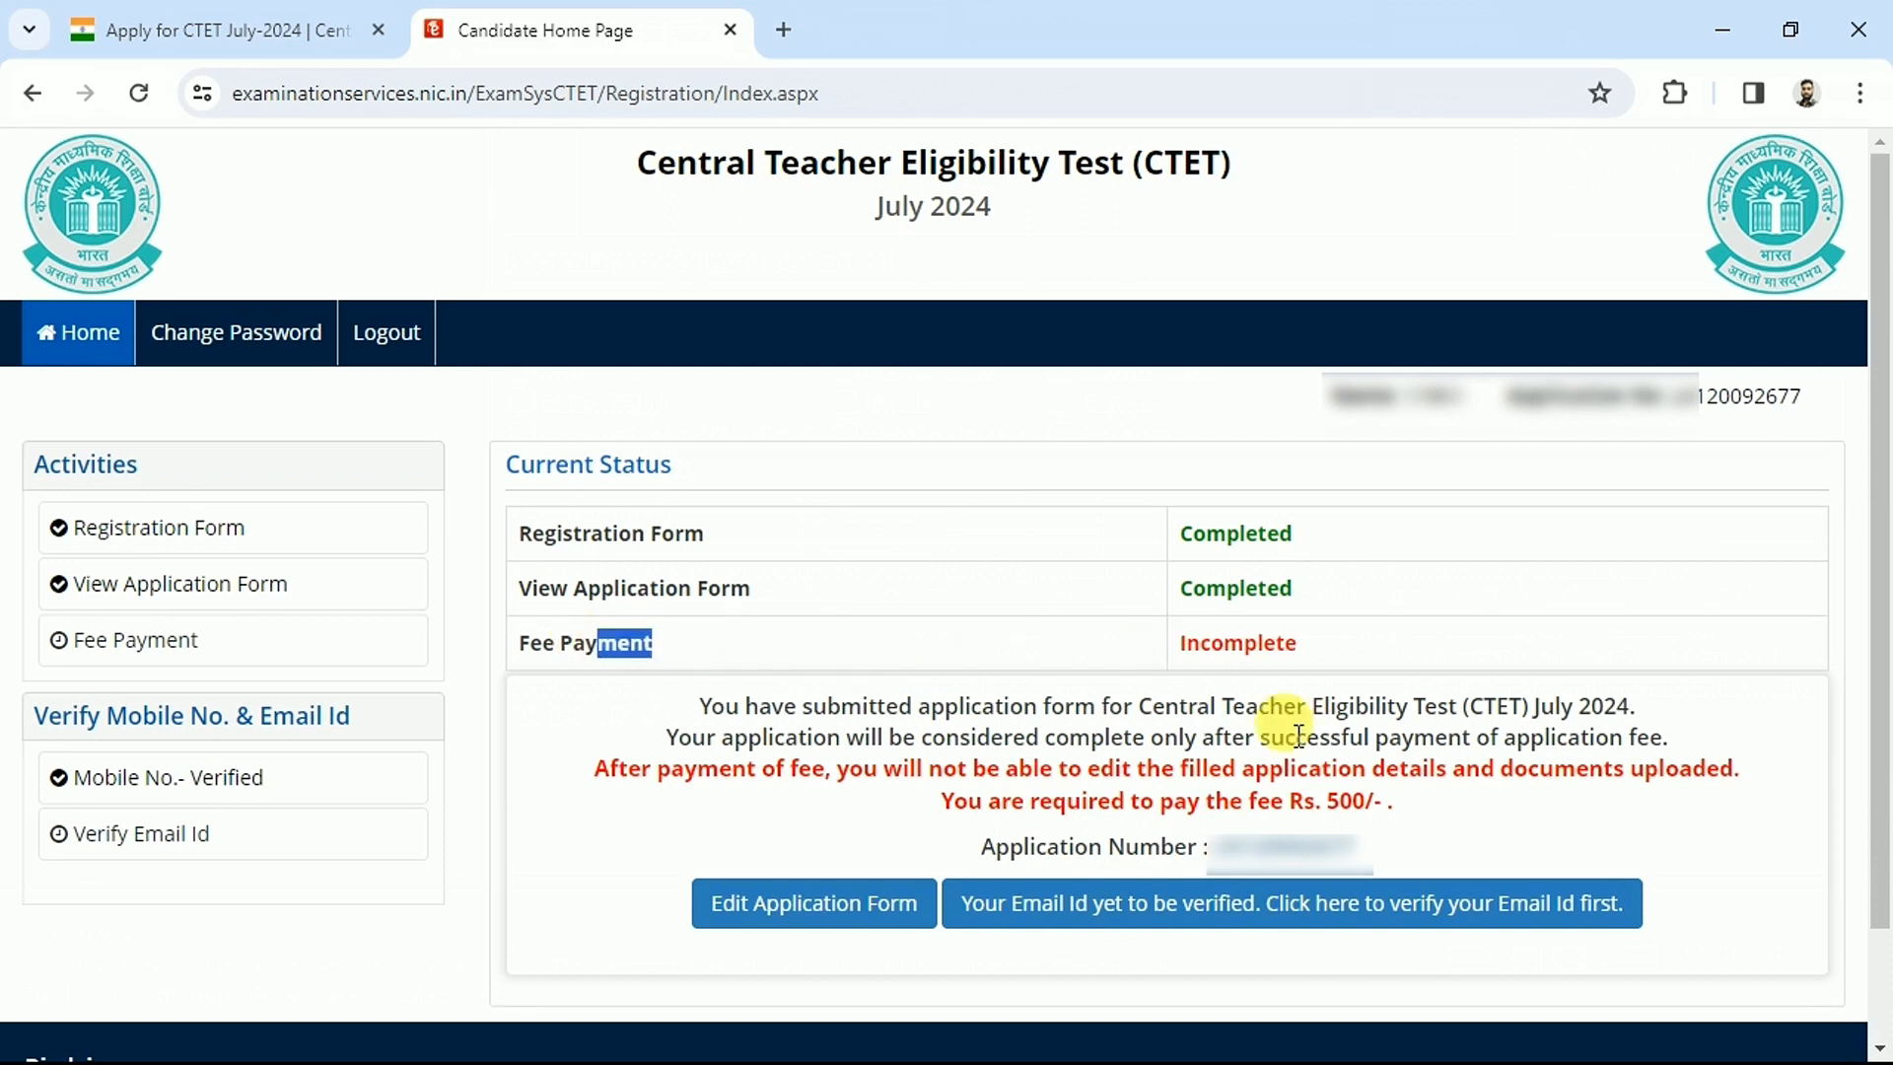
left_click_drag(1248, 801, 1395, 804)
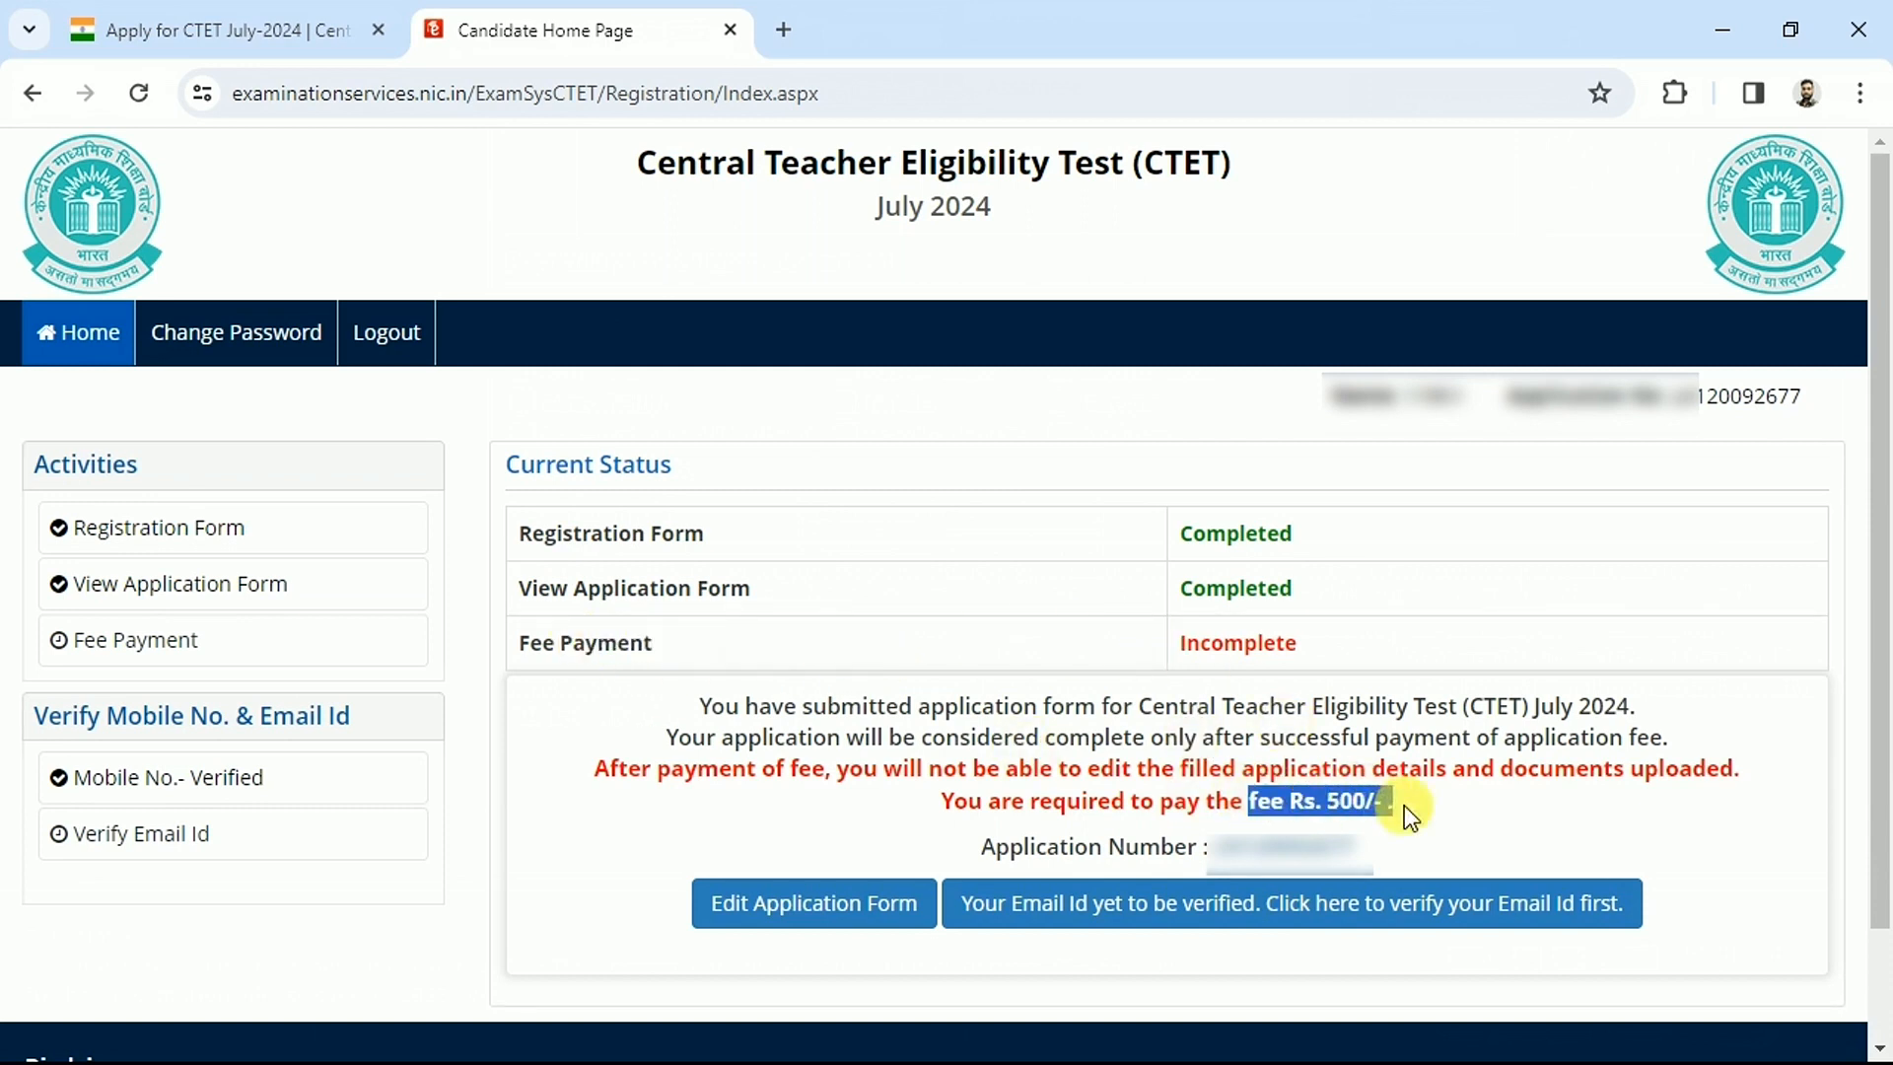
left_click(1404, 806)
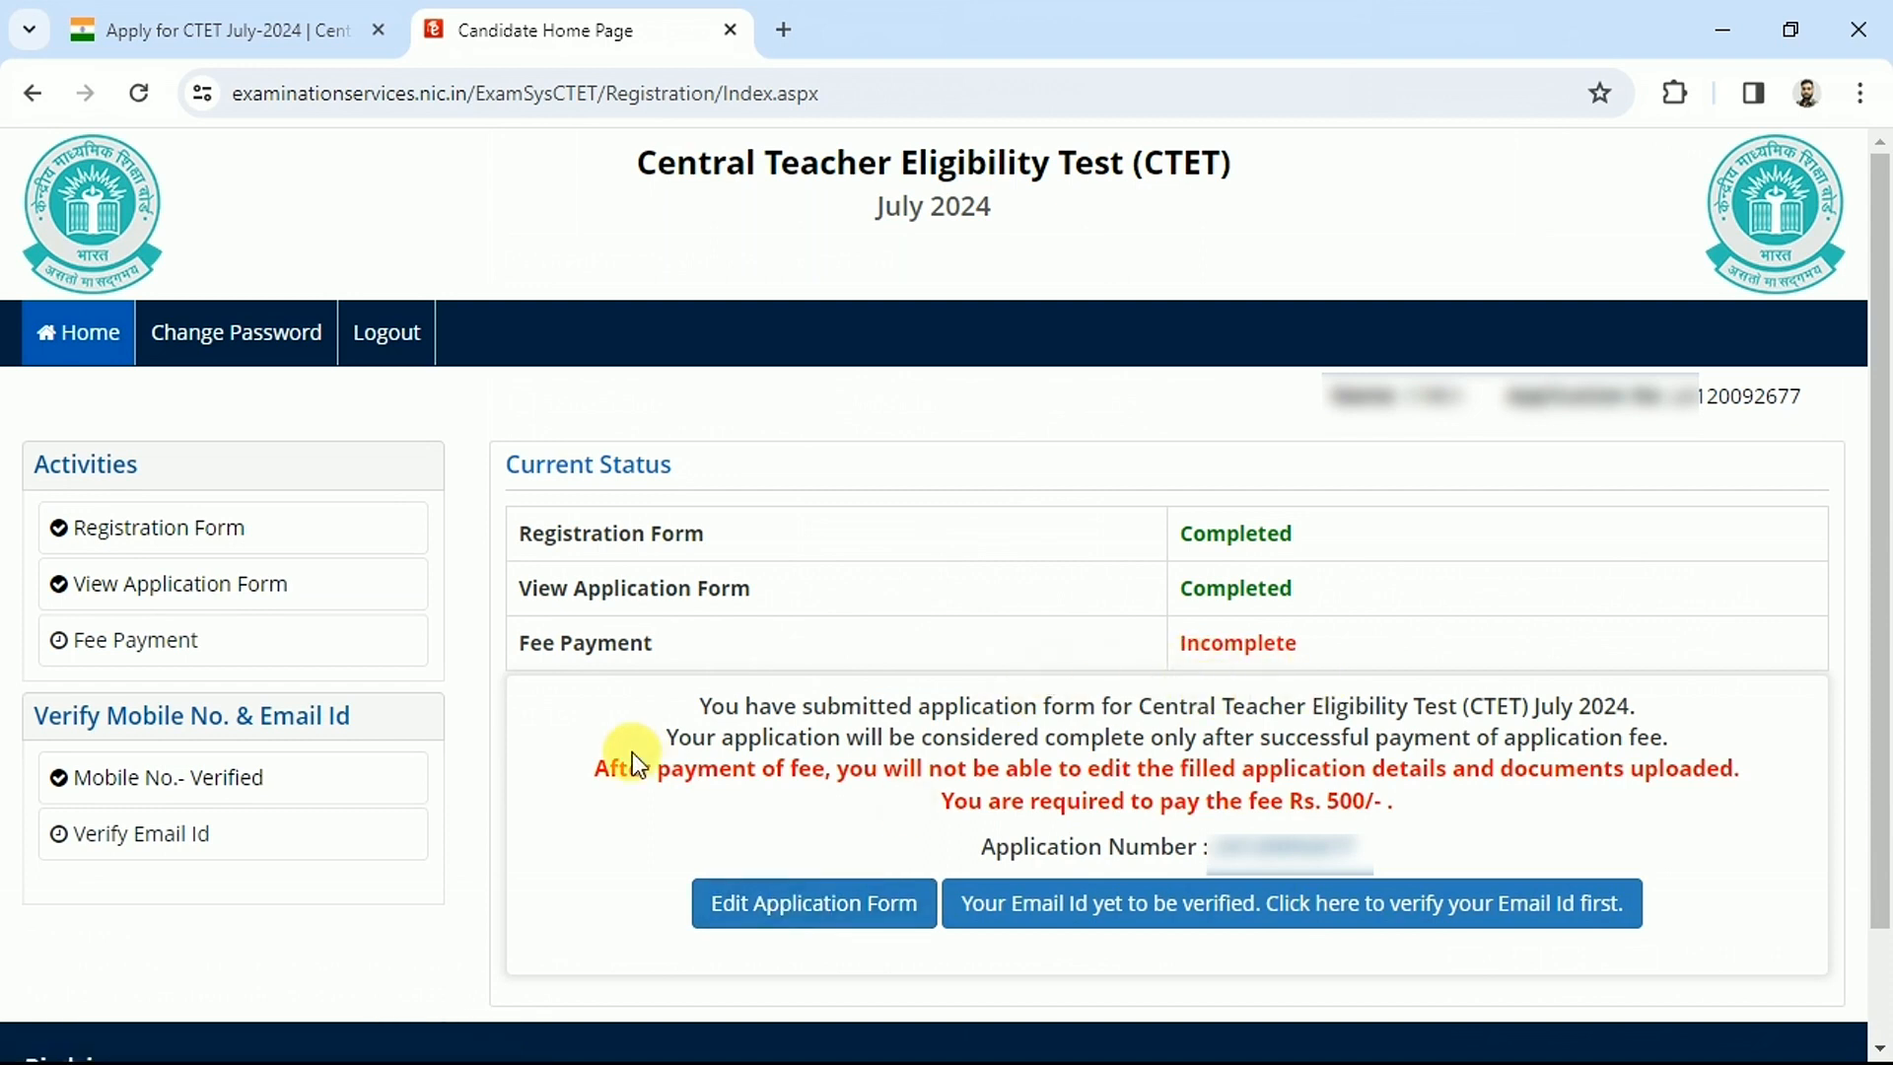
Verify the registered email with the security pin and emailed OTP, then return to the Candidate Home Page
left_click(116, 846)
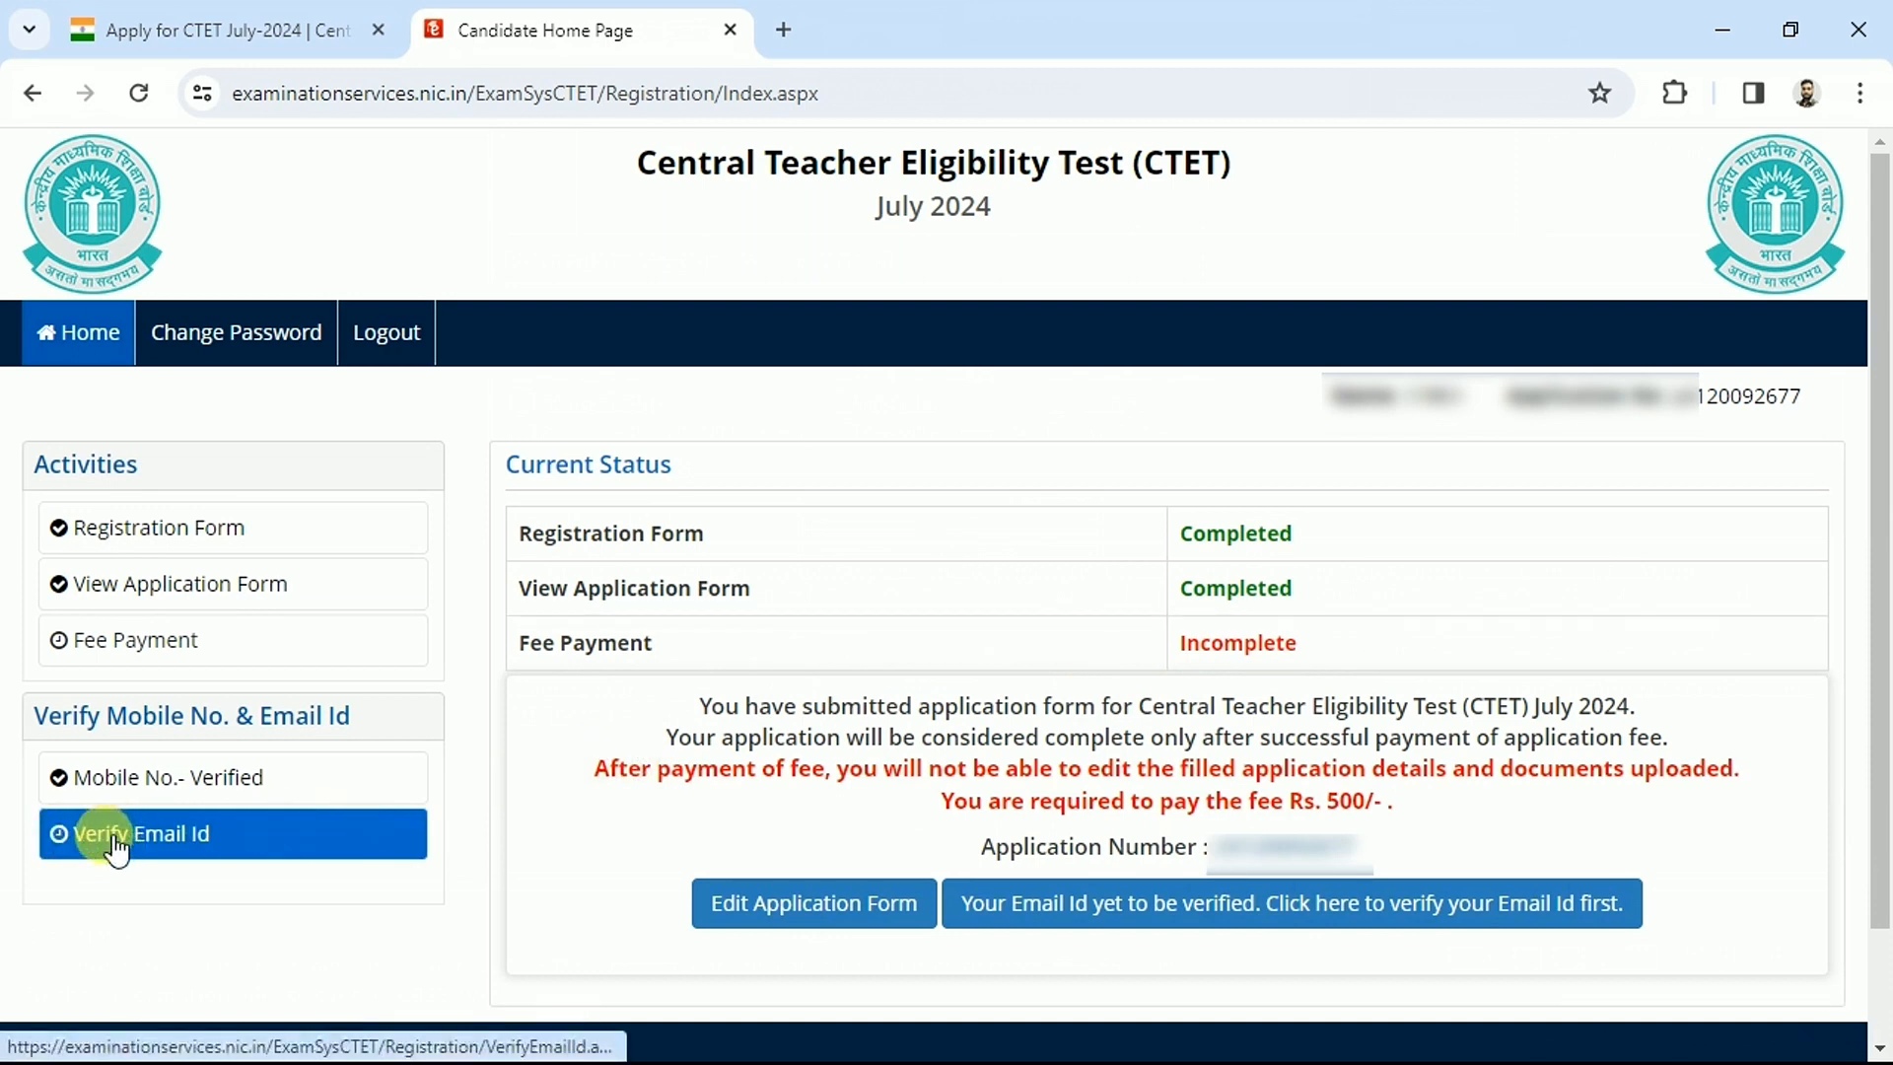
left_click(683, 585)
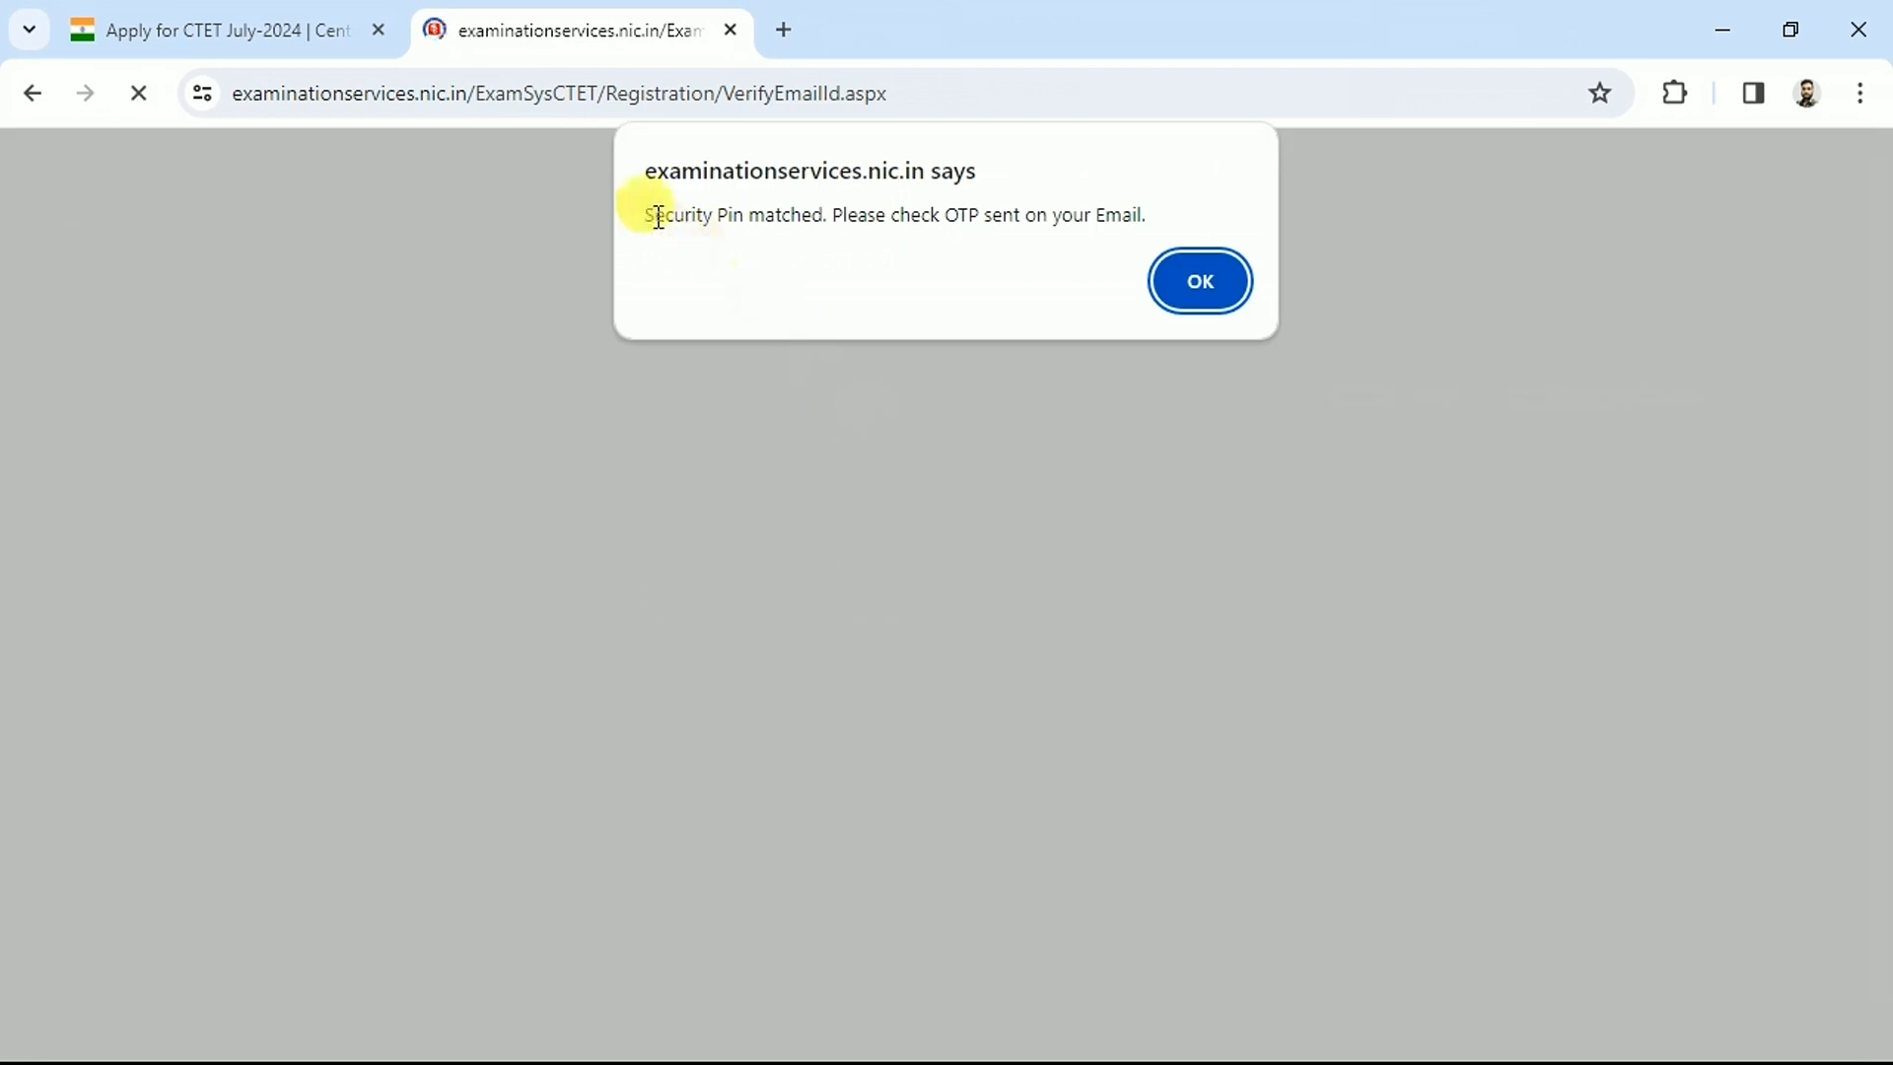
left_click_drag(646, 213, 922, 215)
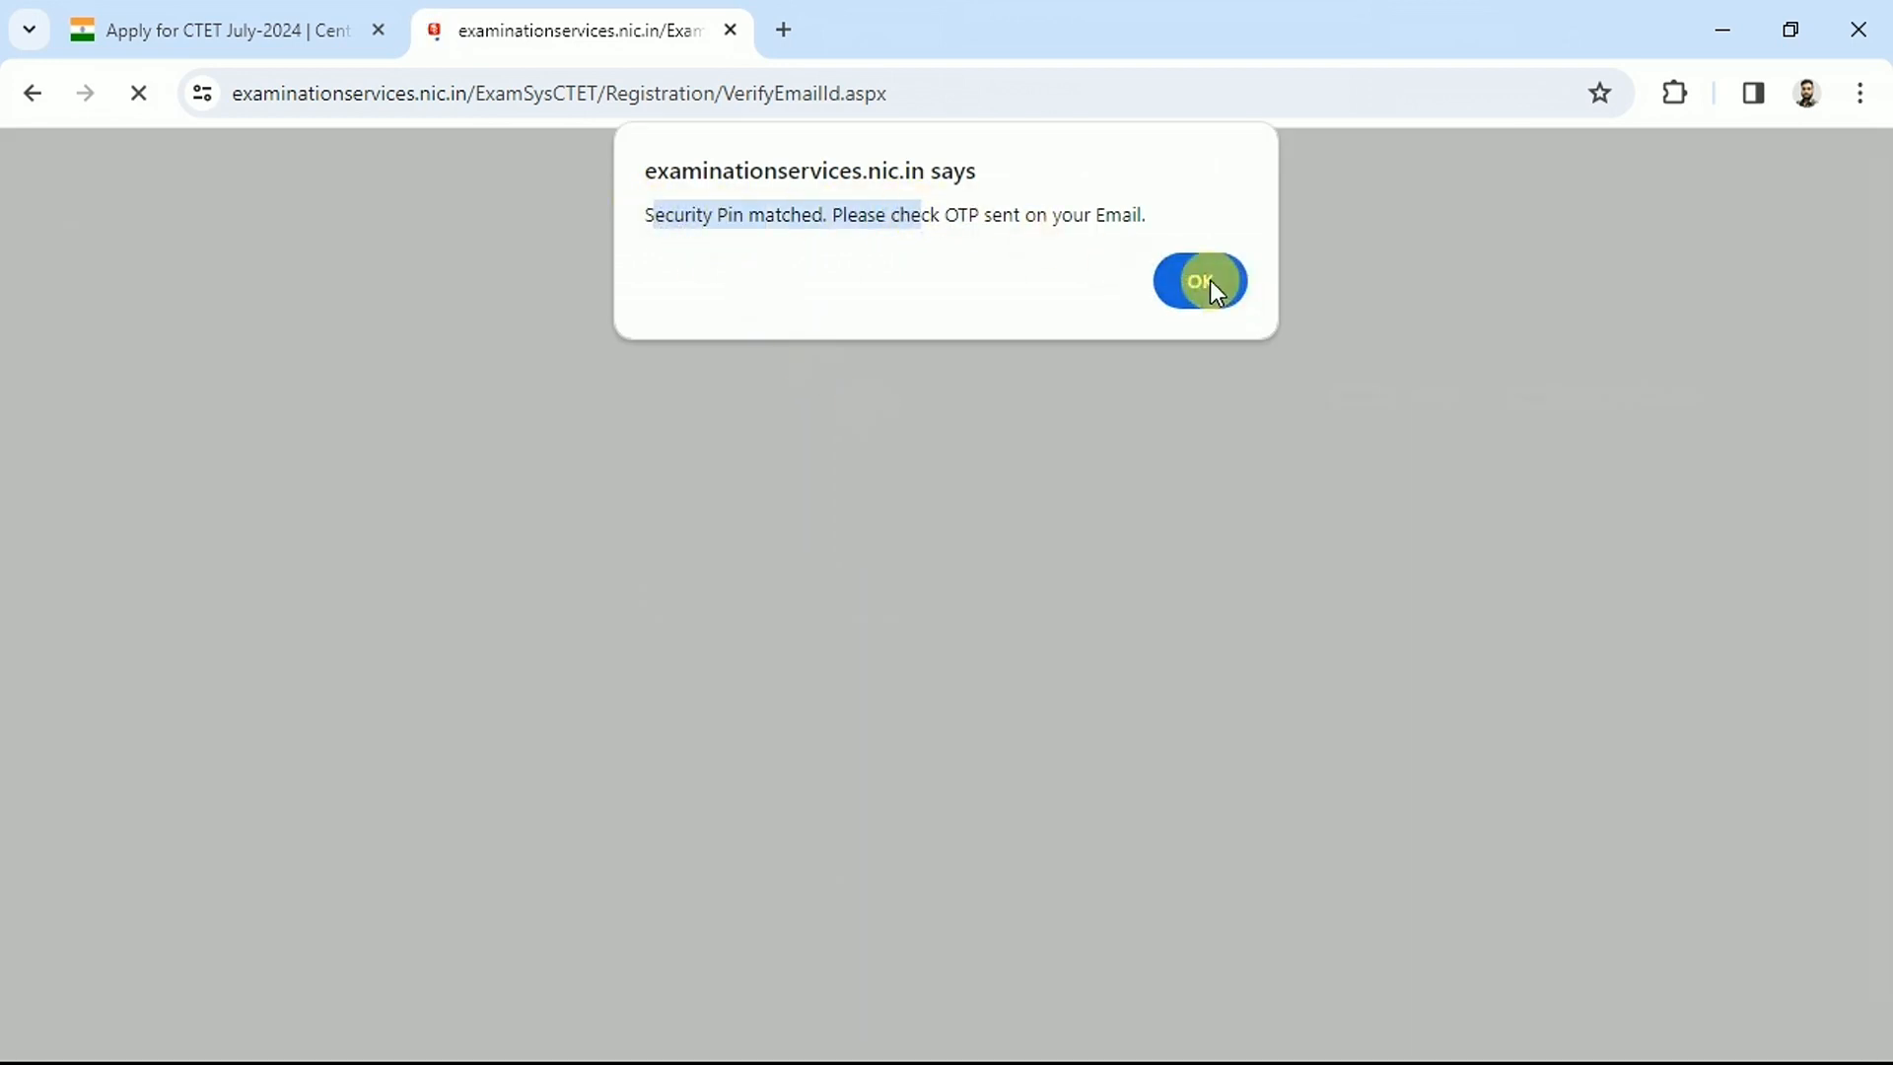
left_click(1211, 284)
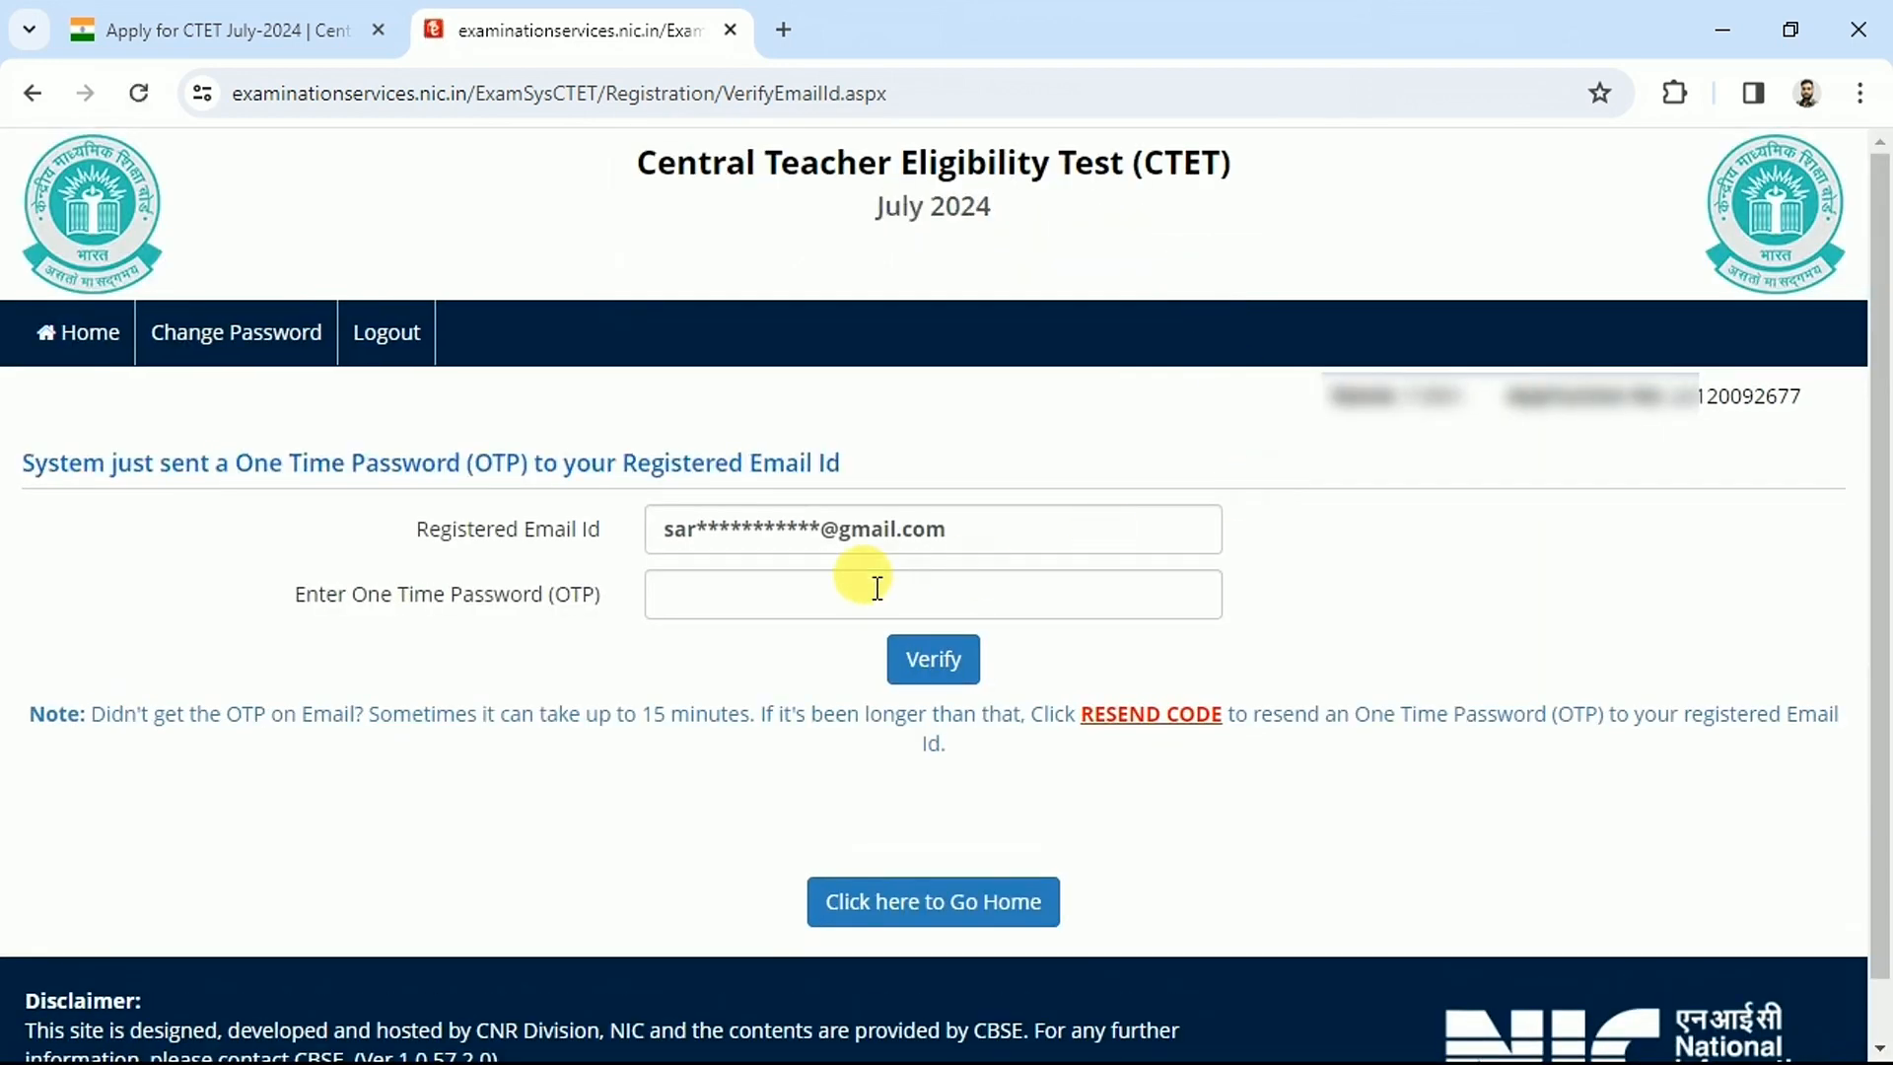
left_click(764, 594)
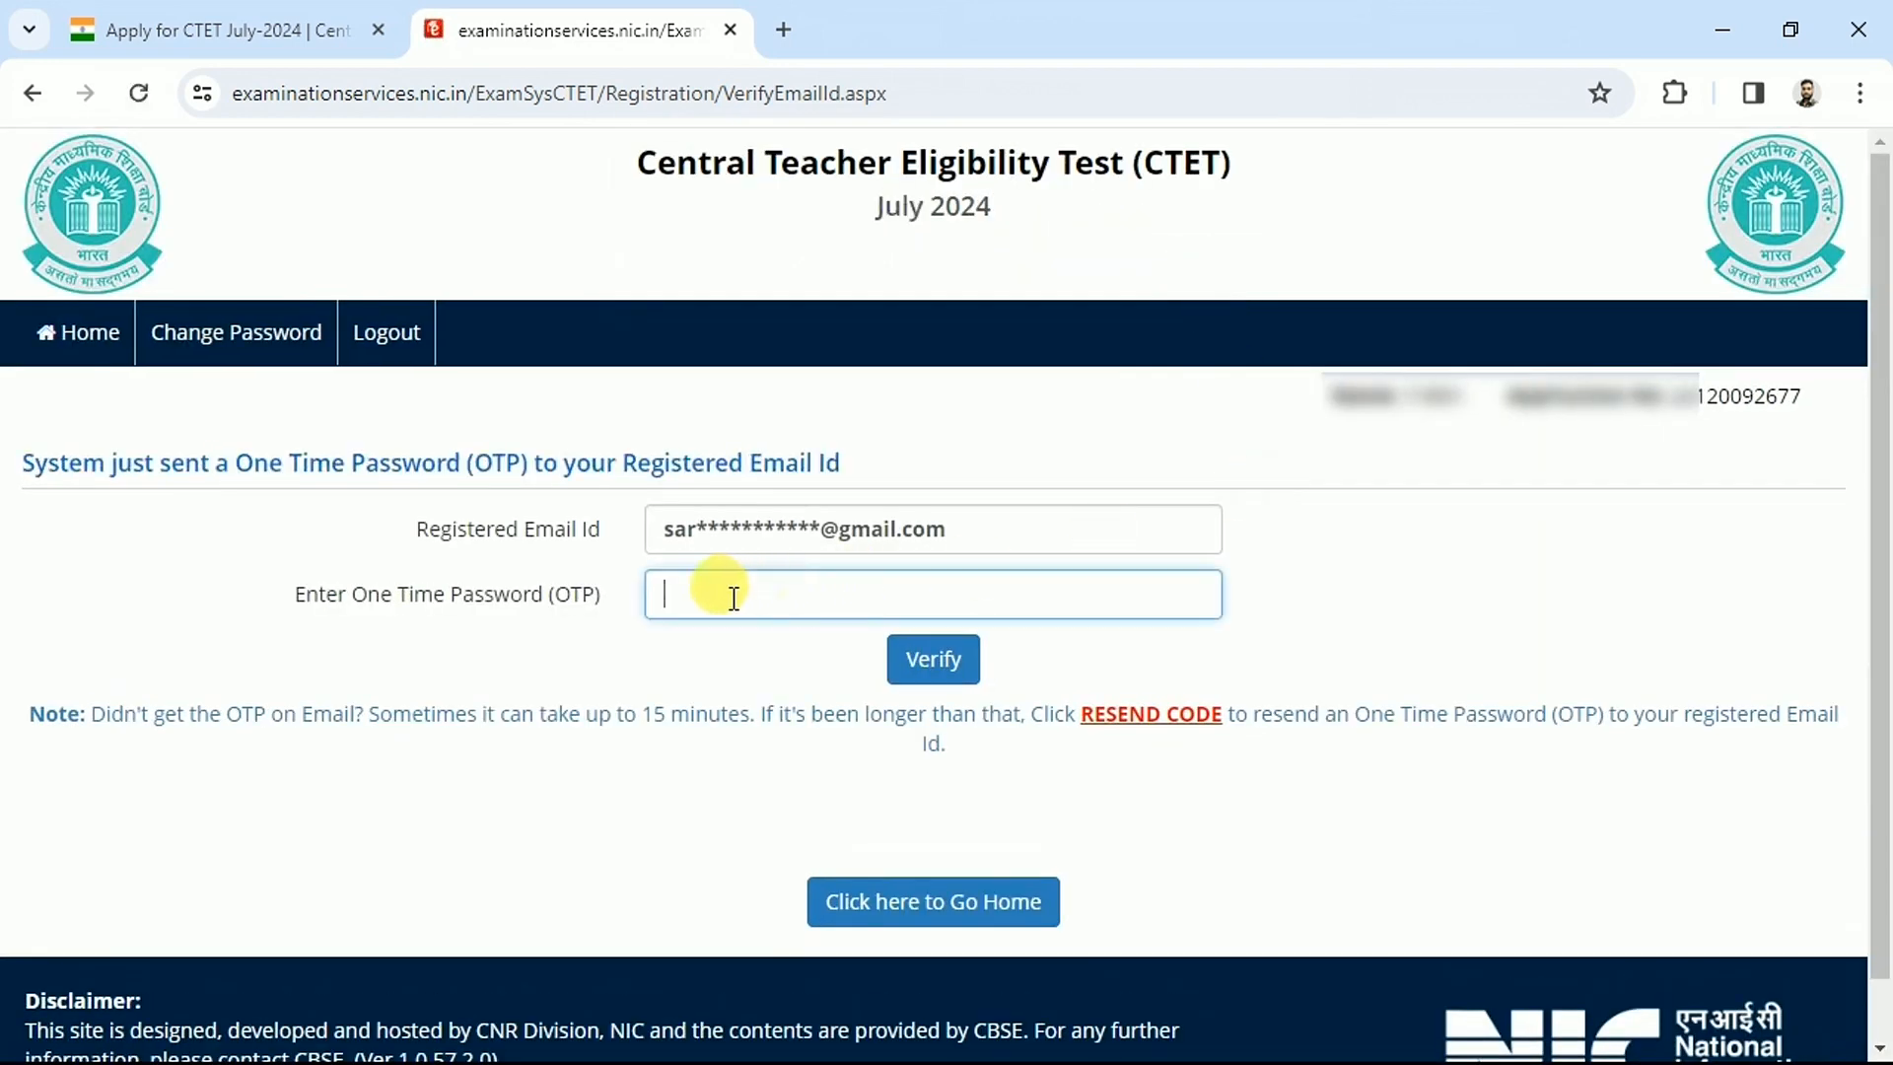
left_click(927, 671)
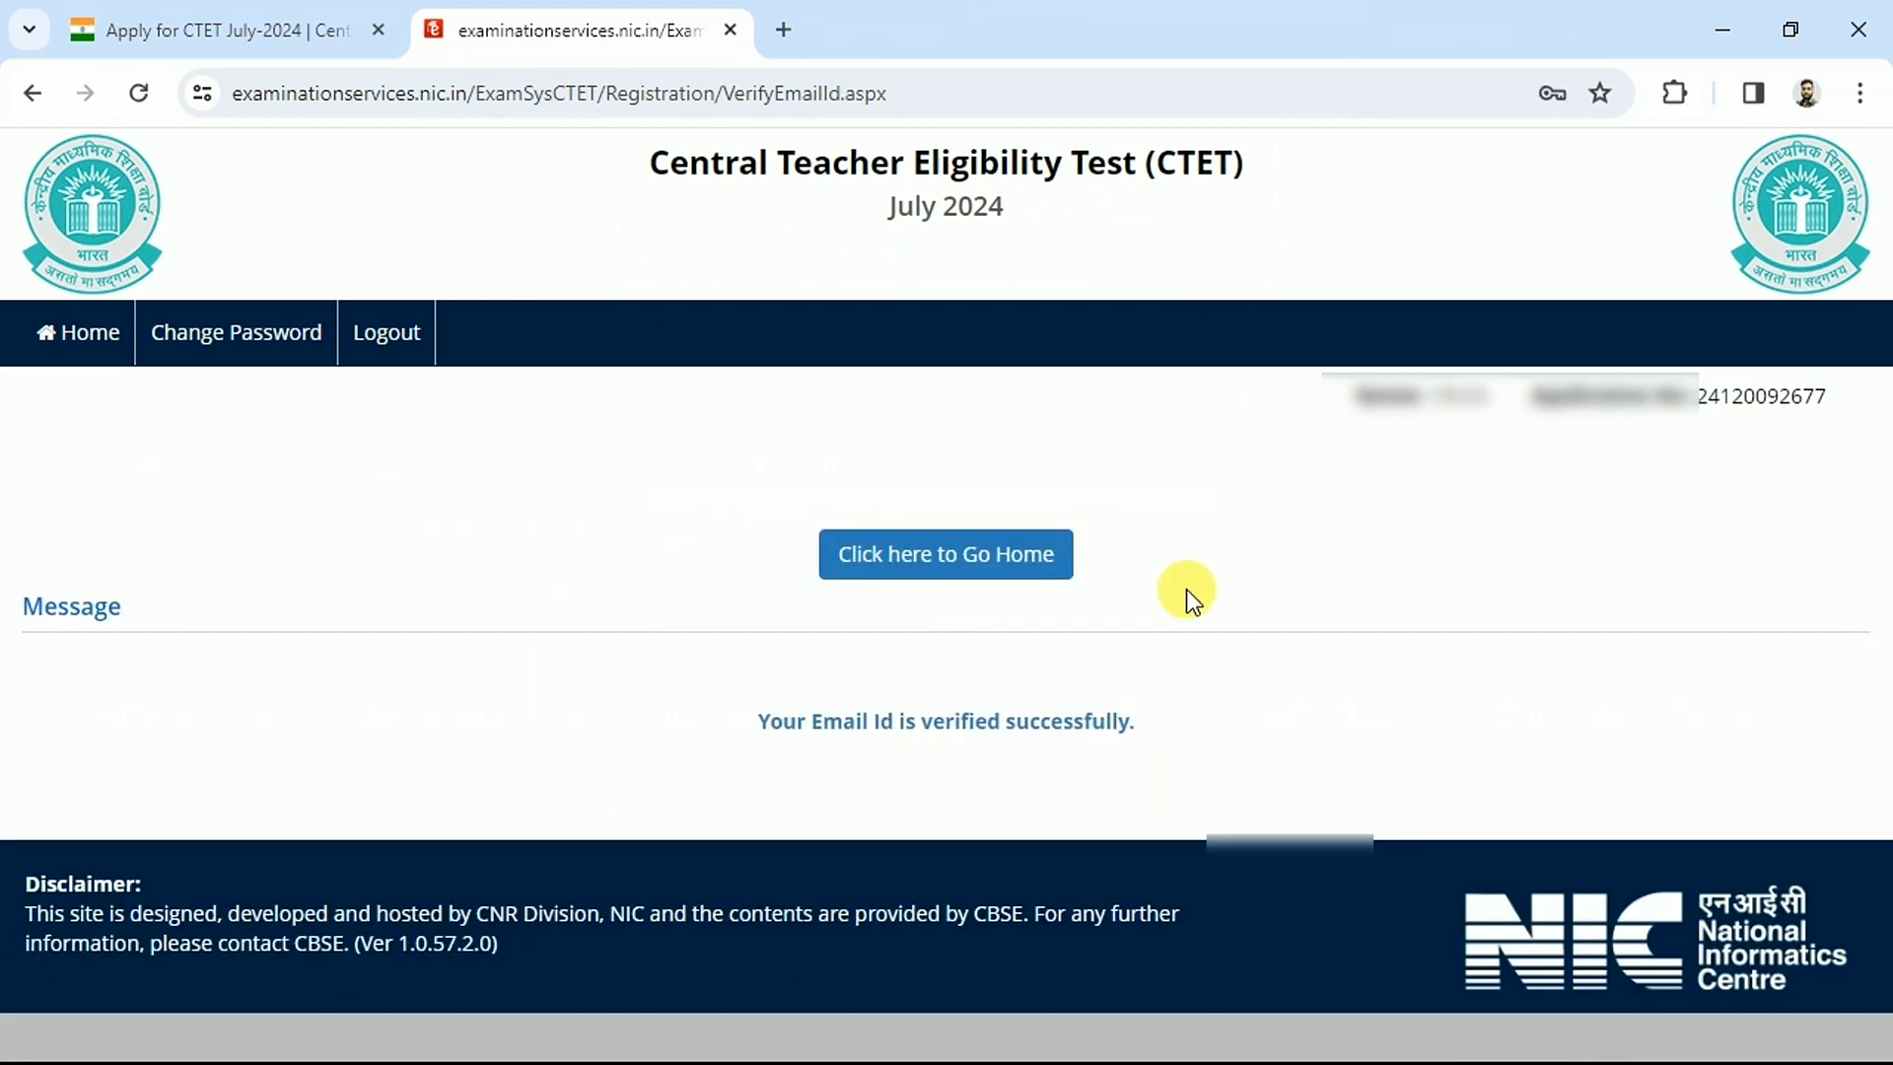
left_click(926, 572)
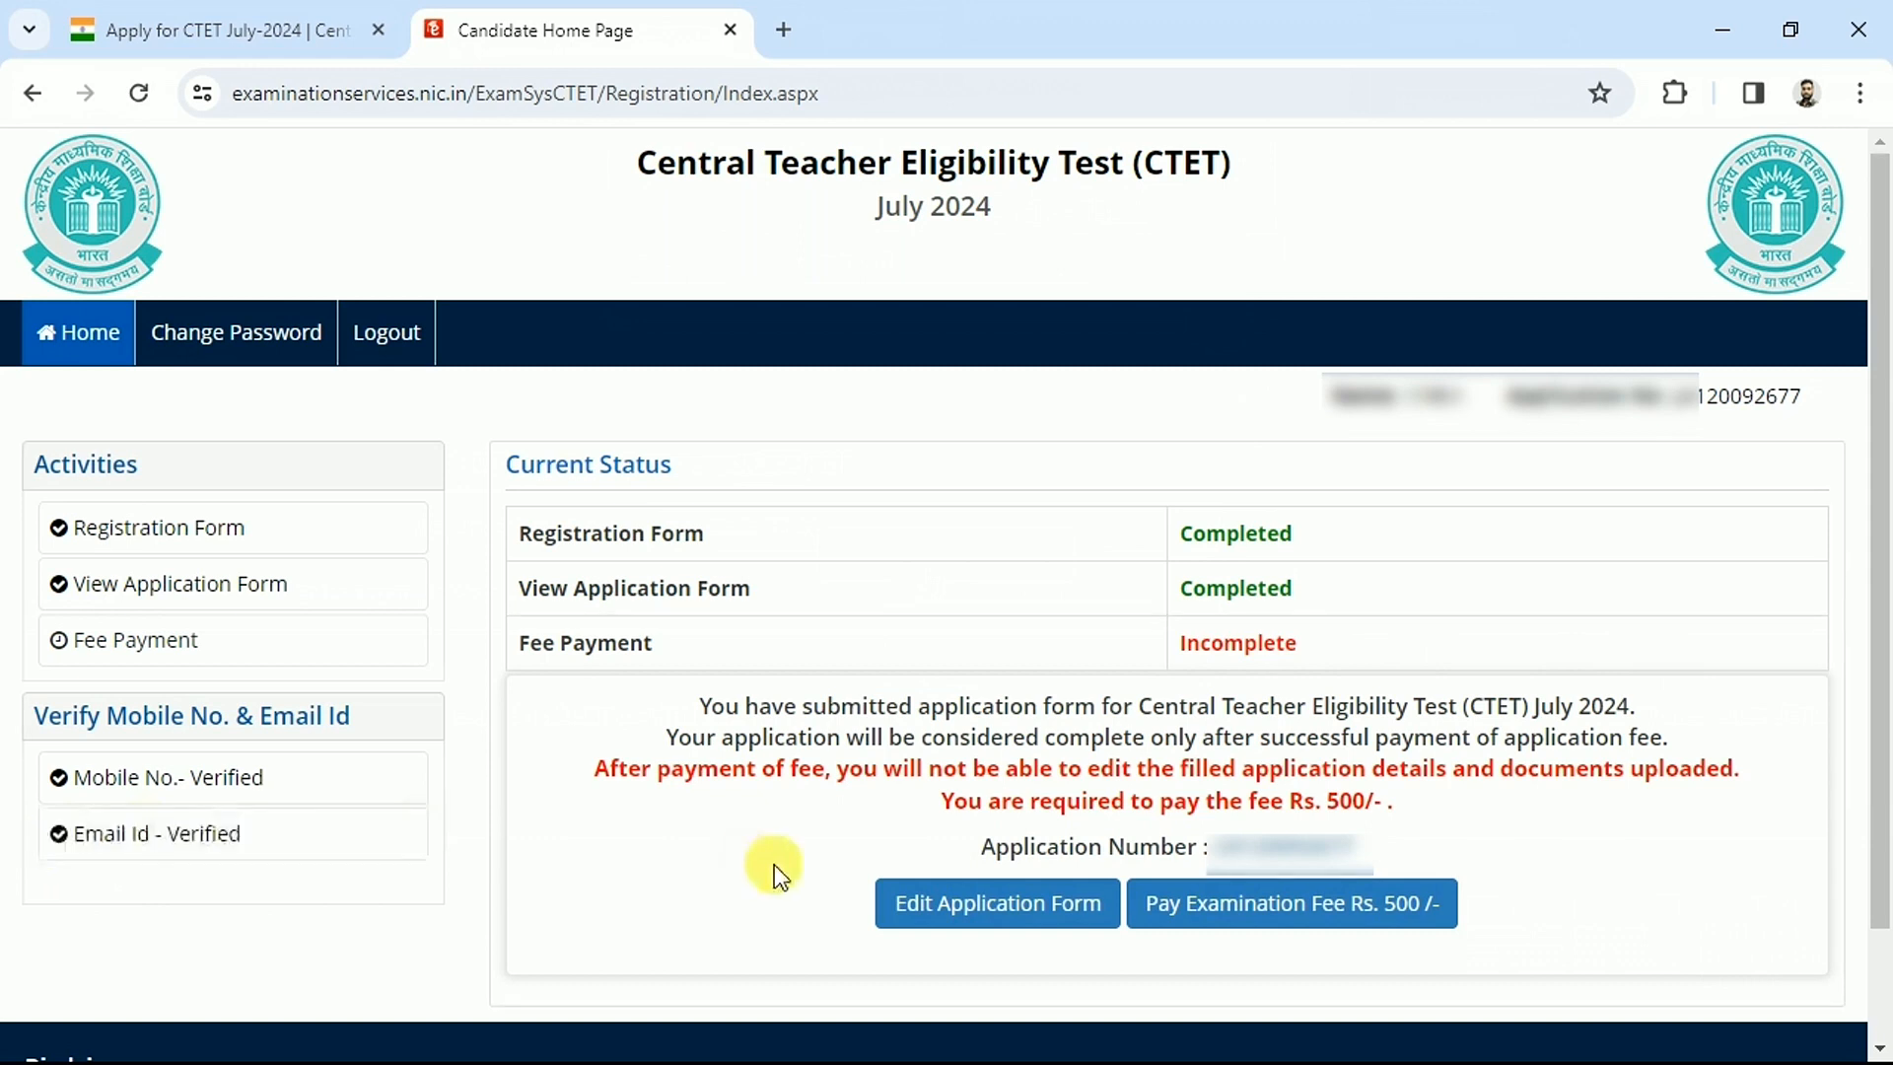
Pay the Rs 500 examination fee by Online Payment, choosing the card/net banking provider to reach BillDesk
left_click(1303, 919)
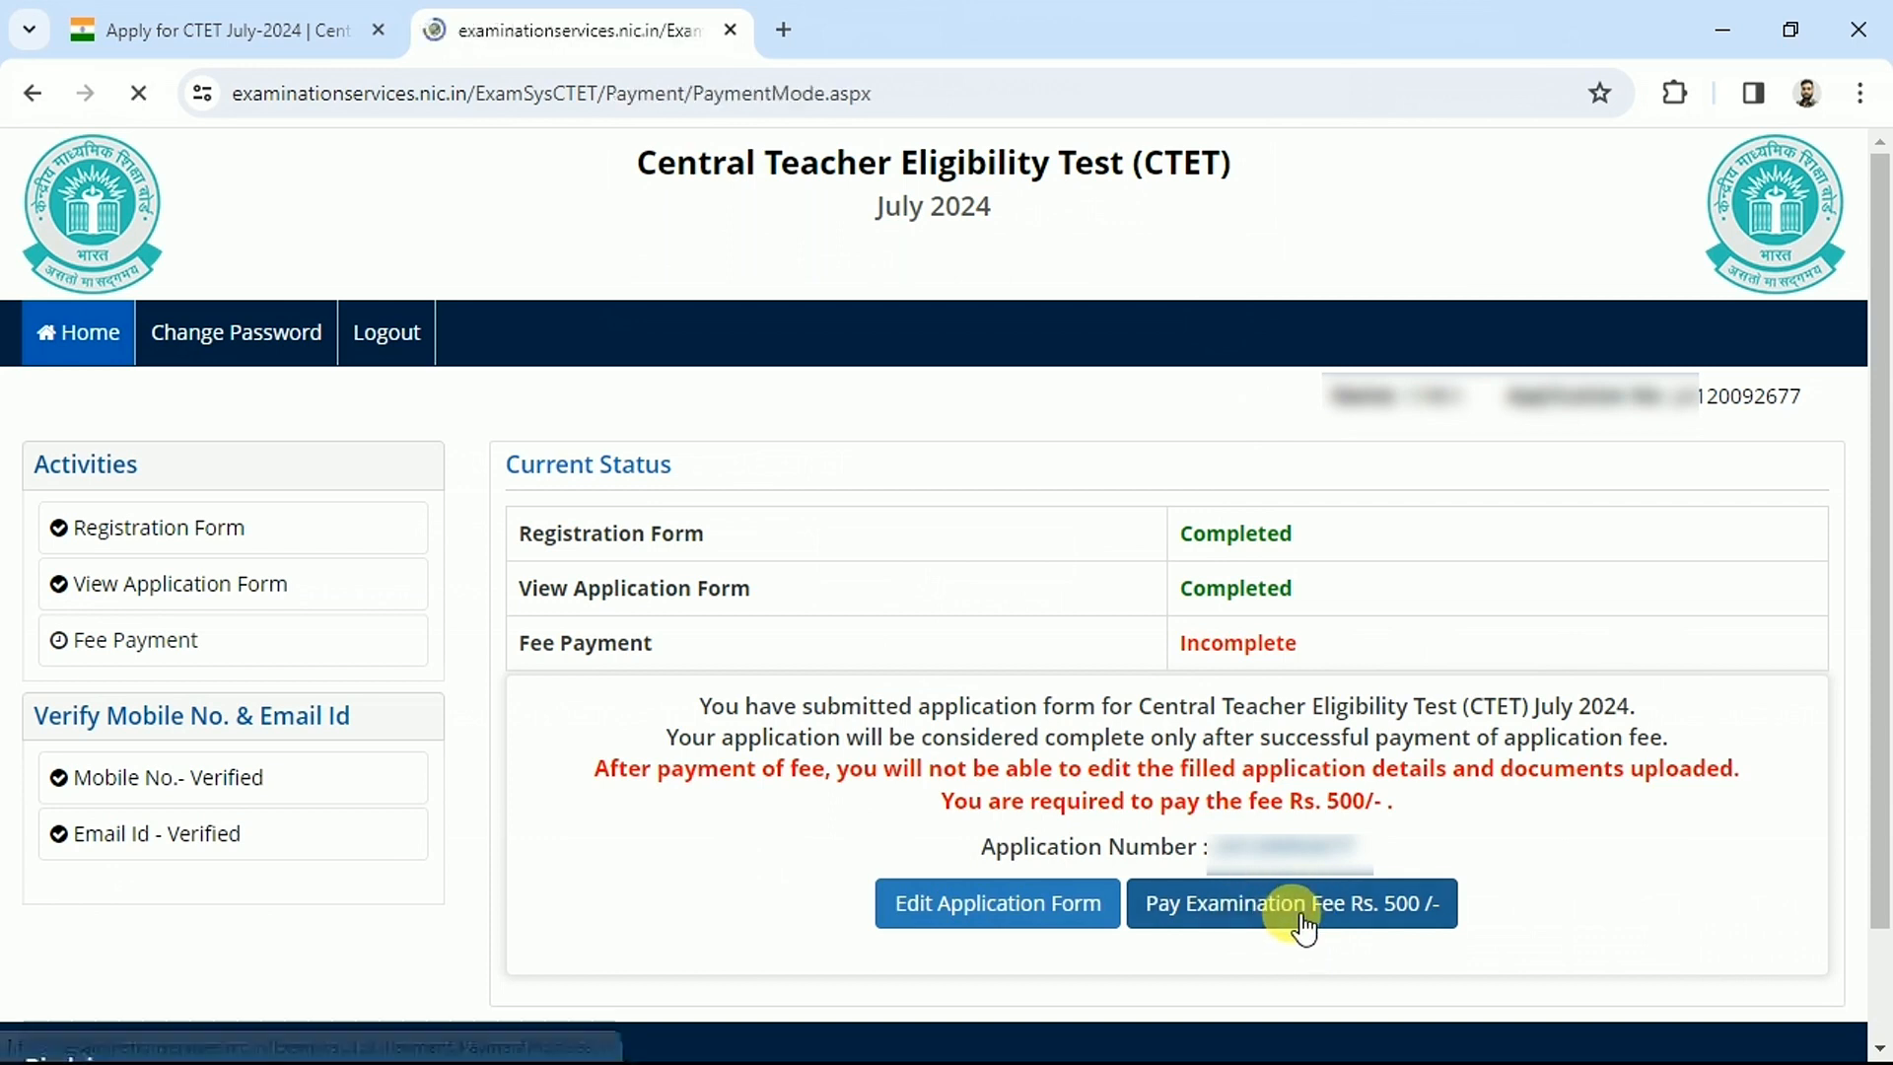
left_click(856, 658)
left_click(900, 737)
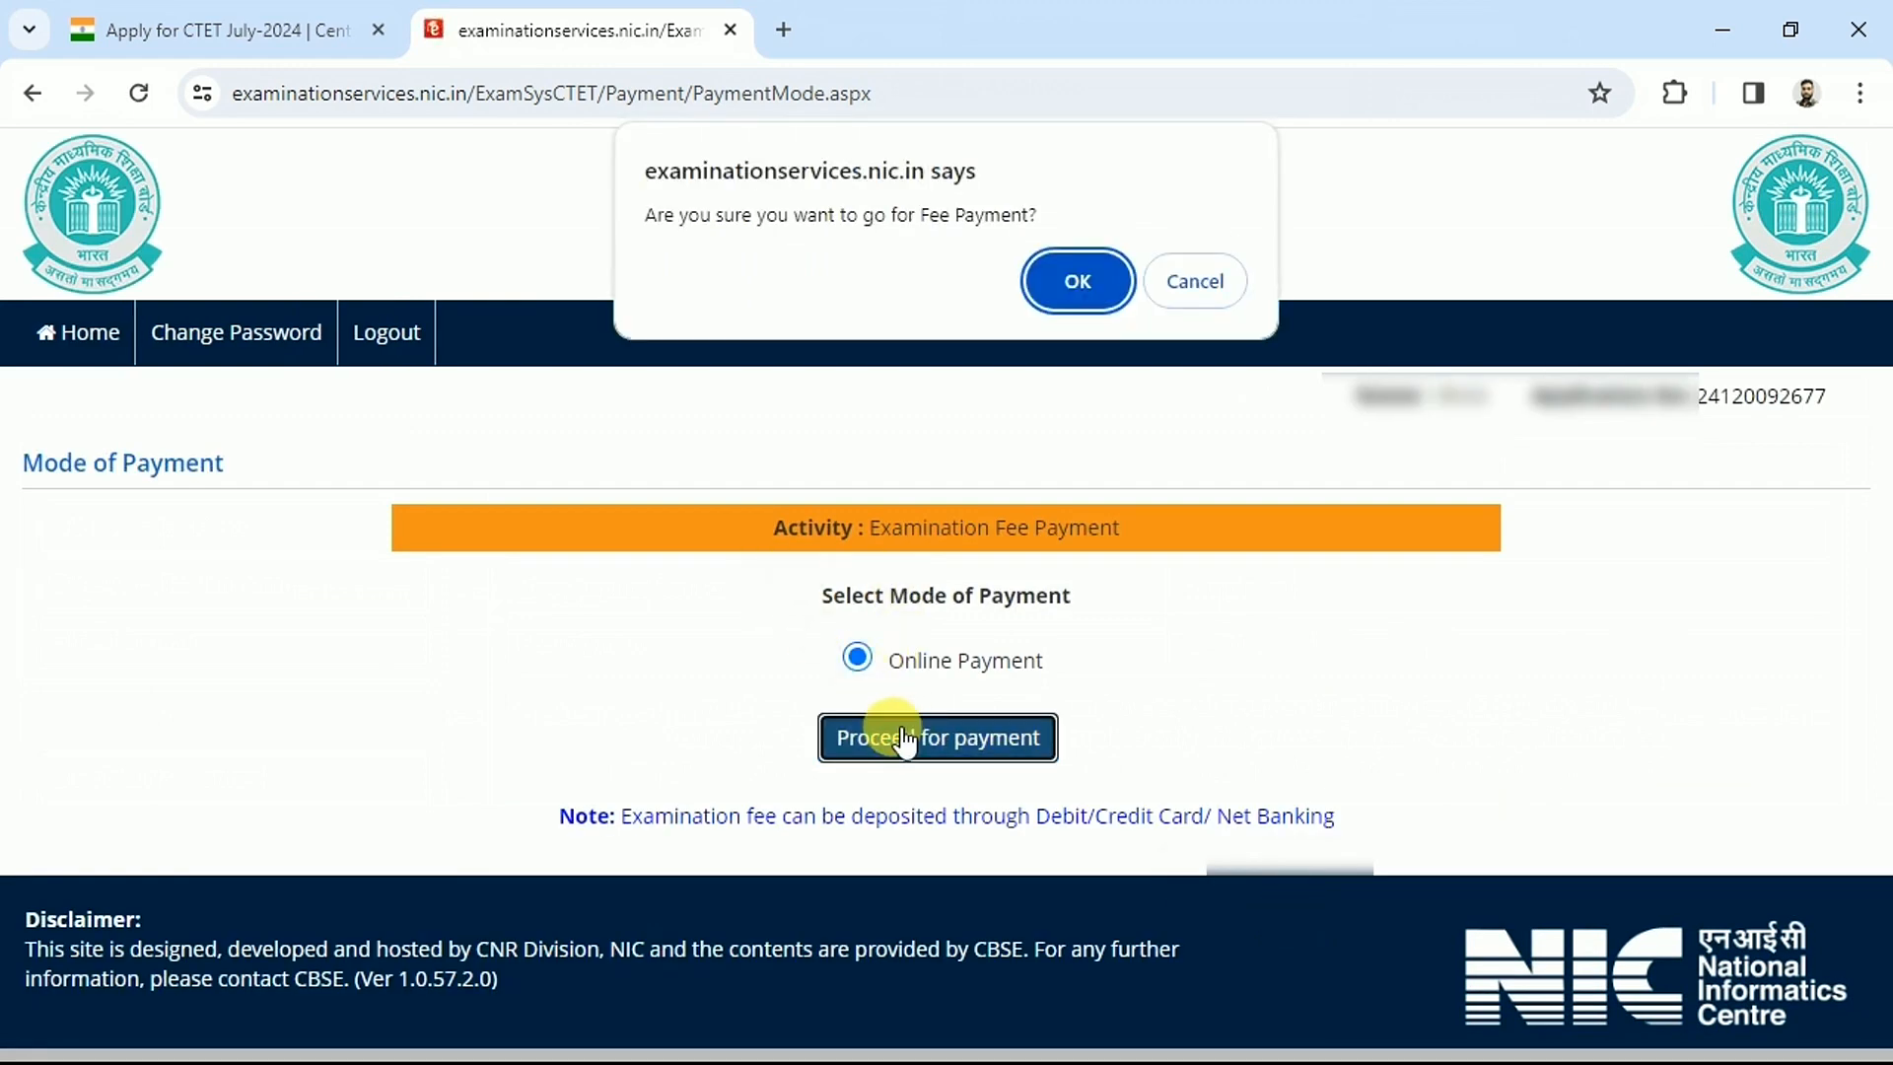
left_click(1069, 280)
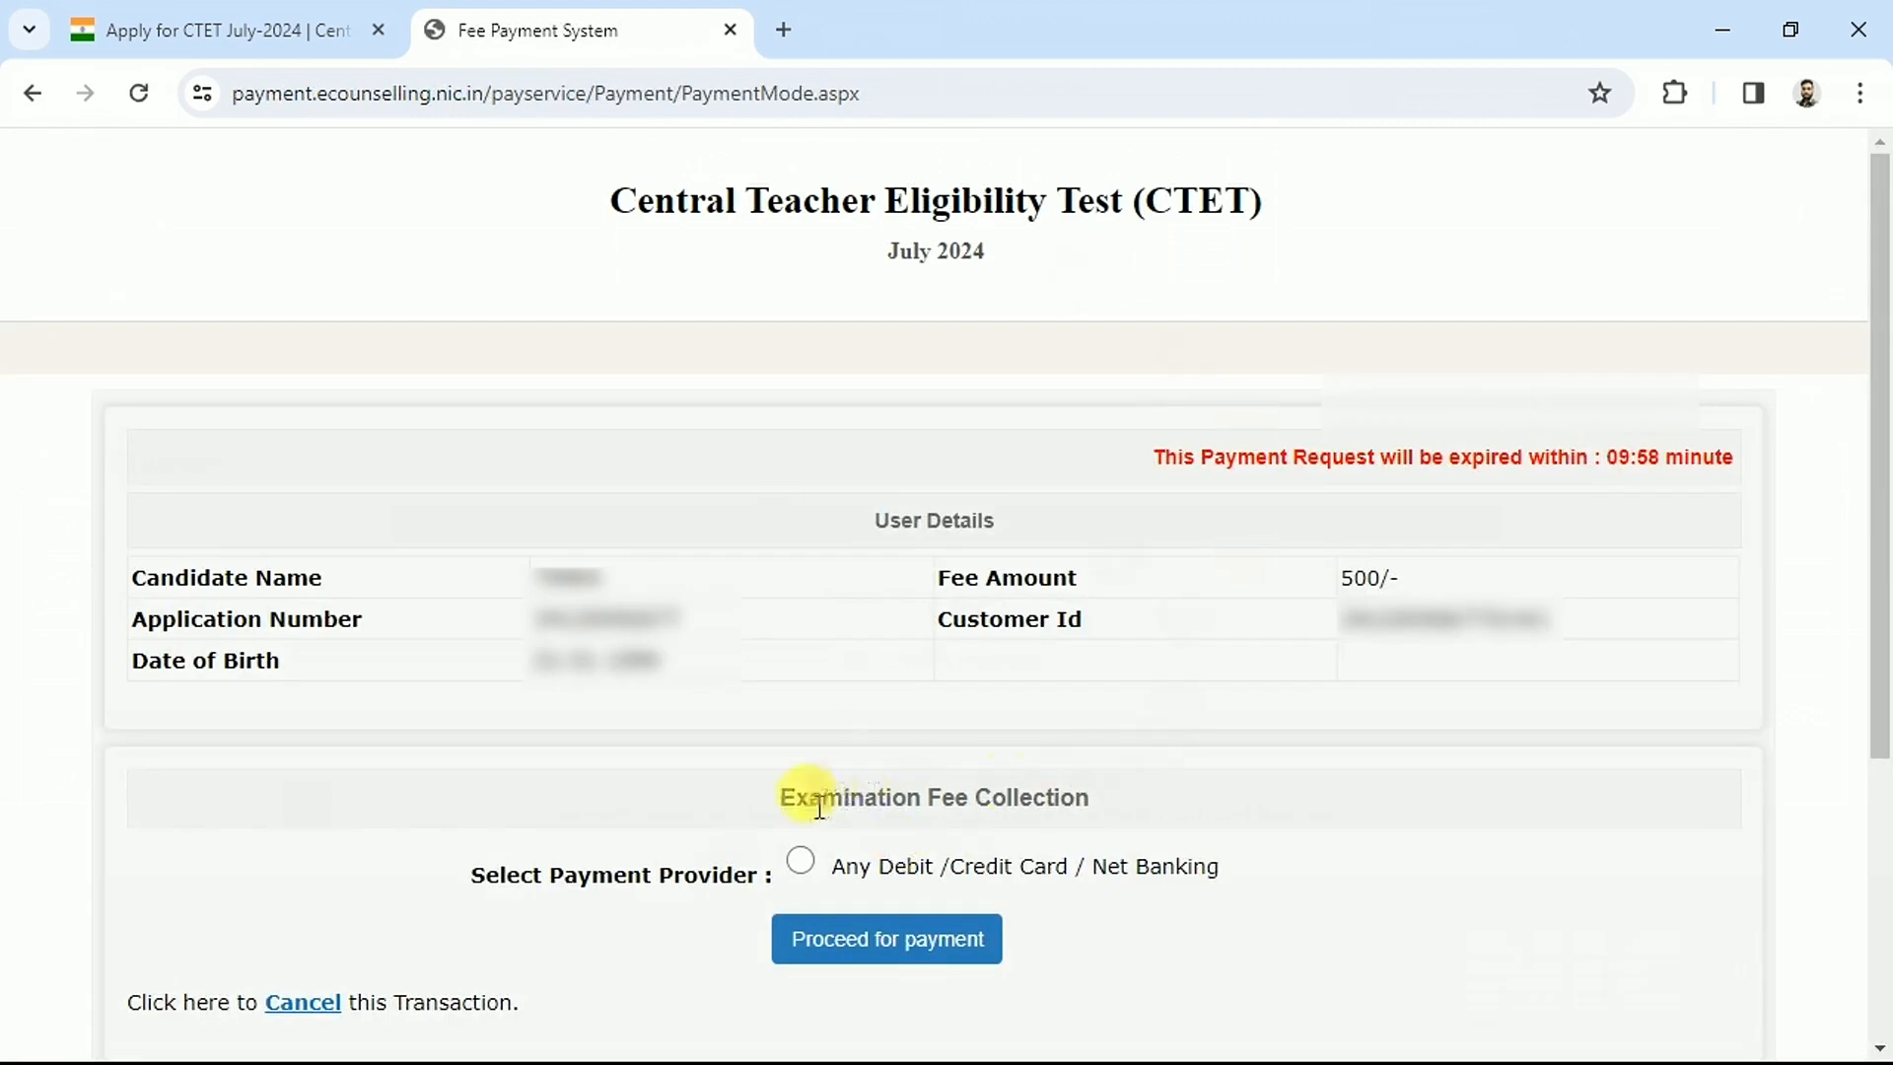
left_click(801, 868)
left_click(885, 948)
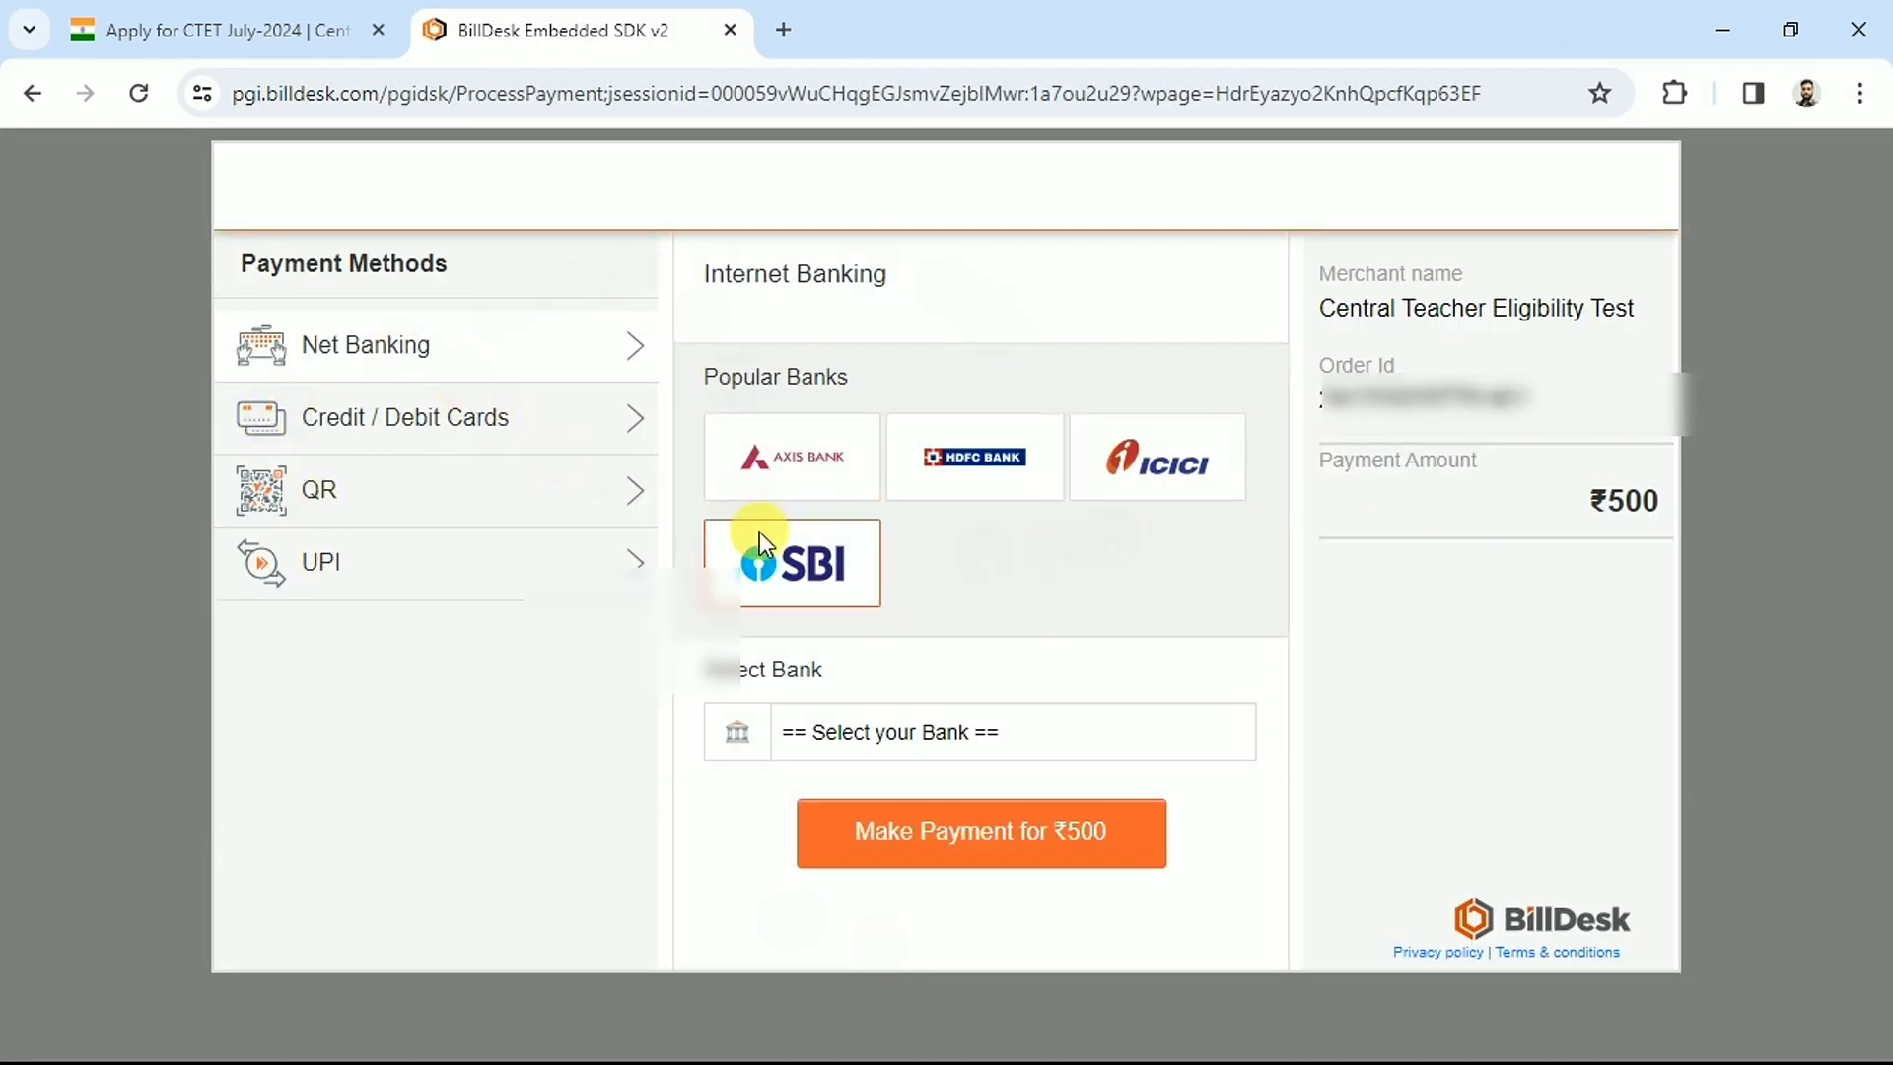
Pay the ₹500 with a RuPay credit/debit card, entering the card details and bank OTP
left_click(393, 508)
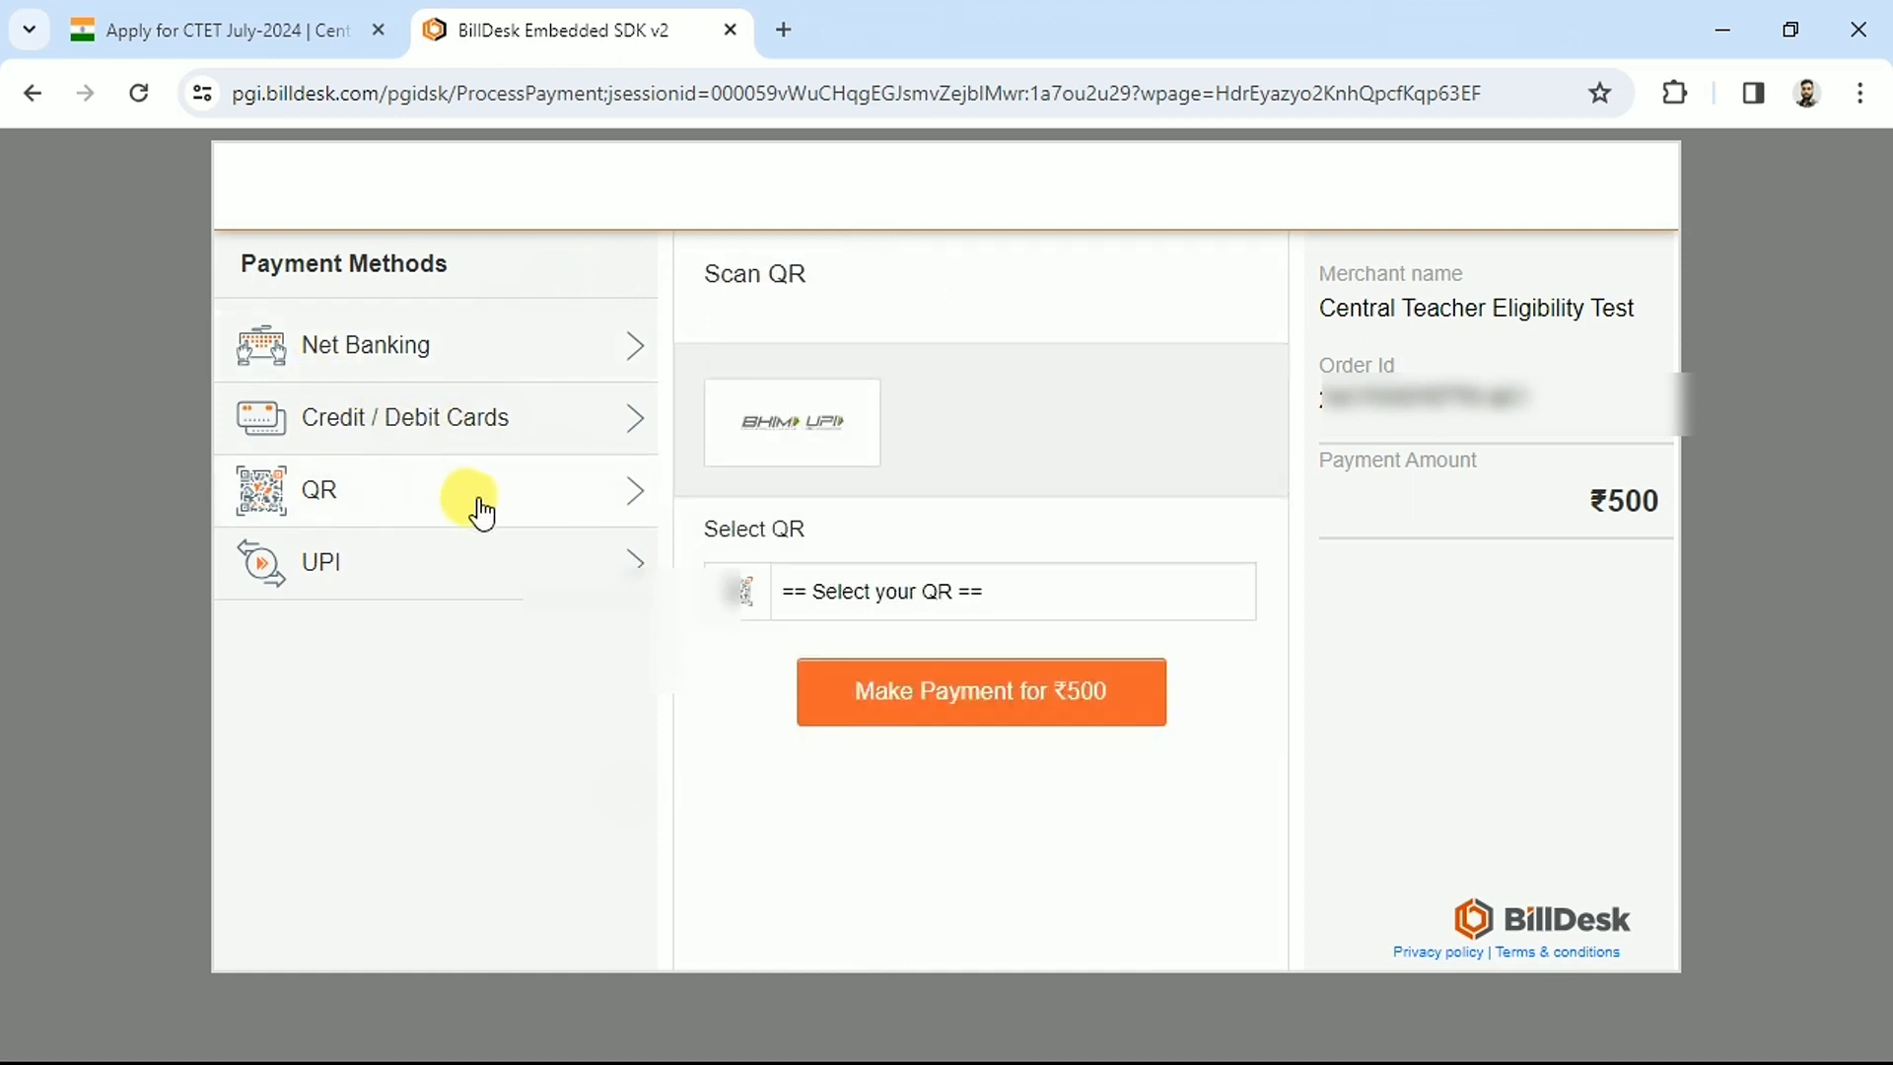
left_click(327, 414)
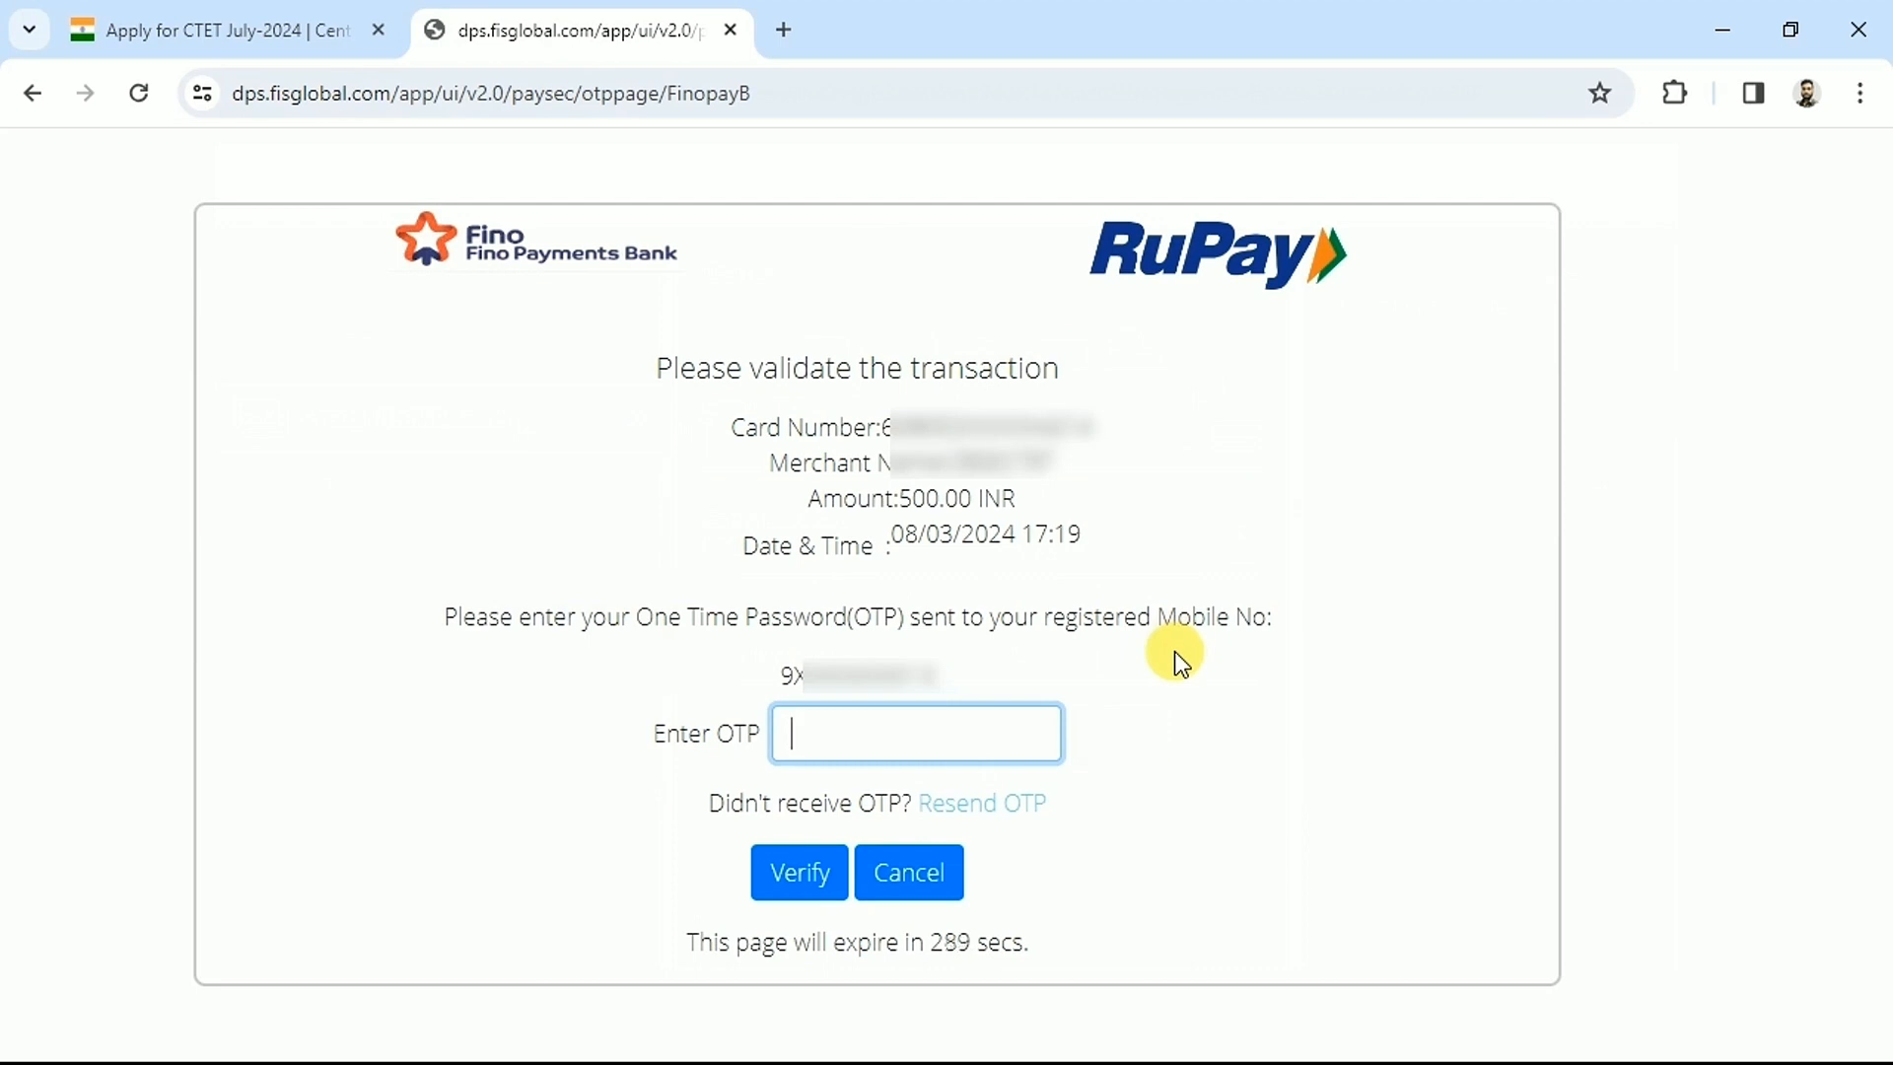
type("••••")
left_click(803, 878)
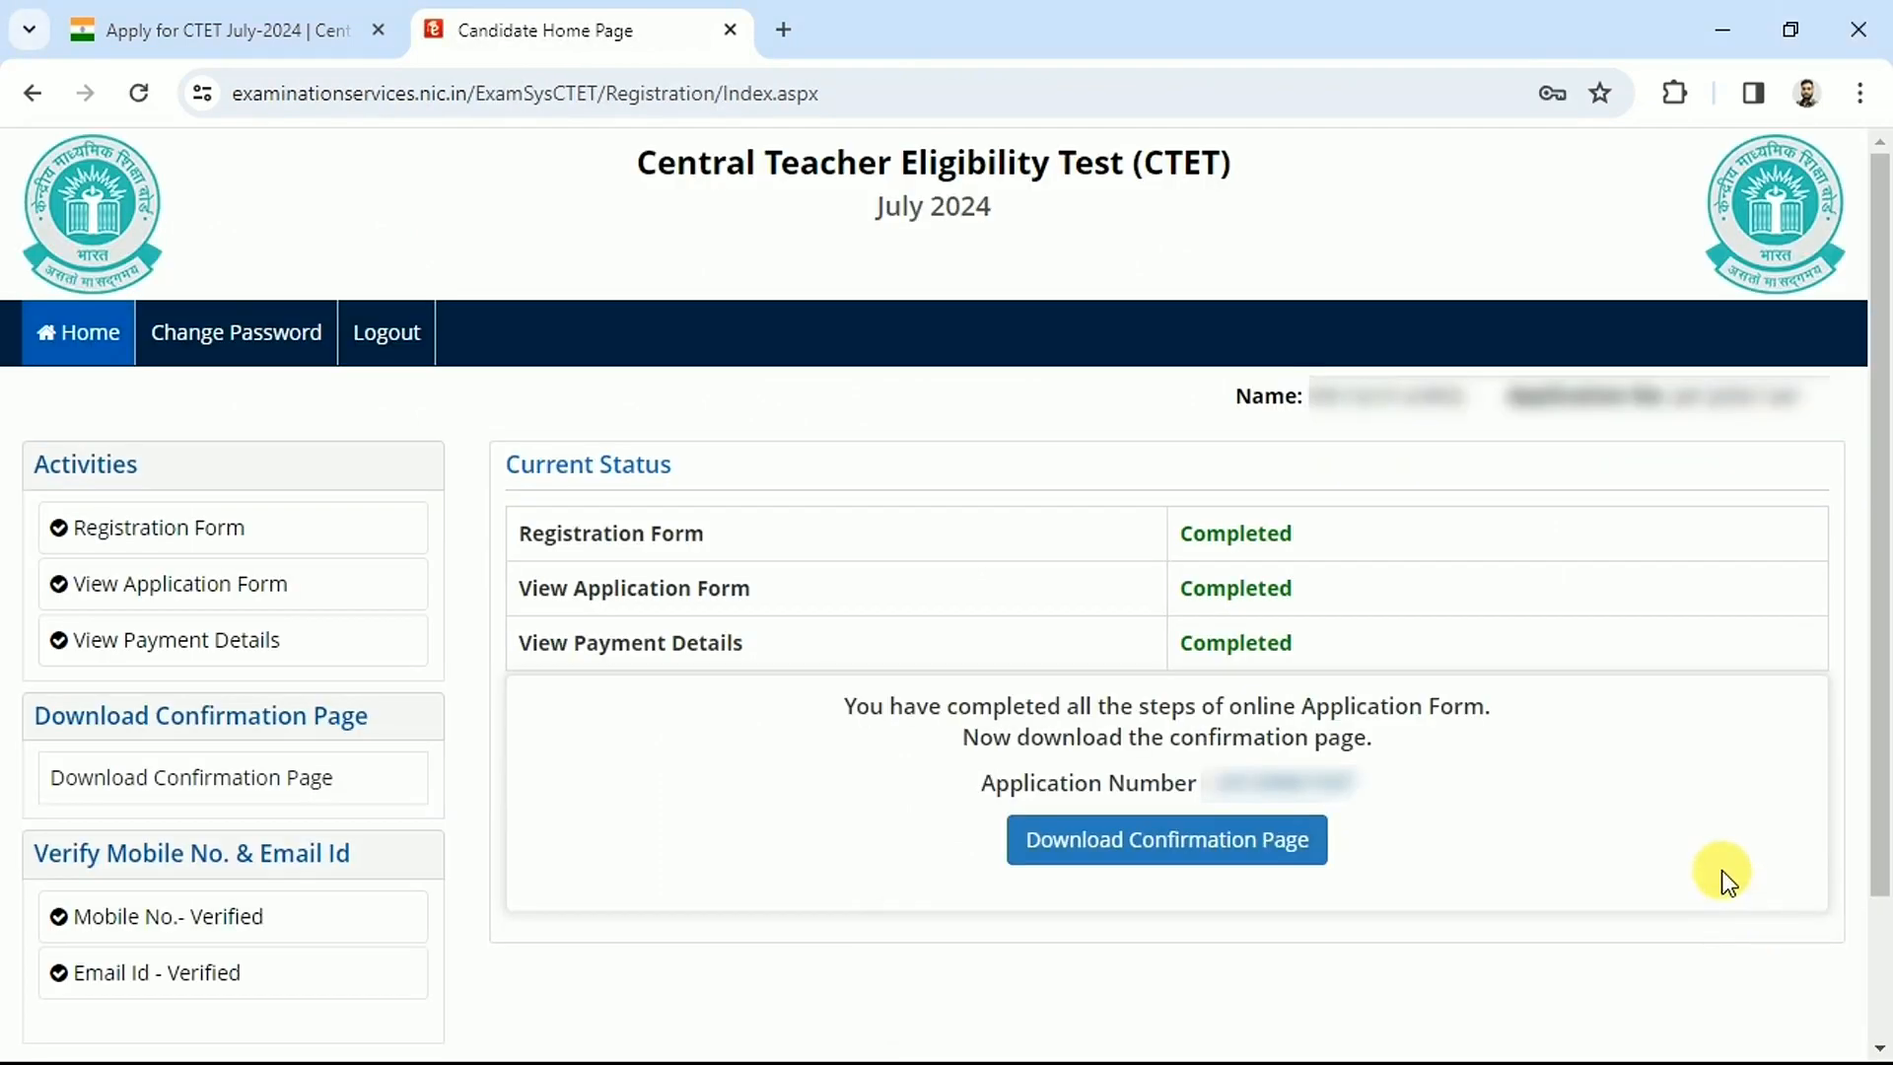
Highlight the View Payment Details row and its Completed status on the home page
left_click_drag(526, 643, 773, 646)
left_click_drag(1175, 649, 1355, 641)
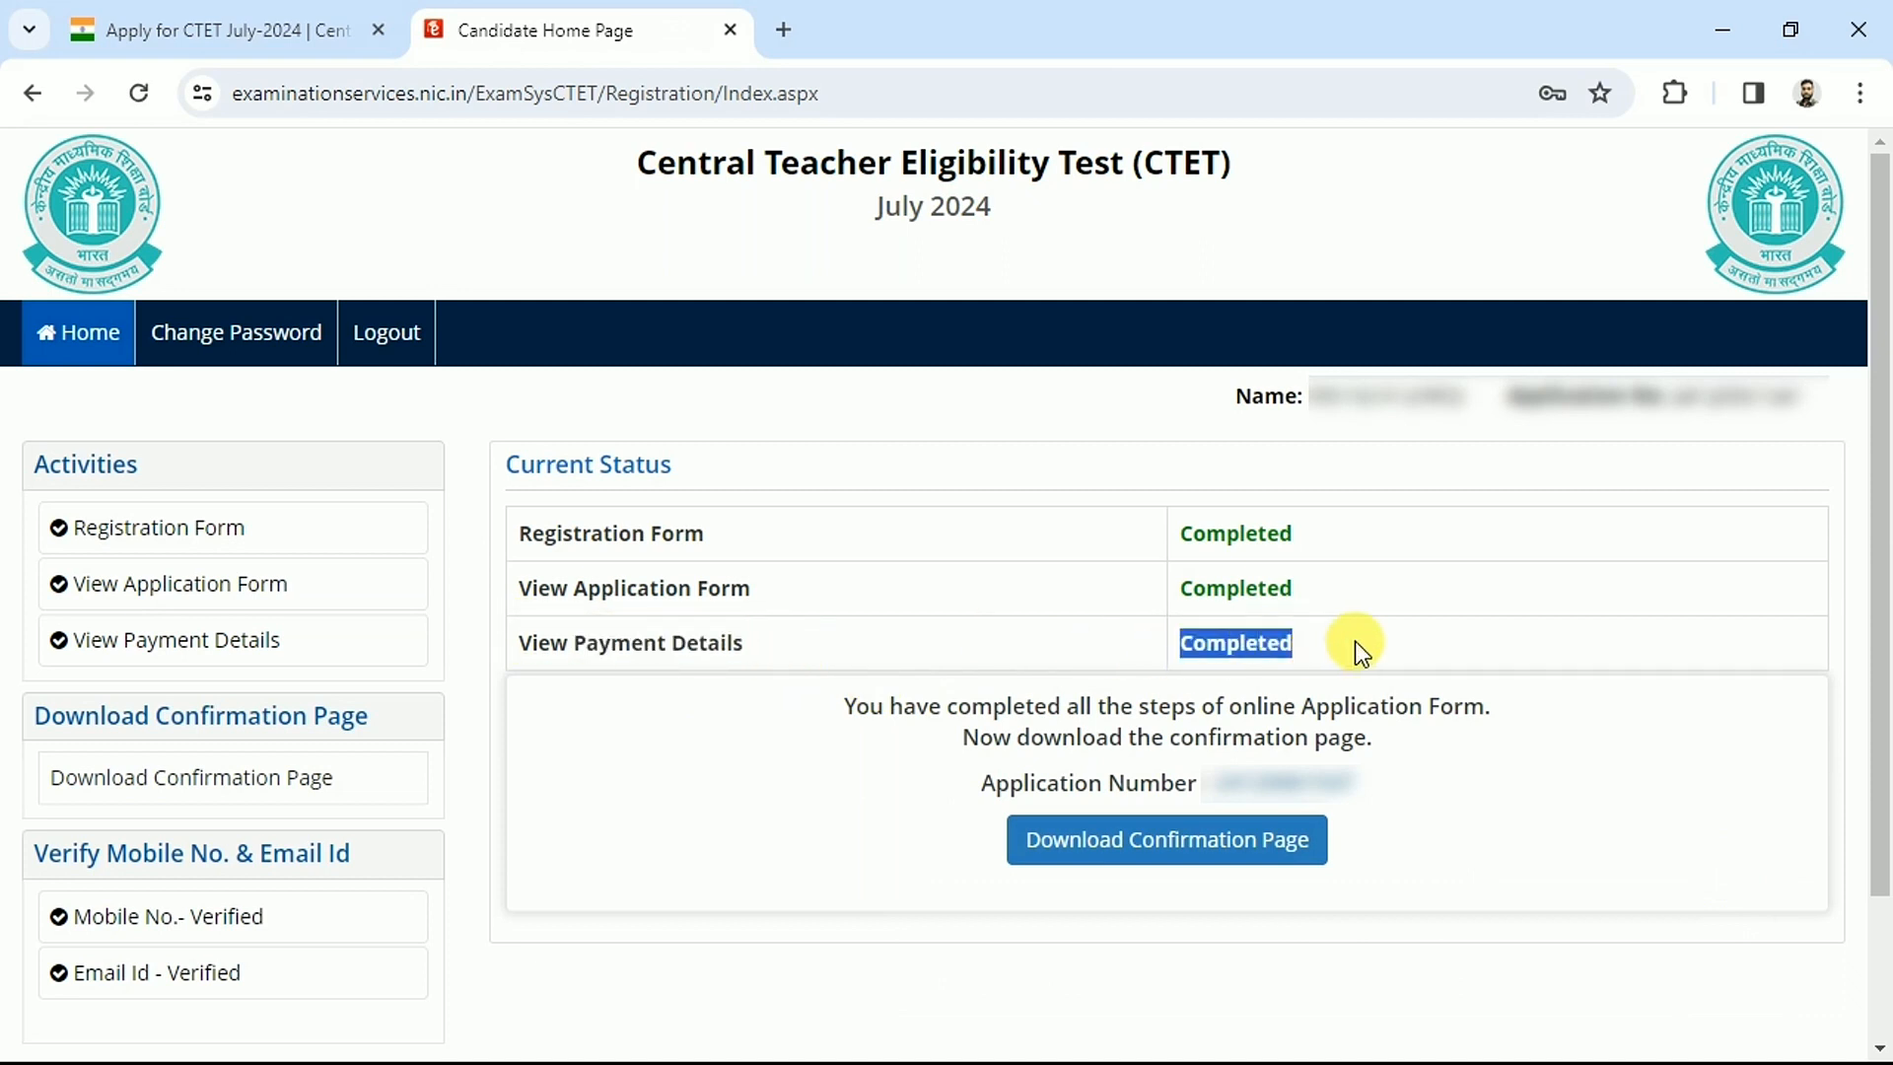
left_click(1589, 678)
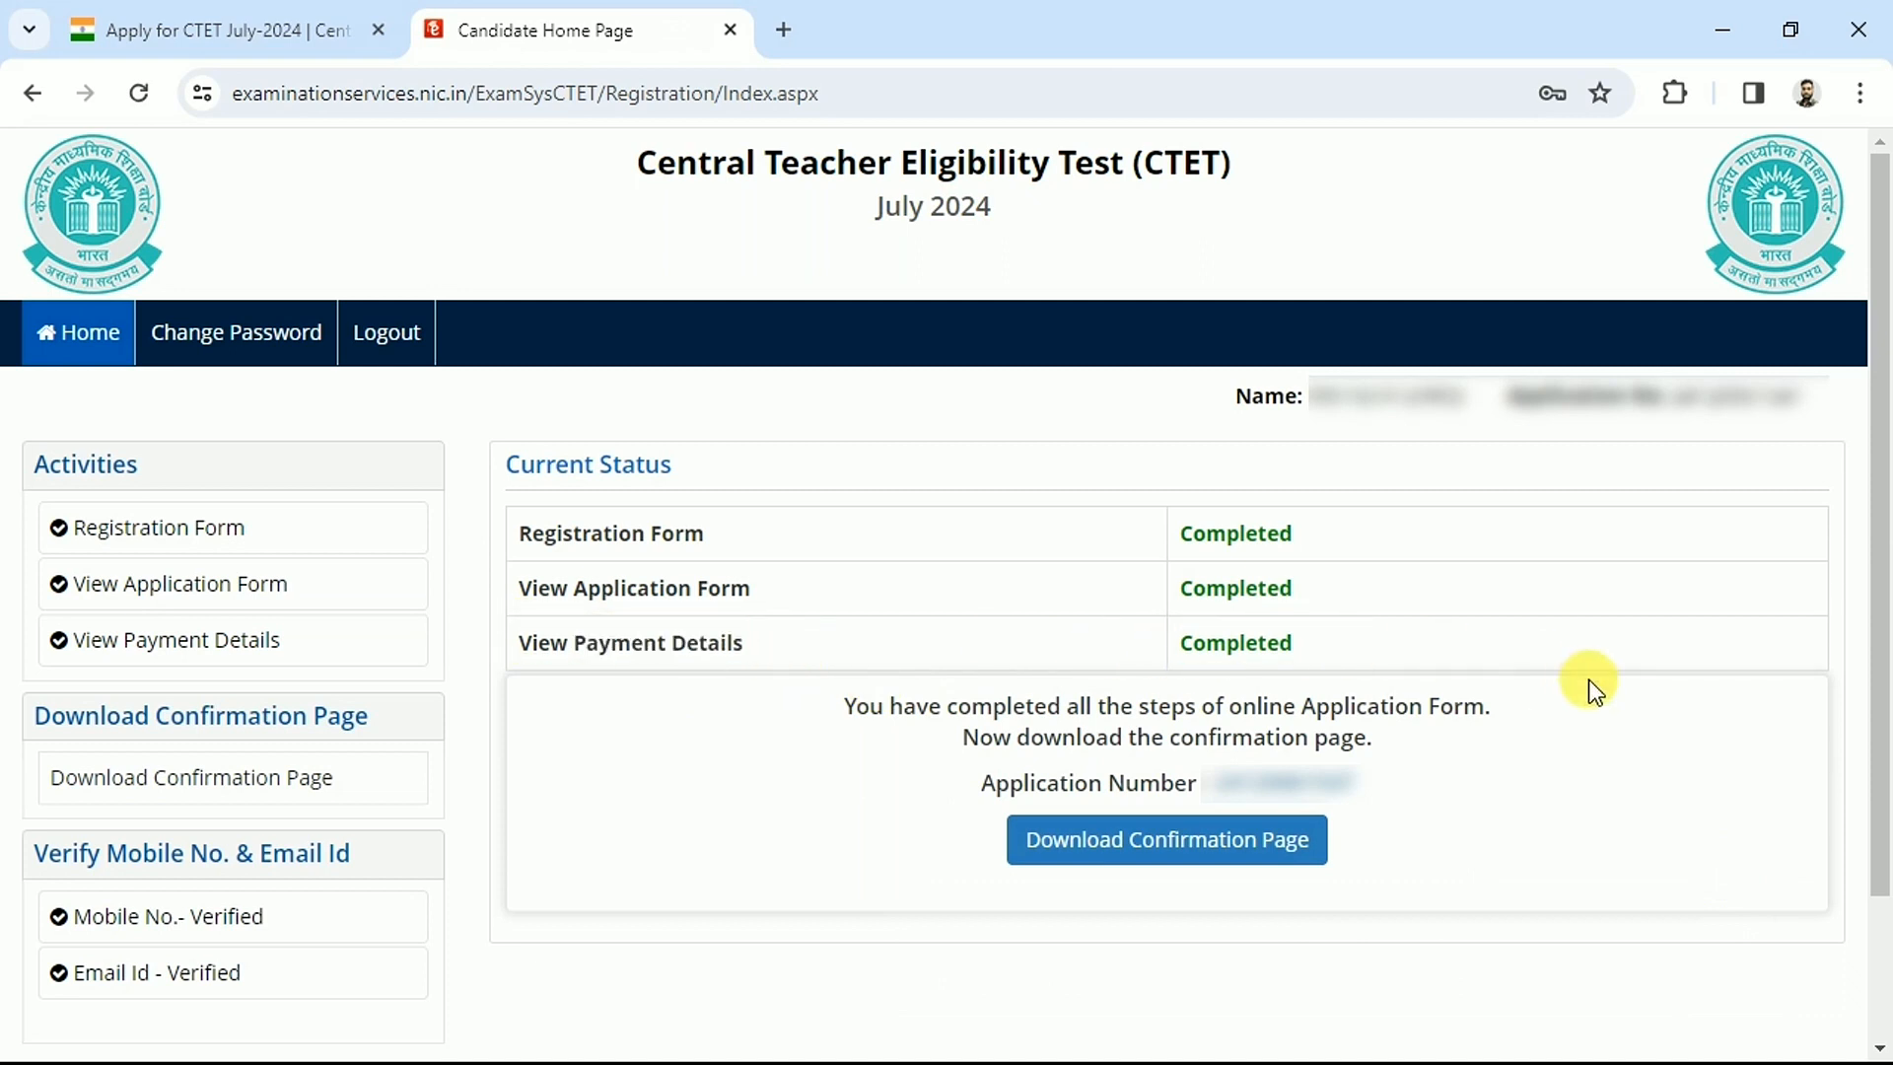
Open the CTET July 2024 confirmation page and scroll through it and back to the top
left_click(1204, 850)
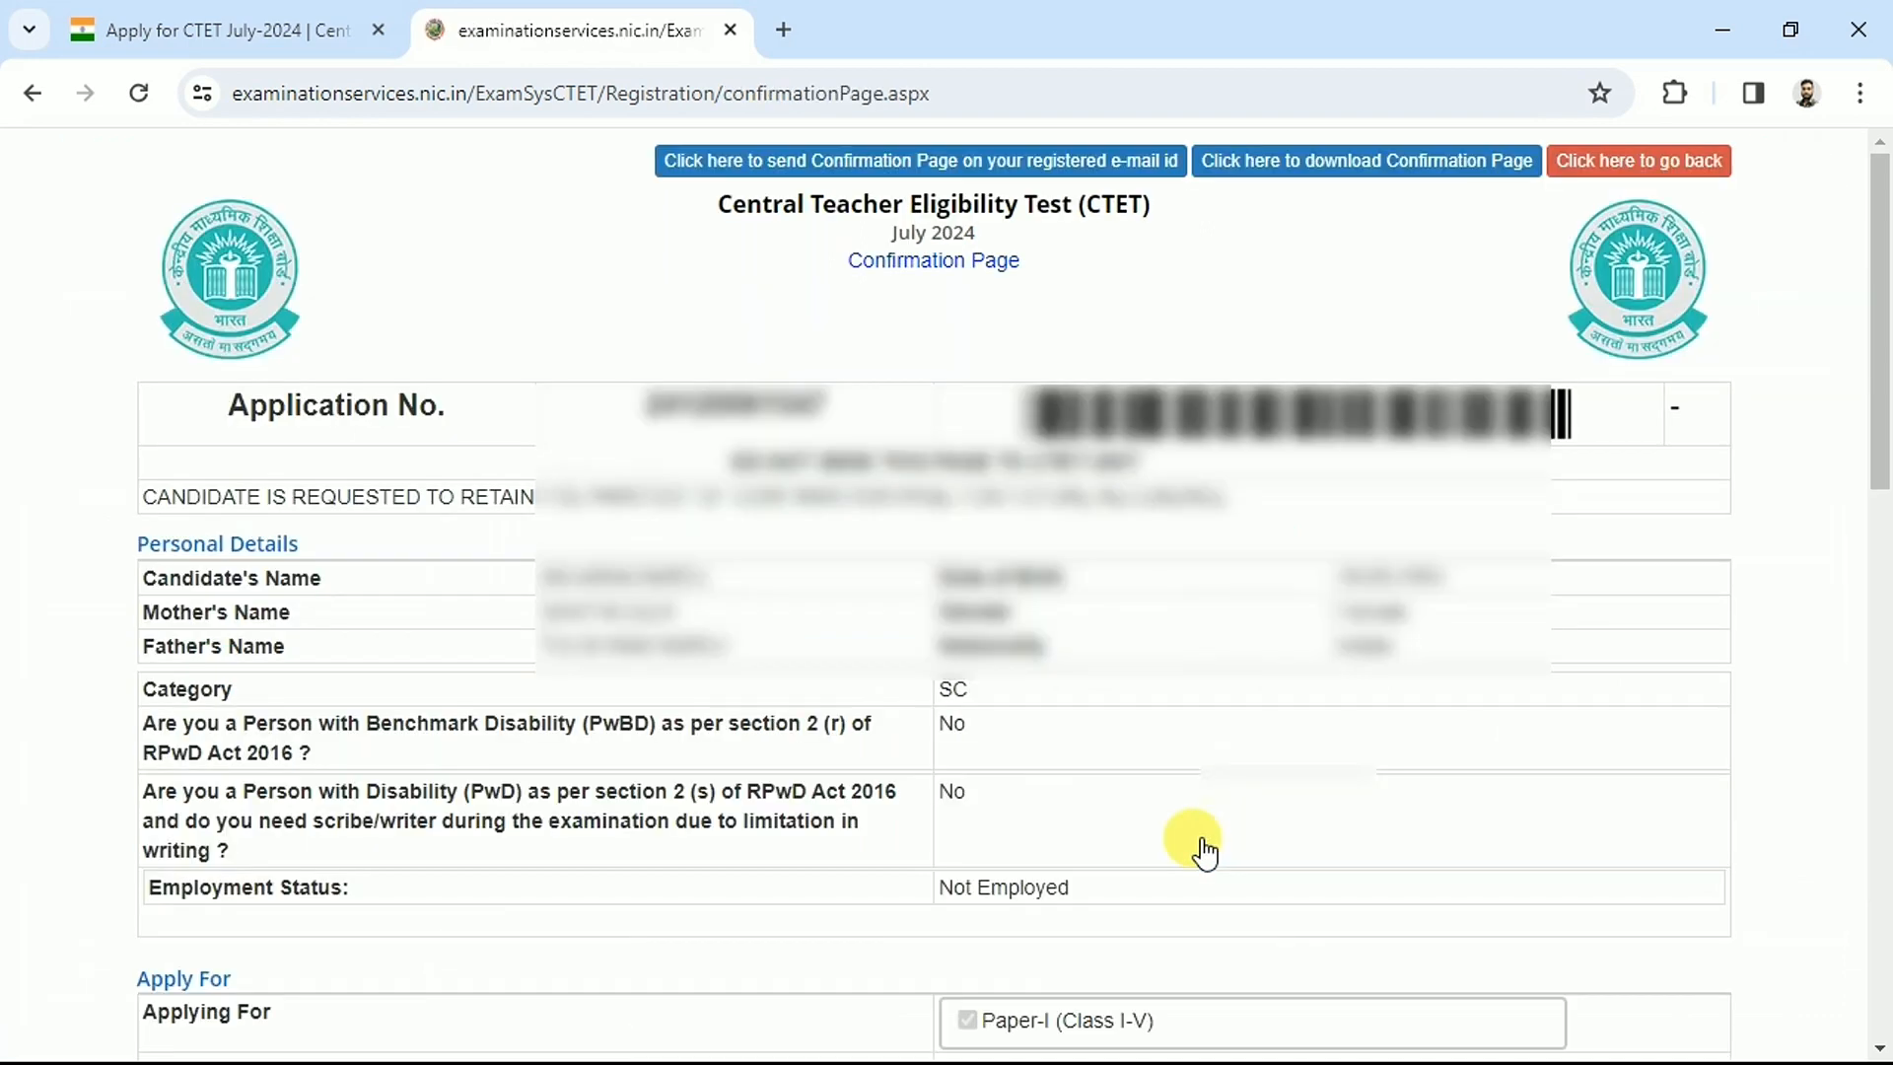
left_click_drag(1880, 309, 1885, 884)
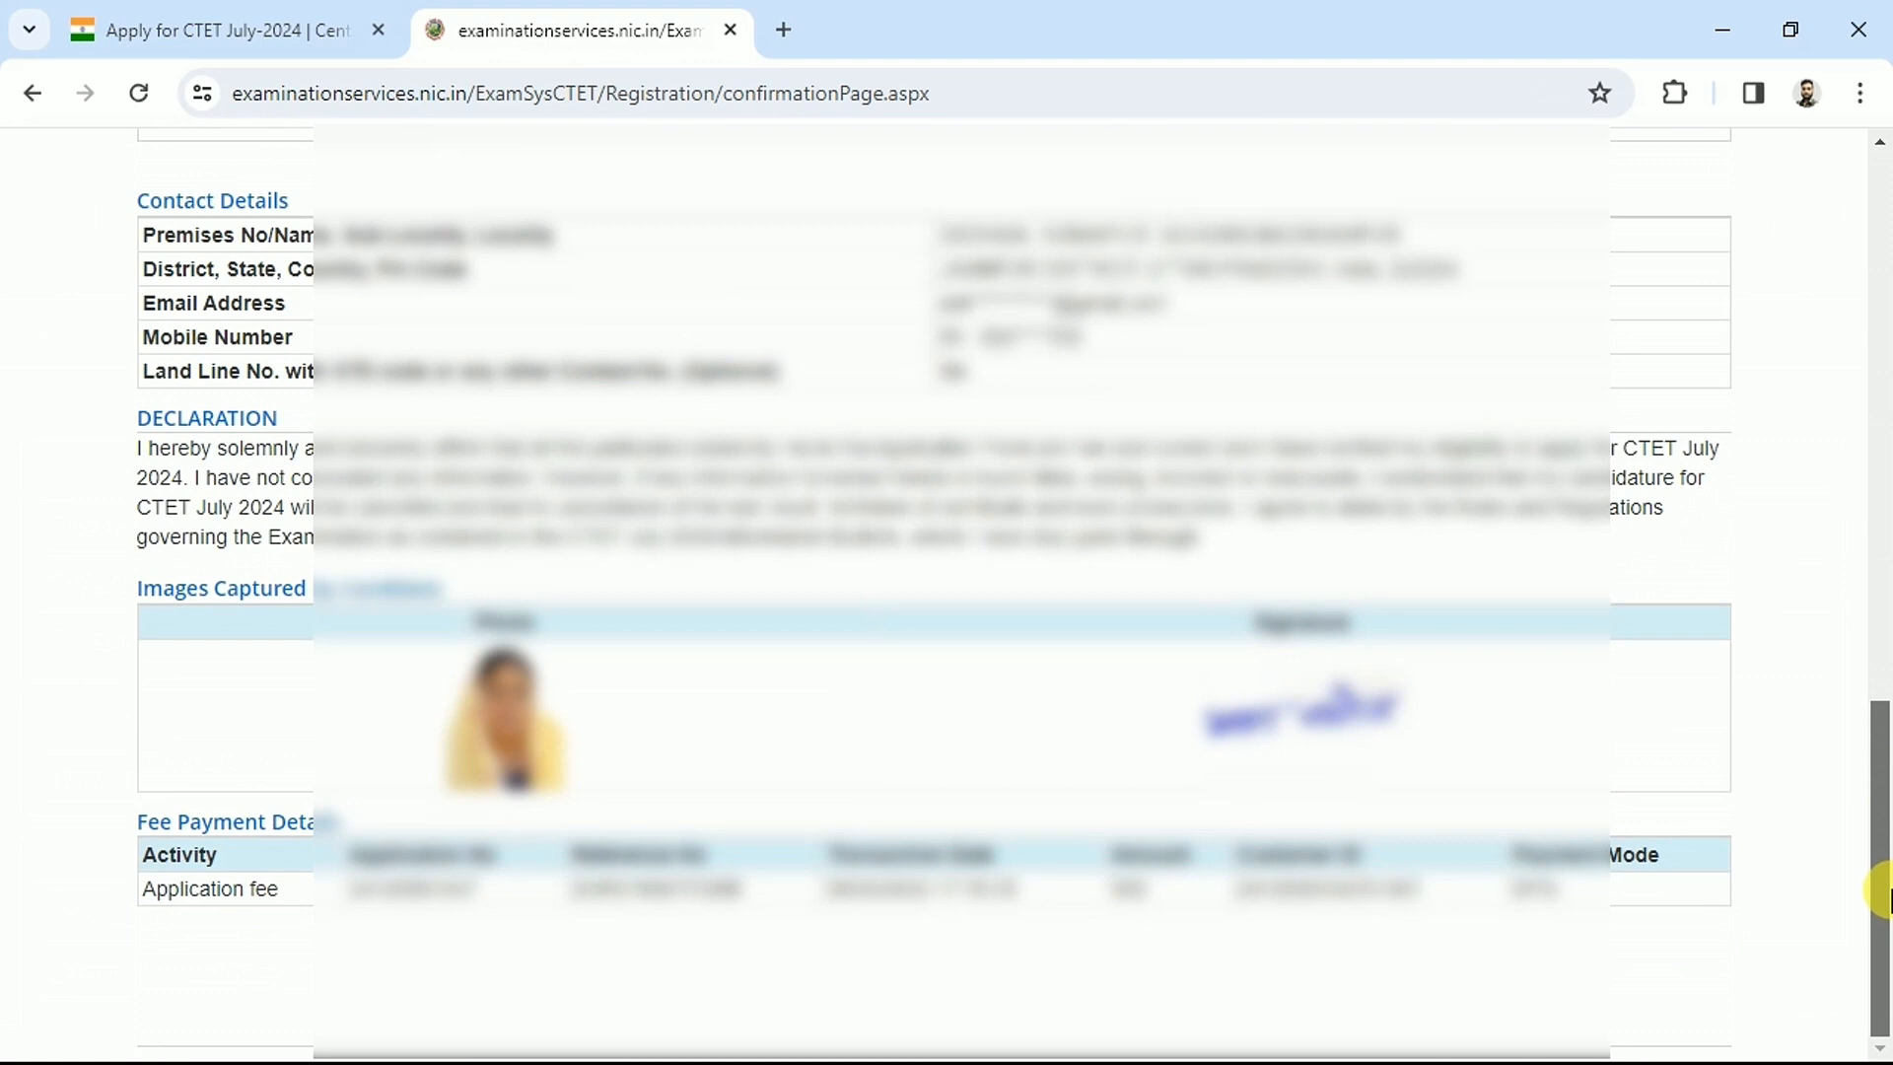
left_click_drag(1891, 891, 1880, 315)
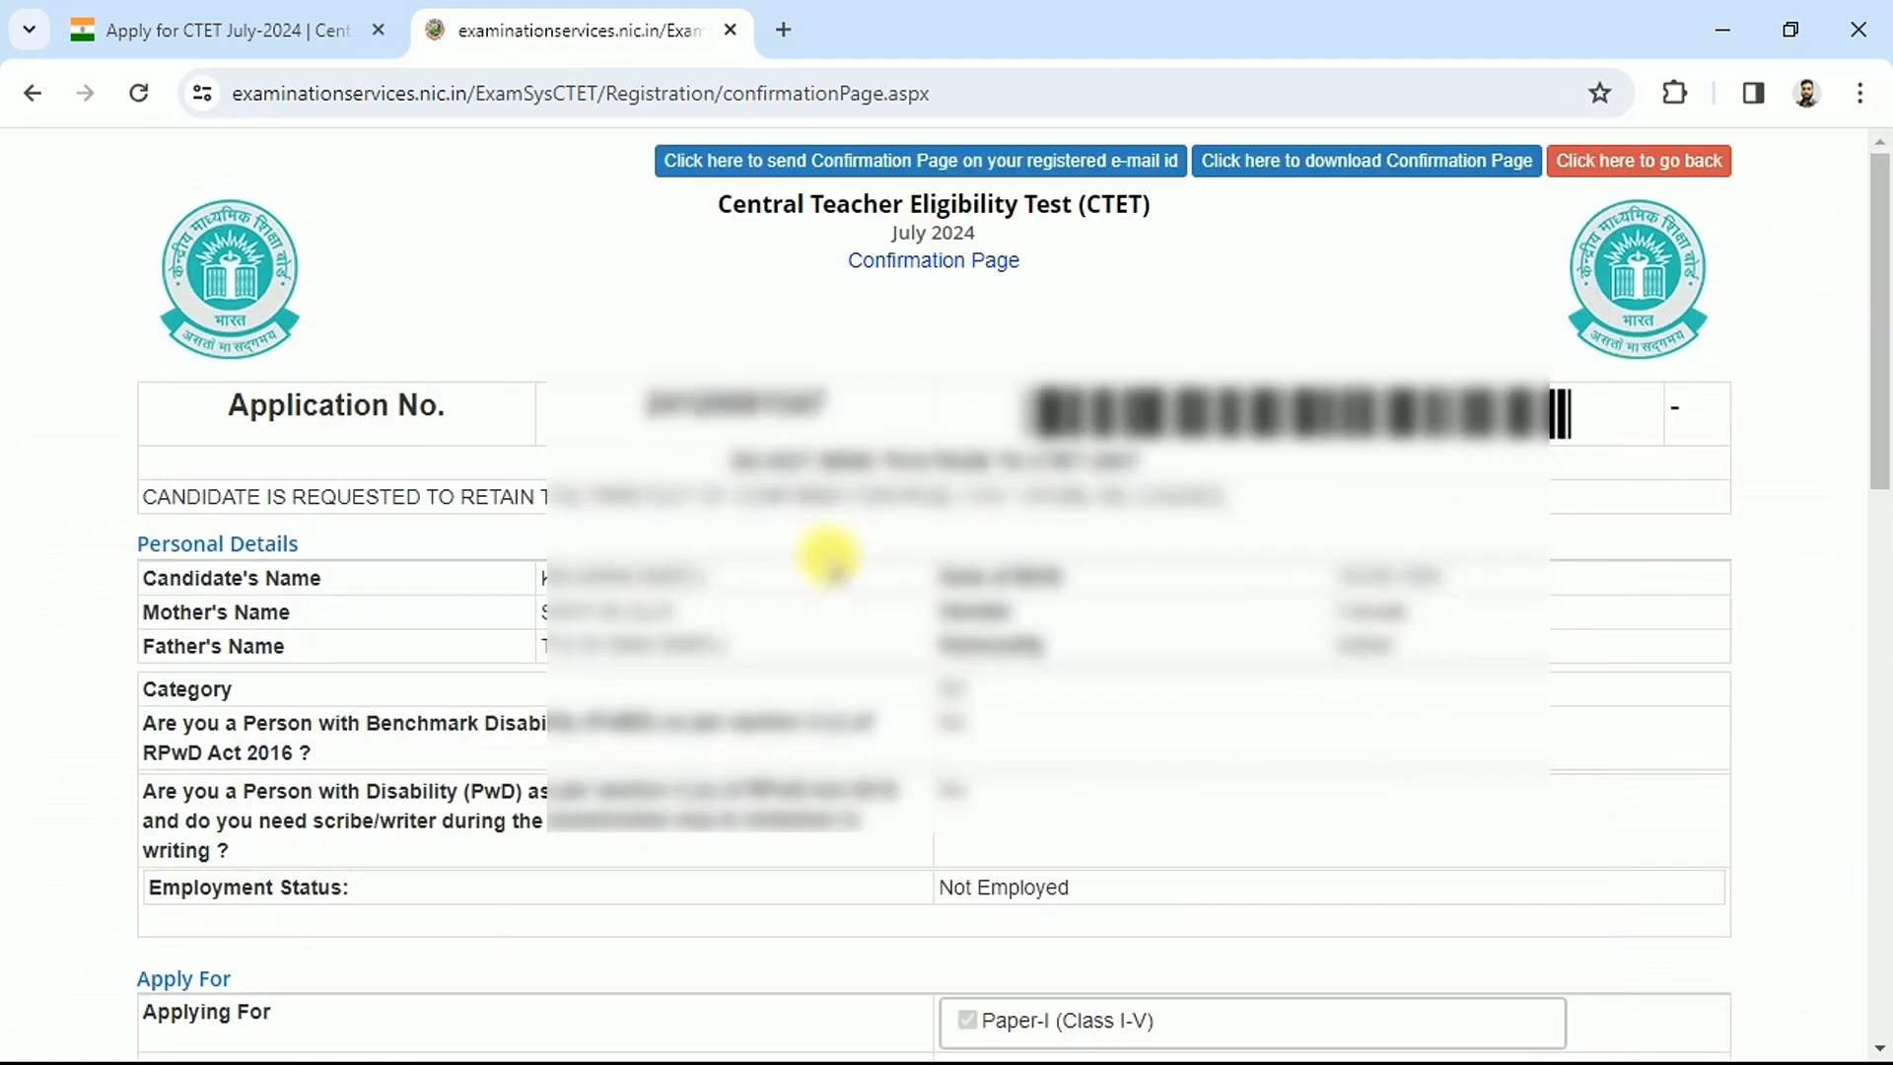